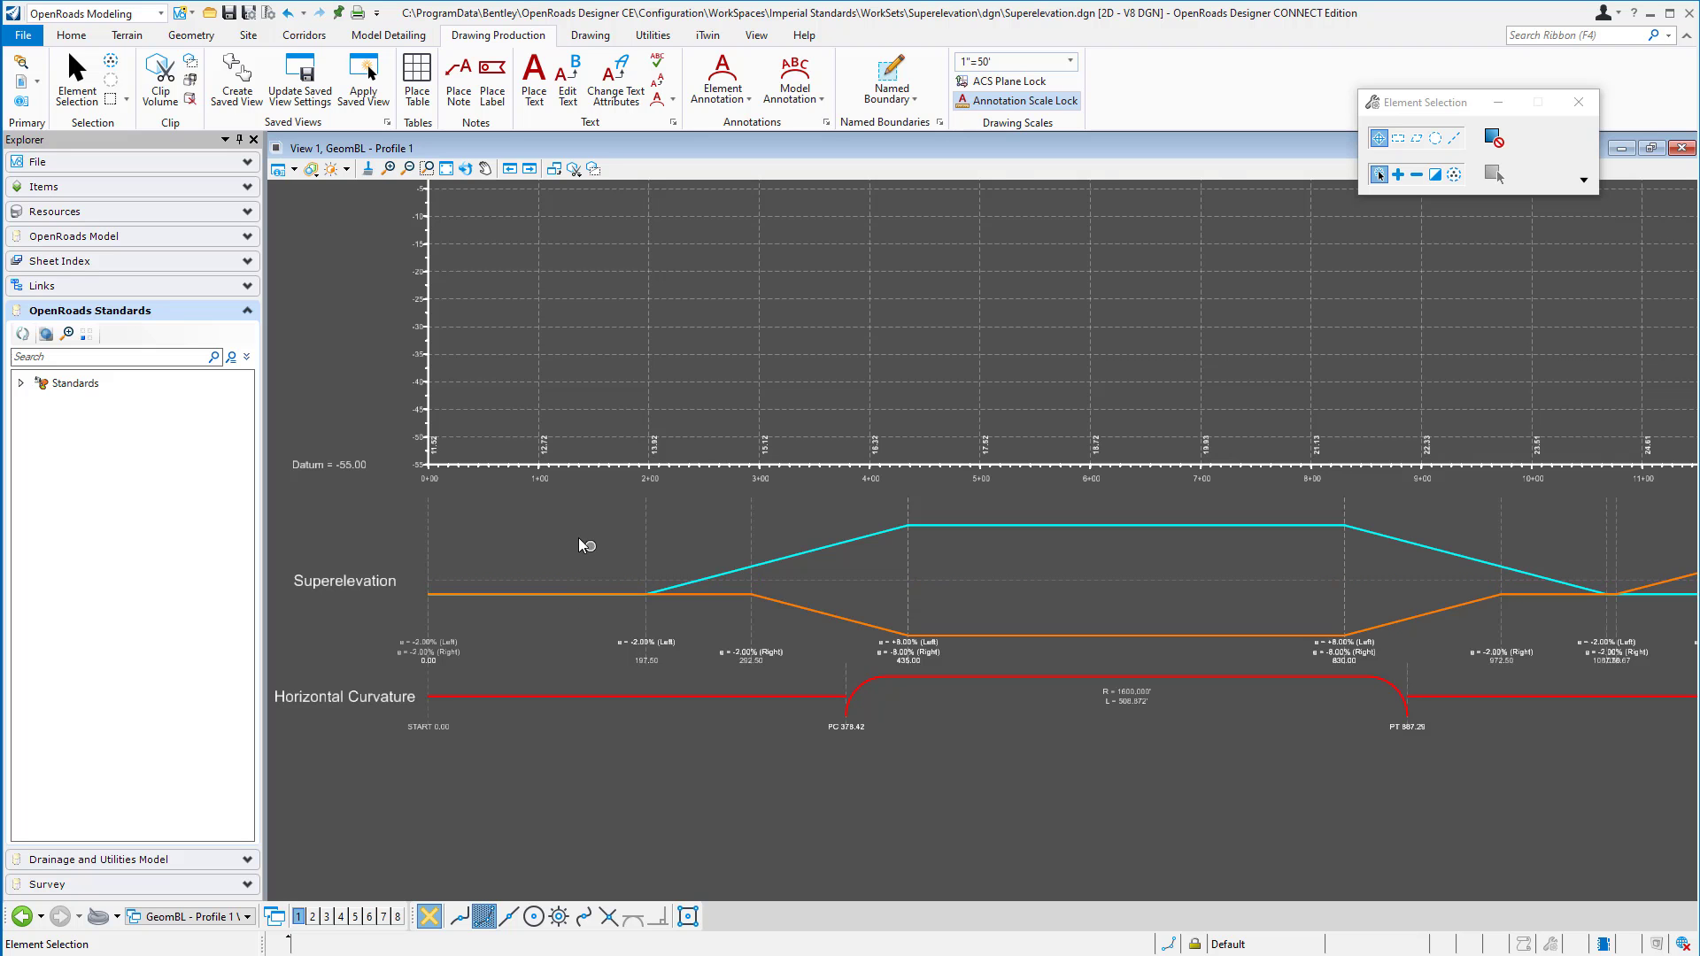
- Examine the superelevation diagram and horizontal curvature rows below the profile, including the slope labels, transition stations and curve start
{"action": "scroll", "coordinate": [619, 521], "scroll_direction": "up", "scroll_amount": 1}
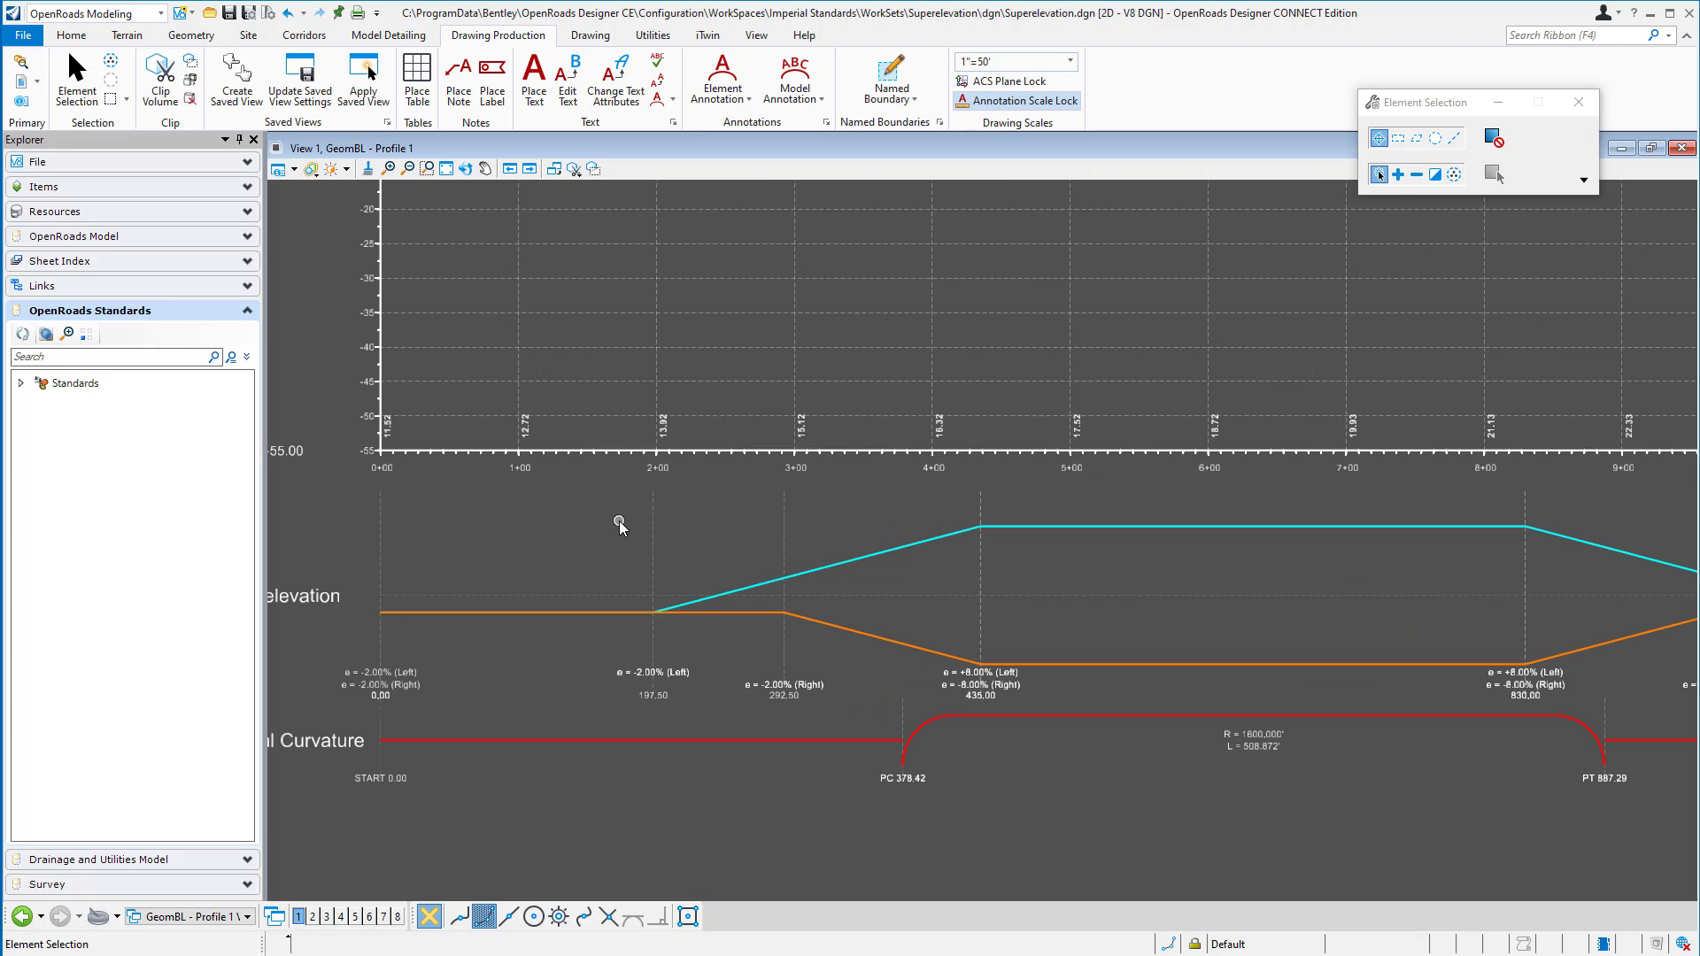
{"action": "scroll", "coordinate": [619, 520], "scroll_direction": "down", "scroll_amount": 7}
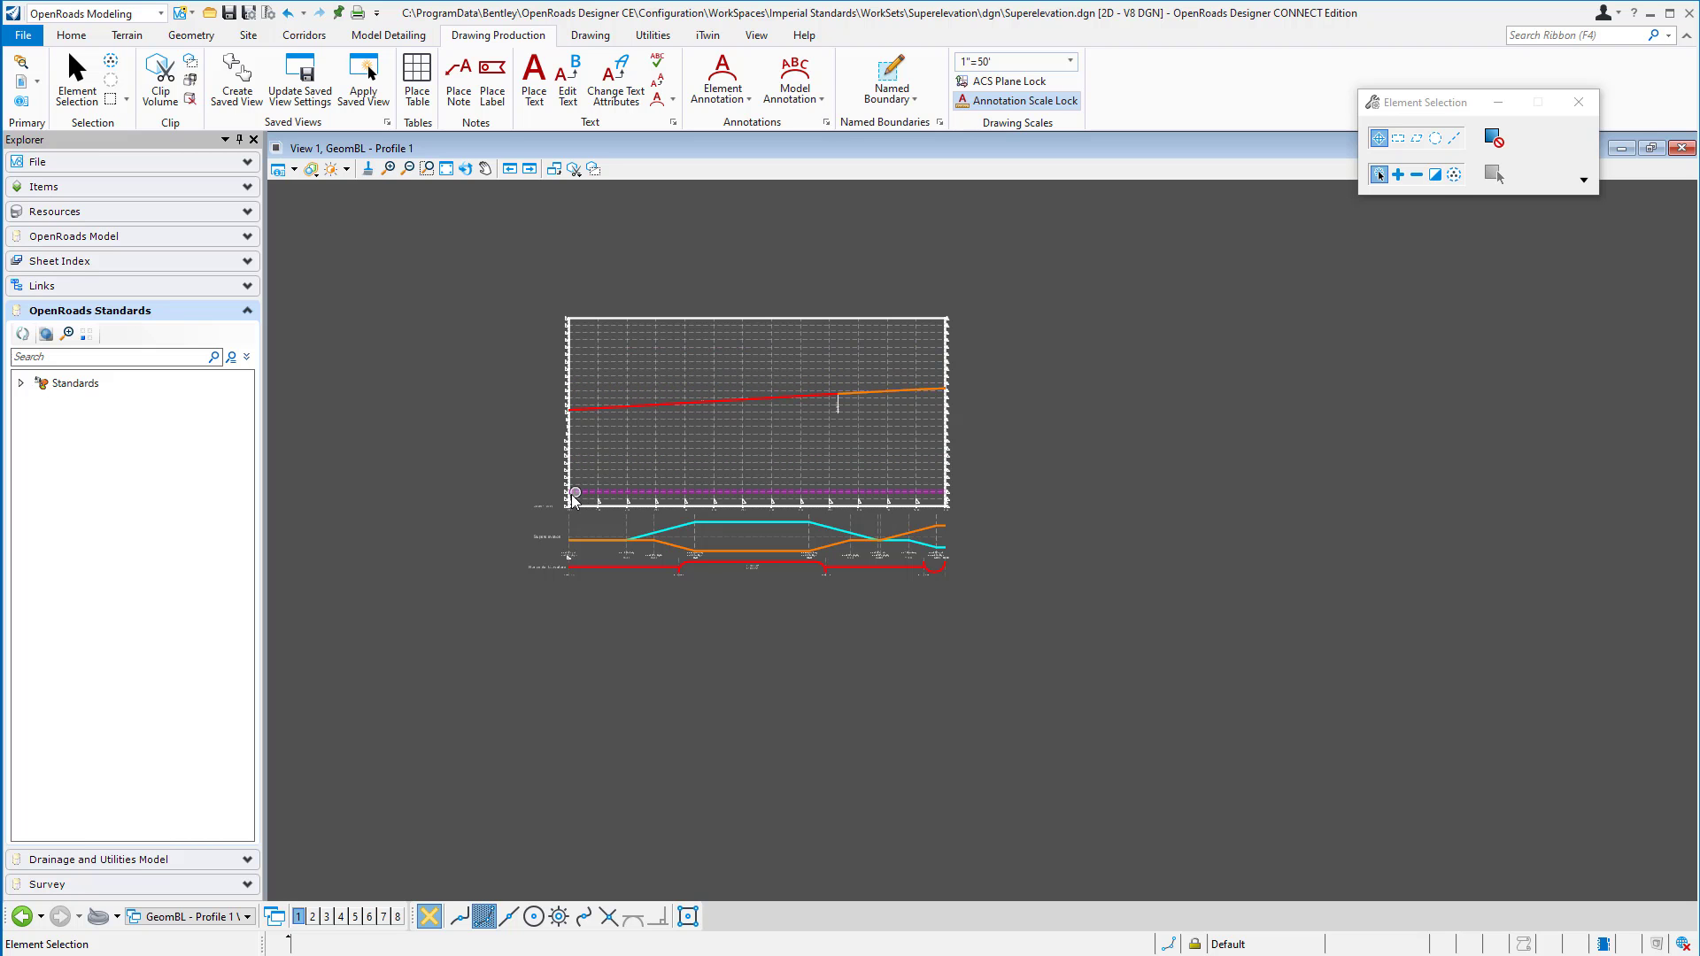
{"action": "scroll", "coordinate": [569, 576], "scroll_direction": "up", "scroll_amount": 4}
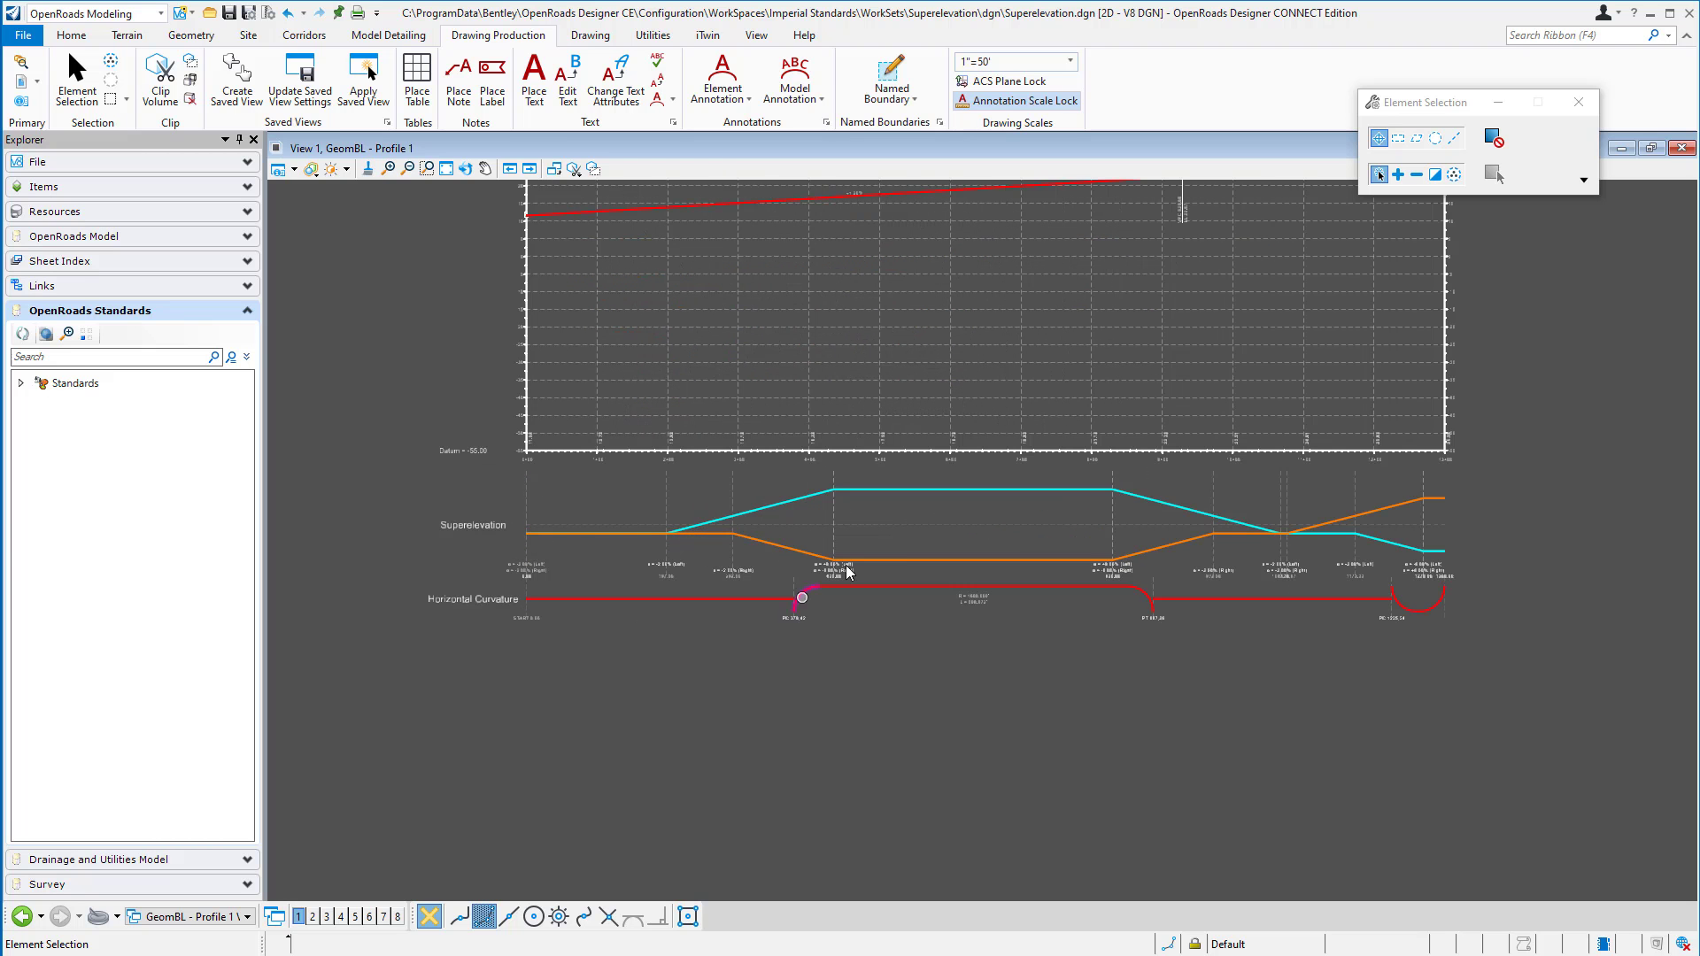
{"action": "scroll", "coordinate": [438, 584], "scroll_direction": "up", "scroll_amount": 4}
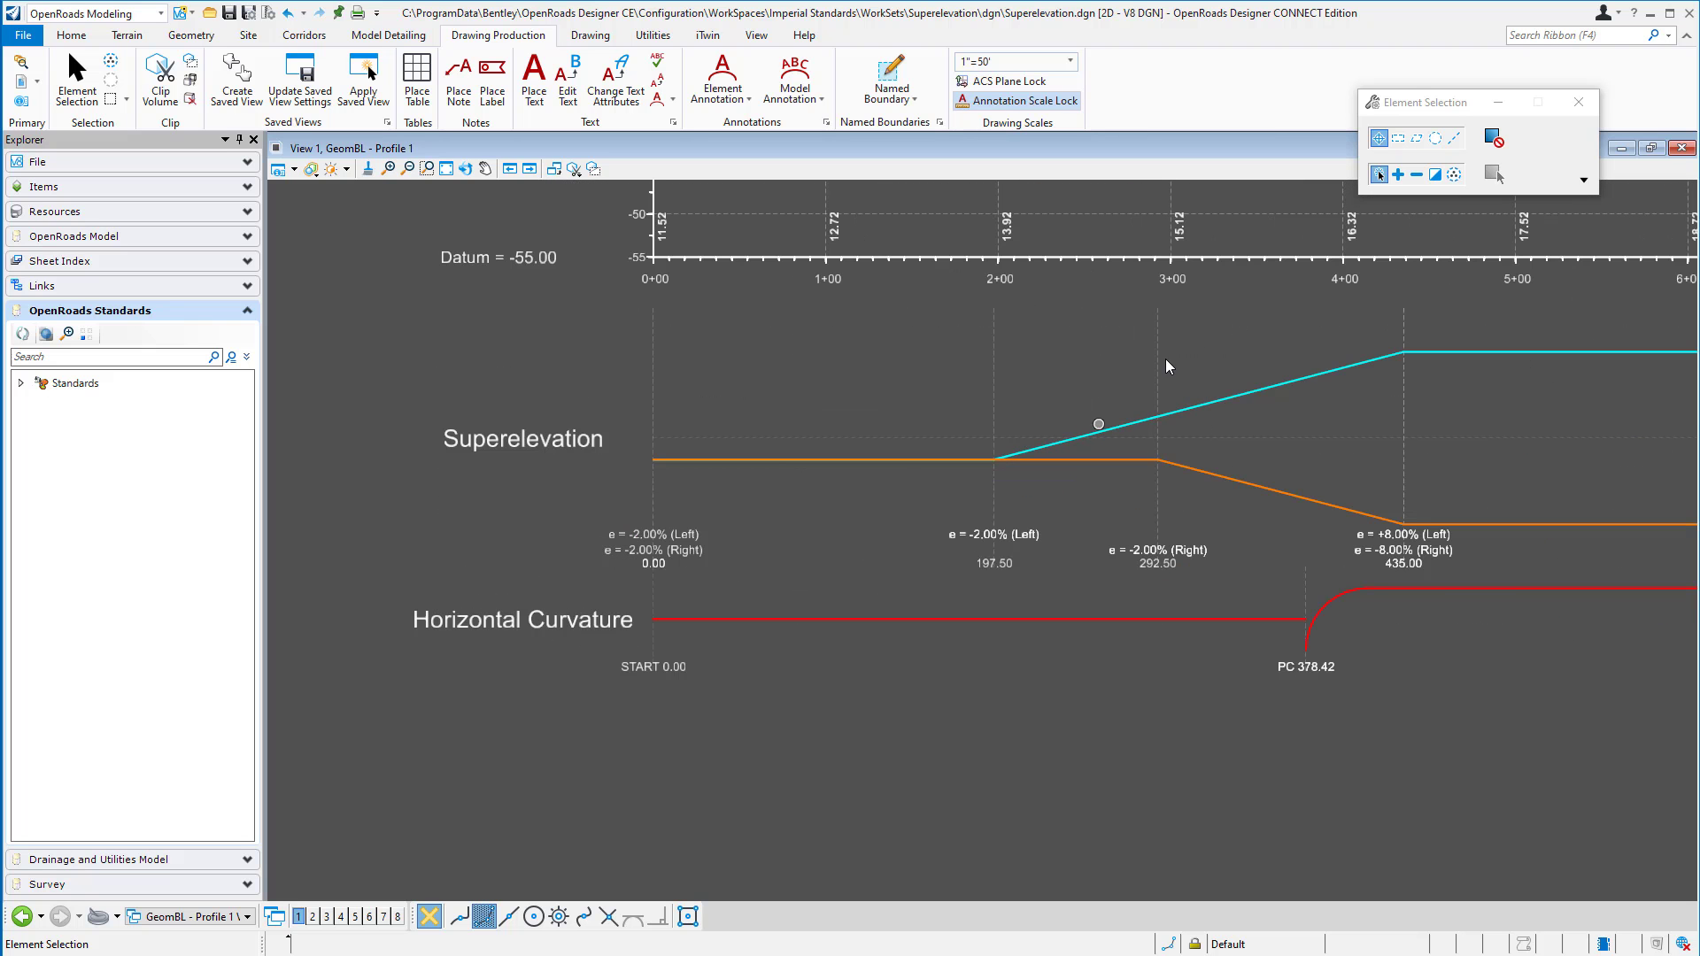
{"action": "scroll", "coordinate": [1354, 627], "scroll_direction": "down", "scroll_amount": 1}
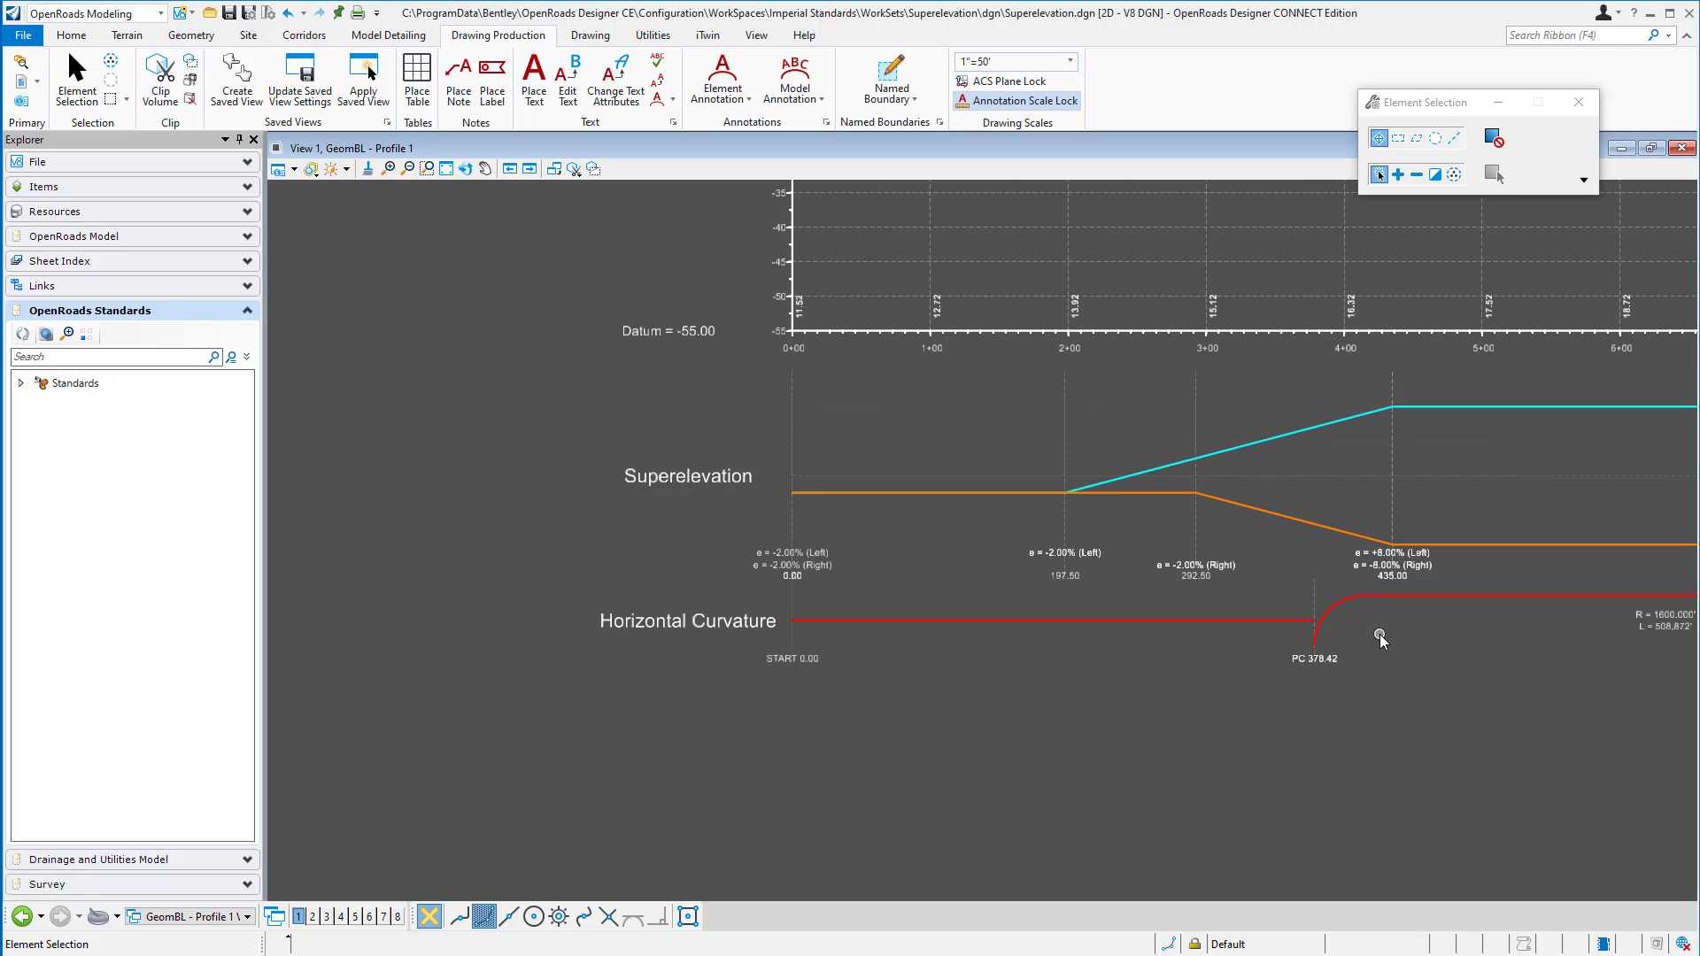
{"action": "middle_click_drag", "start_coordinate": [1380, 634], "coordinate": [1055, 664]}
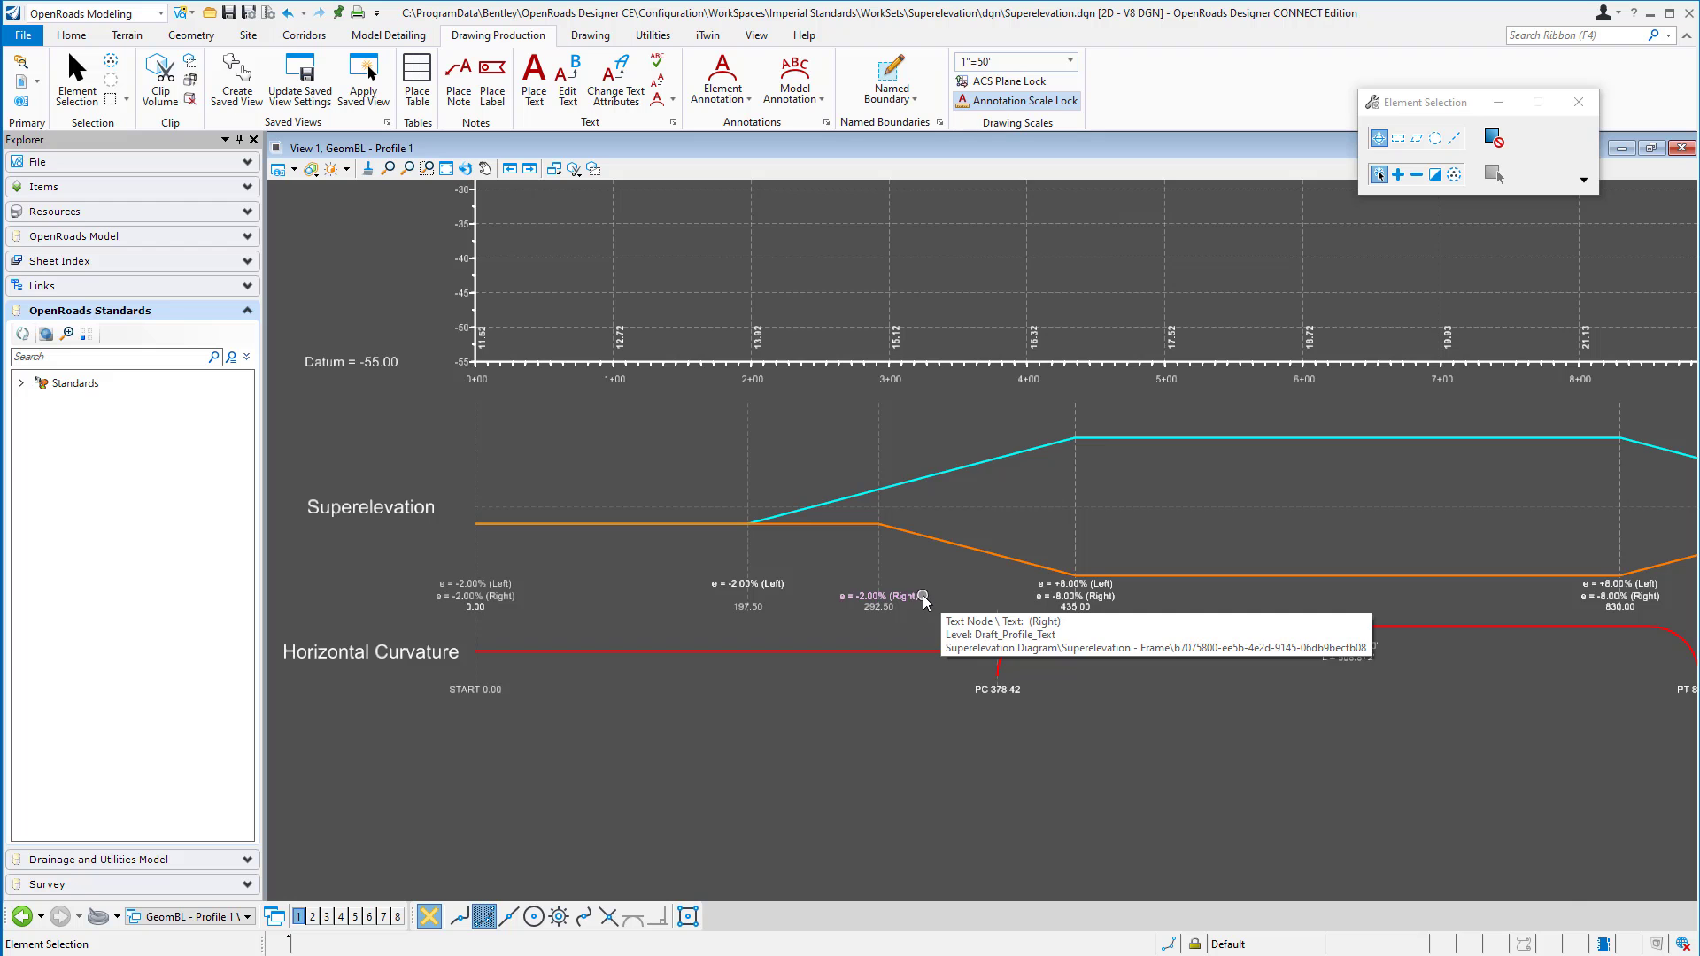
{"action": "scroll", "coordinate": [817, 618], "scroll_direction": "up", "scroll_amount": 4}
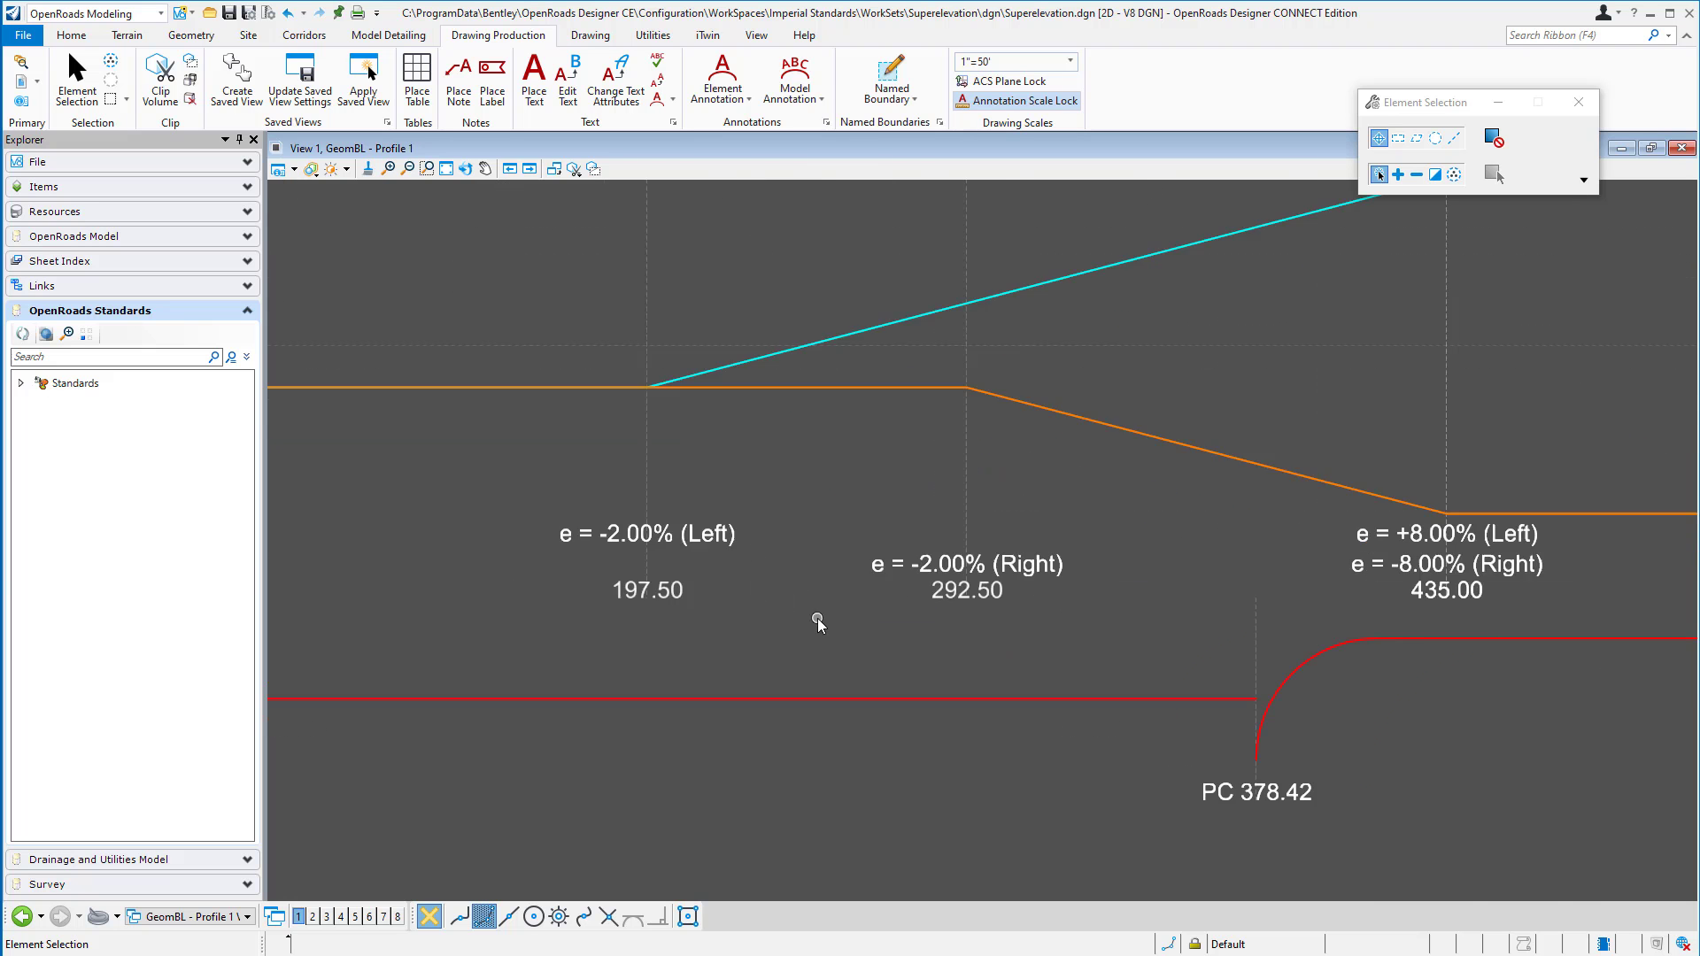
{"action": "scroll", "coordinate": [816, 618], "scroll_direction": "up", "scroll_amount": 2}
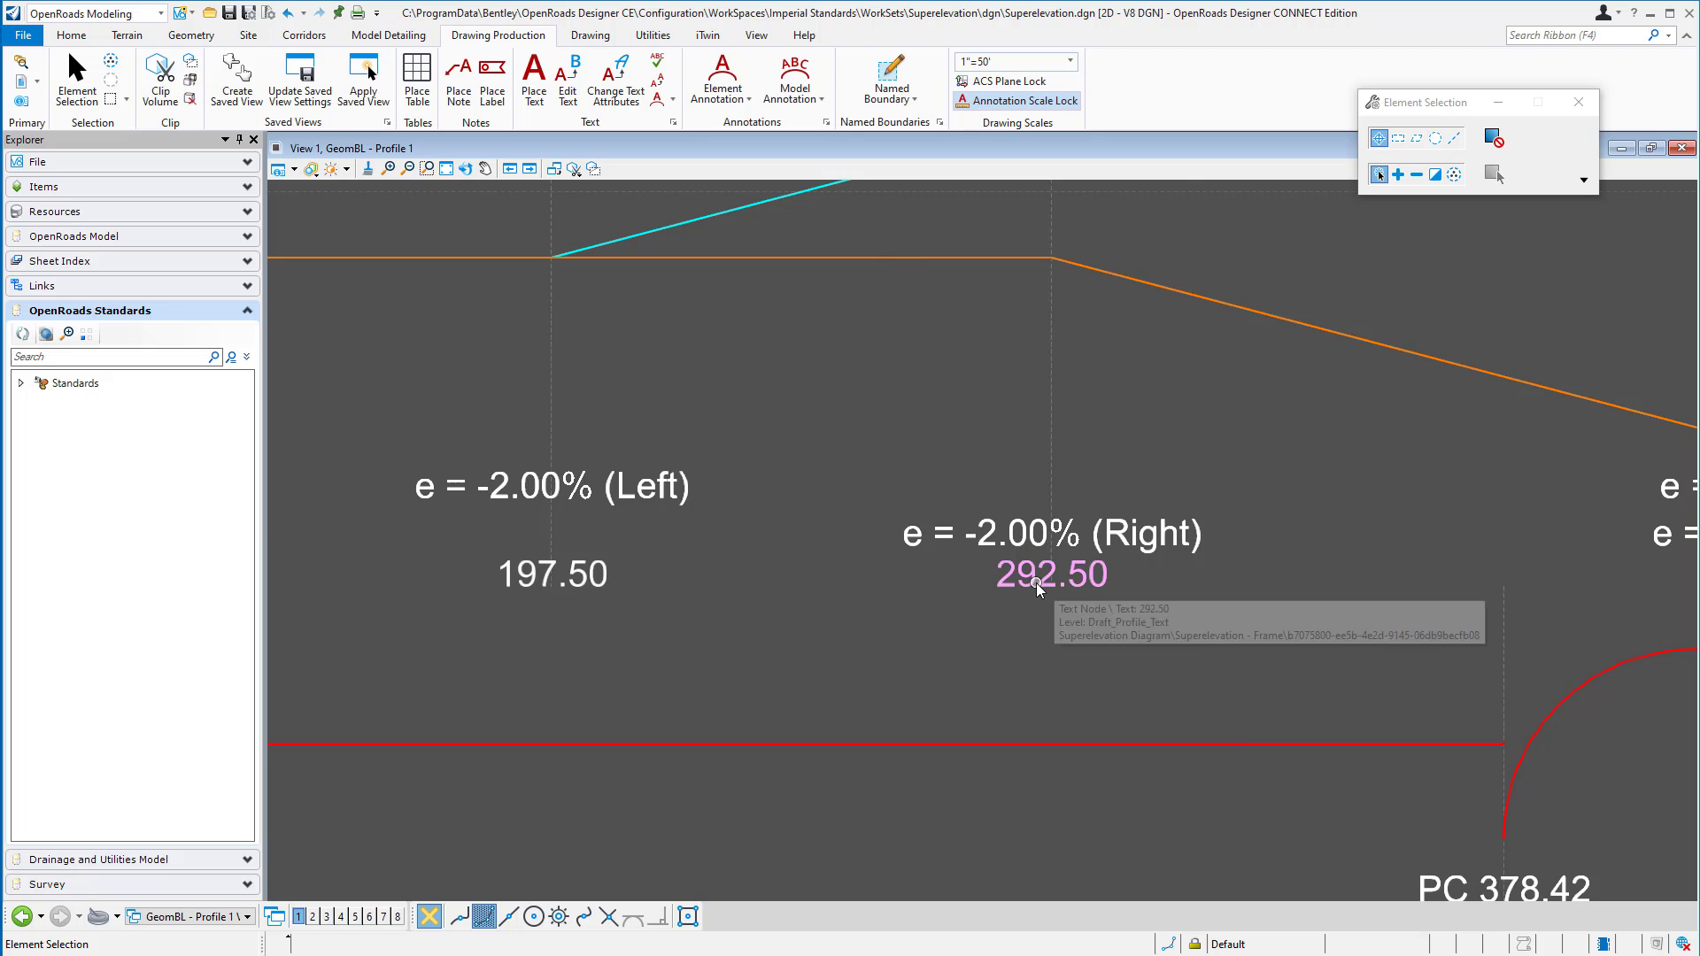
{"action": "scroll", "coordinate": [1038, 586], "scroll_direction": "down", "scroll_amount": 2}
{"action": "scroll", "coordinate": [1036, 583], "scroll_direction": "down", "scroll_amount": 1}
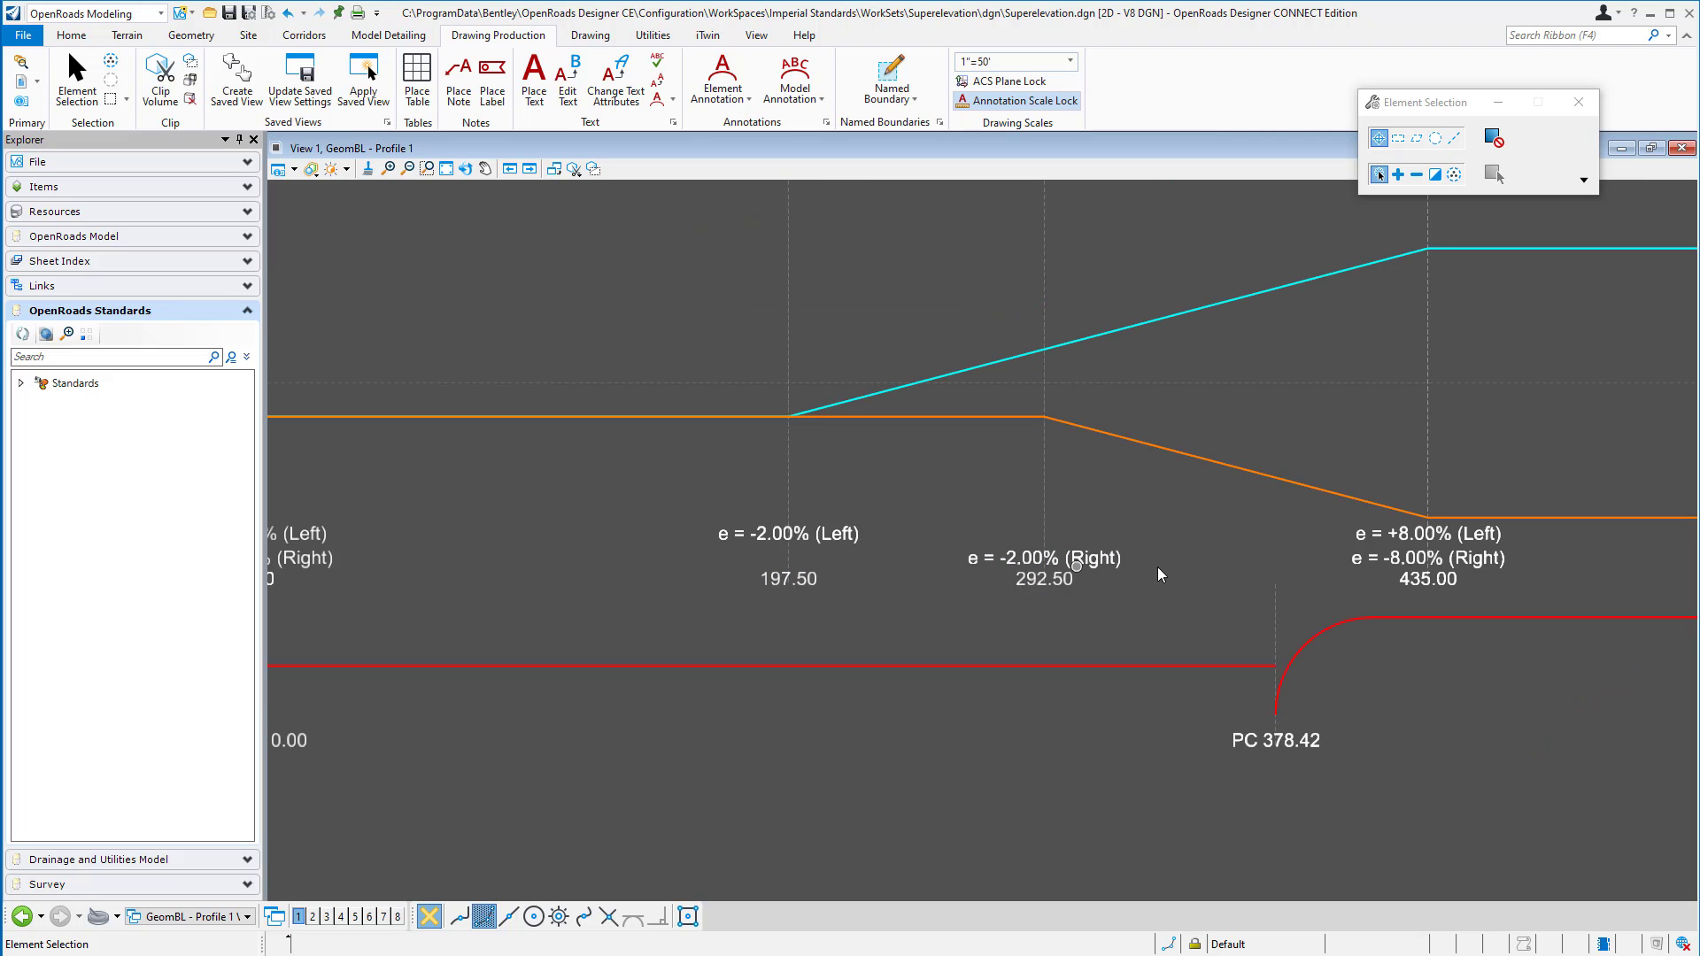
{"action": "scroll", "coordinate": [1273, 576], "scroll_direction": "down", "scroll_amount": 1}
{"action": "middle_click_drag", "start_coordinate": [1237, 584], "coordinate": [1089, 618]}
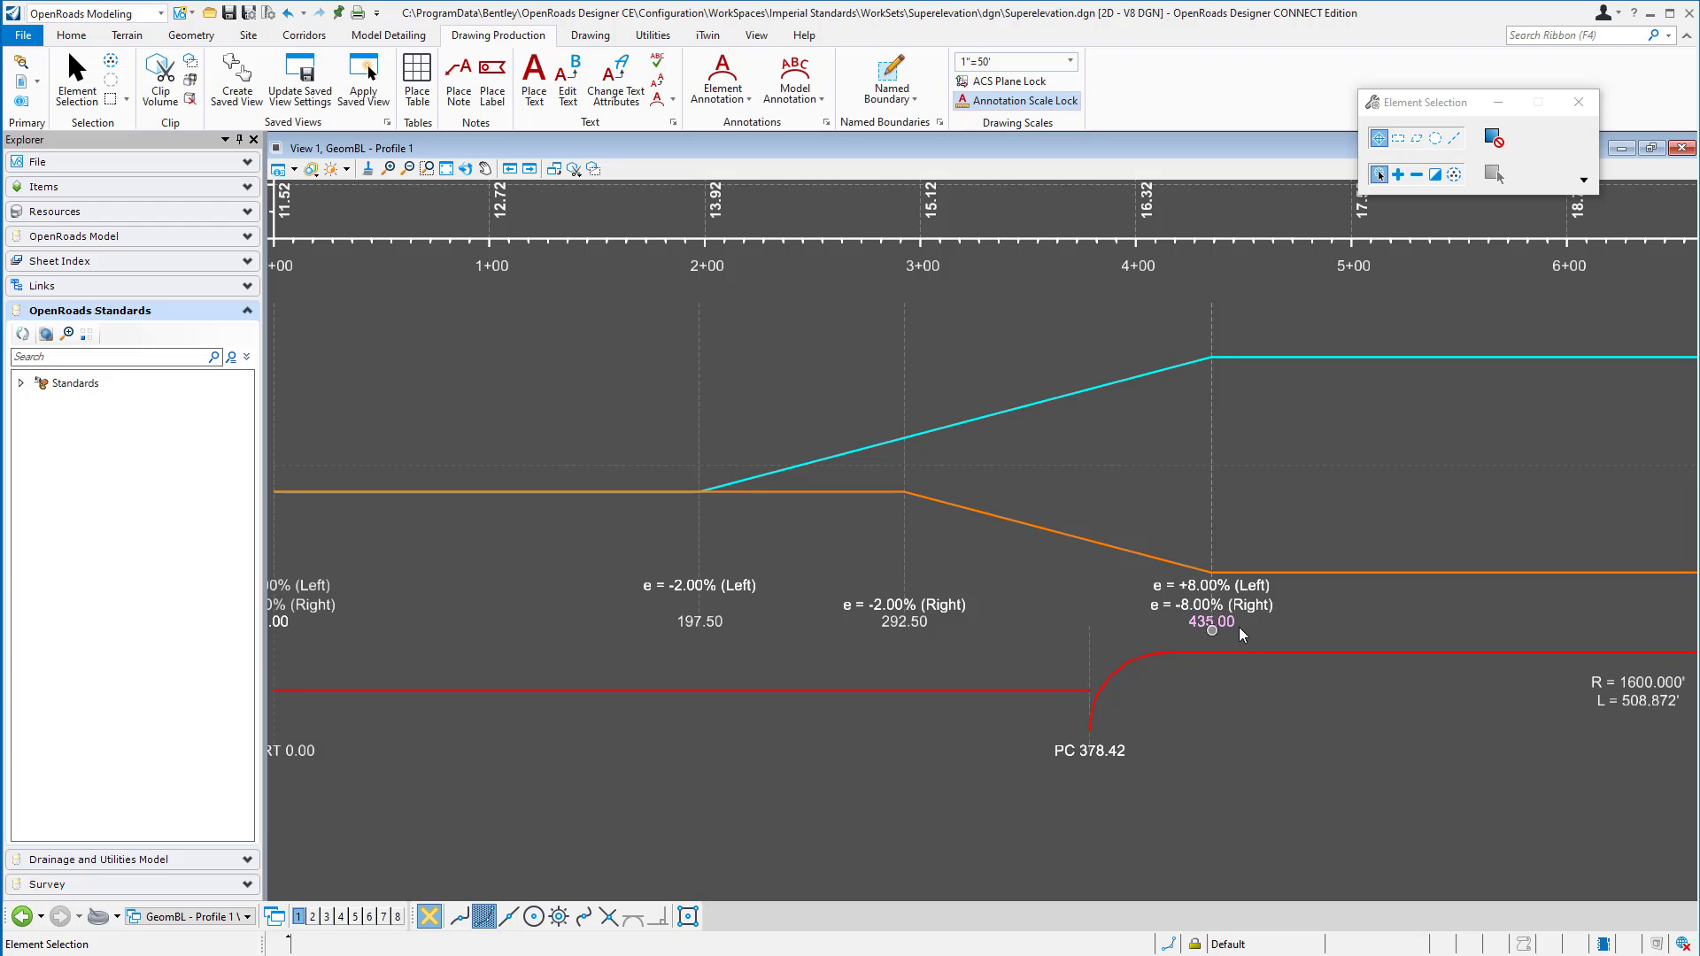
{"action": "scroll", "coordinate": [1250, 625], "scroll_direction": "down", "scroll_amount": 1}
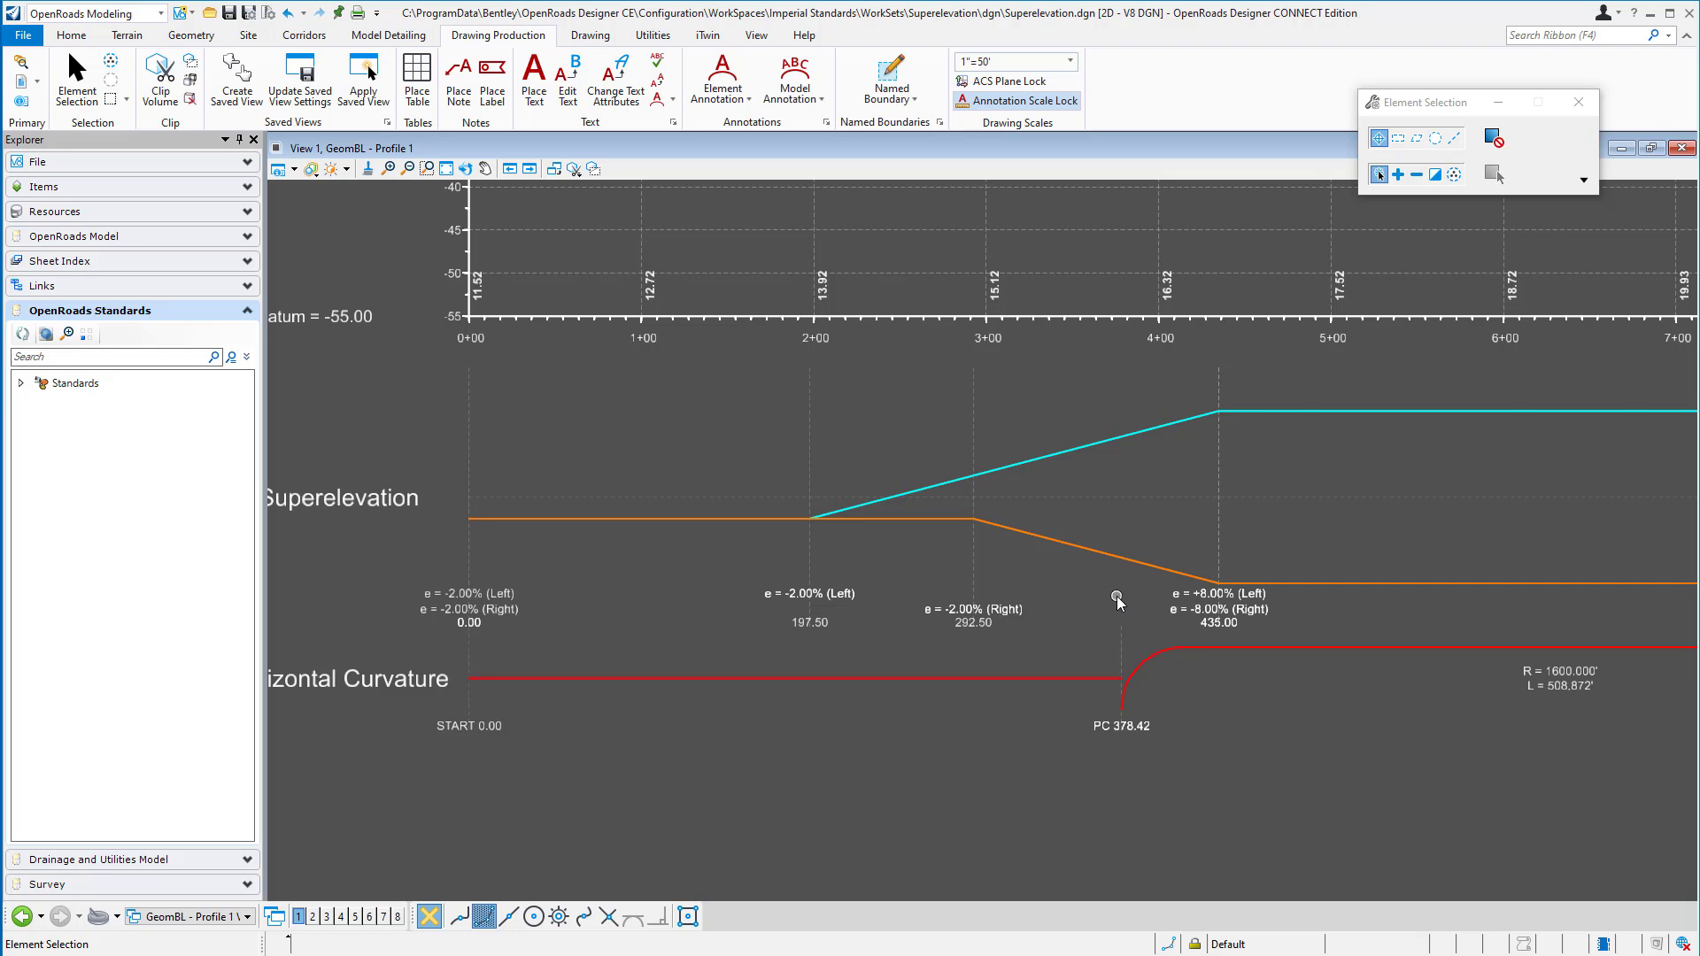
{"action": "scroll", "coordinate": [937, 772], "scroll_direction": "down", "scroll_amount": 1}
{"action": "mouse_move", "coordinate": [937, 772]}
{"action": "middle_mouse_down"}
{"action": "mouse_move", "coordinate": [915, 634]}
{"action": "mouse_move", "coordinate": [836, 700]}
{"action": "mouse_move", "coordinate": [933, 761]}
{"action": "middle_mouse_up"}
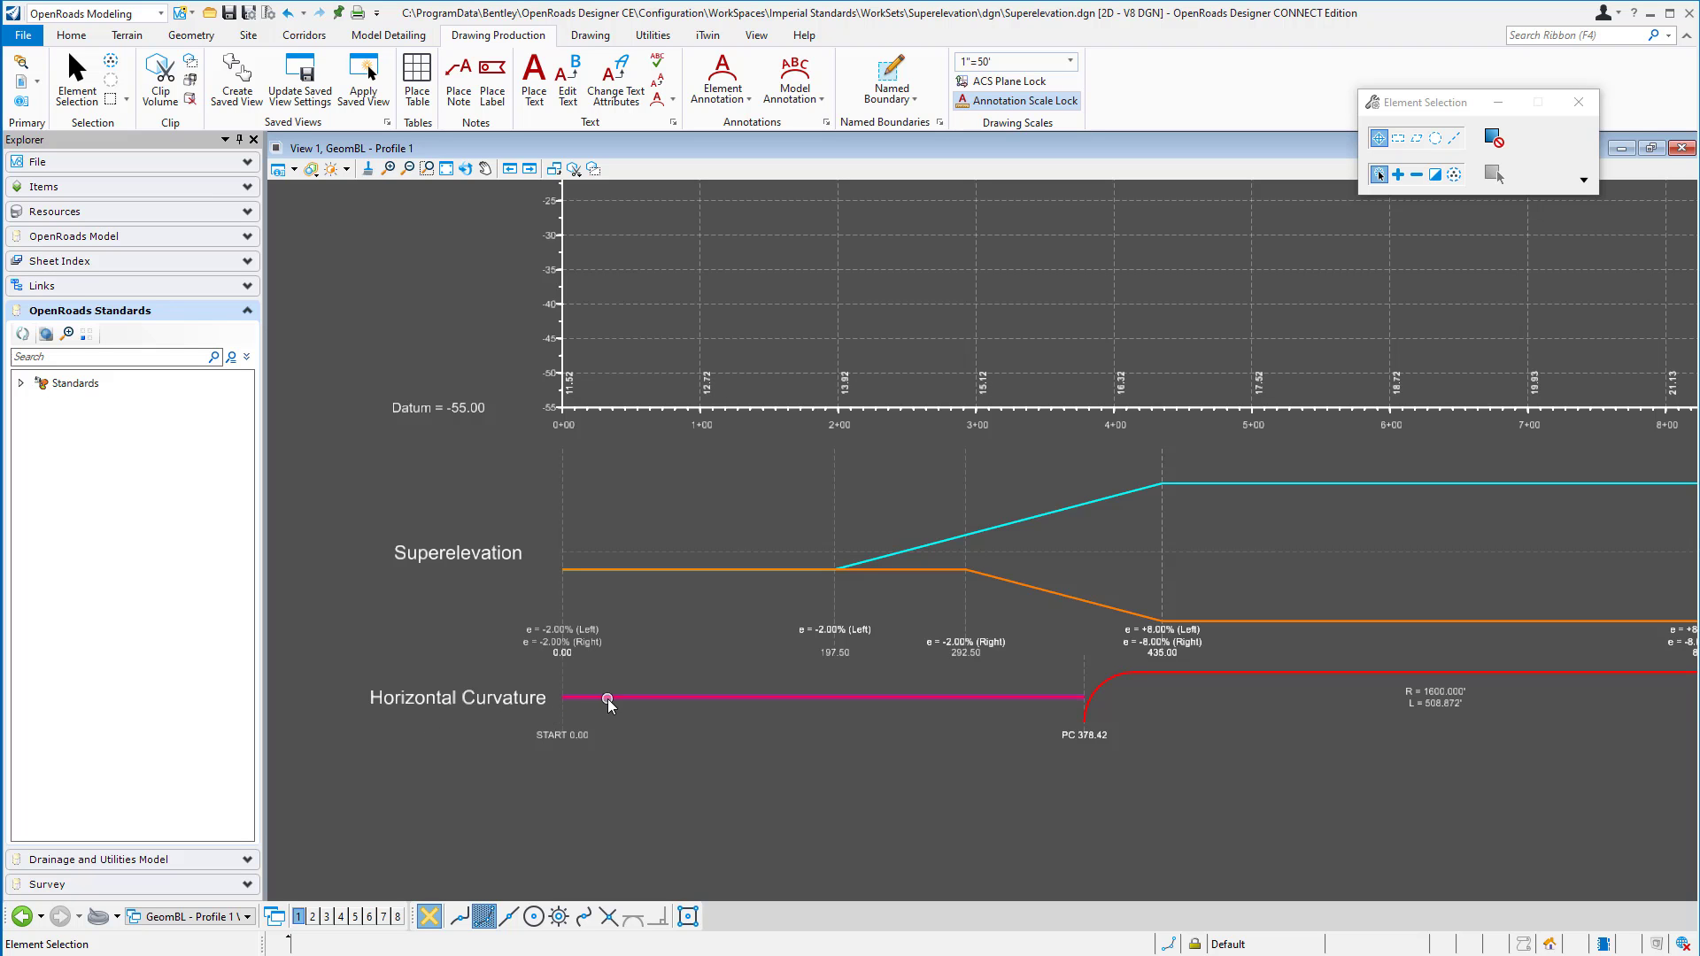
{"action": "mouse_move", "coordinate": [773, 699]}
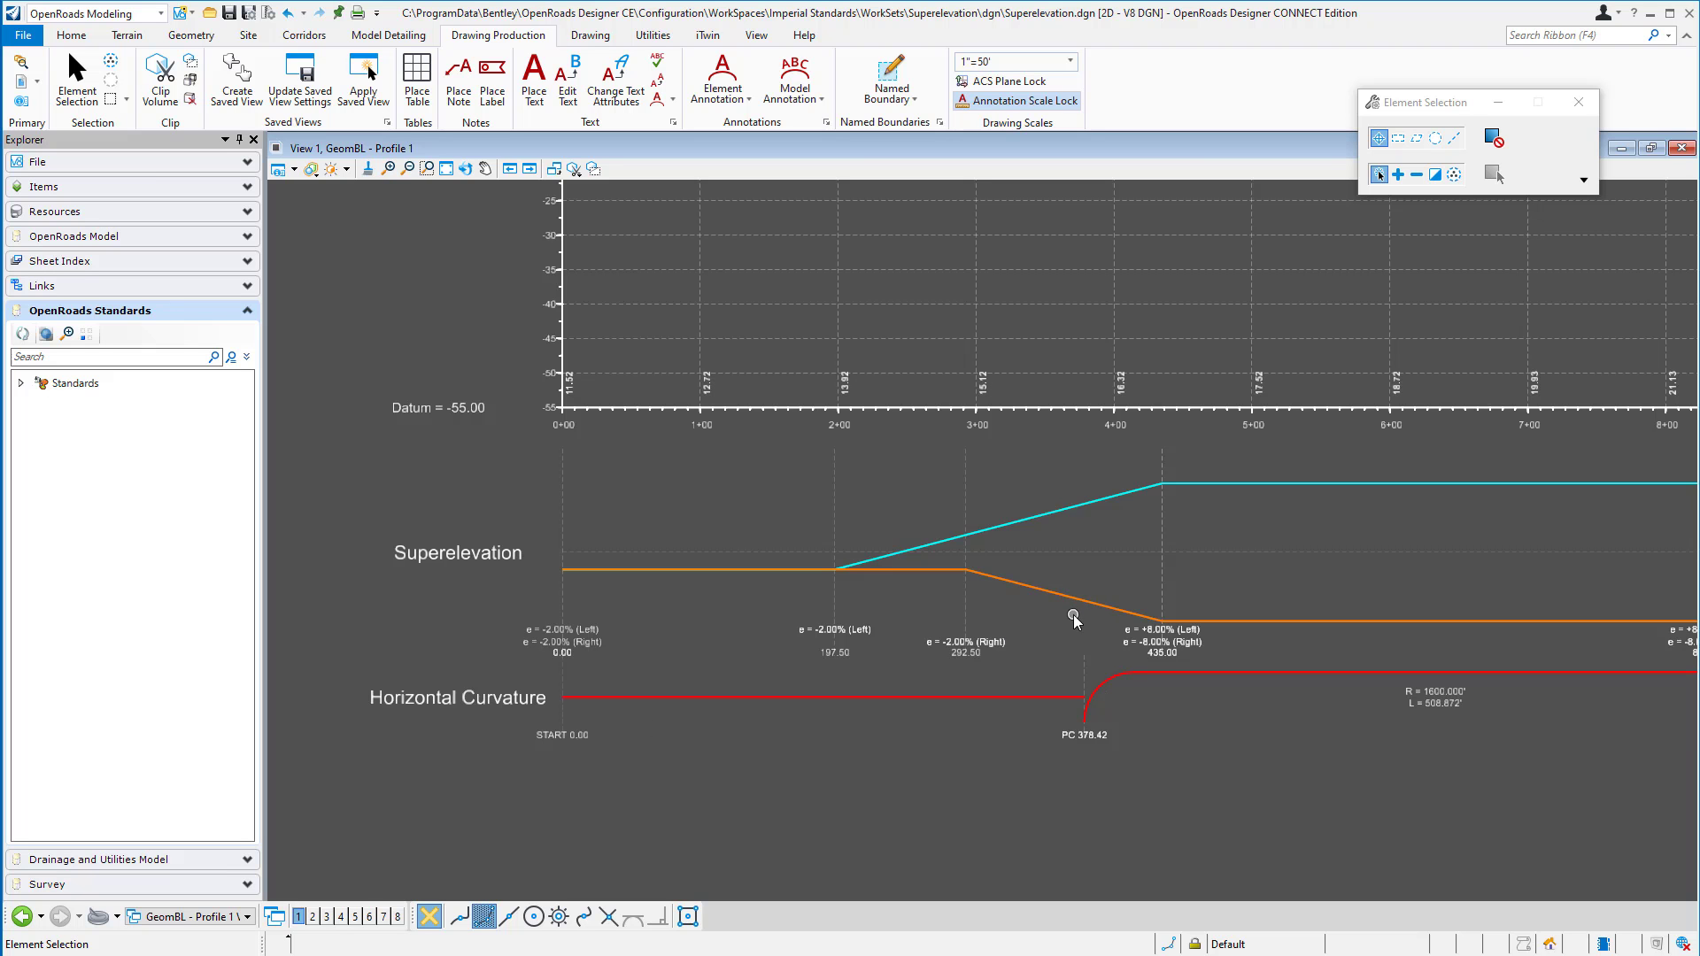
- Switch to Multi-Model Views and expand the Superelevation.dgn standards to the Road folder of the profile drawing annotation groups
{"action": "left_click", "coordinate": [182, 919]}
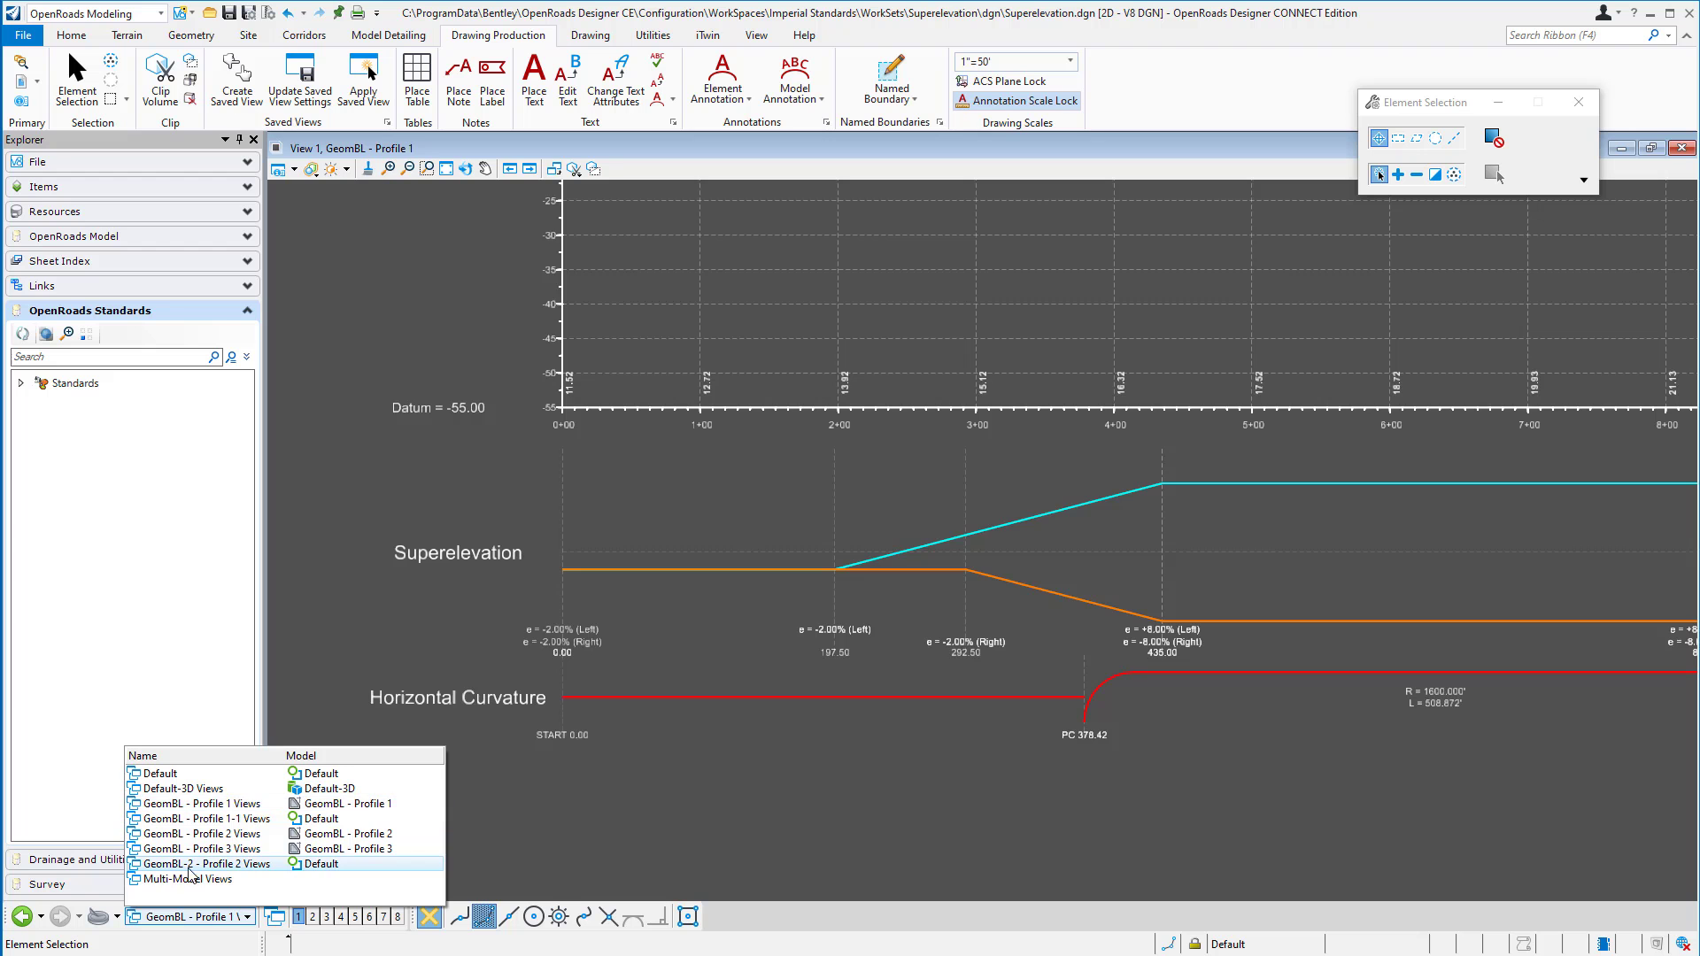
{"action": "left_click", "coordinate": [188, 878]}
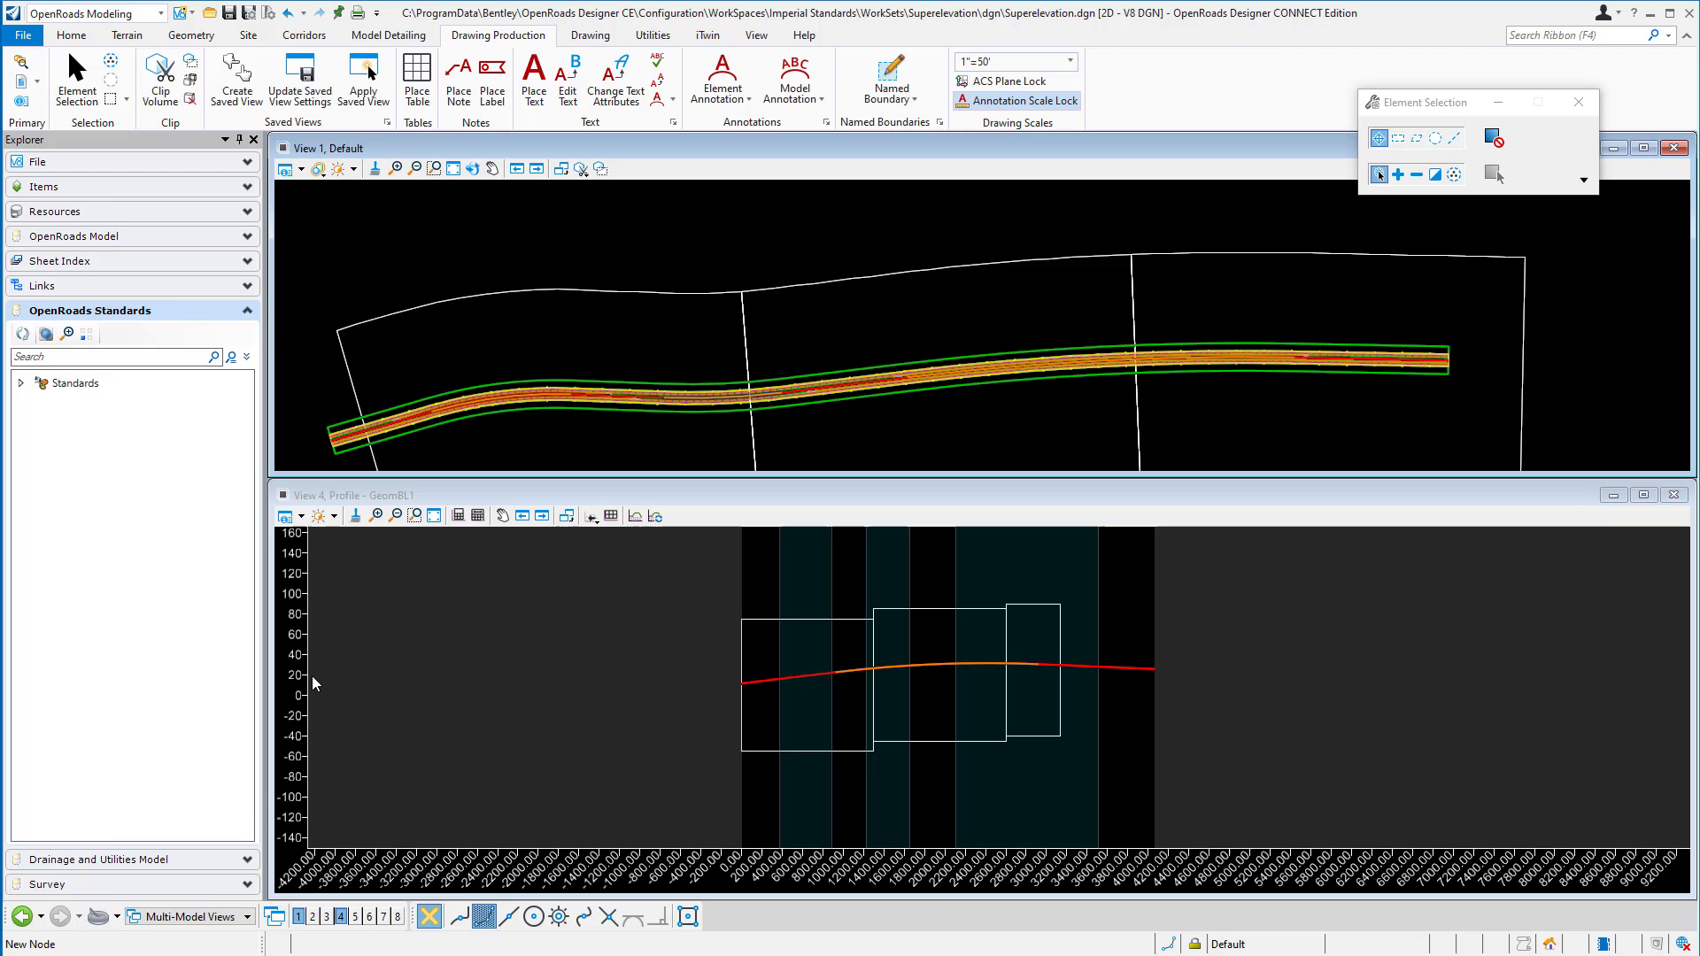
{"action": "left_click", "coordinate": [20, 383]}
{"action": "left_click", "coordinate": [39, 426]}
{"action": "left_click", "coordinate": [60, 517]}
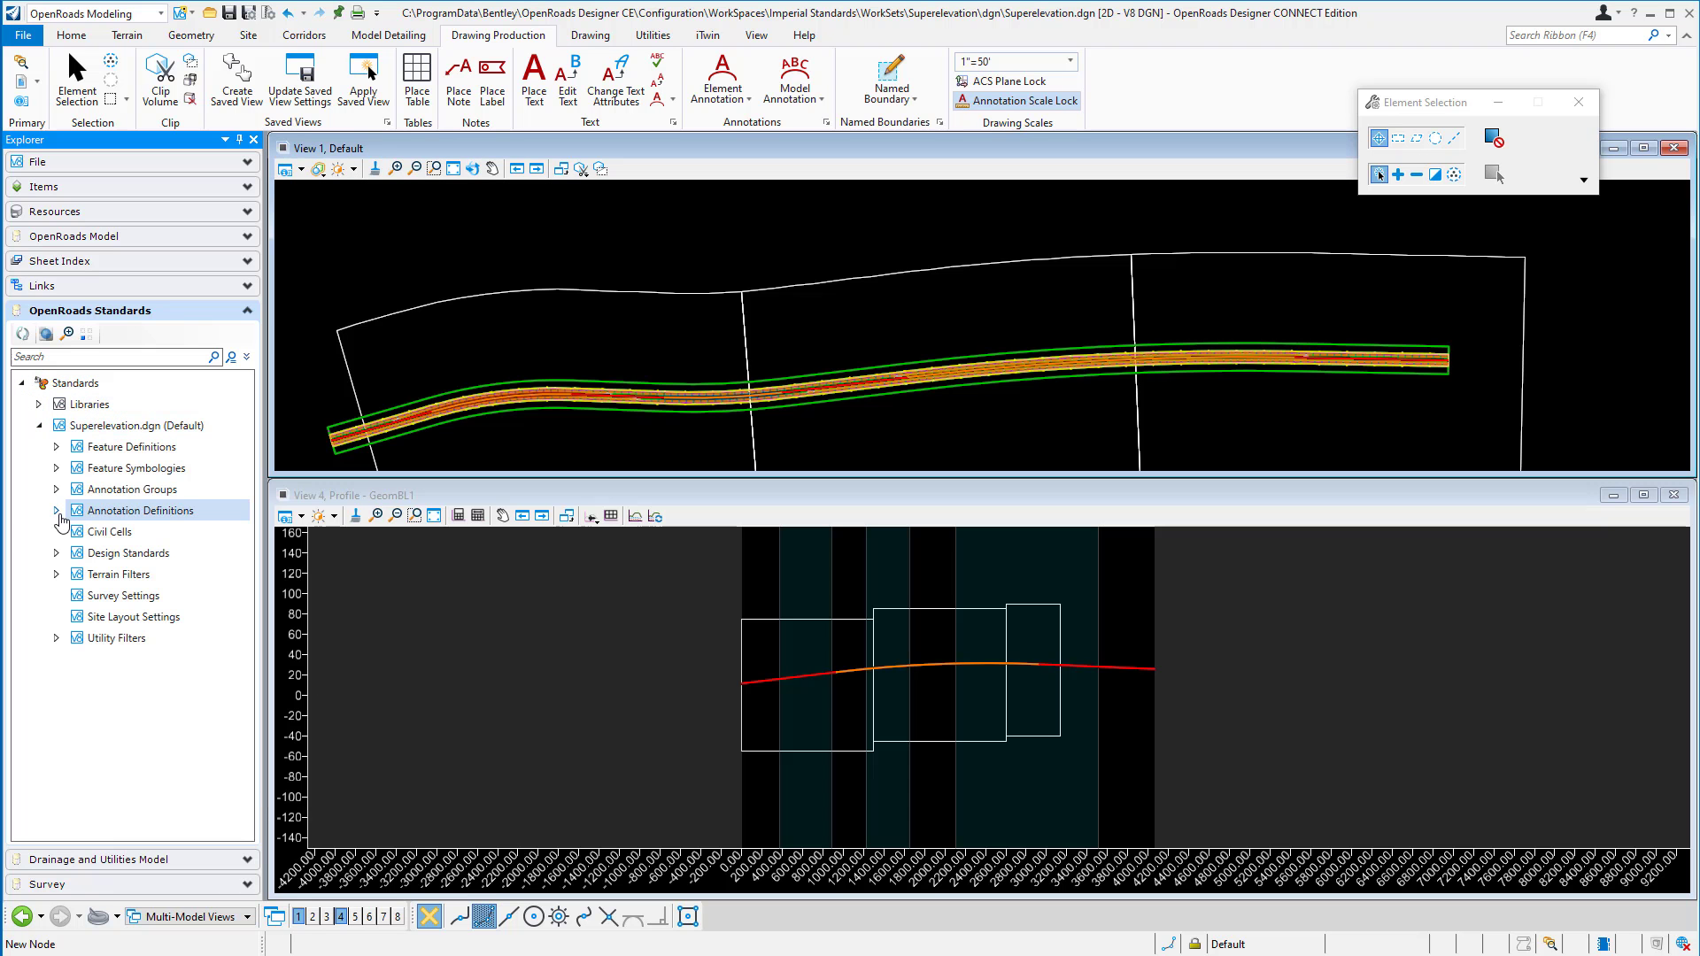
{"action": "left_click", "coordinate": [57, 491]}
{"action": "left_click", "coordinate": [74, 533]}
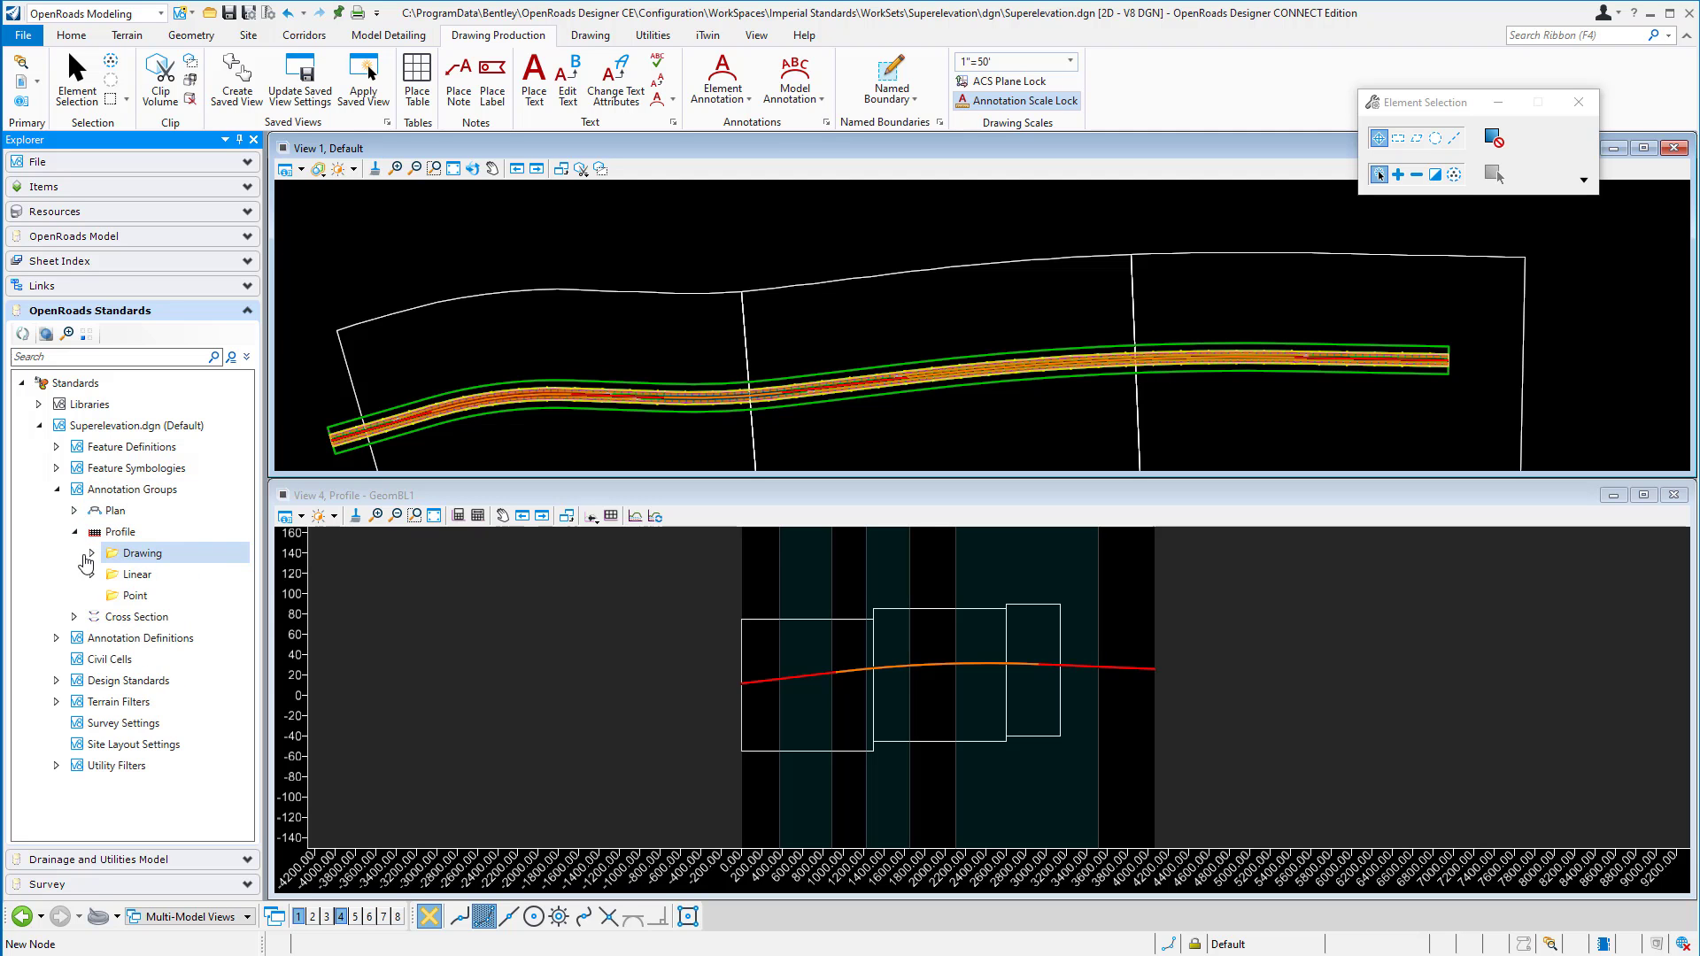
{"action": "left_click", "coordinate": [91, 553]}
{"action": "left_click", "coordinate": [110, 574]}
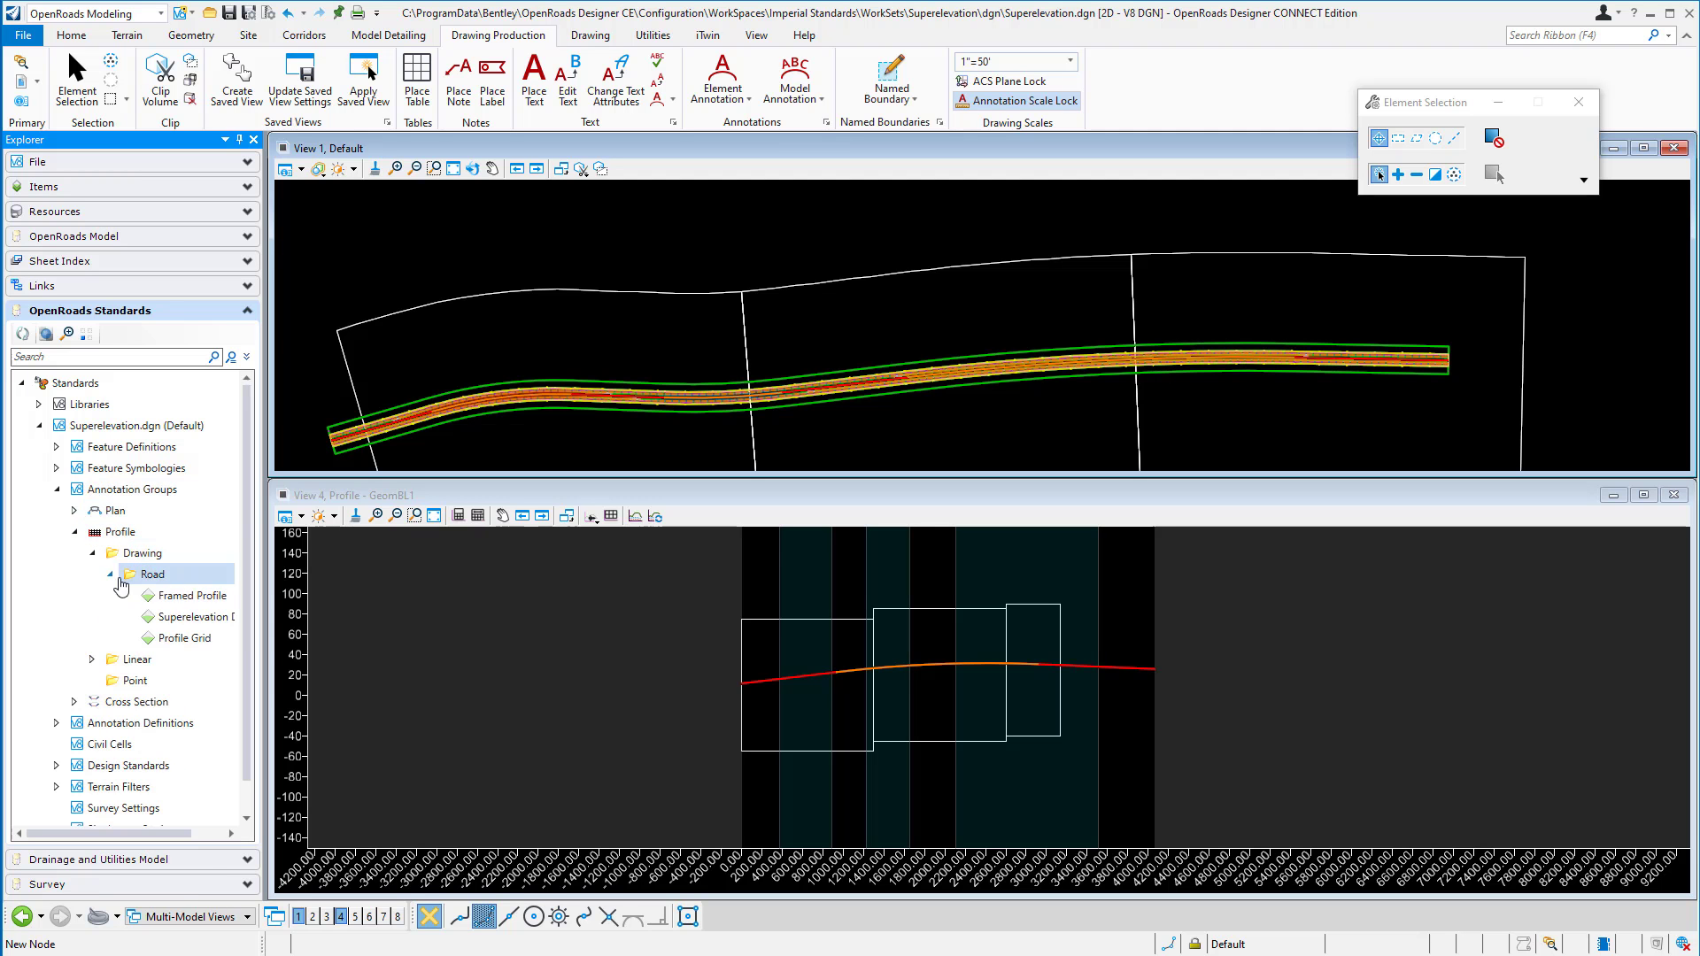
- Open the Superelevation Diagram annotation group for management and enlarge the Manage Annotations window to show more rows
{"action": "left_click", "coordinate": [171, 620]}
{"action": "right_click", "coordinate": [173, 619]}
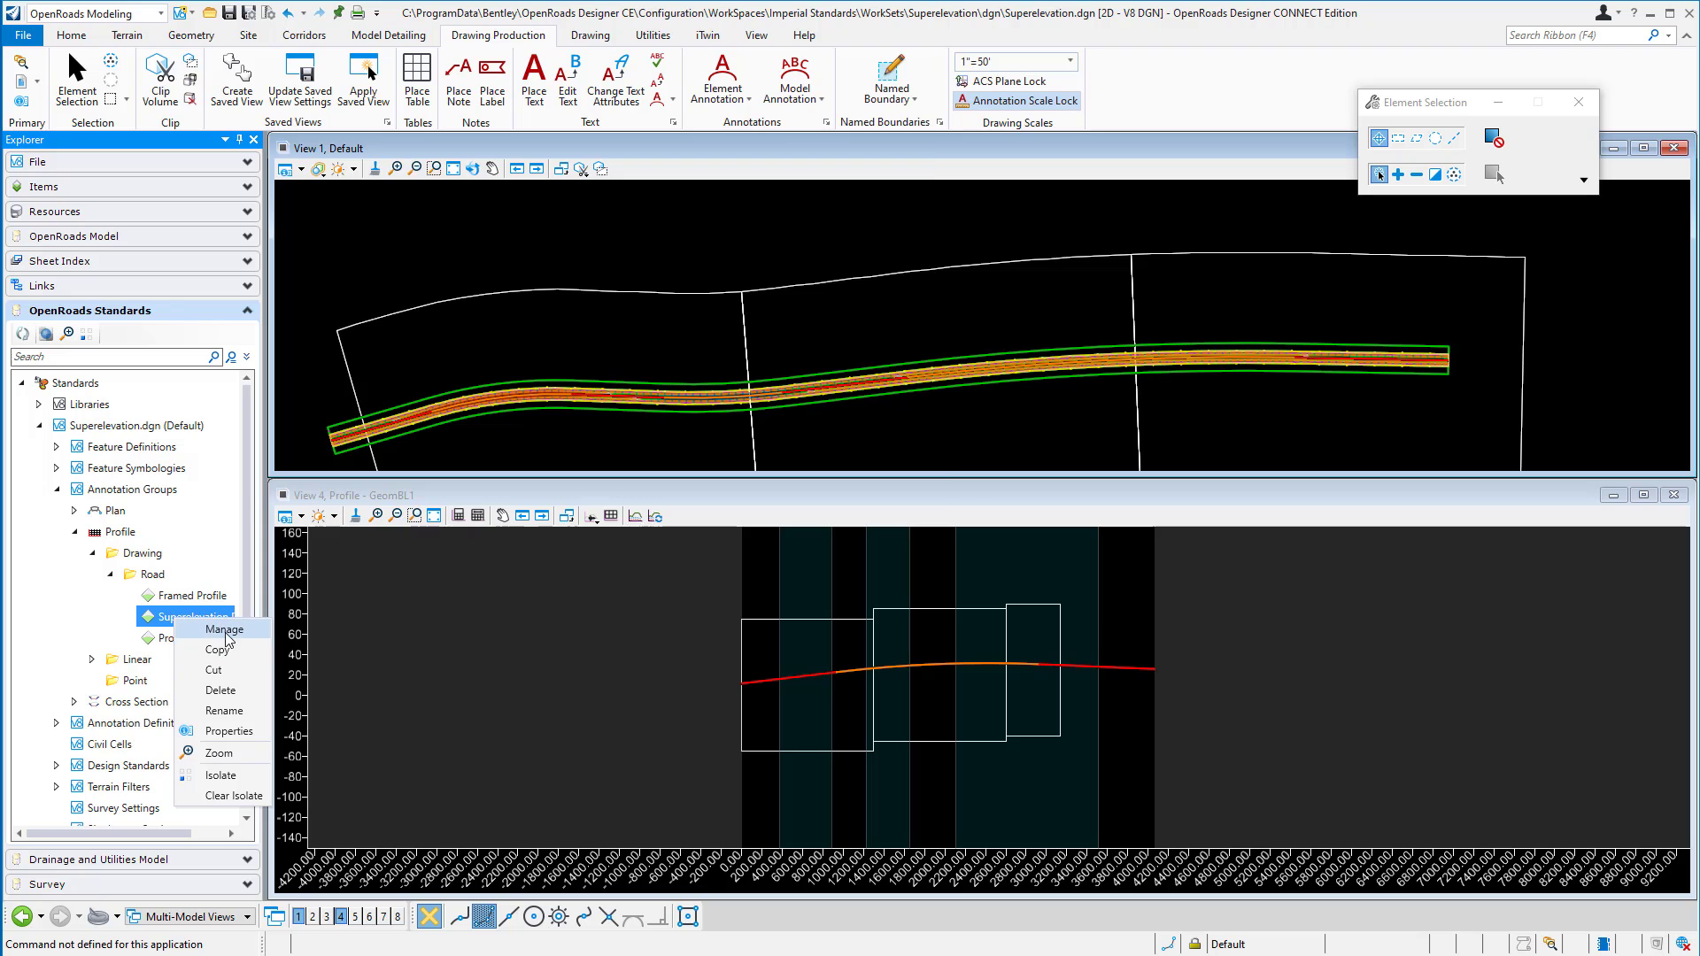
{"action": "left_click", "coordinate": [224, 629]}
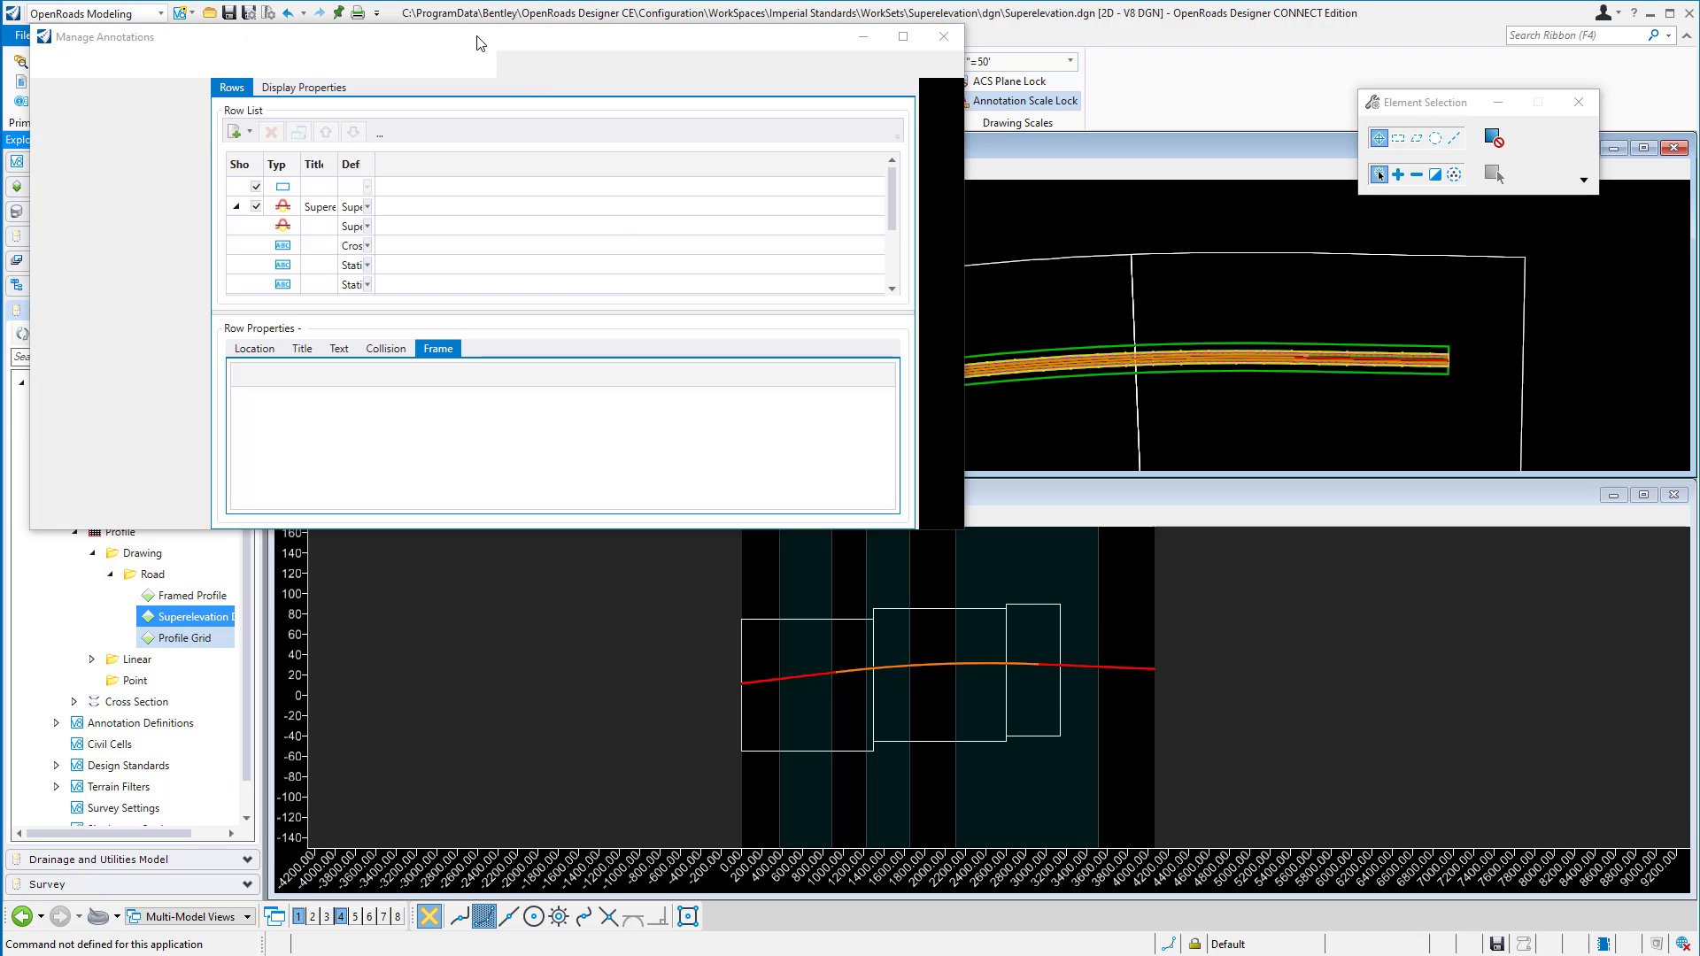
{"action": "mouse_move", "coordinate": [477, 37]}
{"action": "left_mouse_down"}
{"action": "mouse_move", "coordinate": [646, 181]}
{"action": "mouse_move", "coordinate": [718, 202]}
{"action": "left_mouse_up"}
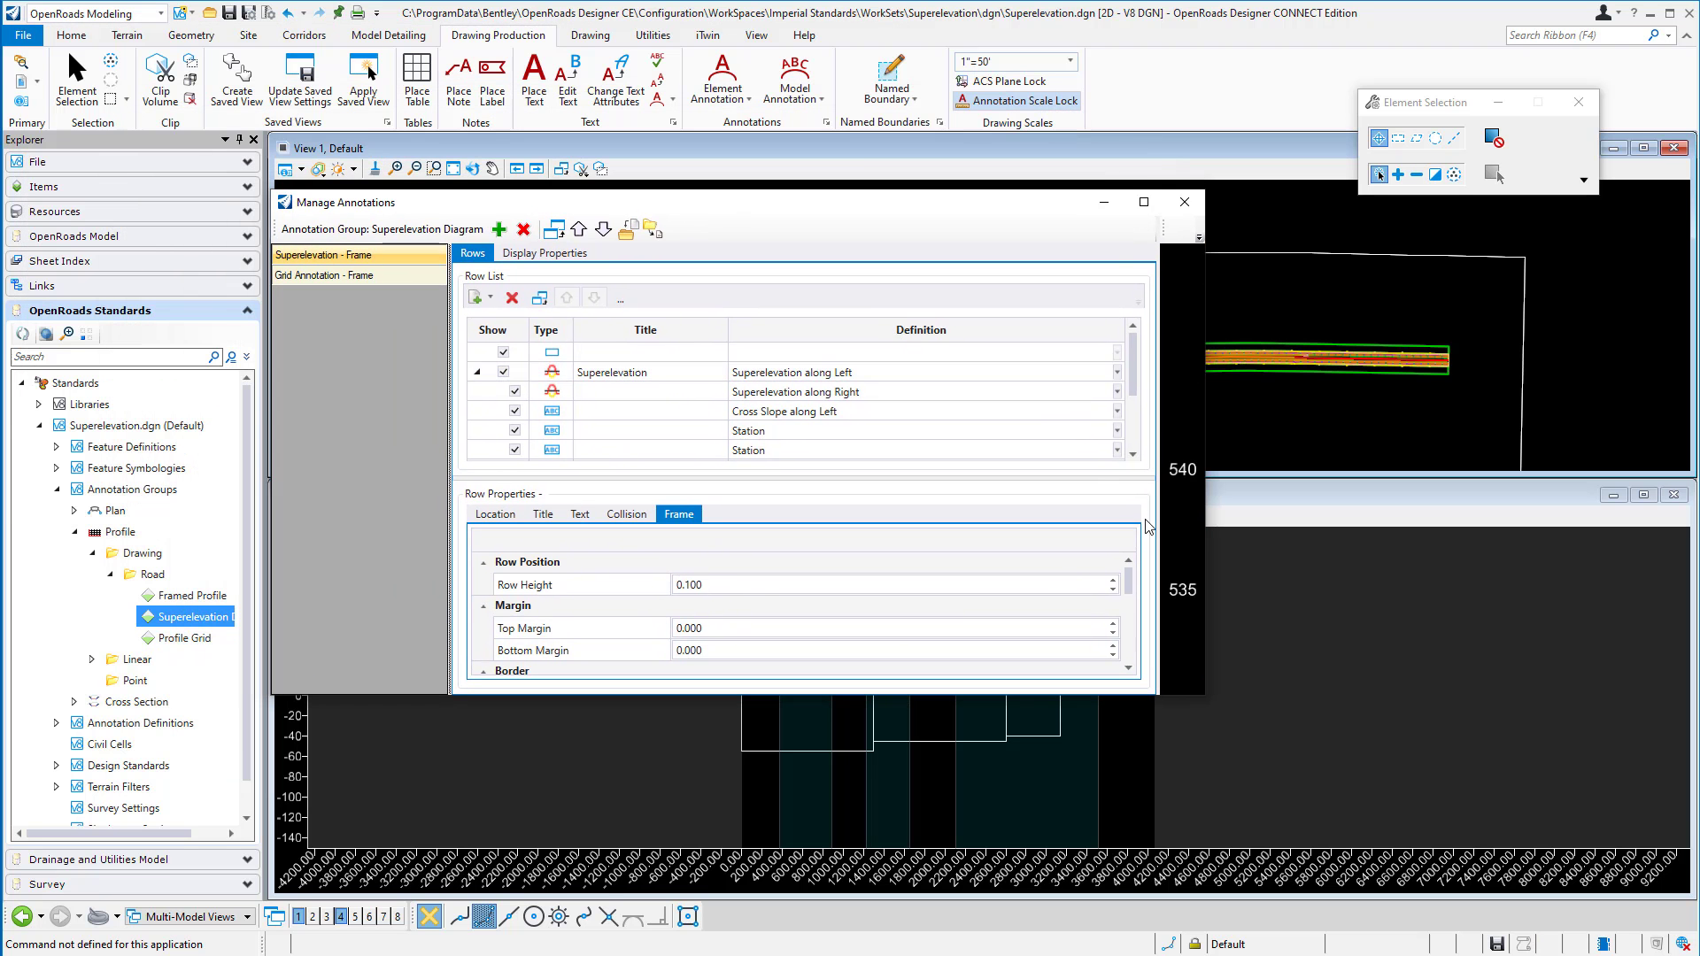
{"action": "mouse_move", "coordinate": [1206, 697]}
{"action": "left_mouse_down"}
{"action": "mouse_move", "coordinate": [1408, 764]}
{"action": "mouse_move", "coordinate": [1519, 857]}
{"action": "left_mouse_up"}
{"action": "left_click_drag", "start_coordinate": [1455, 582], "coordinate": [1433, 588]}
{"action": "left_click", "coordinate": [1452, 230]}
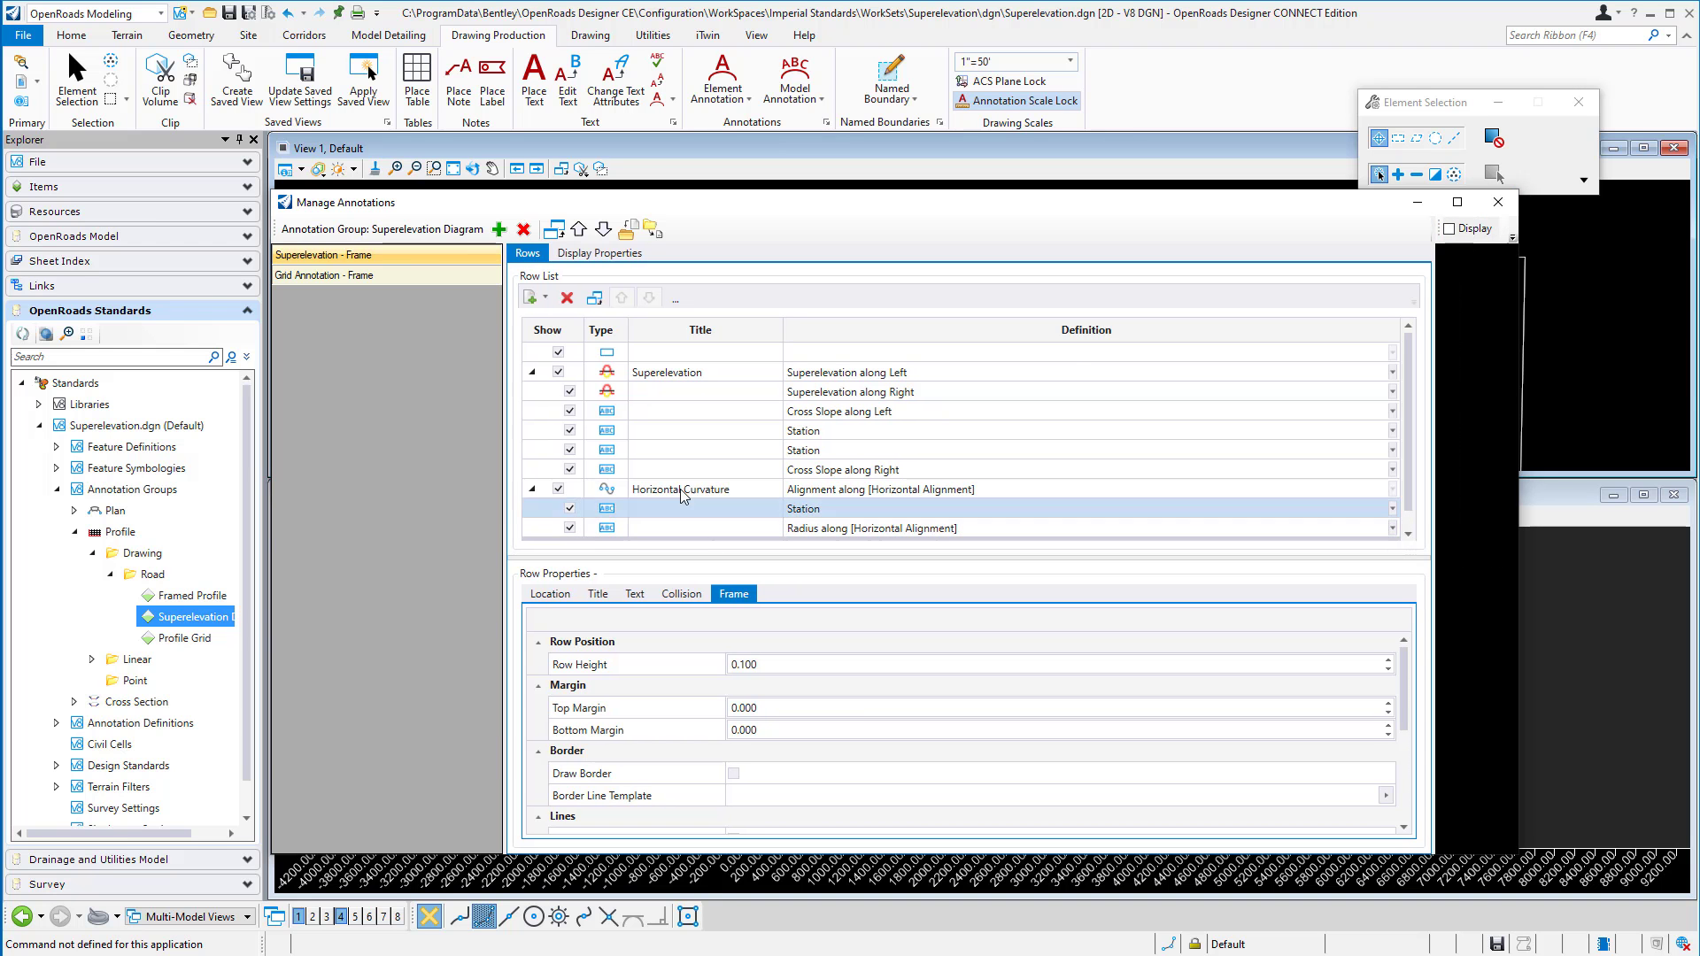
- Review the Superelevation and Horizontal Curvature rows in the Superelevation - Frame annotation's row list
{"action": "left_click", "coordinate": [342, 256]}
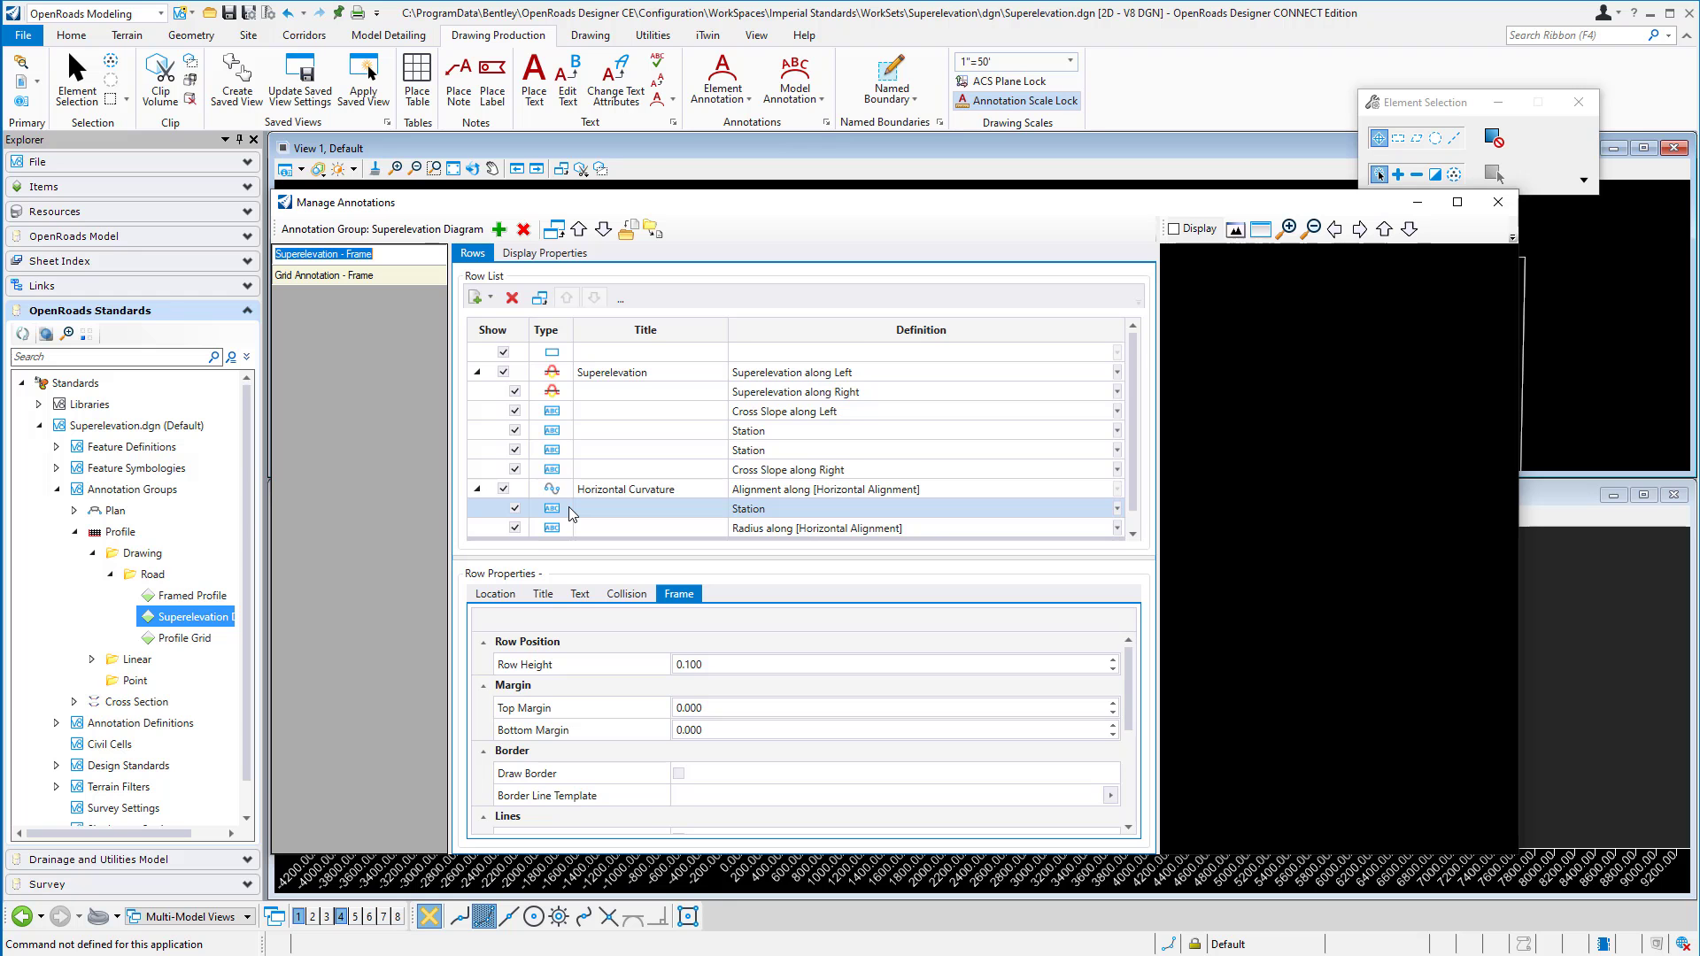
{"action": "scroll", "coordinate": [620, 491], "scroll_direction": "down", "scroll_amount": 1}
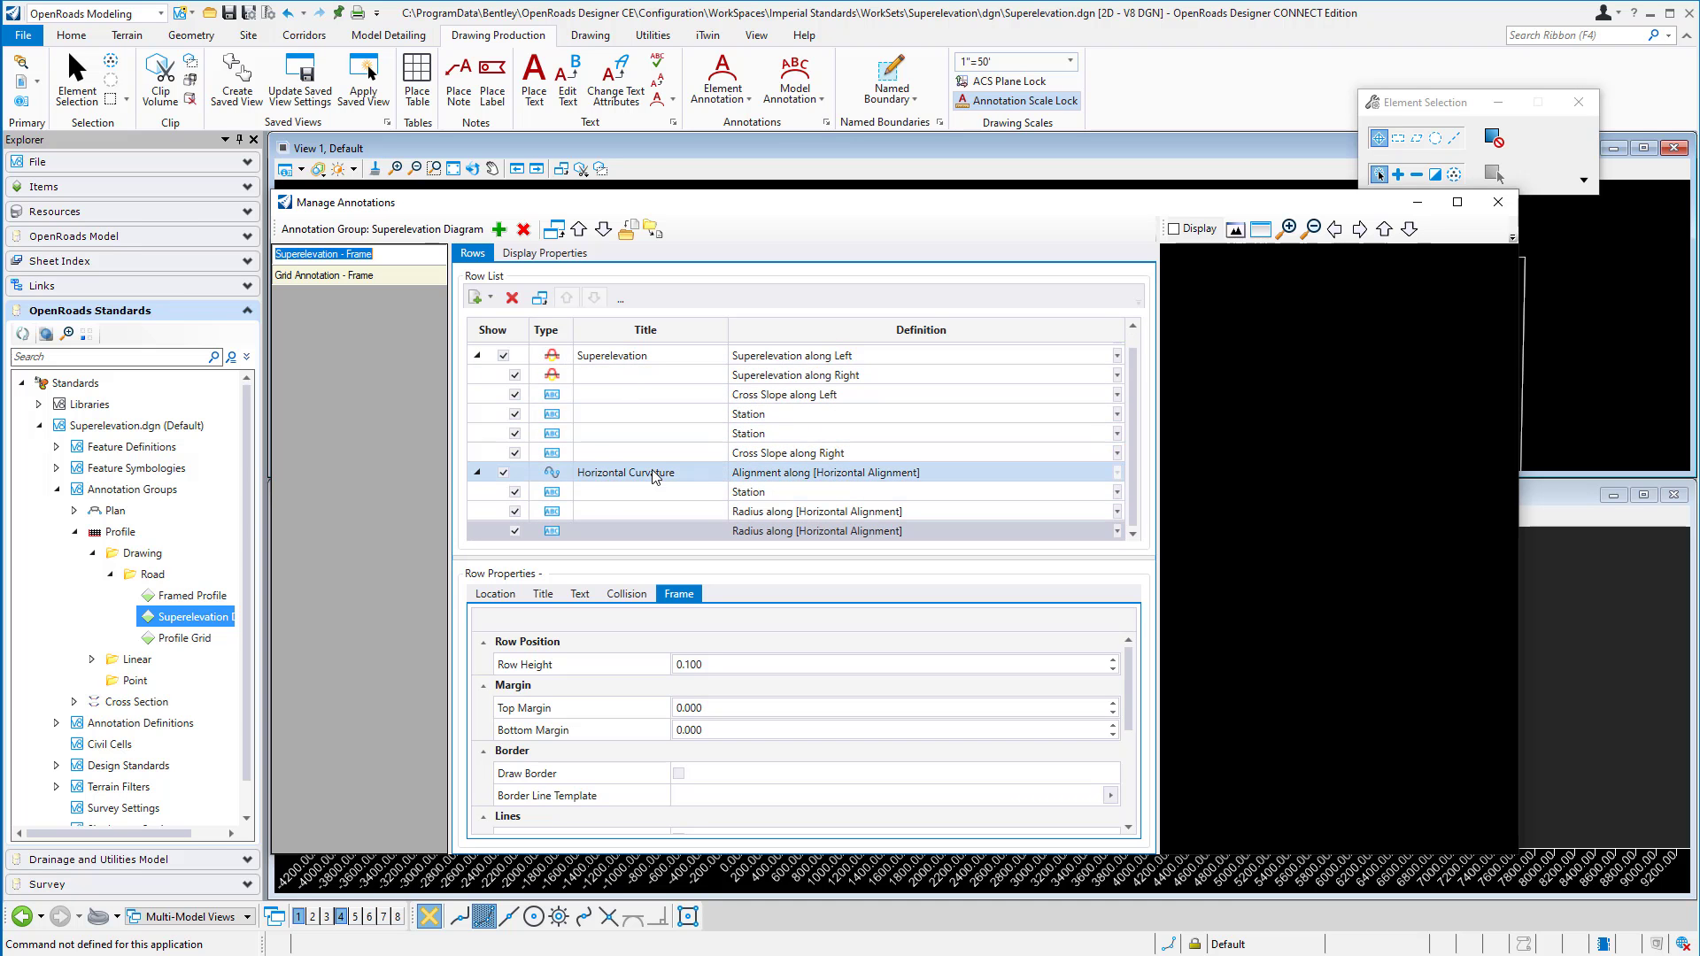
{"action": "left_click", "coordinate": [477, 473]}
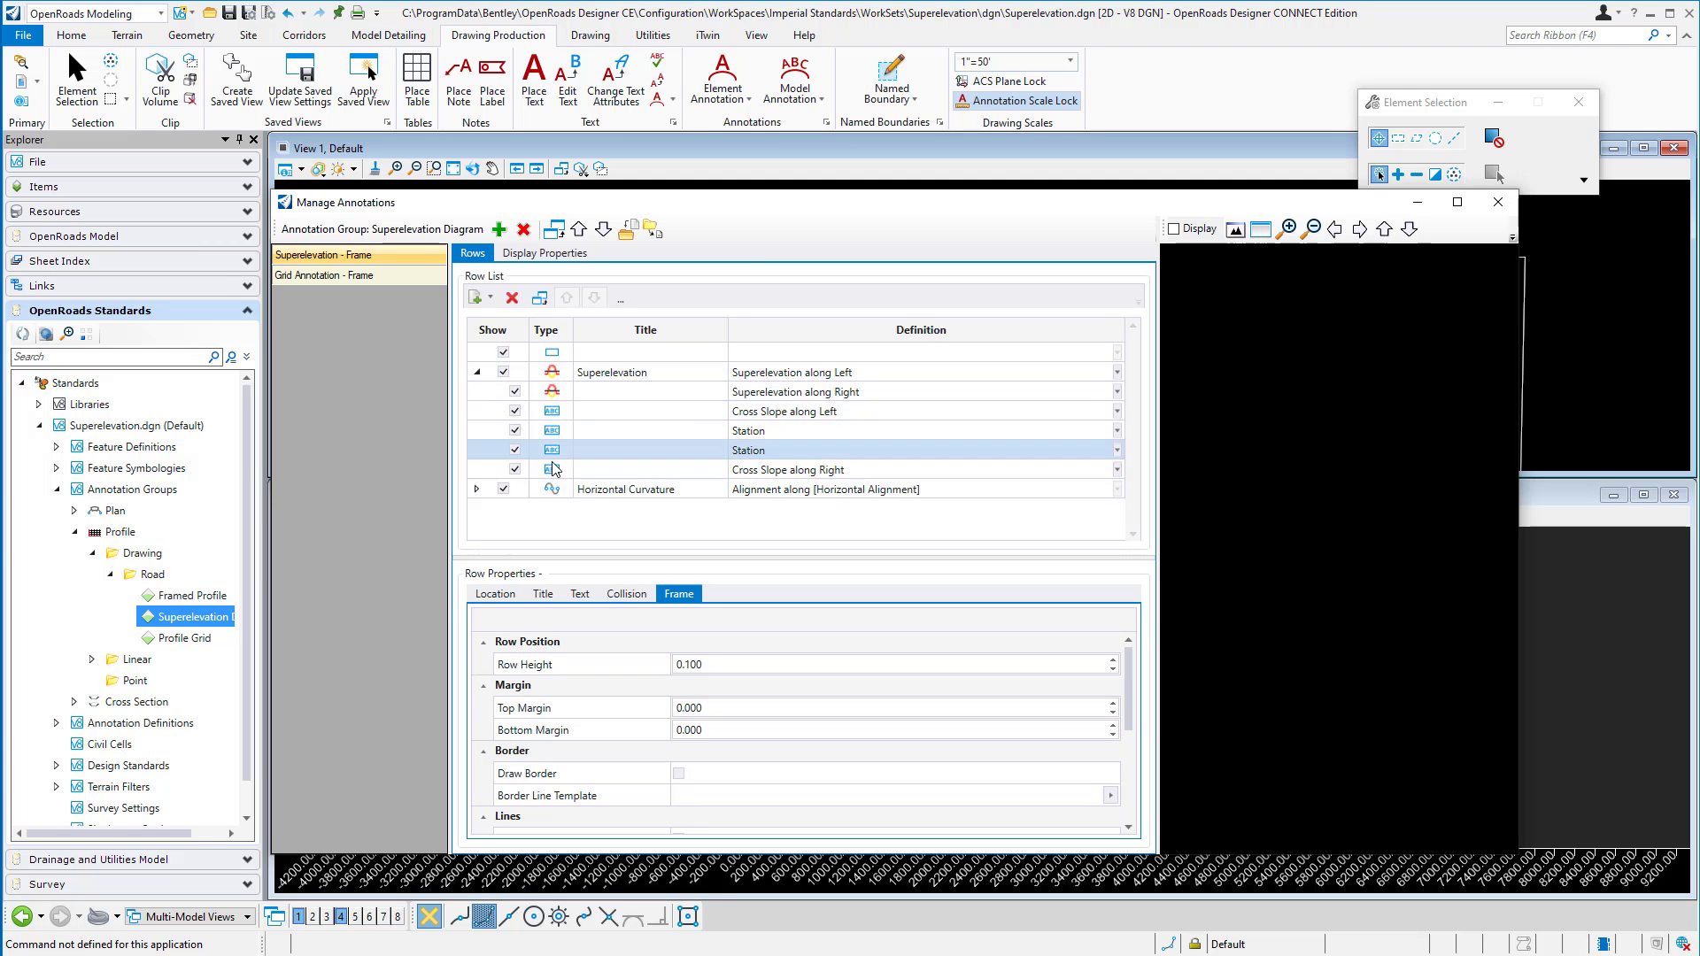
{"action": "left_click", "coordinate": [367, 337]}
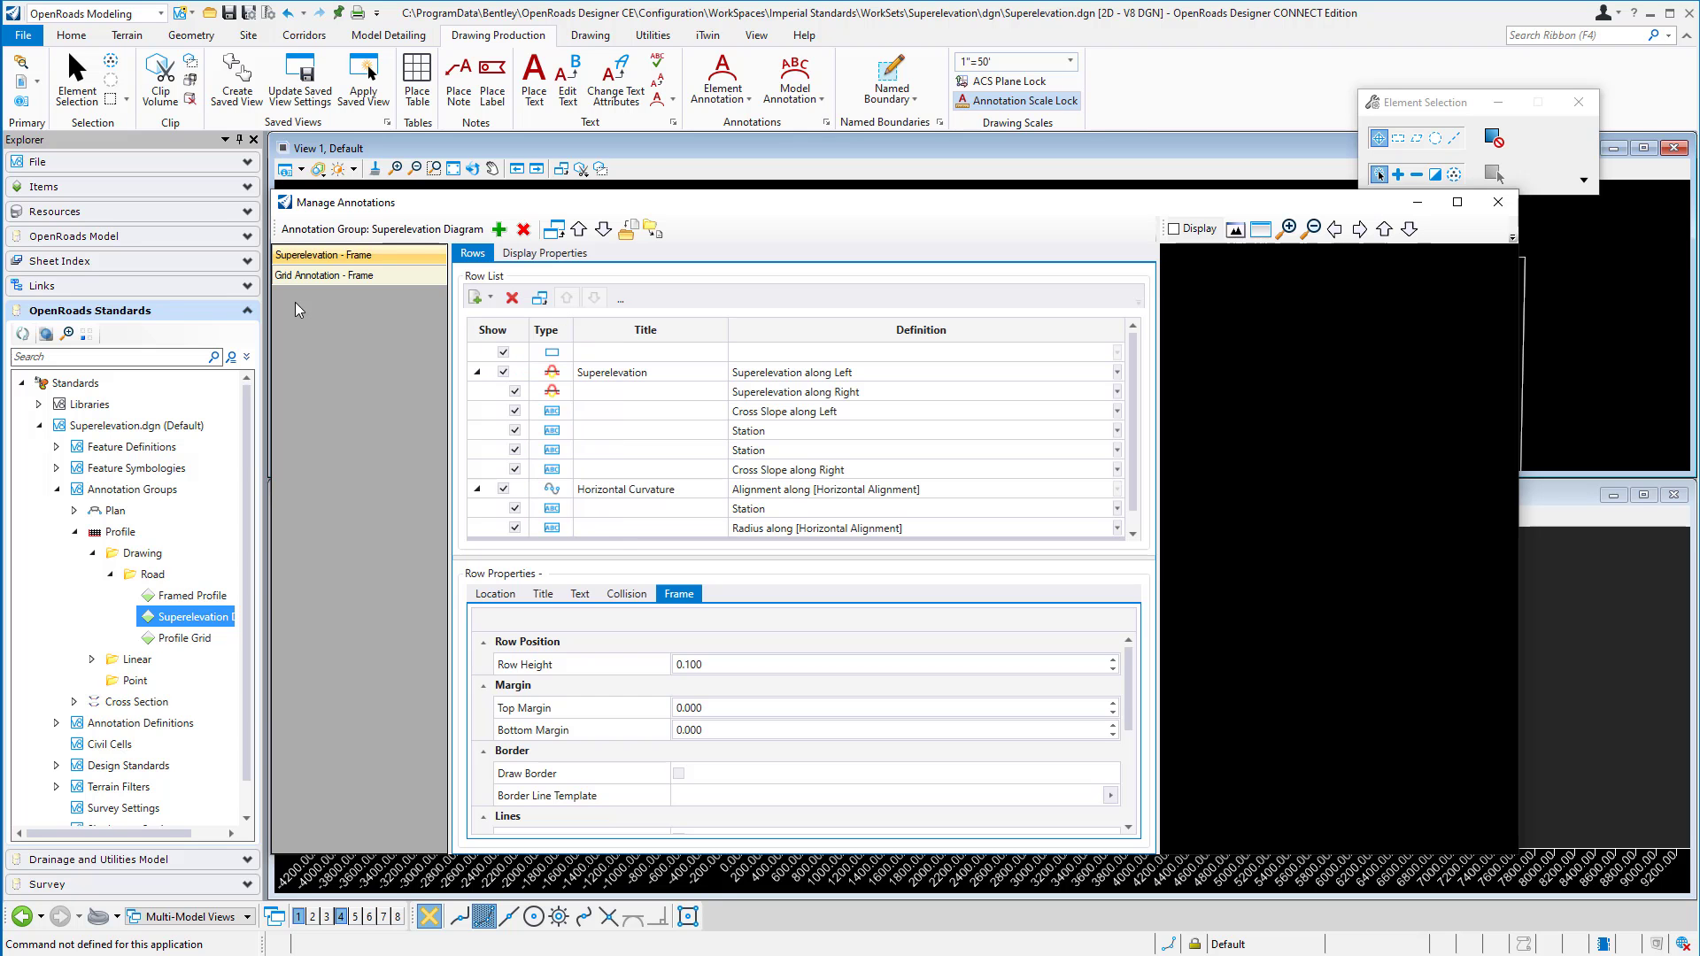
- Add a new frame annotation to the Superelevation Diagram annotation group
{"action": "left_click", "coordinate": [499, 230]}
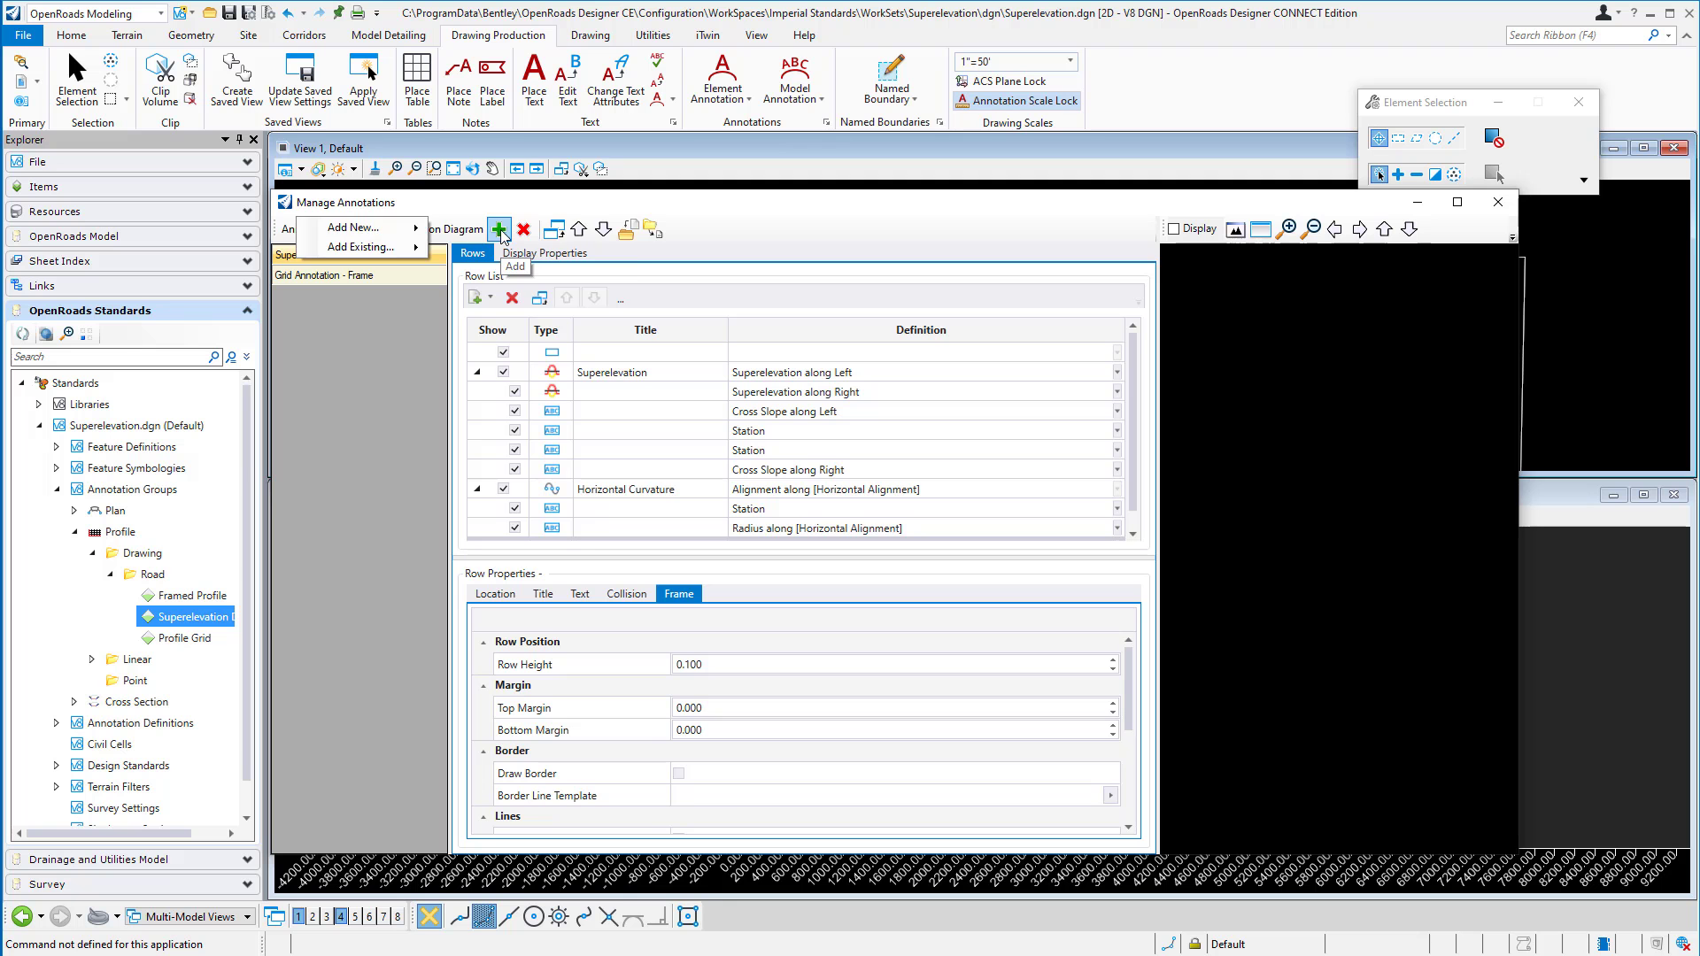
{"action": "mouse_move", "coordinate": [404, 236]}
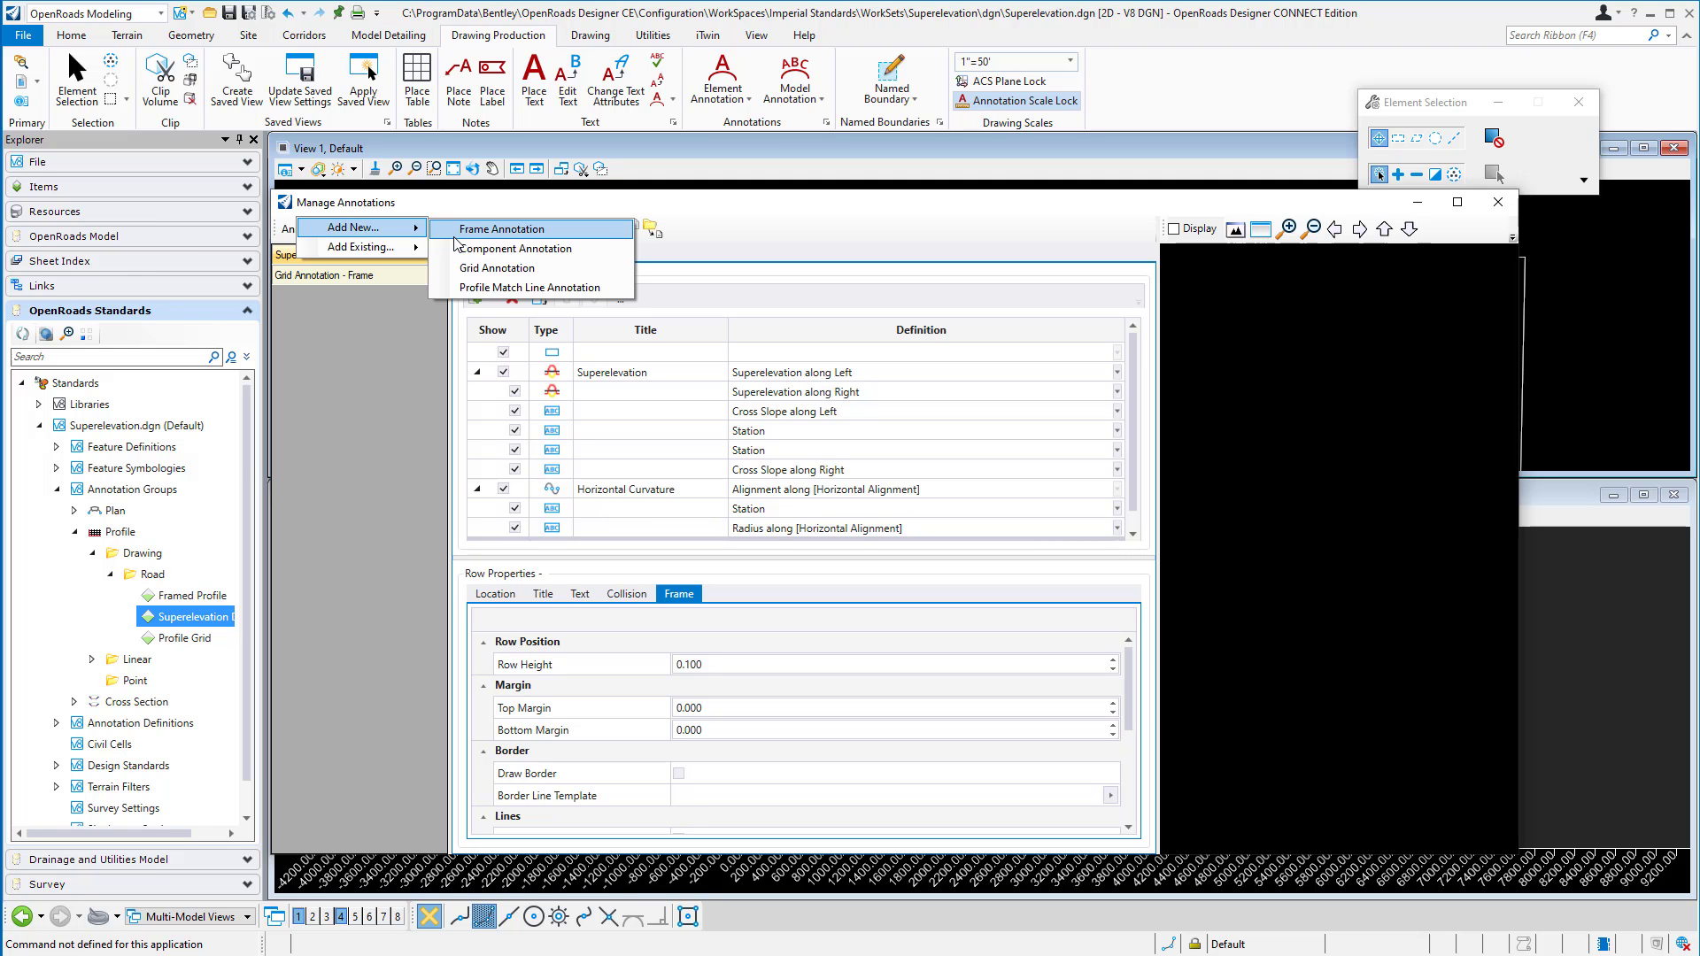
{"action": "left_click", "coordinate": [507, 230]}
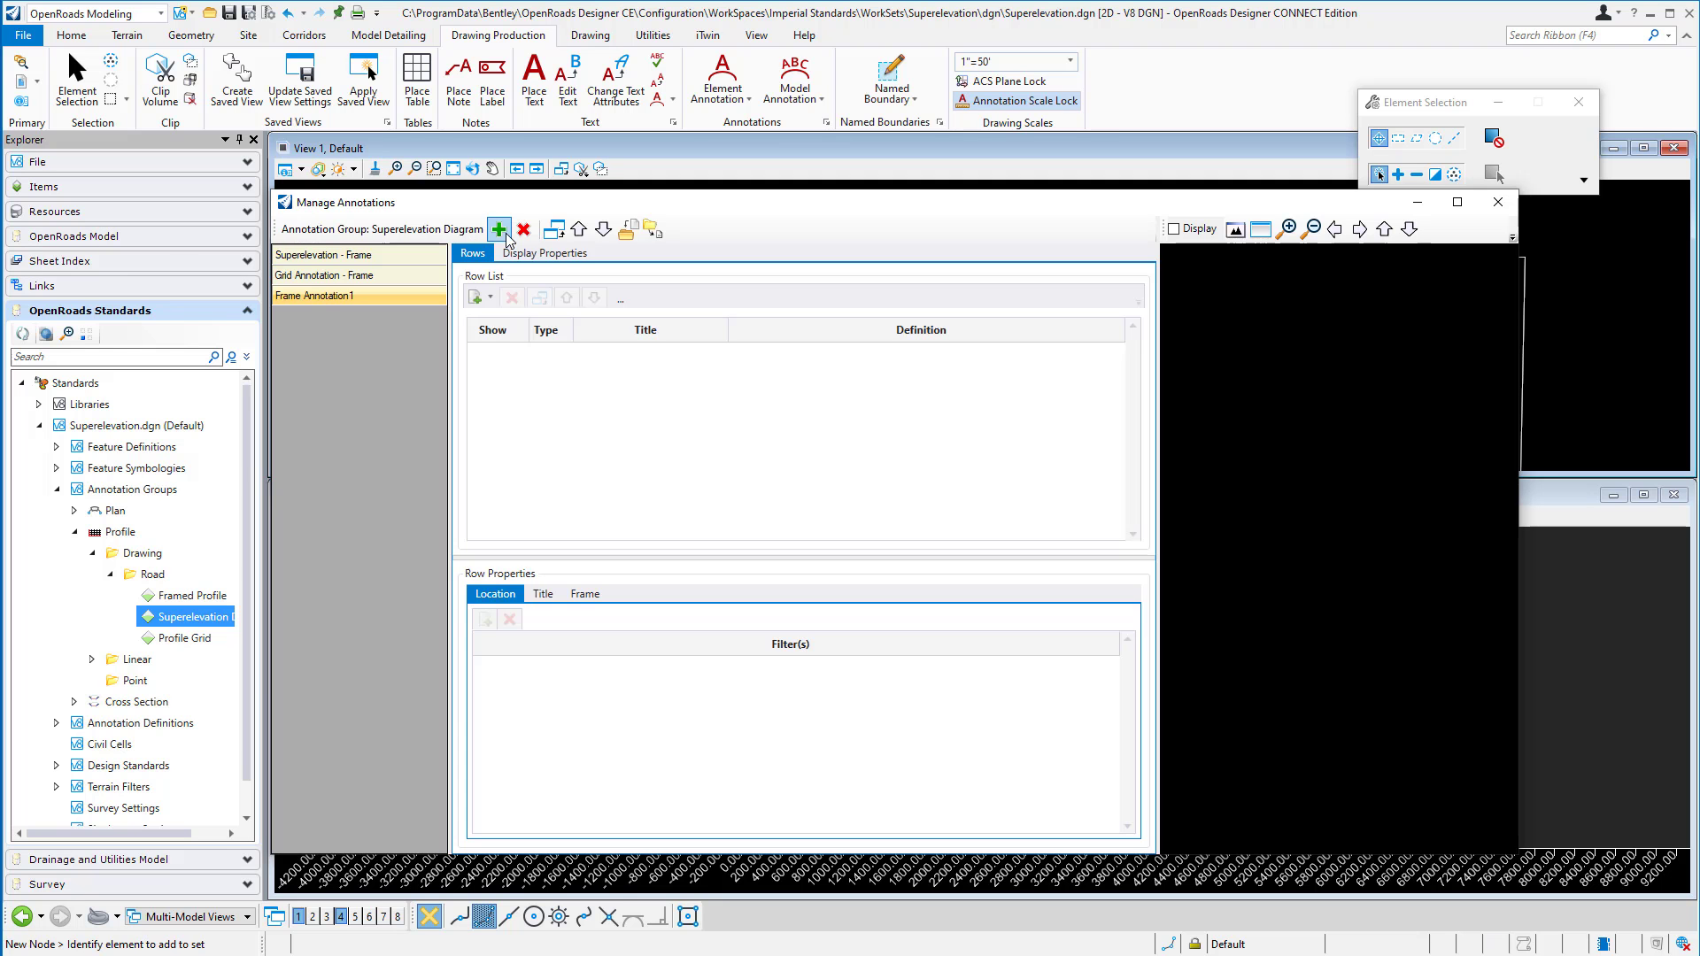
{"action": "left_click", "coordinate": [312, 294]}
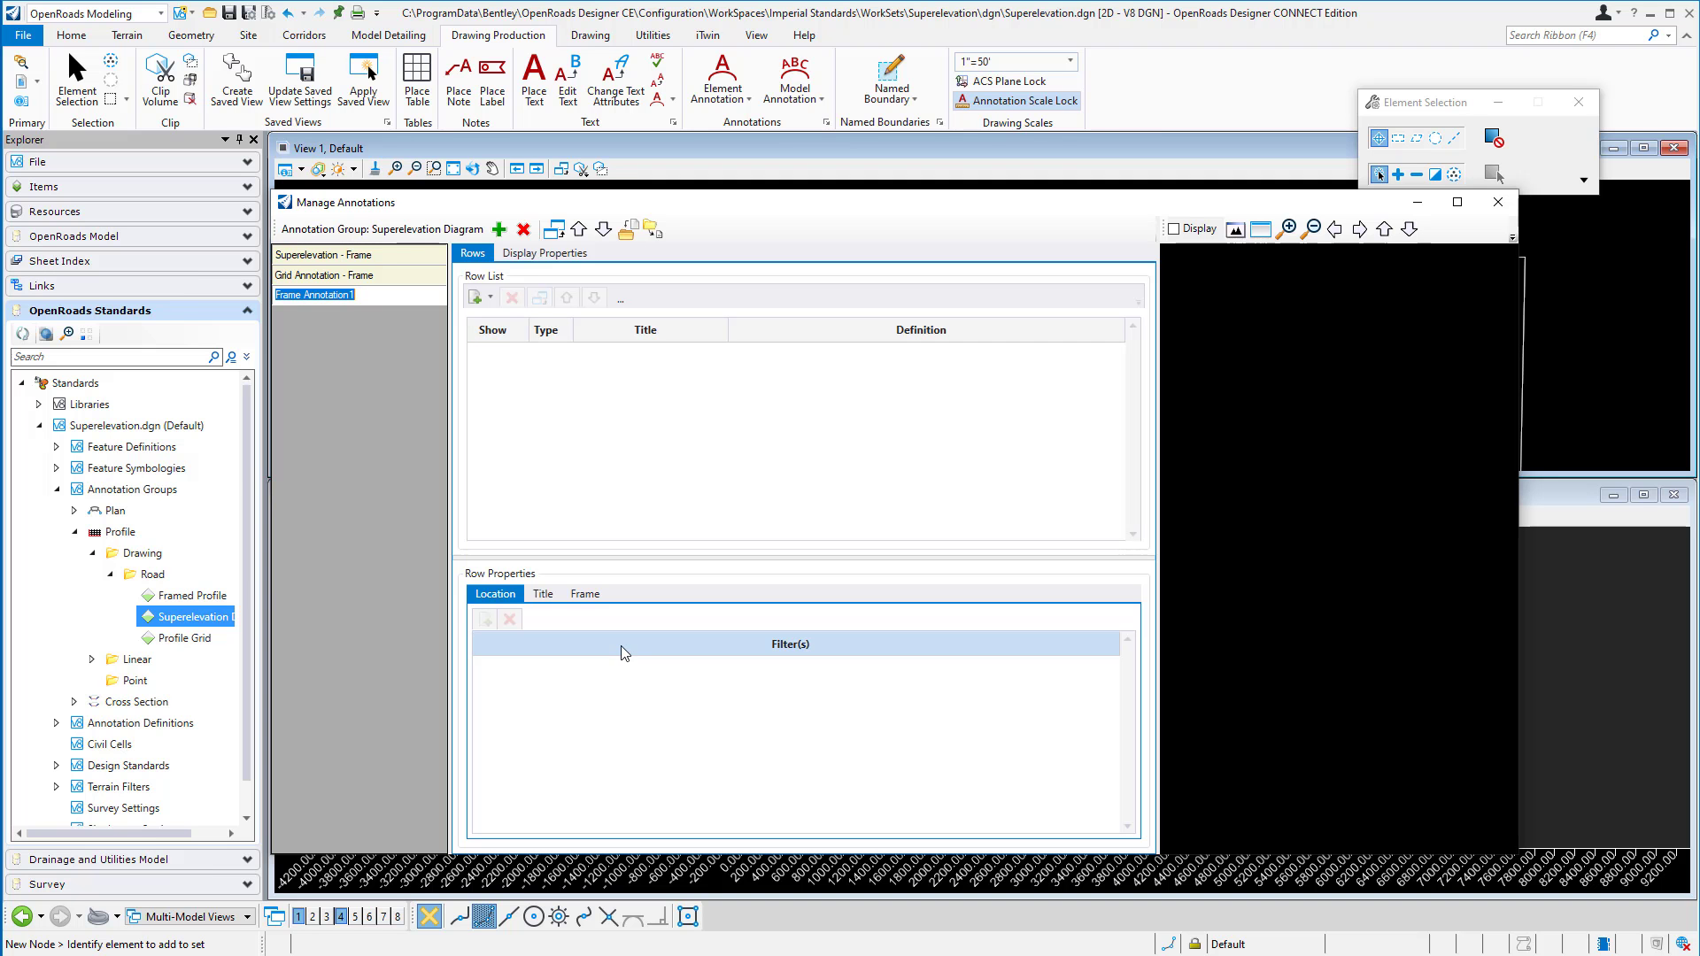
- Check the available row types, then inspect the superelevation graph rows of the existing Superelevation - Frame annotation
{"action": "left_click", "coordinate": [490, 297]}
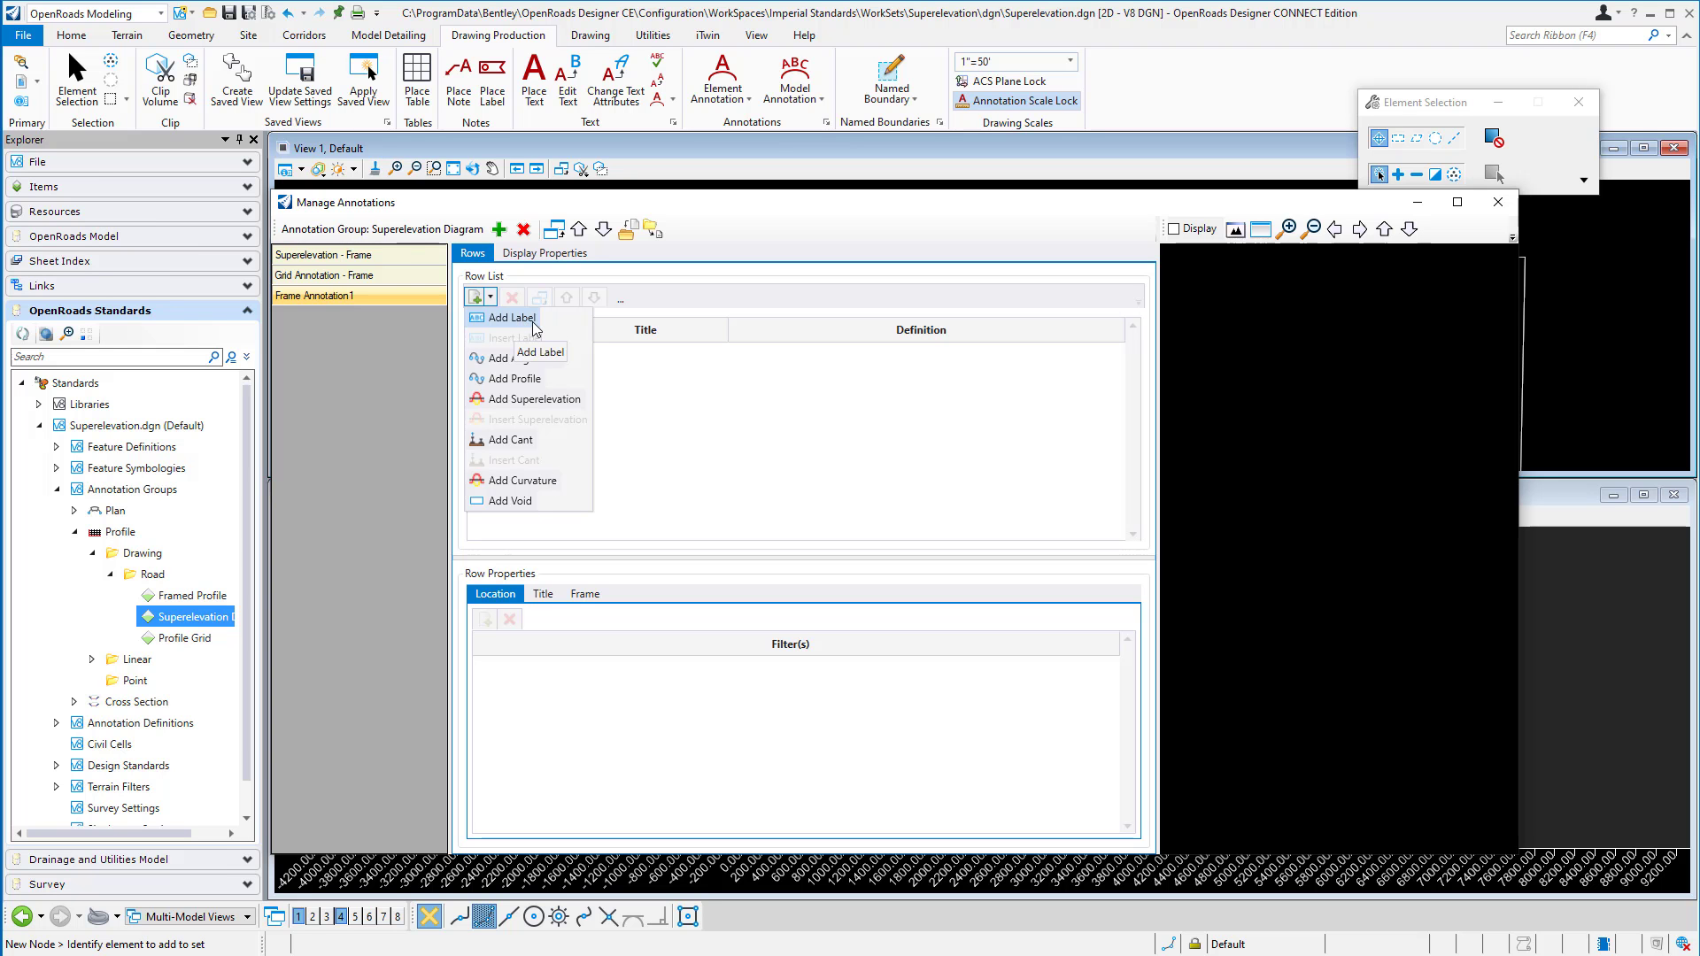
{"action": "left_click", "coordinate": [373, 253]}
{"action": "left_click", "coordinate": [355, 256]}
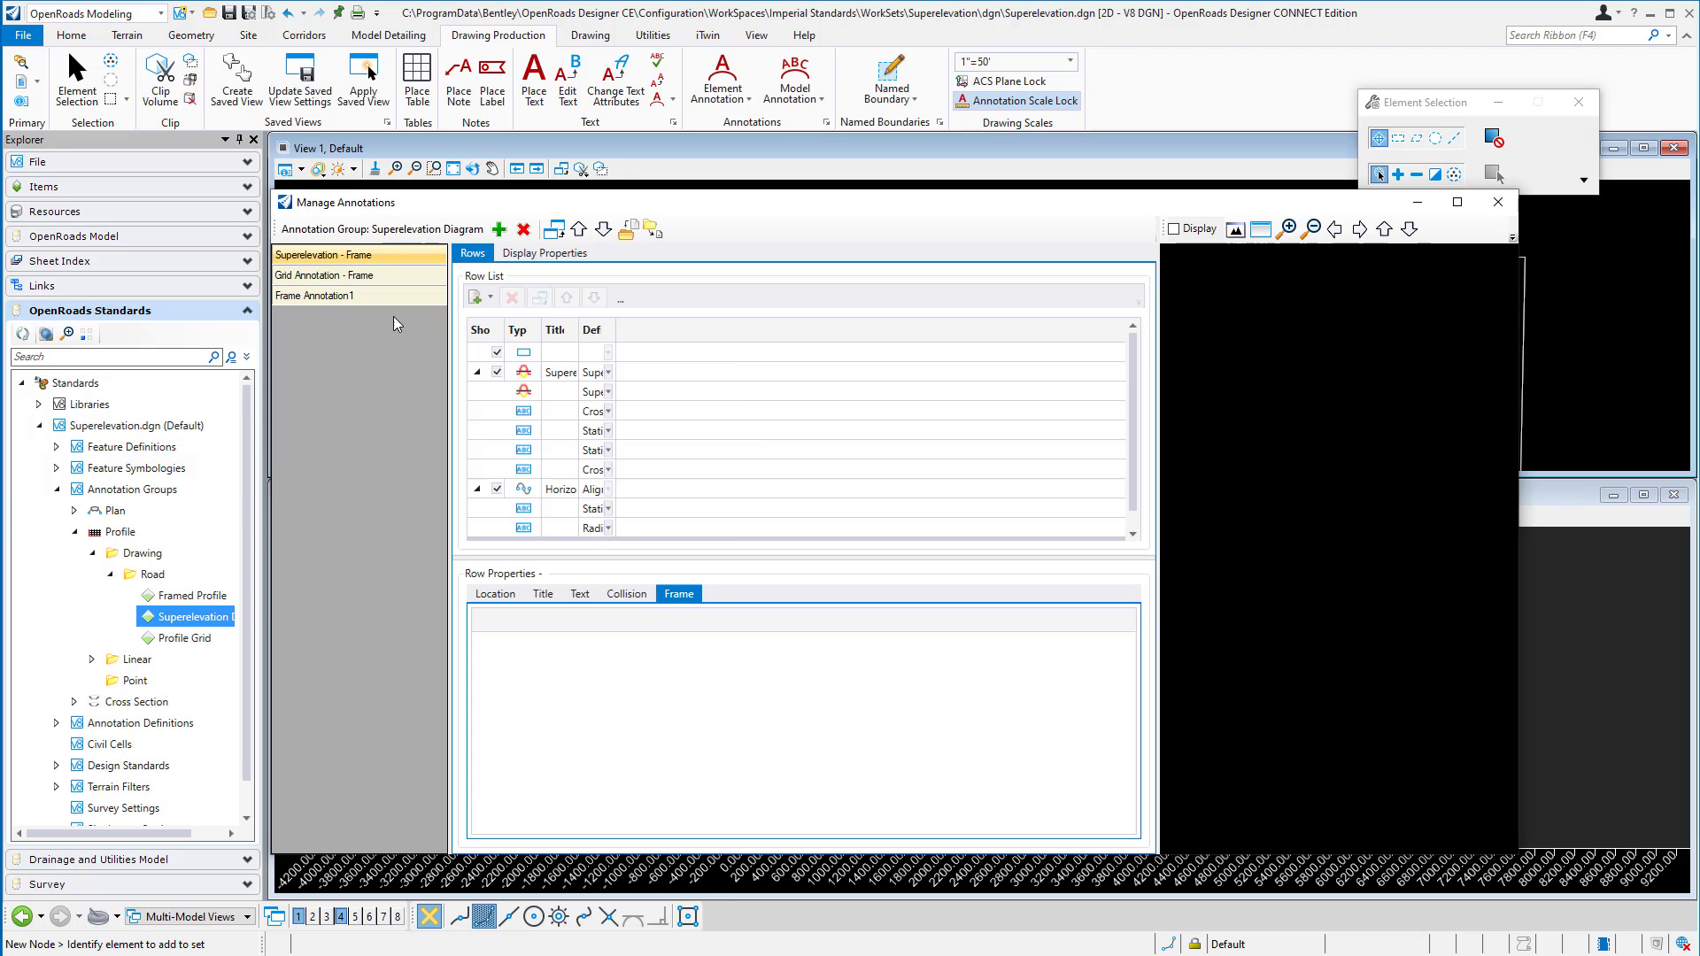
{"action": "left_click", "coordinate": [555, 374]}
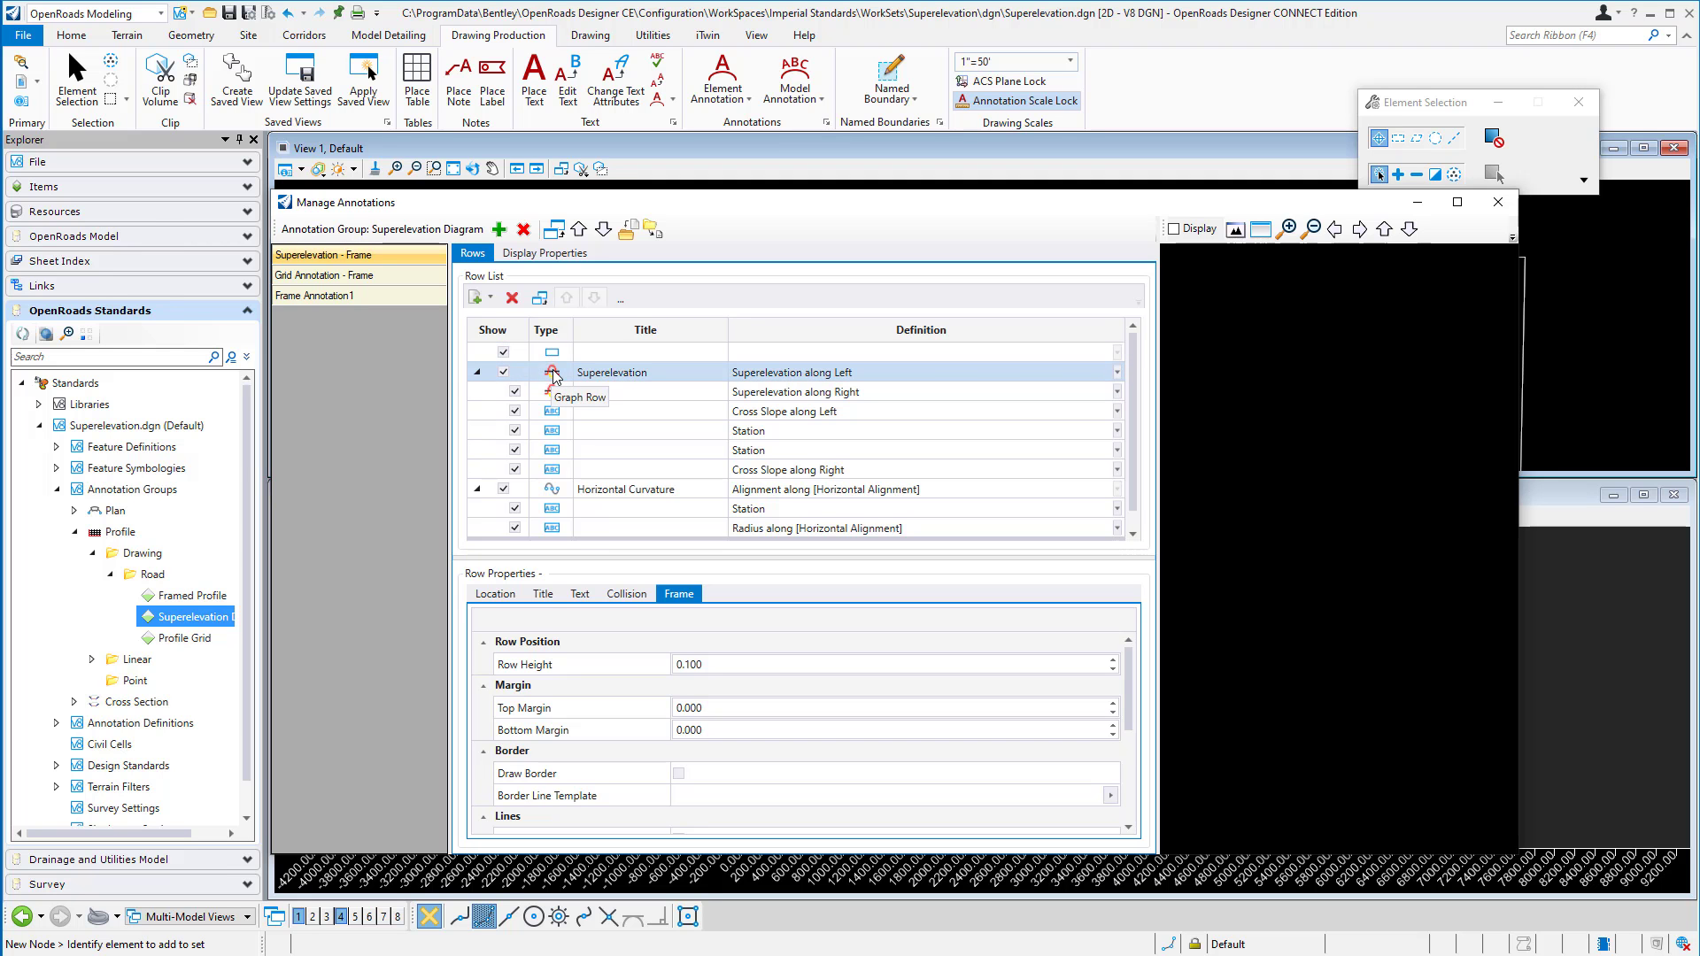
{"action": "left_click", "coordinate": [507, 391]}
- Add a superelevation row to the new frame annotation and keep its definition along Left
{"action": "left_click", "coordinate": [312, 296]}
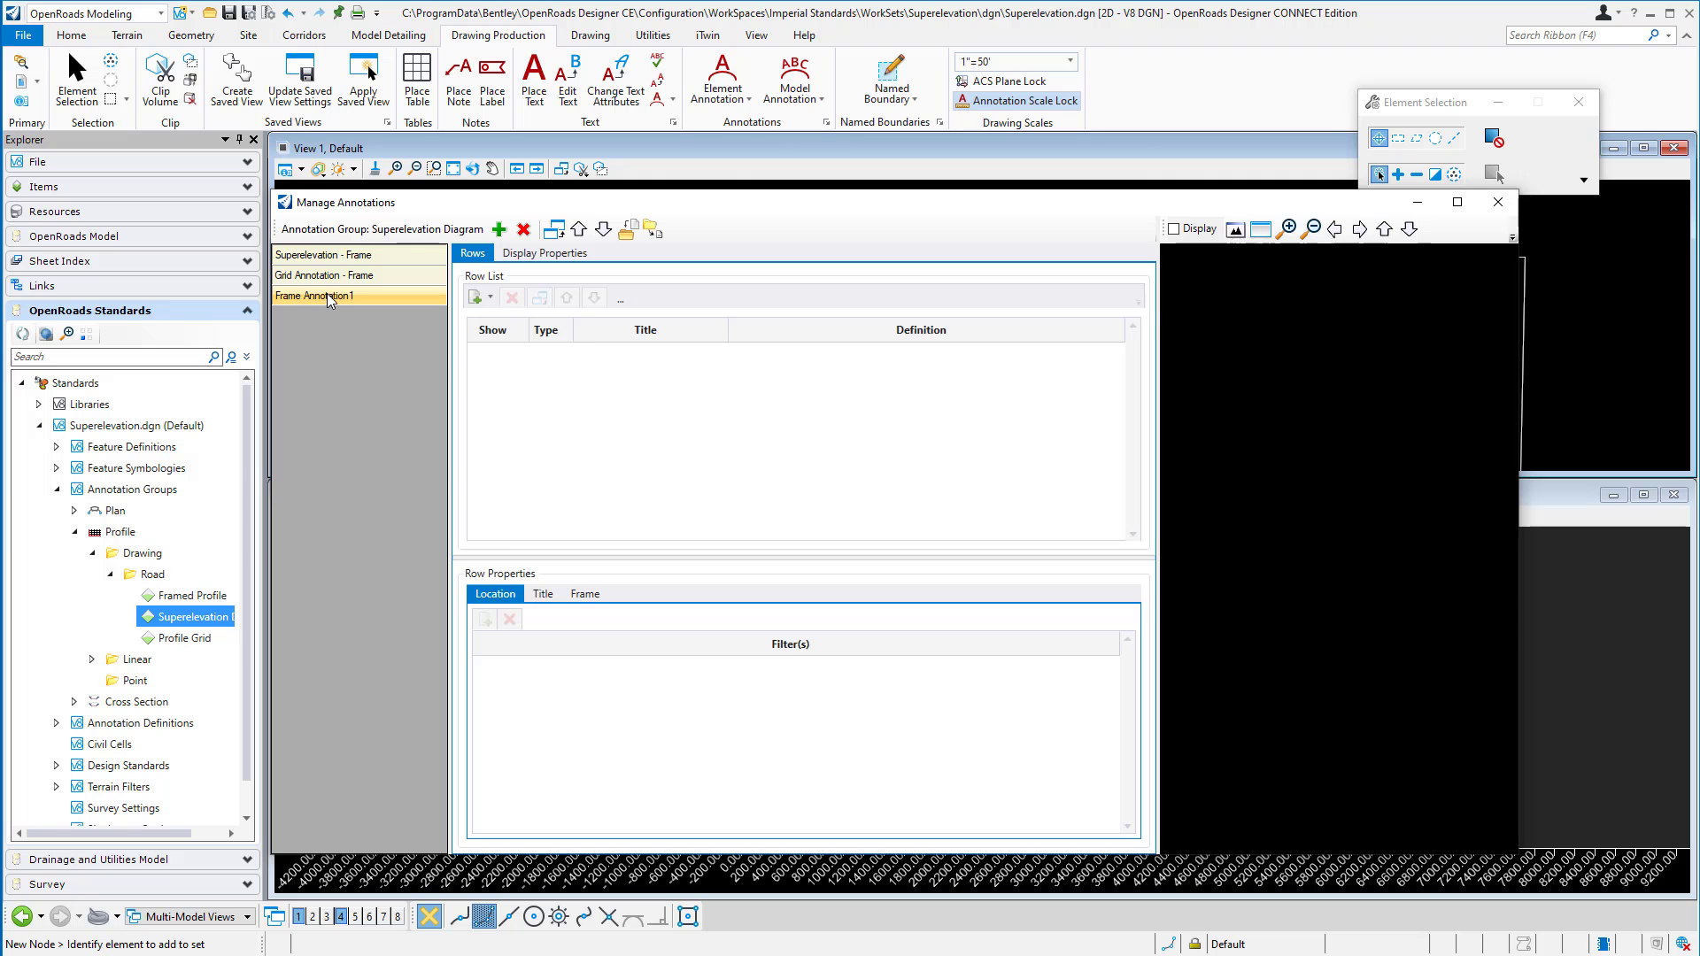
{"action": "left_click", "coordinate": [492, 298]}
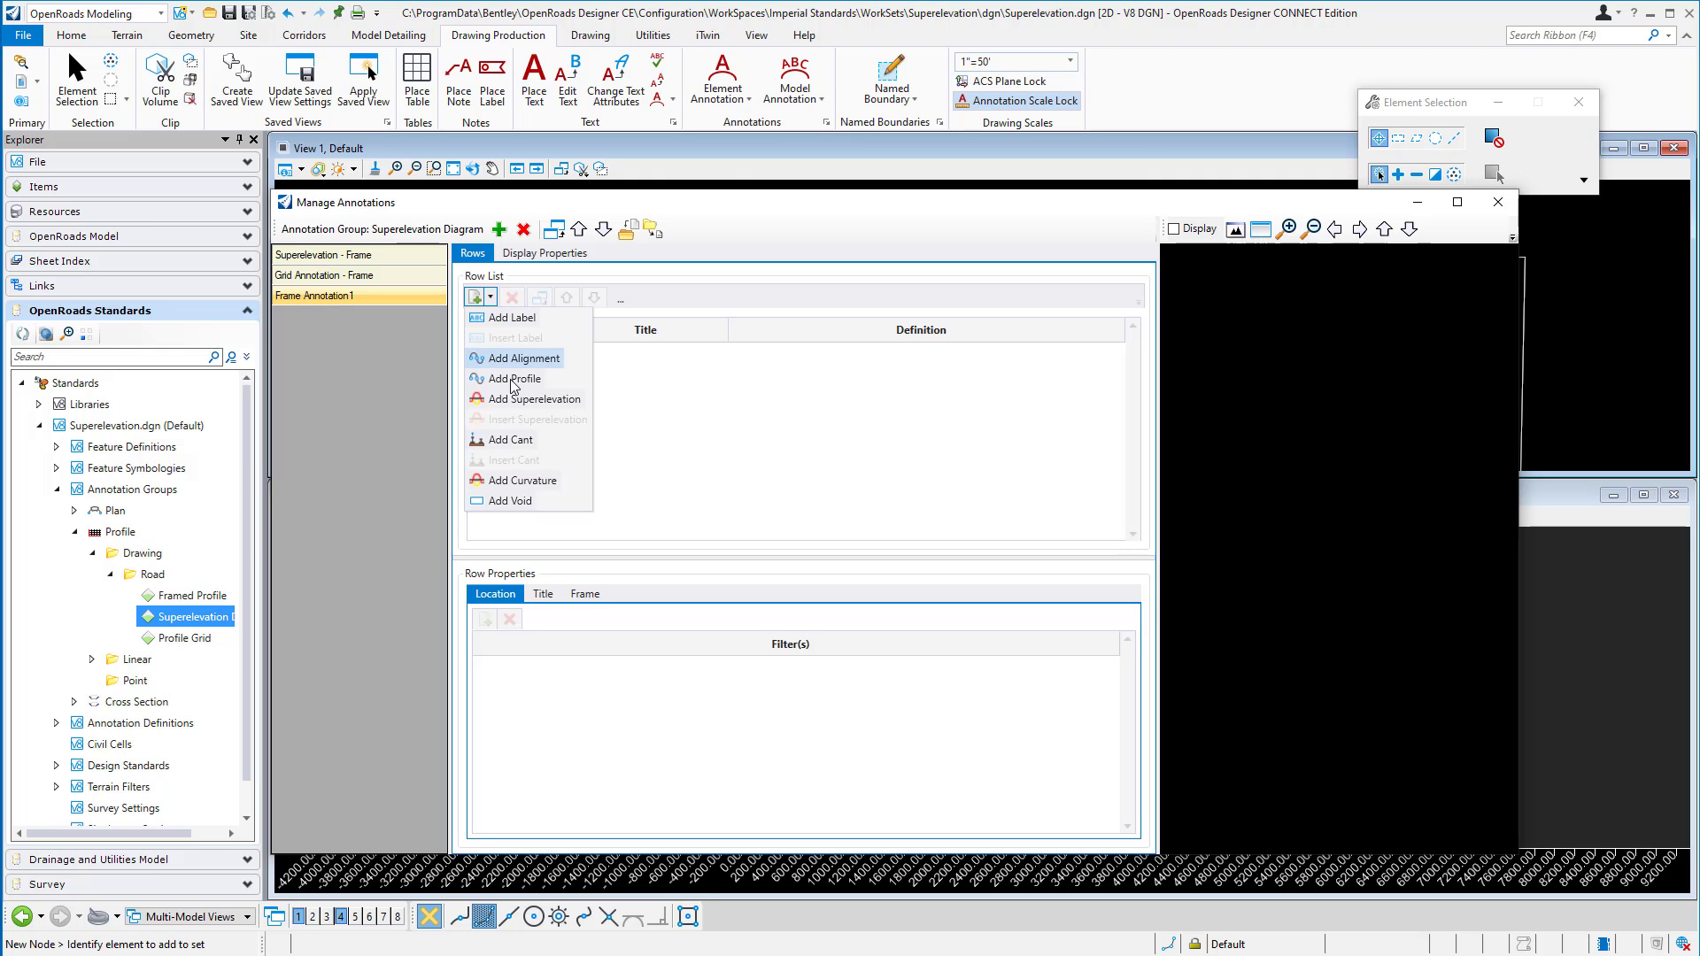
{"action": "left_click", "coordinate": [536, 400]}
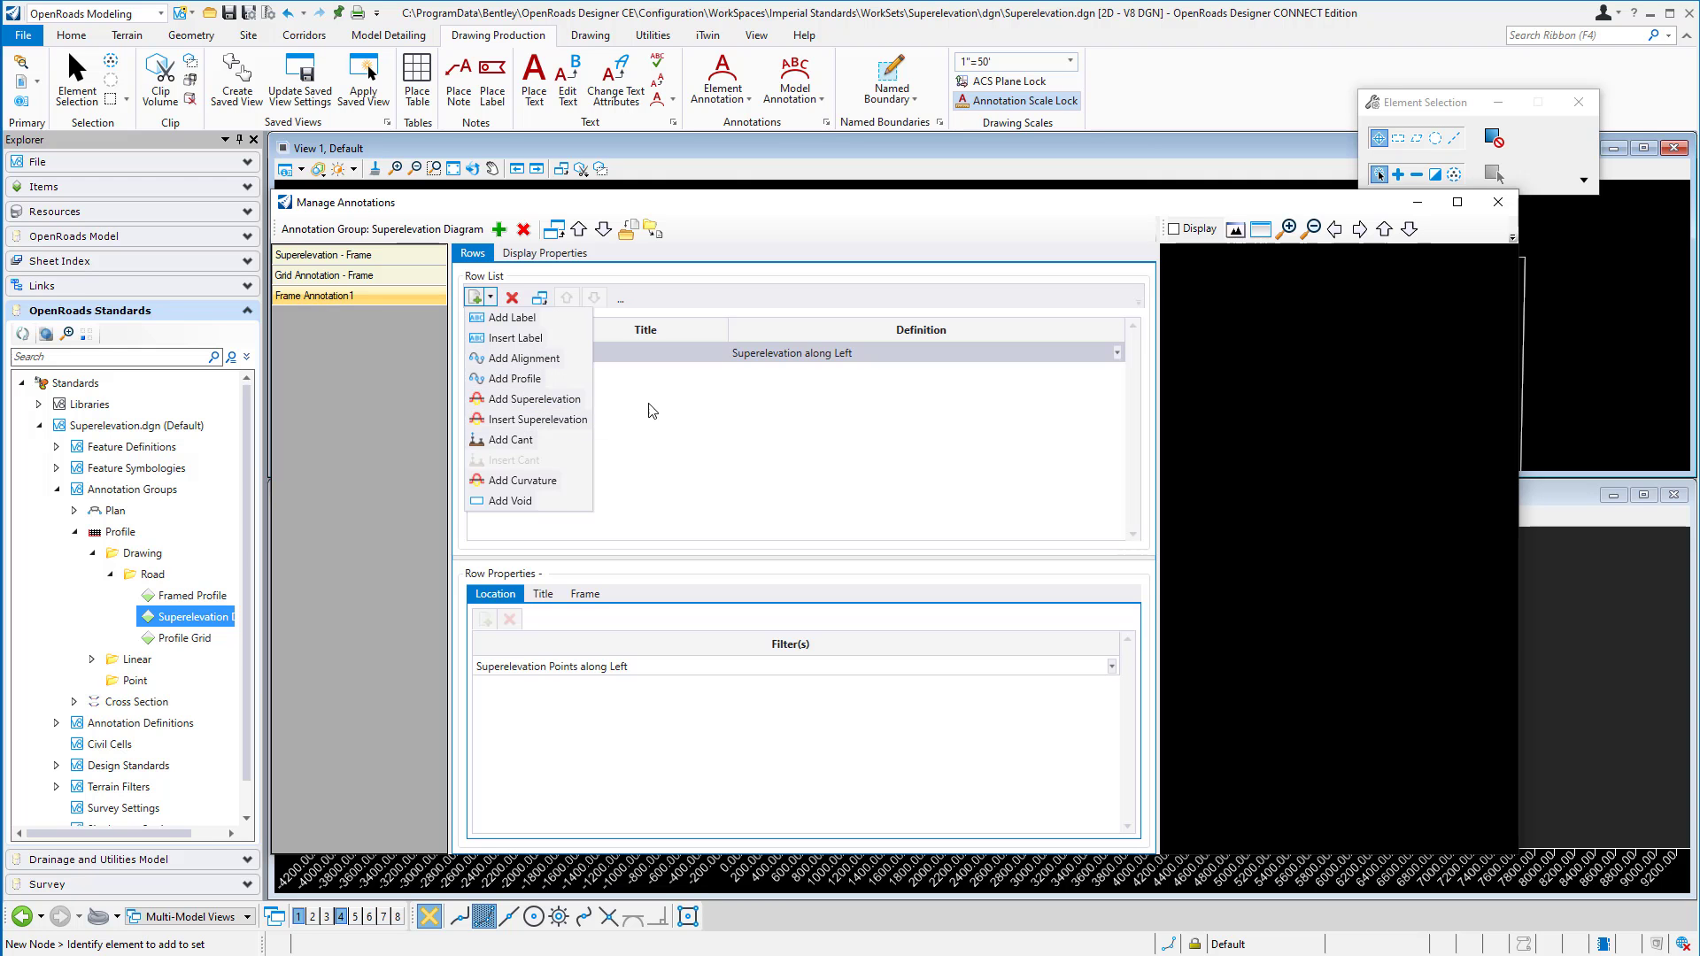
{"action": "left_click", "coordinate": [840, 355]}
{"action": "left_click", "coordinate": [1117, 352]}
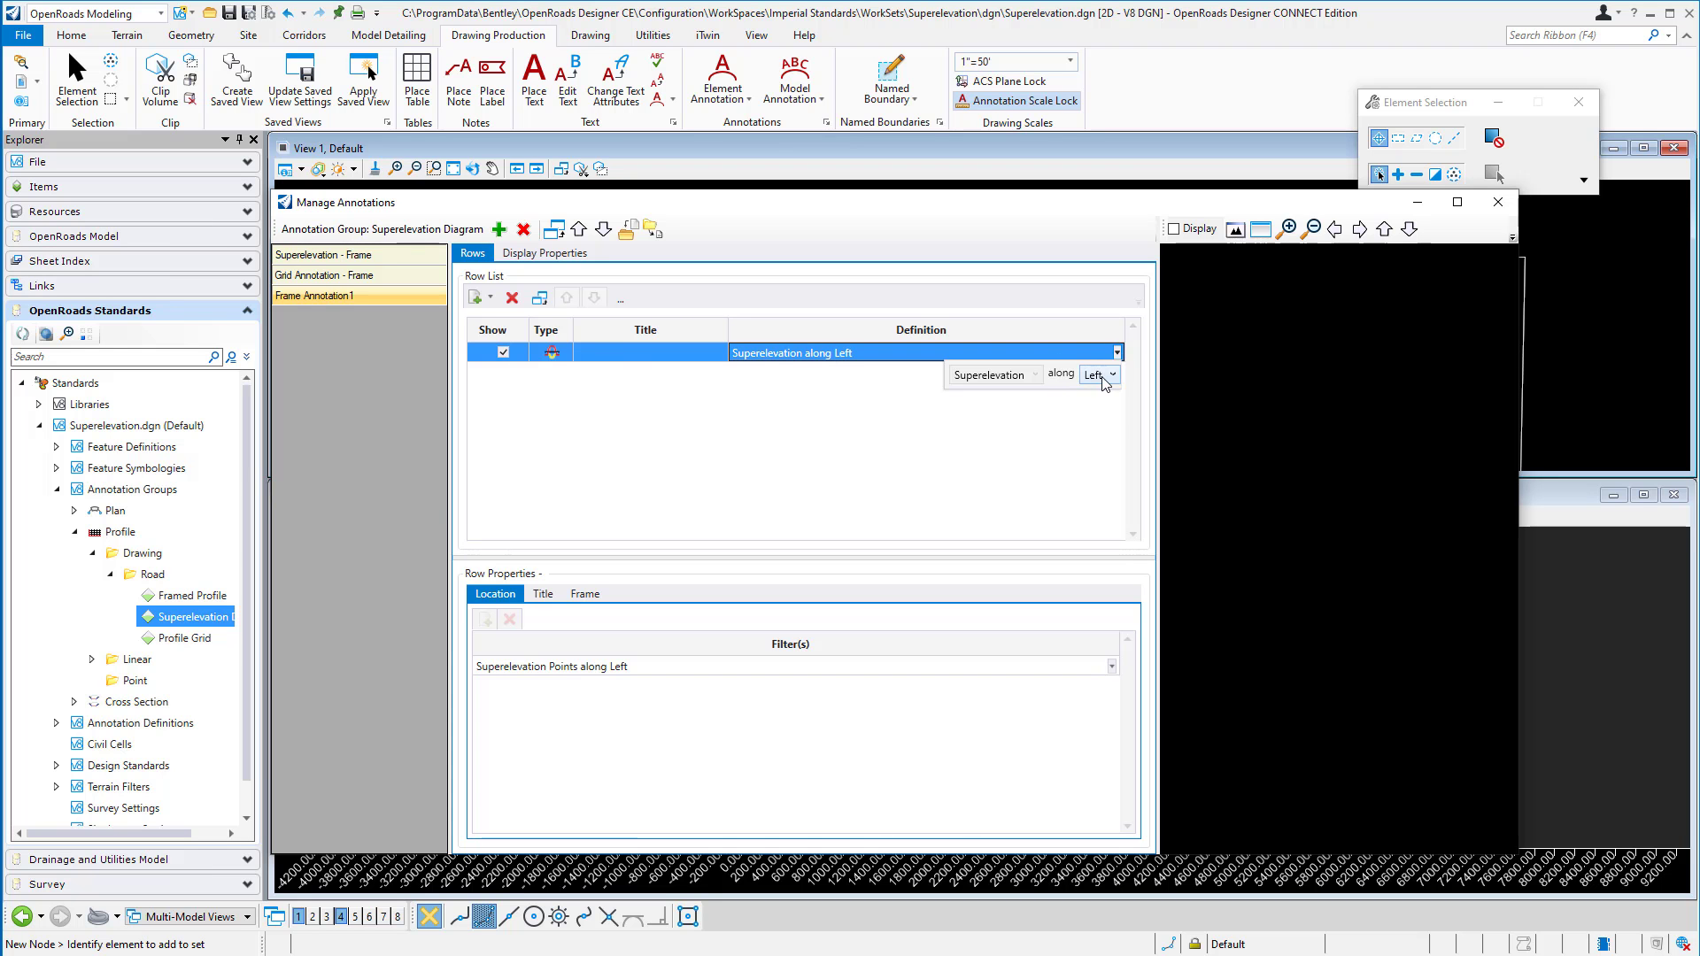
{"action": "left_click", "coordinate": [1105, 384]}
{"action": "left_click", "coordinate": [1098, 395]}
{"action": "left_click", "coordinate": [754, 394]}
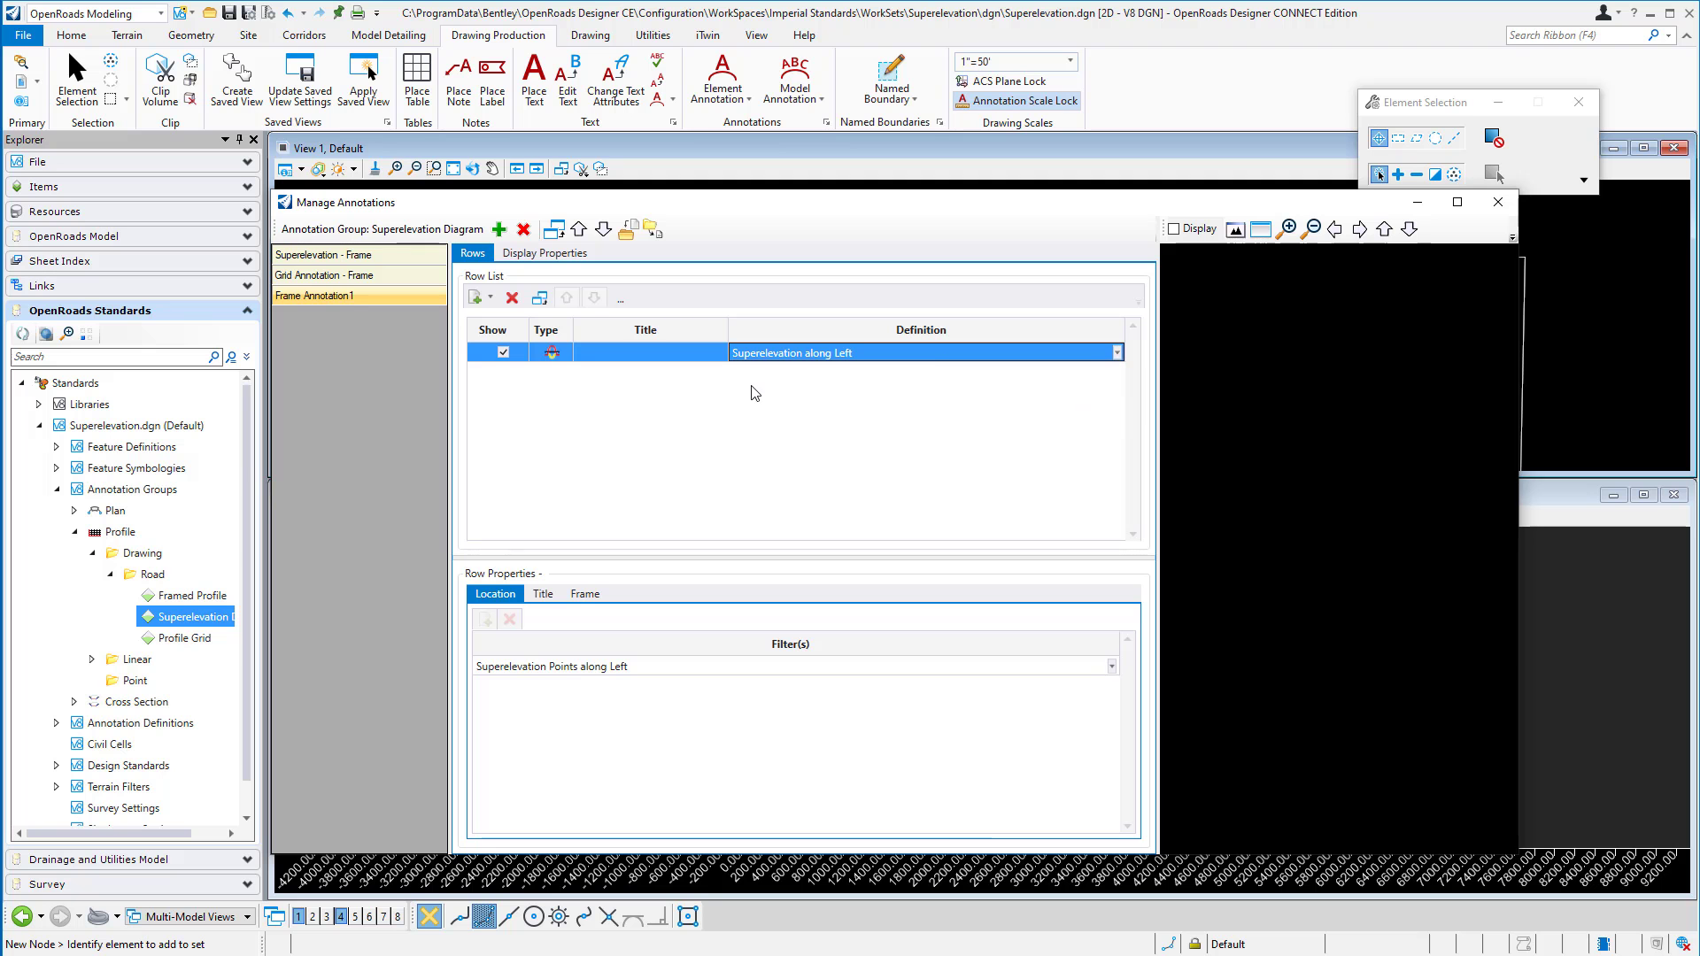
- Add a second standalone superelevation row defined along Right, and delete that row
{"action": "left_click", "coordinate": [490, 297]}
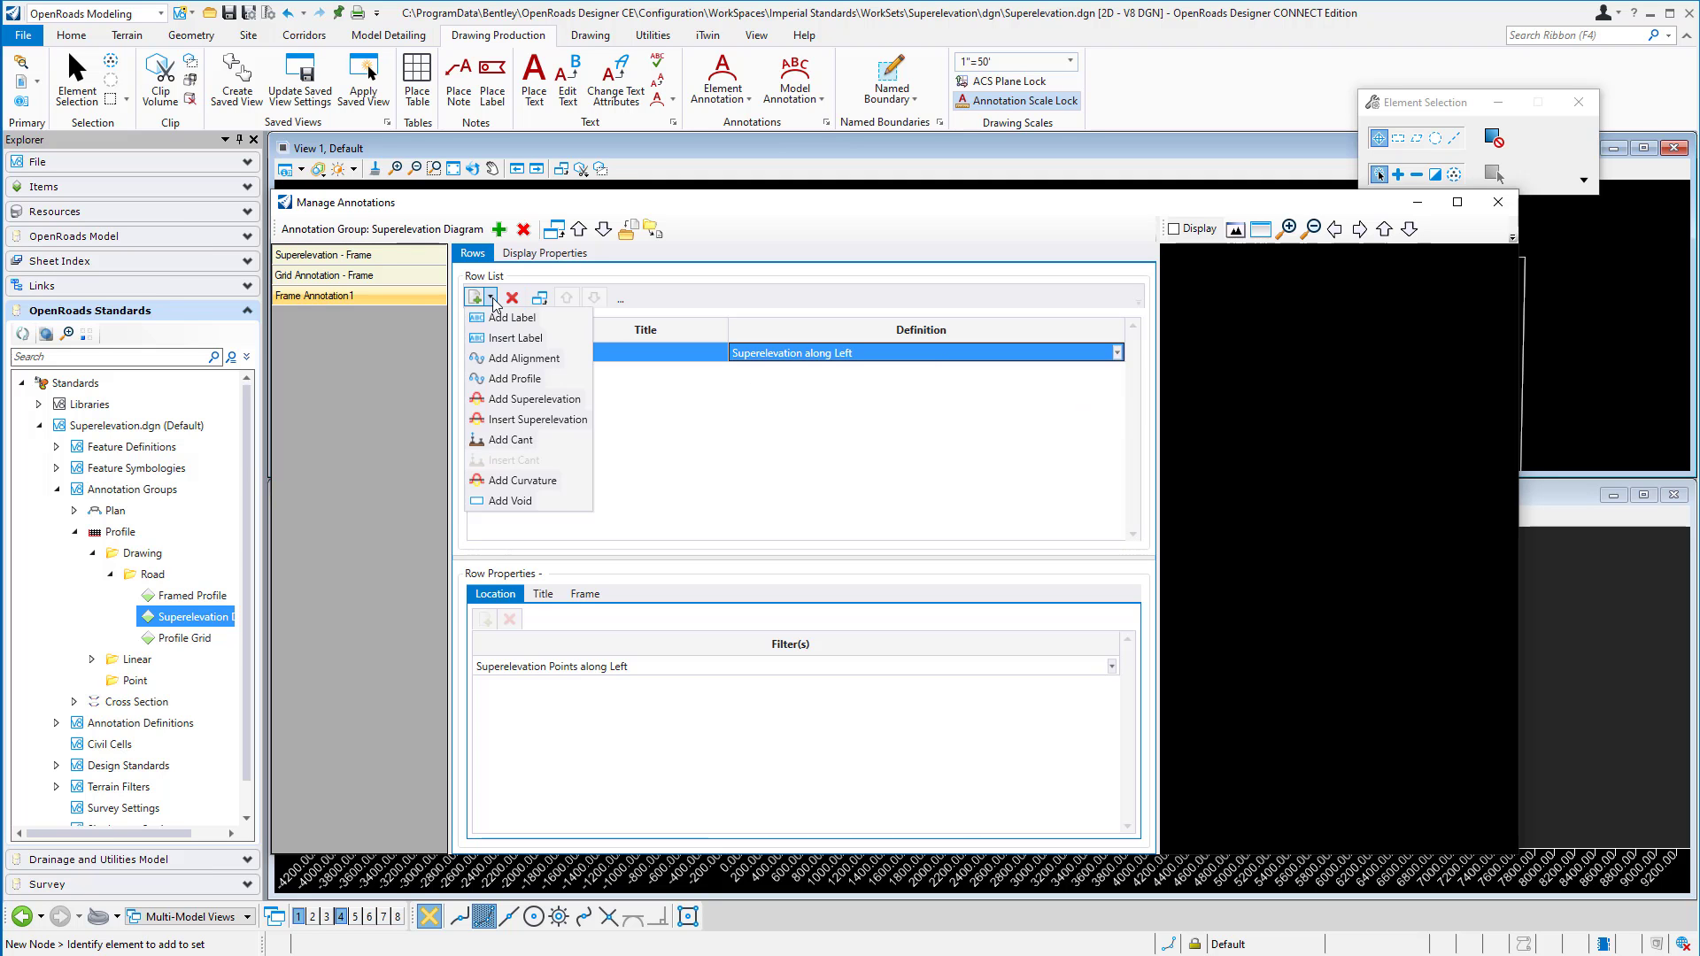
{"action": "left_click", "coordinate": [532, 399]}
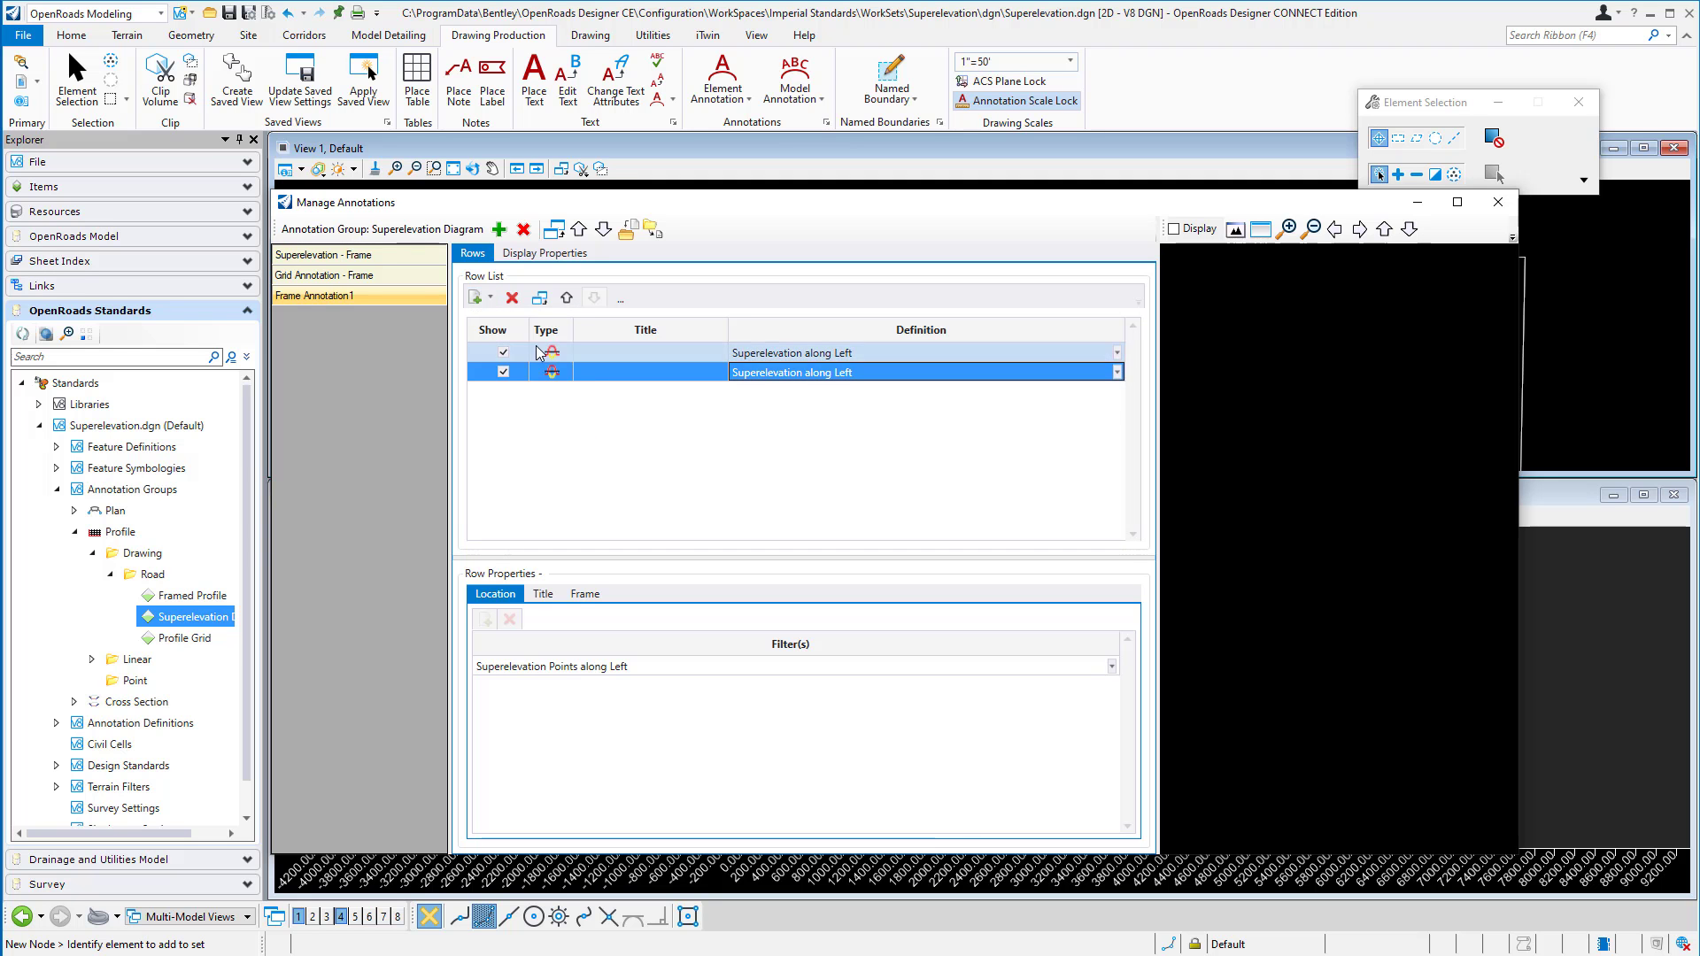
{"action": "left_click", "coordinate": [1116, 373]}
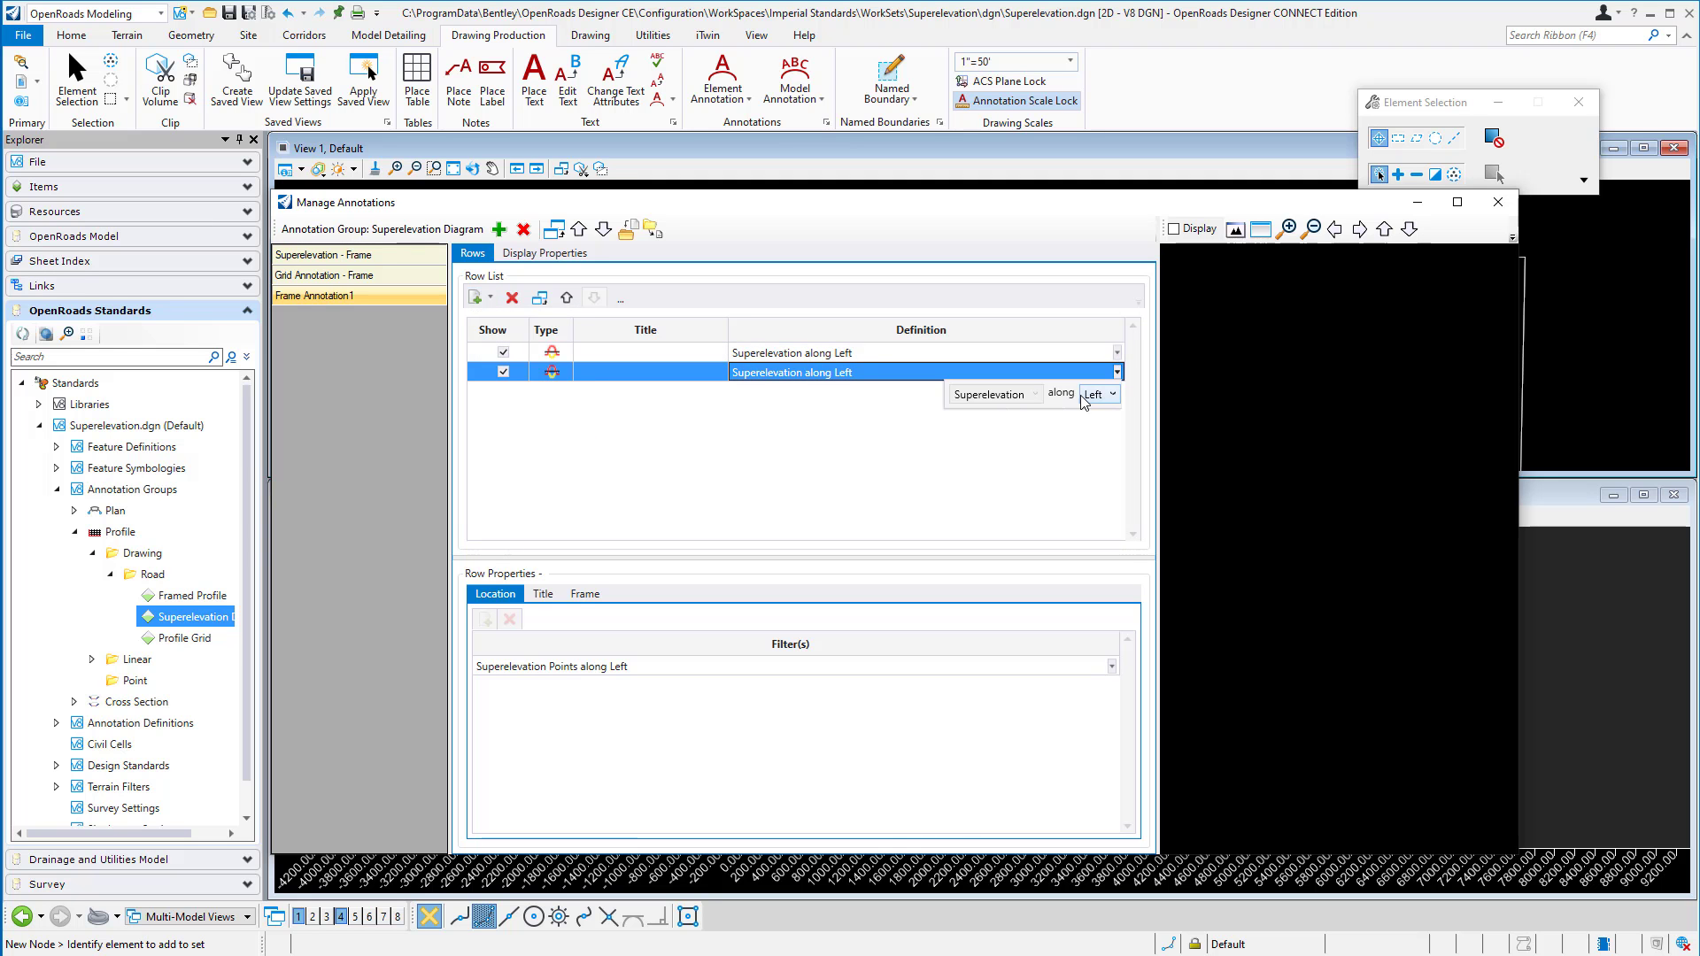
{"action": "left_click", "coordinate": [1098, 395]}
{"action": "left_click", "coordinate": [1098, 433]}
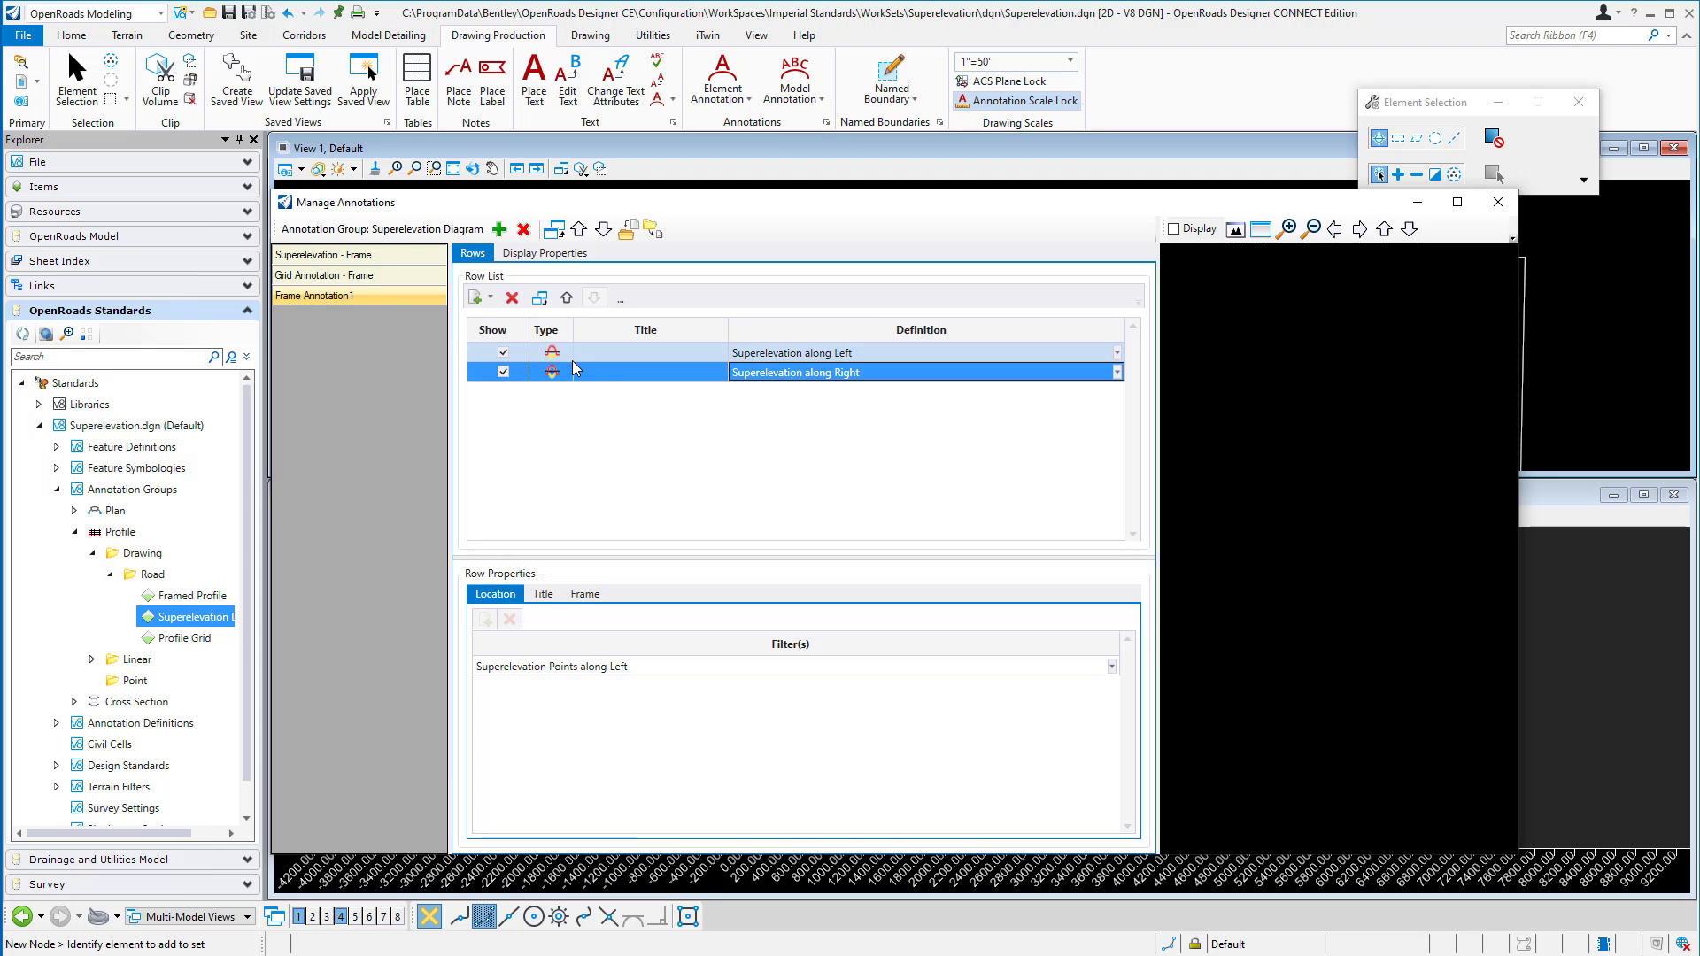
{"action": "left_click", "coordinate": [512, 298]}
- Insert a superelevation row nested under the Left superelevation row and define it along Right
{"action": "left_click", "coordinate": [490, 298]}
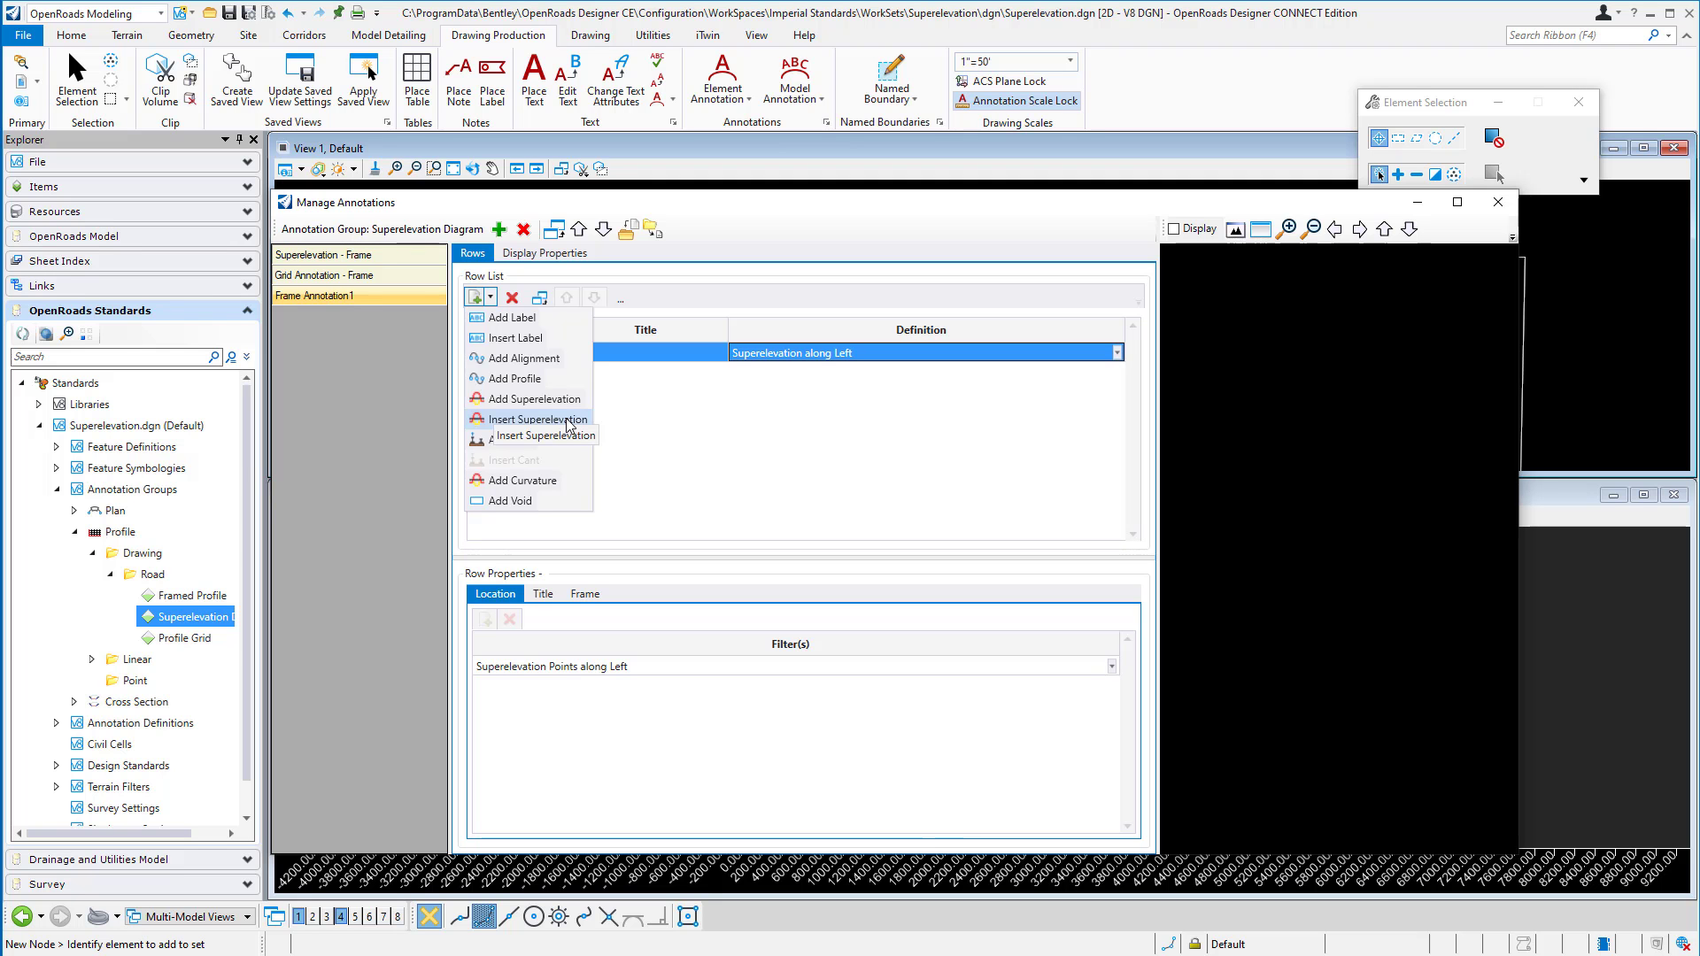
{"action": "left_click", "coordinate": [568, 420]}
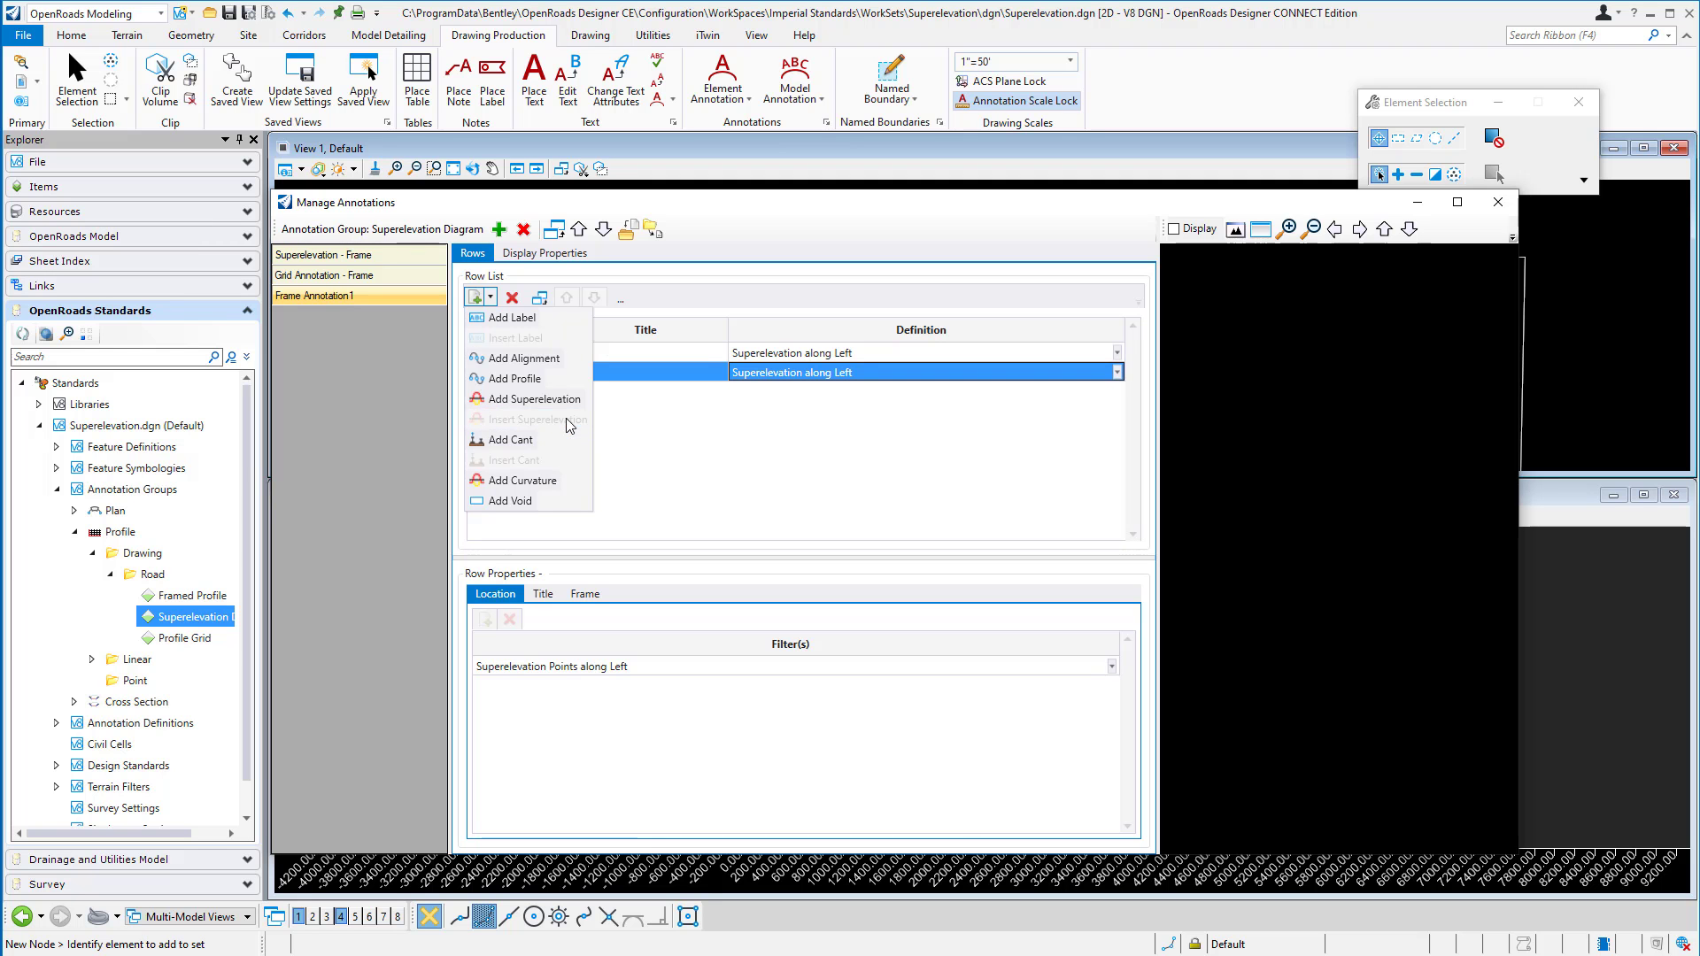
{"action": "left_click", "coordinate": [1118, 371]}
{"action": "left_click", "coordinate": [1092, 400]}
{"action": "left_click", "coordinate": [1091, 428]}
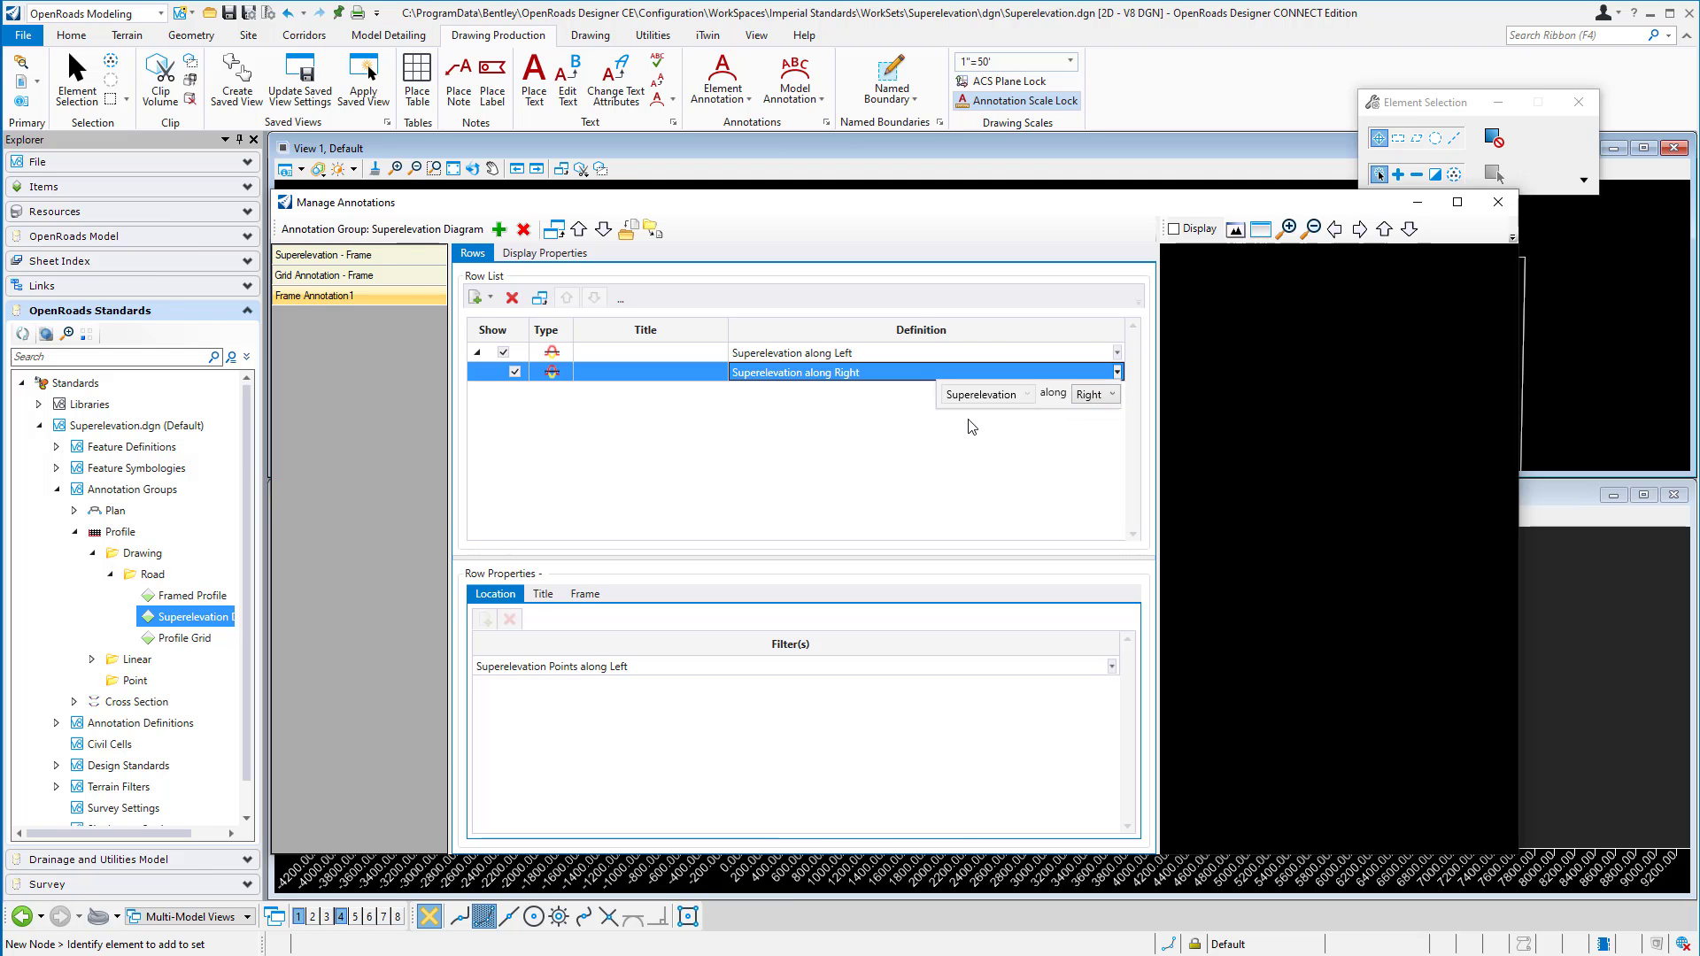
{"action": "left_click", "coordinate": [734, 417]}
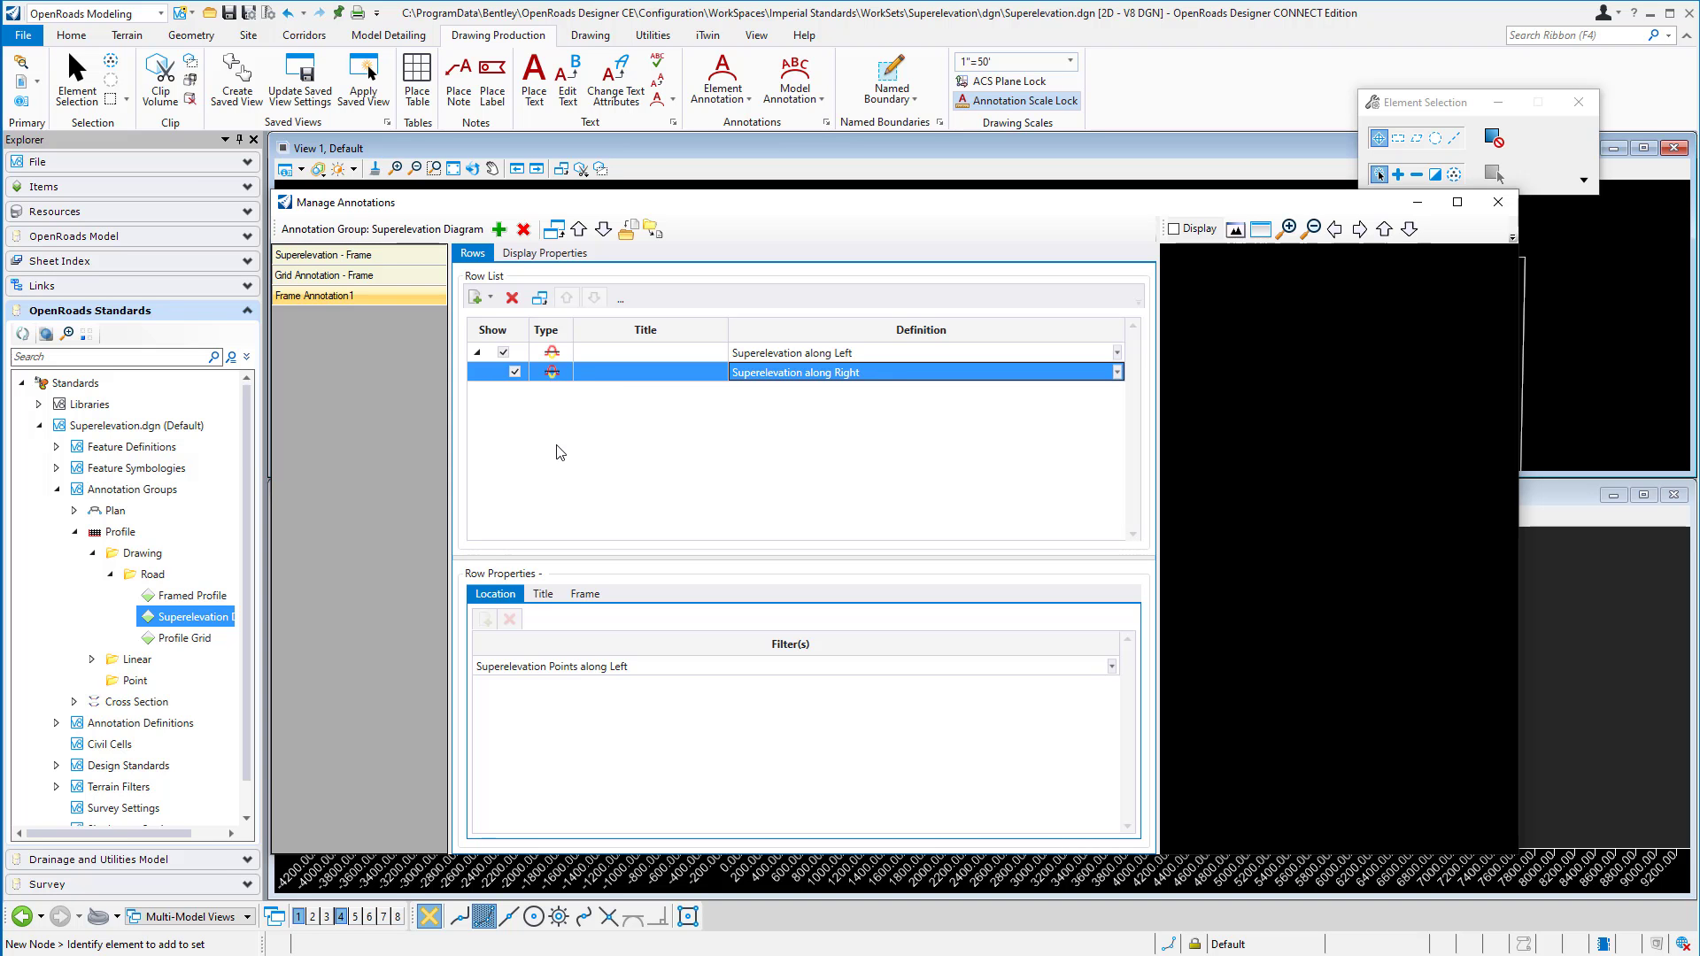
{"action": "left_click", "coordinate": [491, 298]}
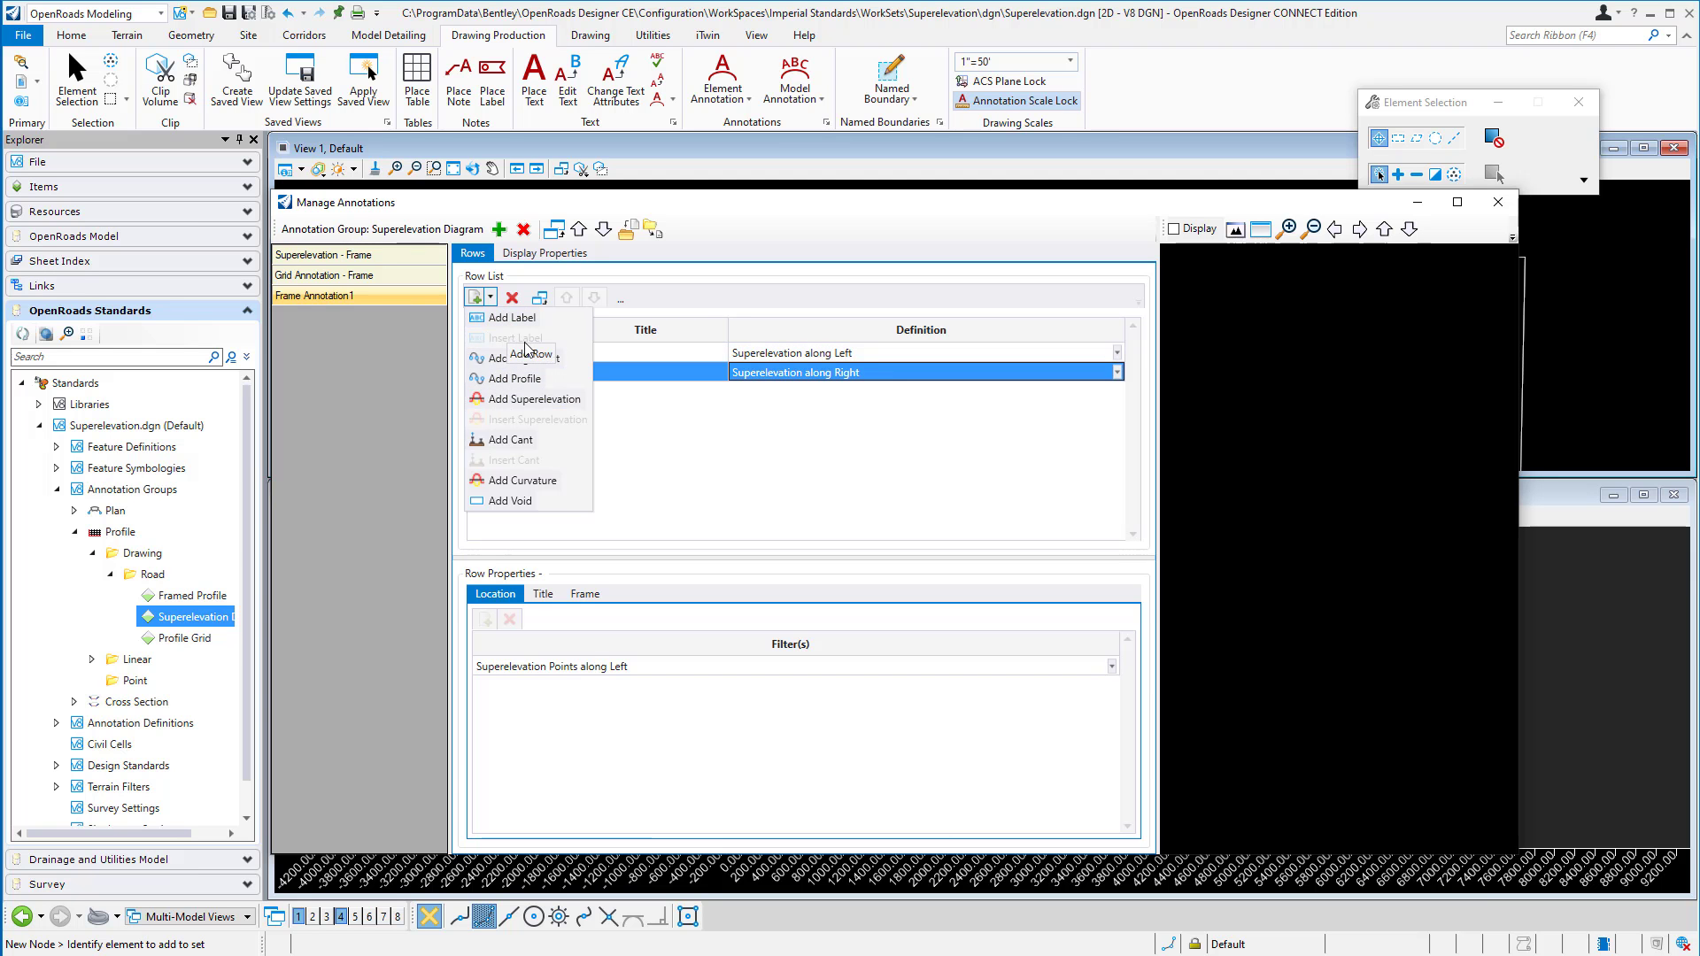
{"action": "left_click", "coordinate": [599, 352]}
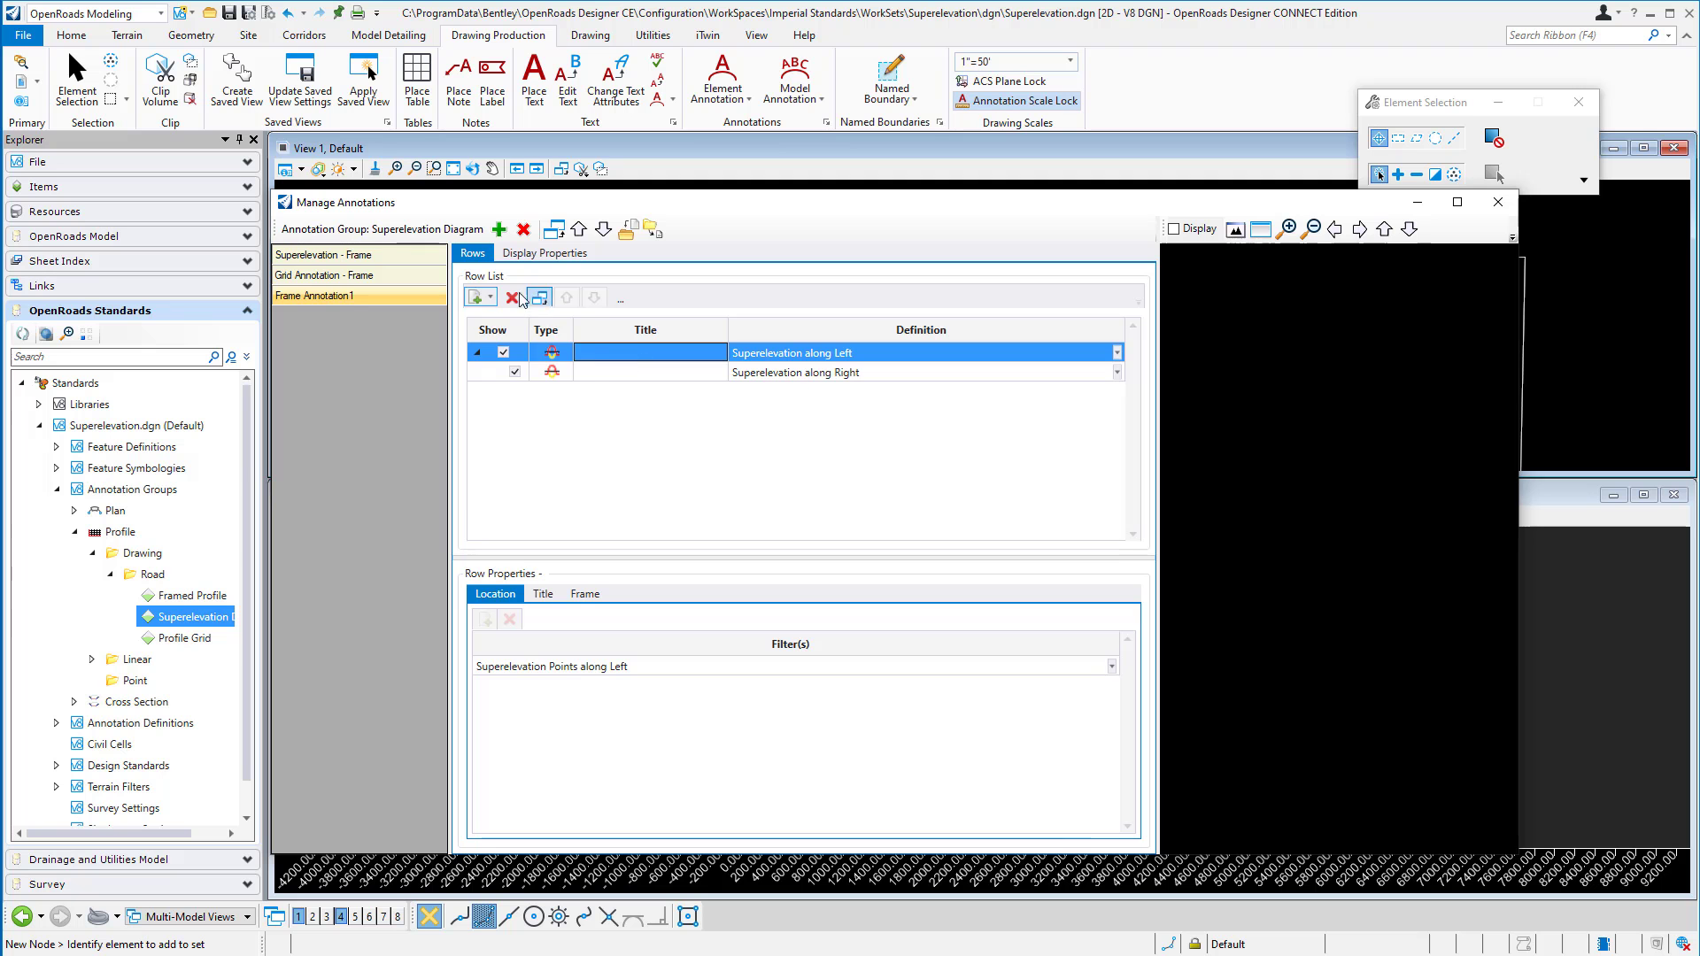
{"action": "left_click", "coordinate": [491, 297]}
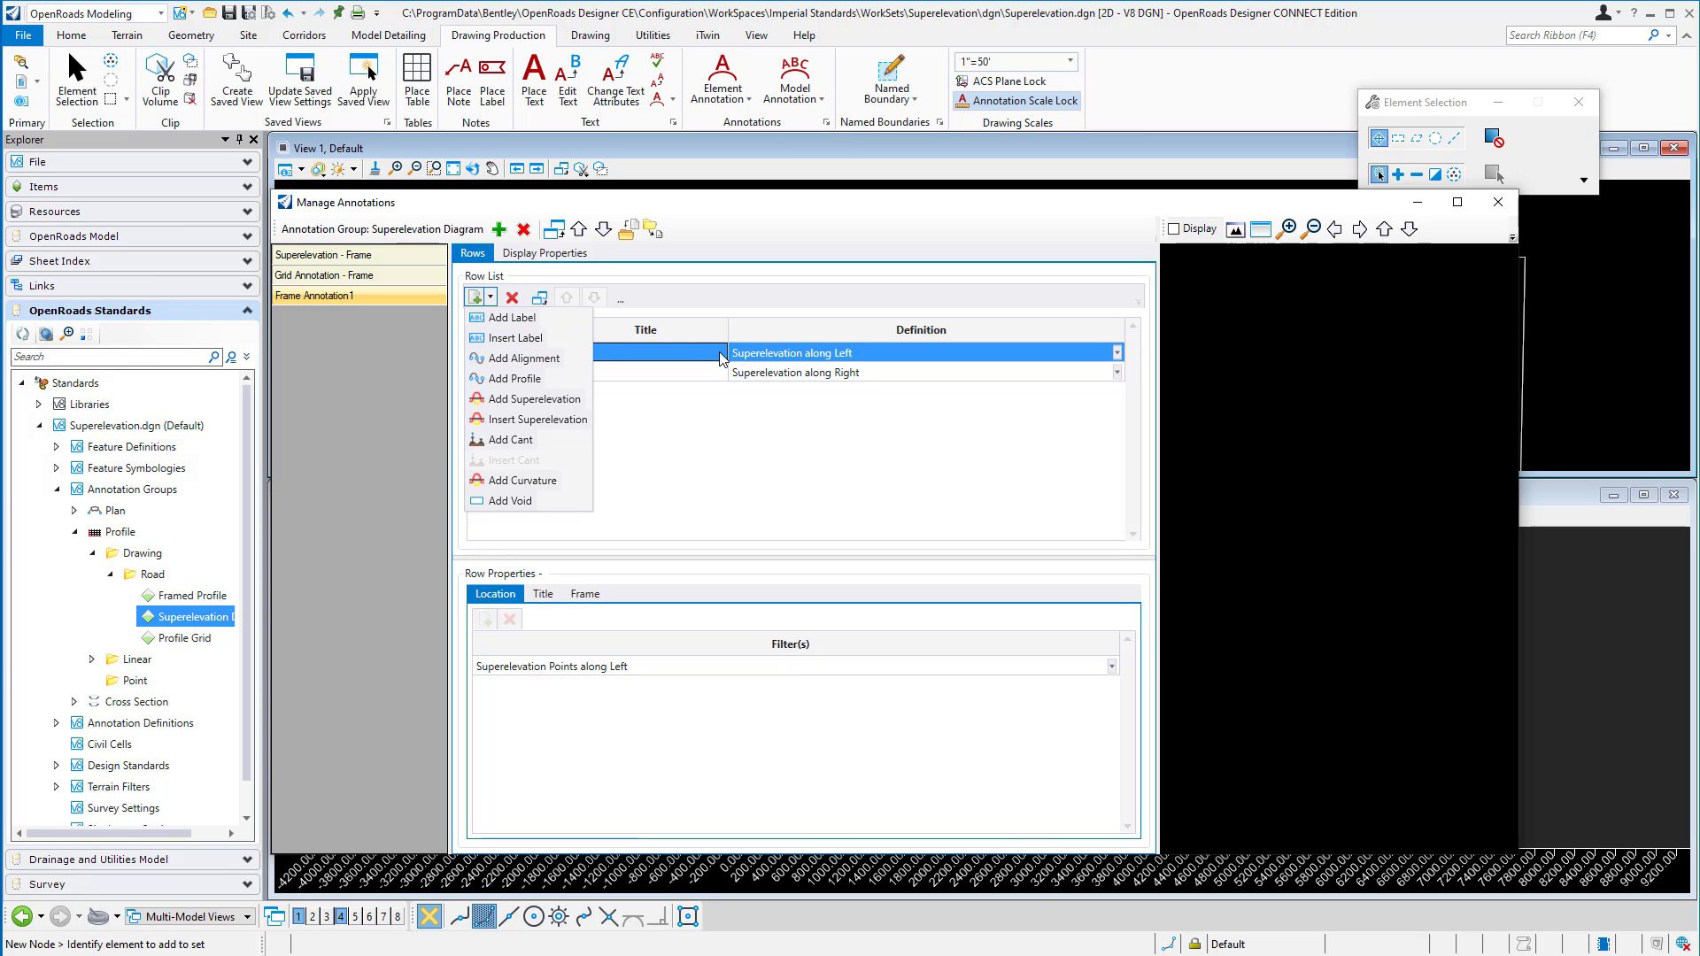
{"action": "left_click", "coordinate": [668, 456]}
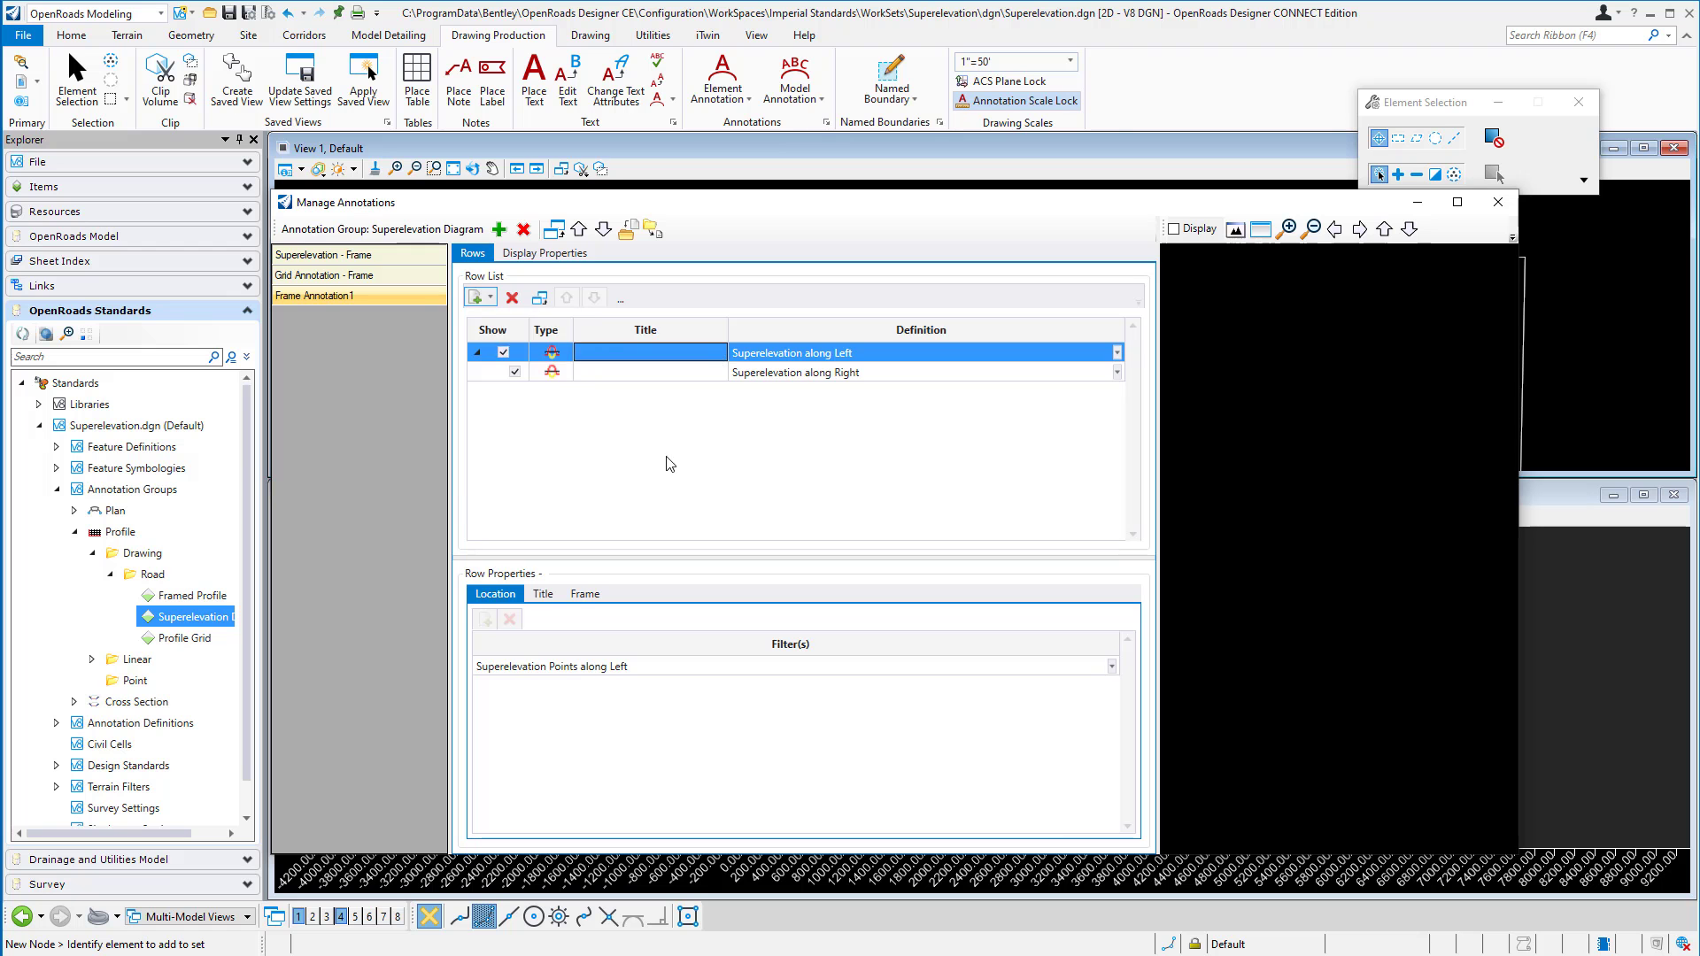
- Examine how the left and right superelevation rows are nested and defined in the existing Superelevation - Frame annotation
{"action": "left_click", "coordinate": [321, 254]}
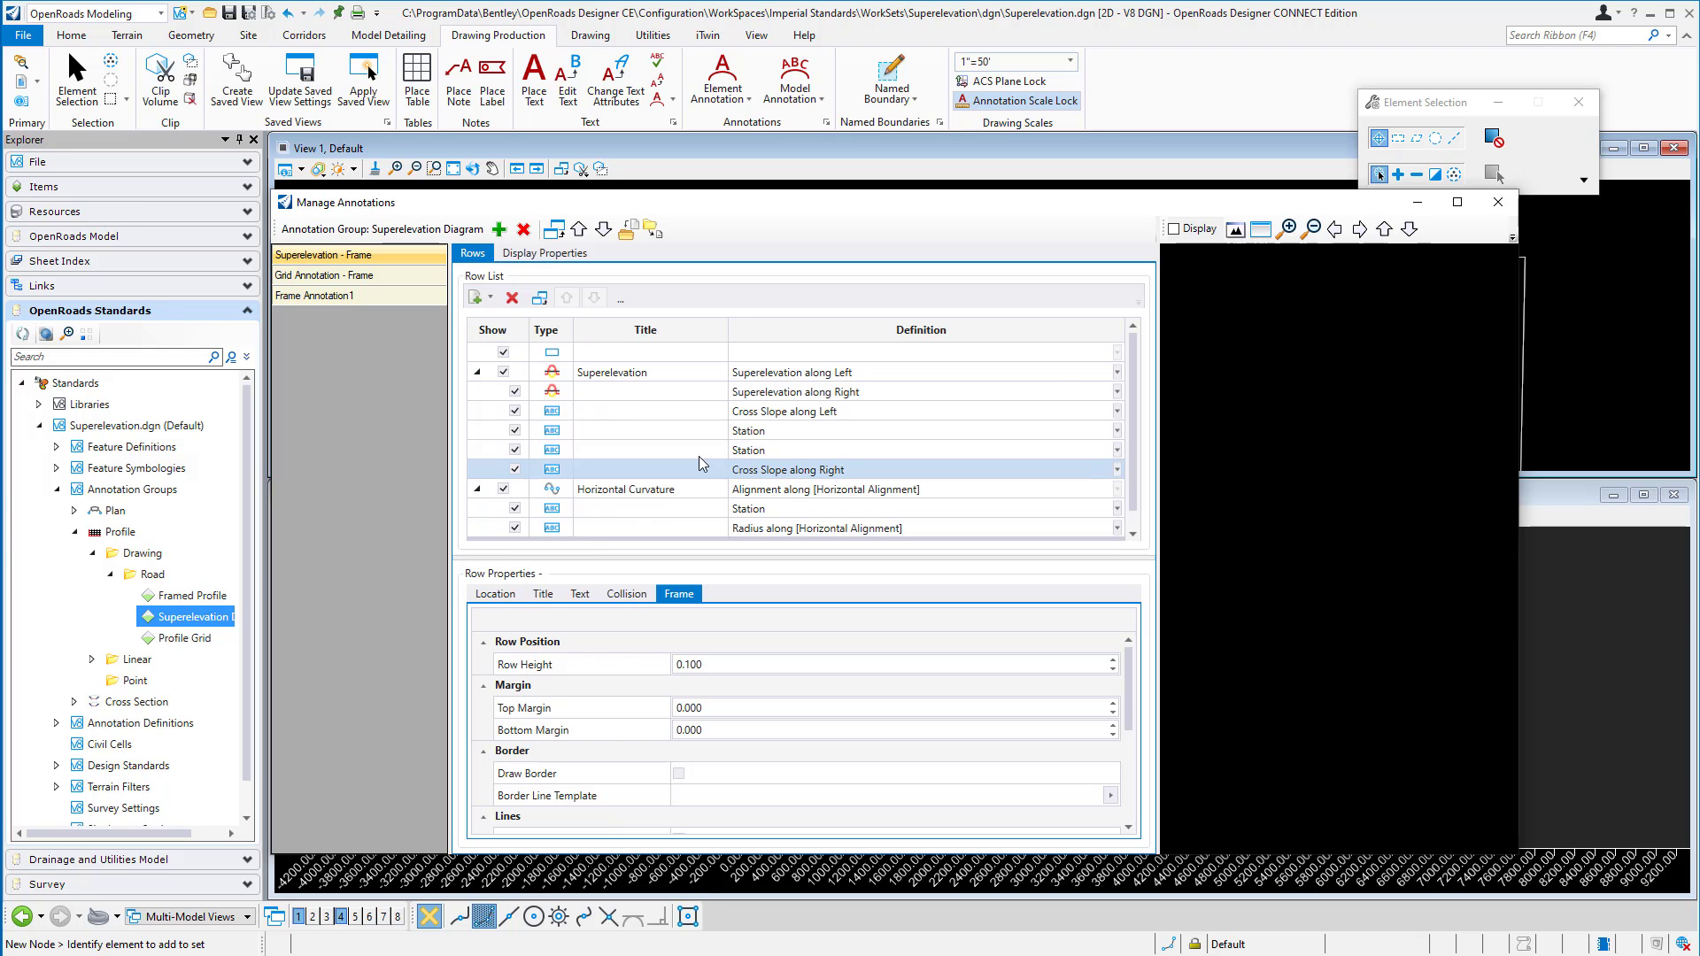
{"action": "left_click", "coordinate": [557, 394]}
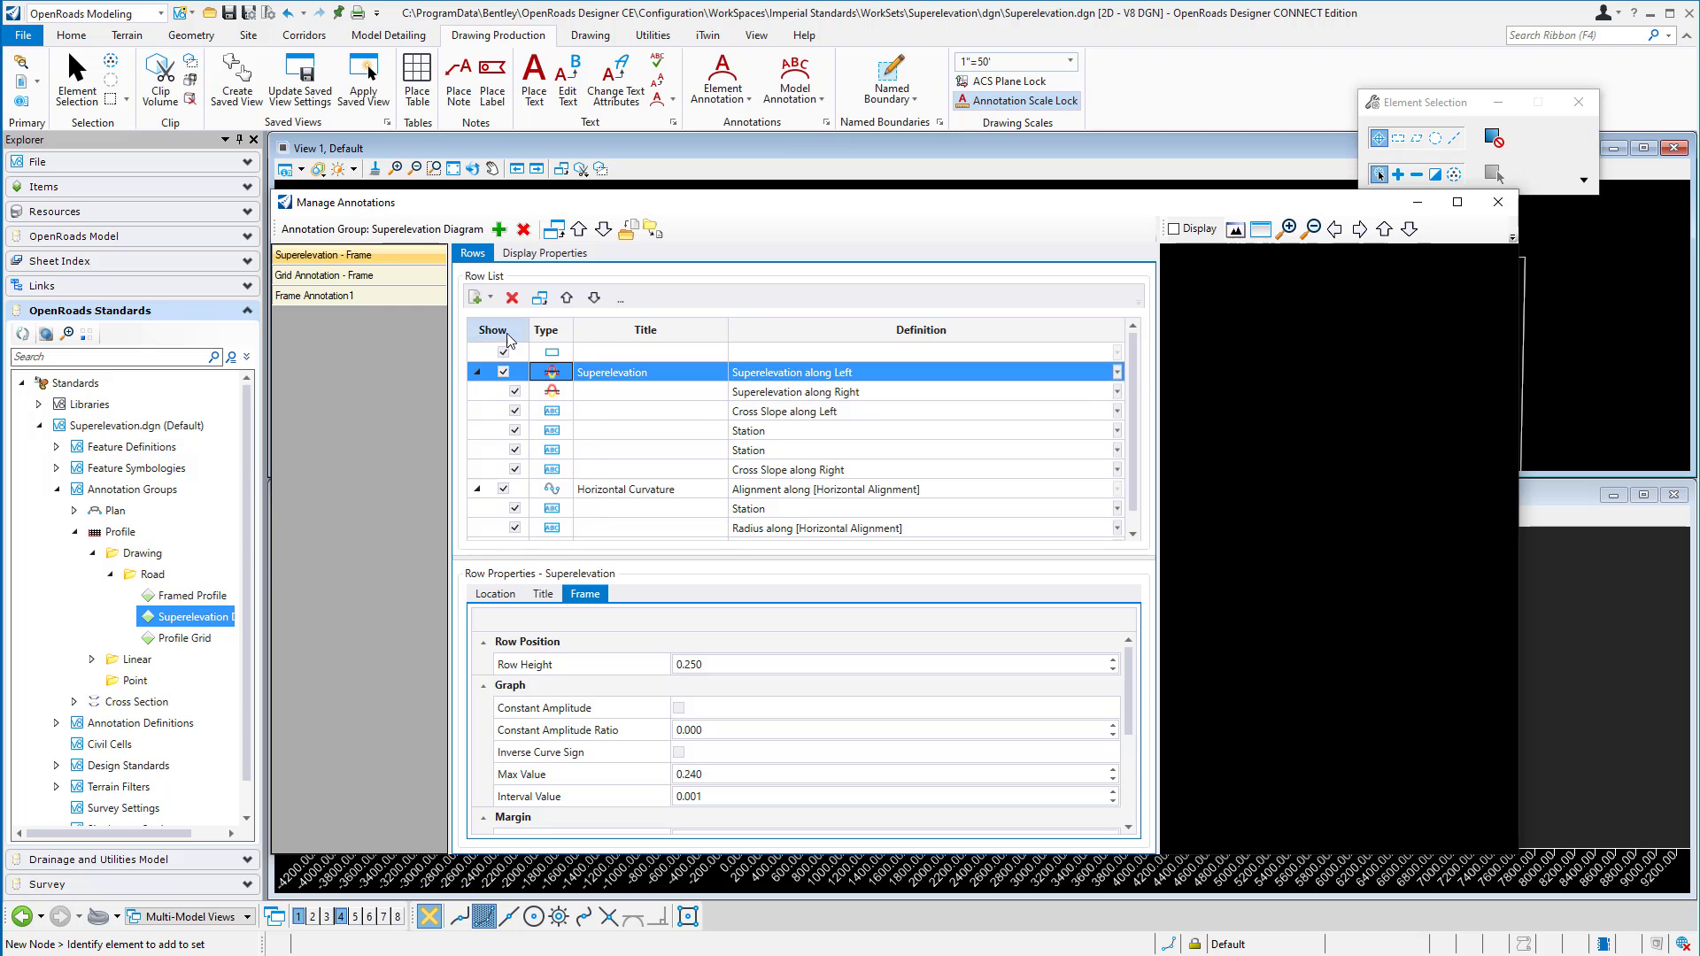
{"action": "left_click", "coordinate": [489, 298]}
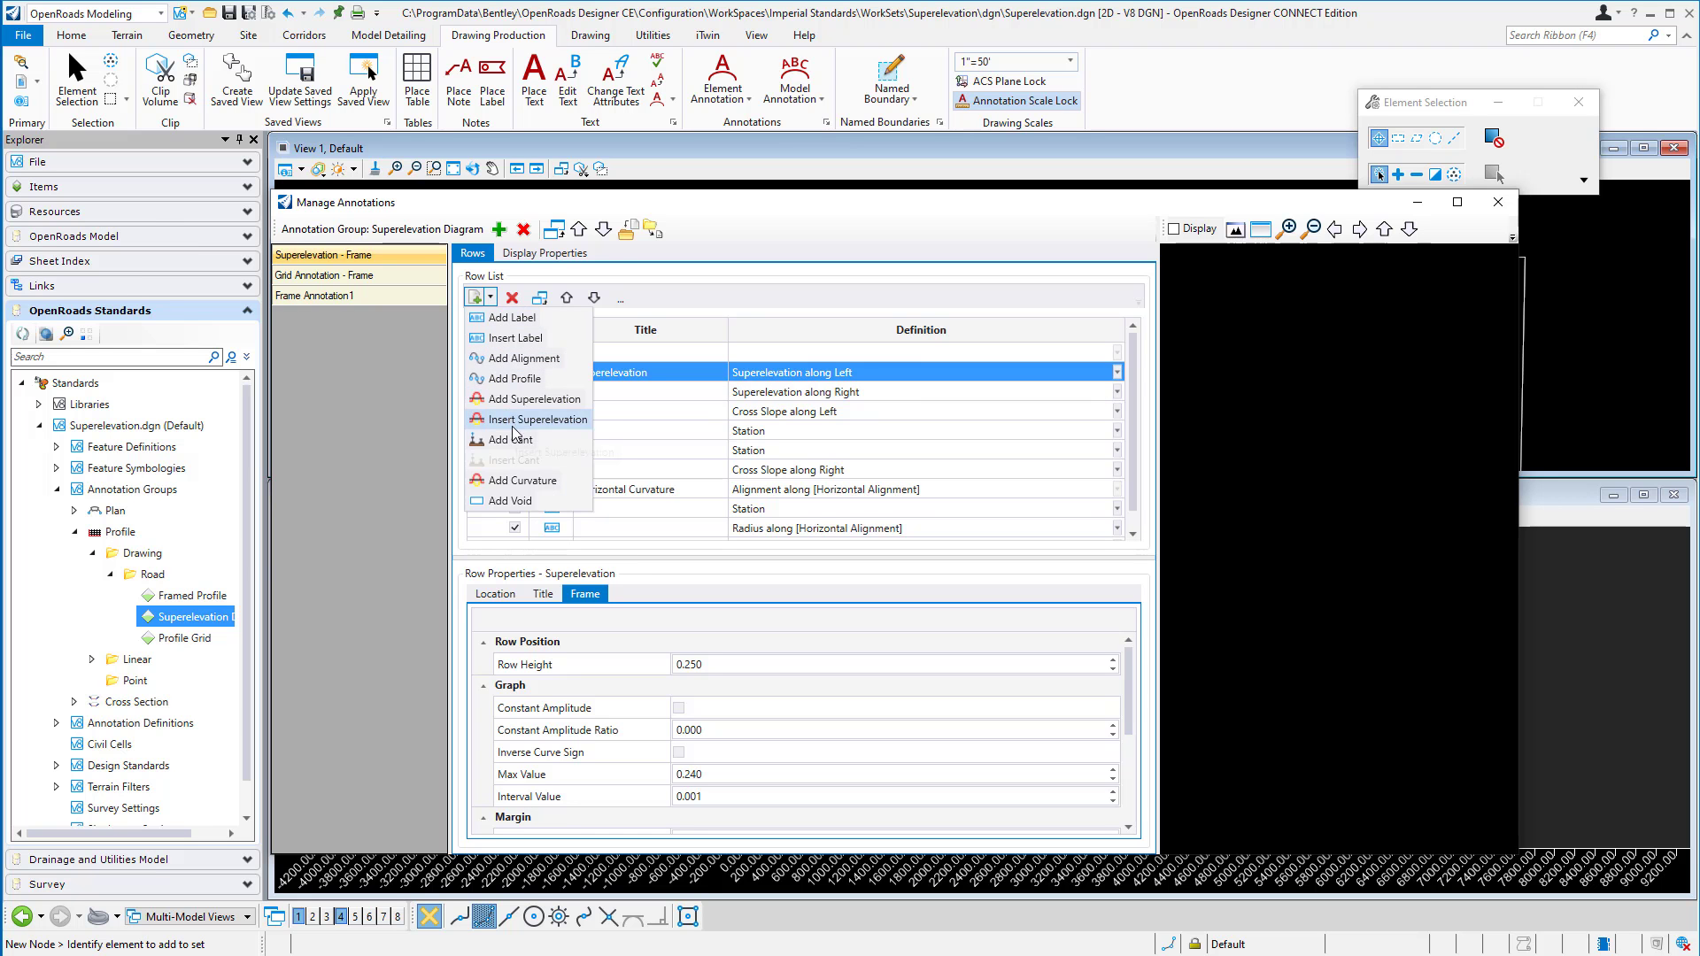
{"action": "left_click", "coordinate": [660, 274]}
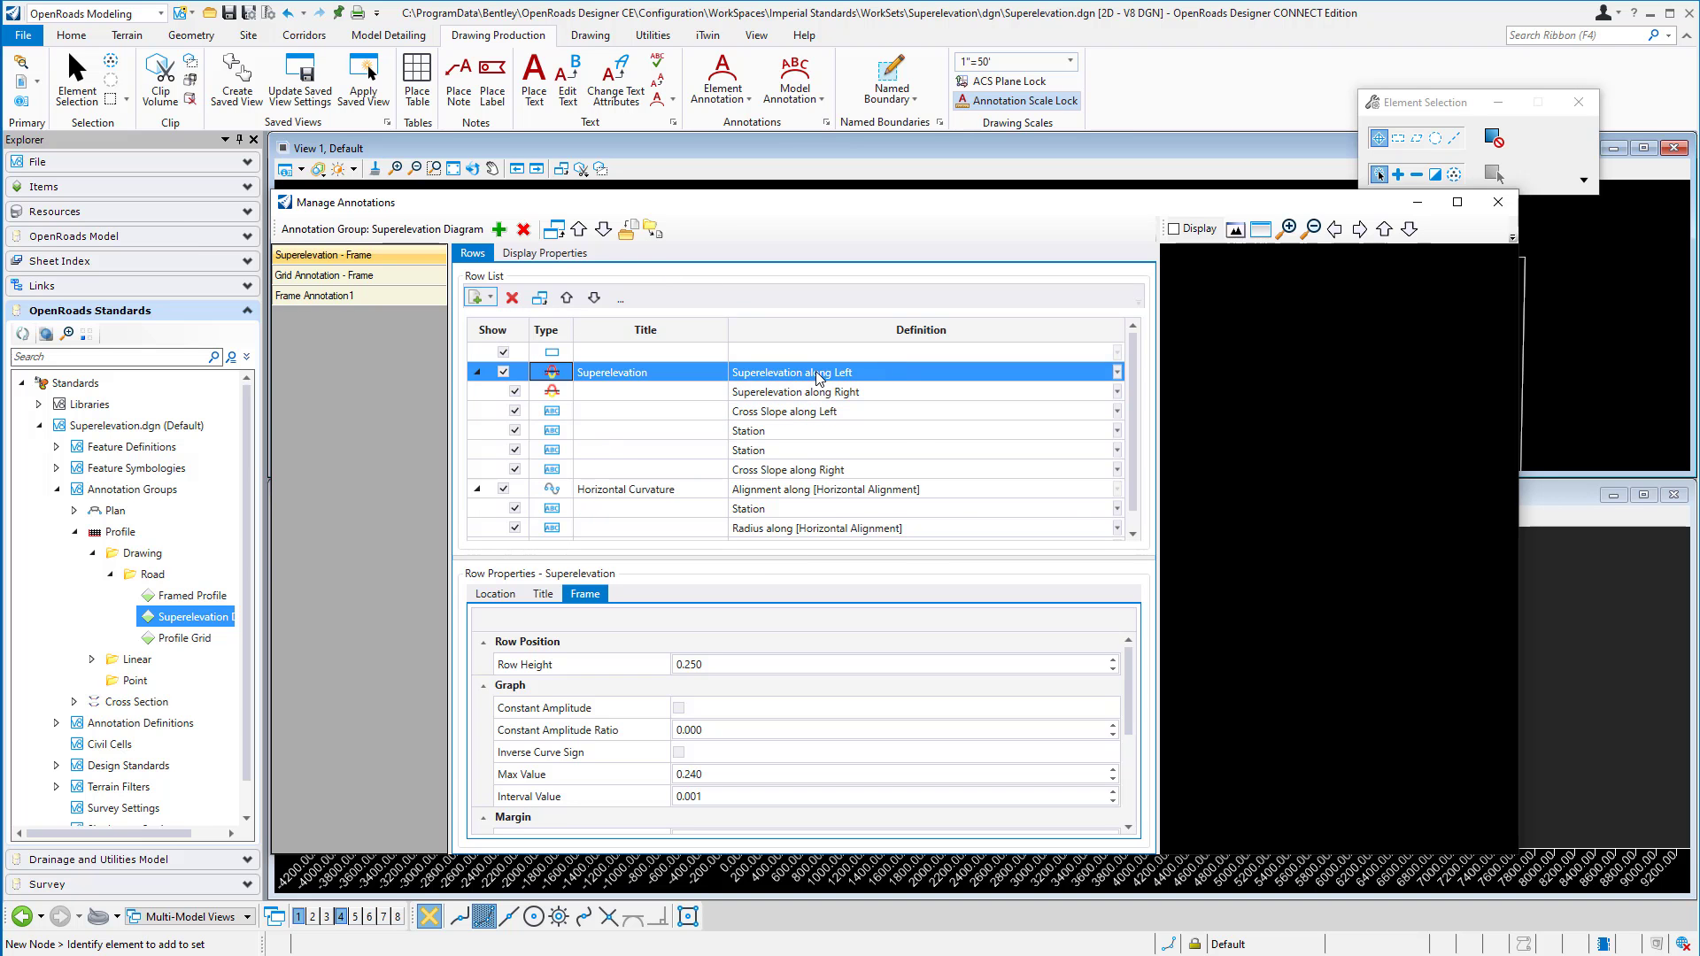
{"action": "left_click", "coordinate": [907, 370]}
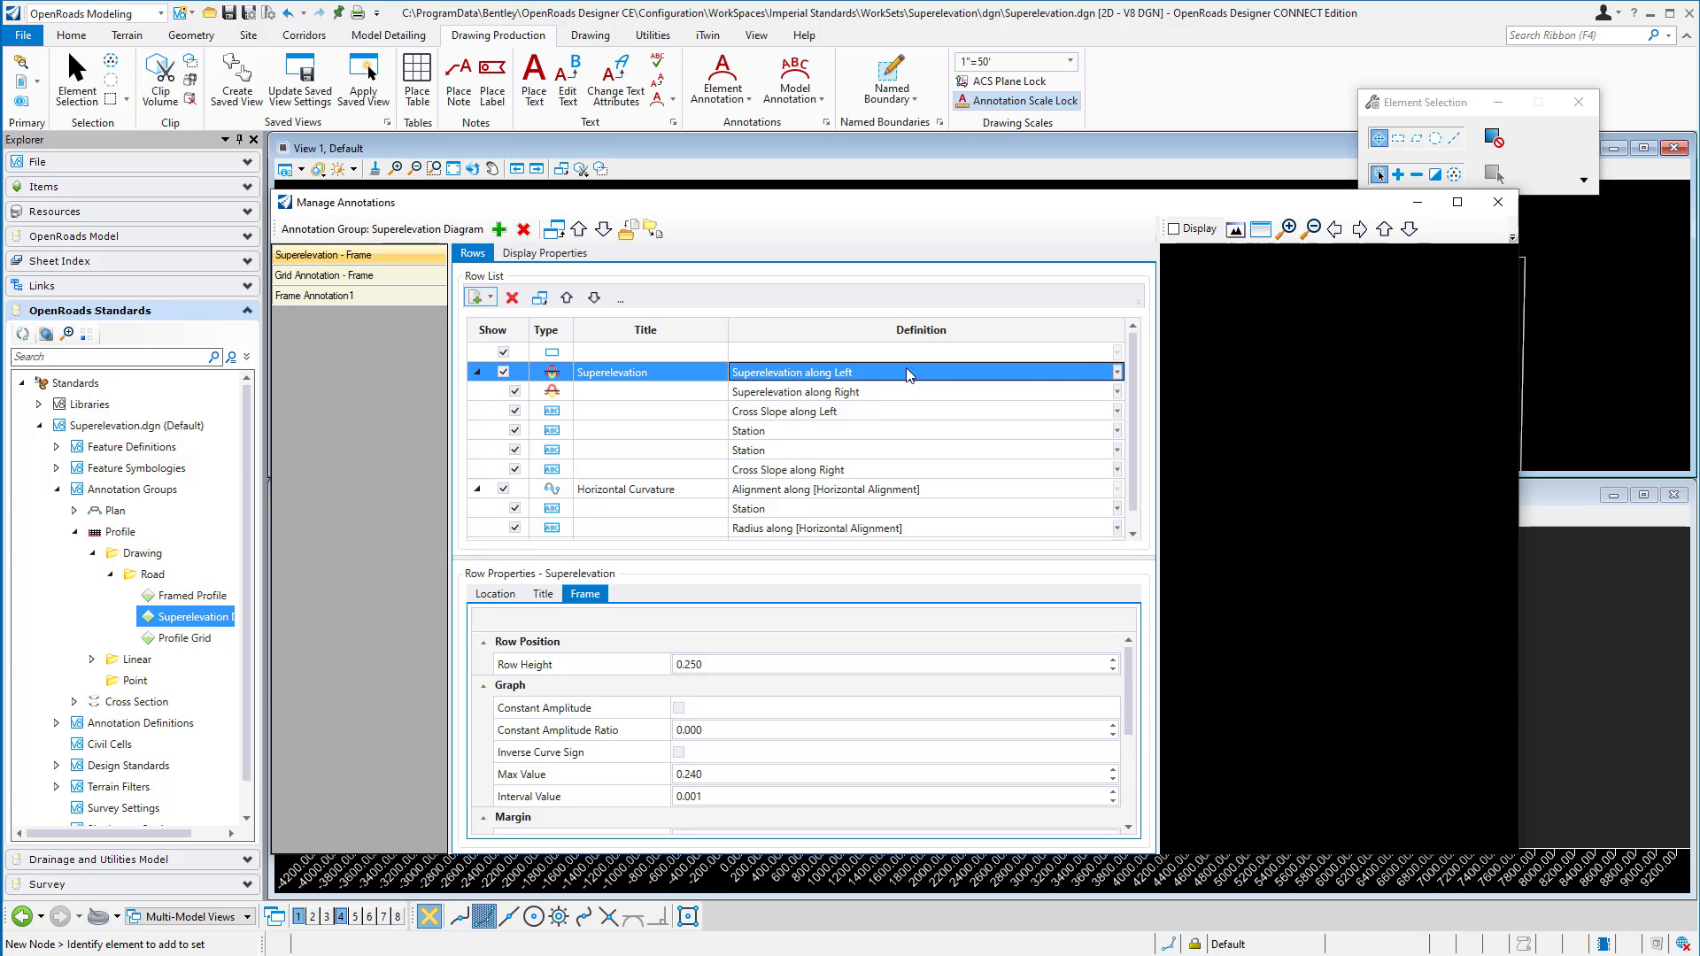
{"action": "left_click", "coordinate": [1117, 373]}
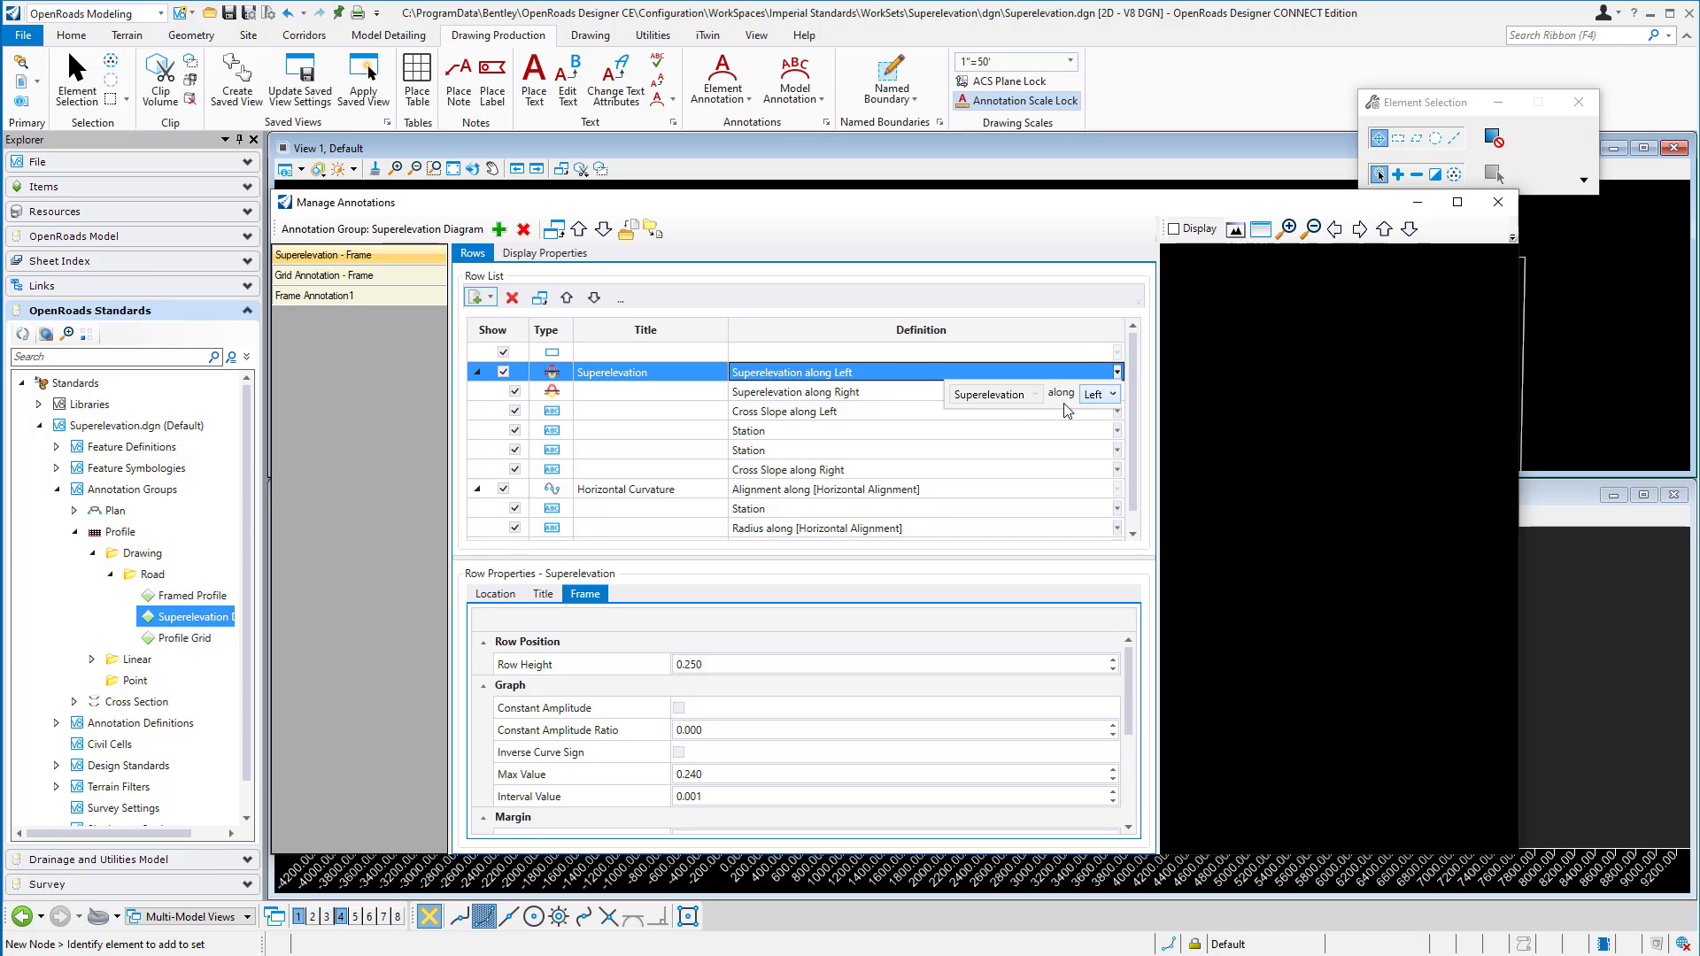
{"action": "left_click", "coordinate": [1103, 394]}
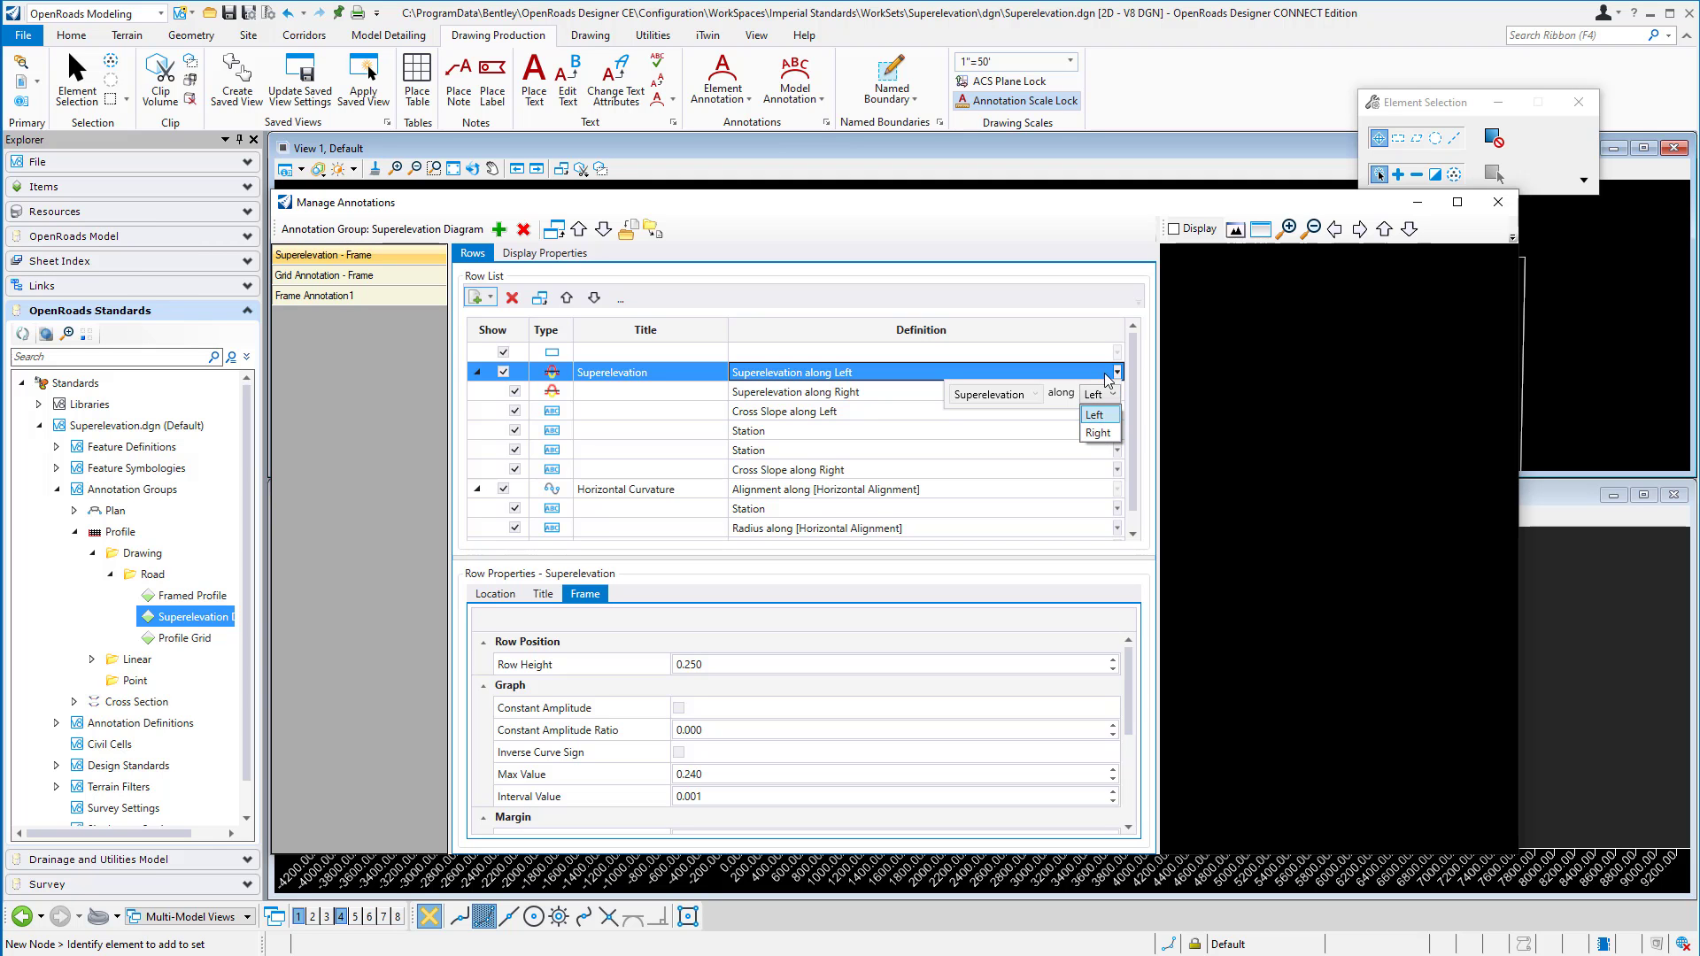
{"action": "left_click", "coordinate": [1109, 379]}
{"action": "left_click", "coordinate": [1117, 392]}
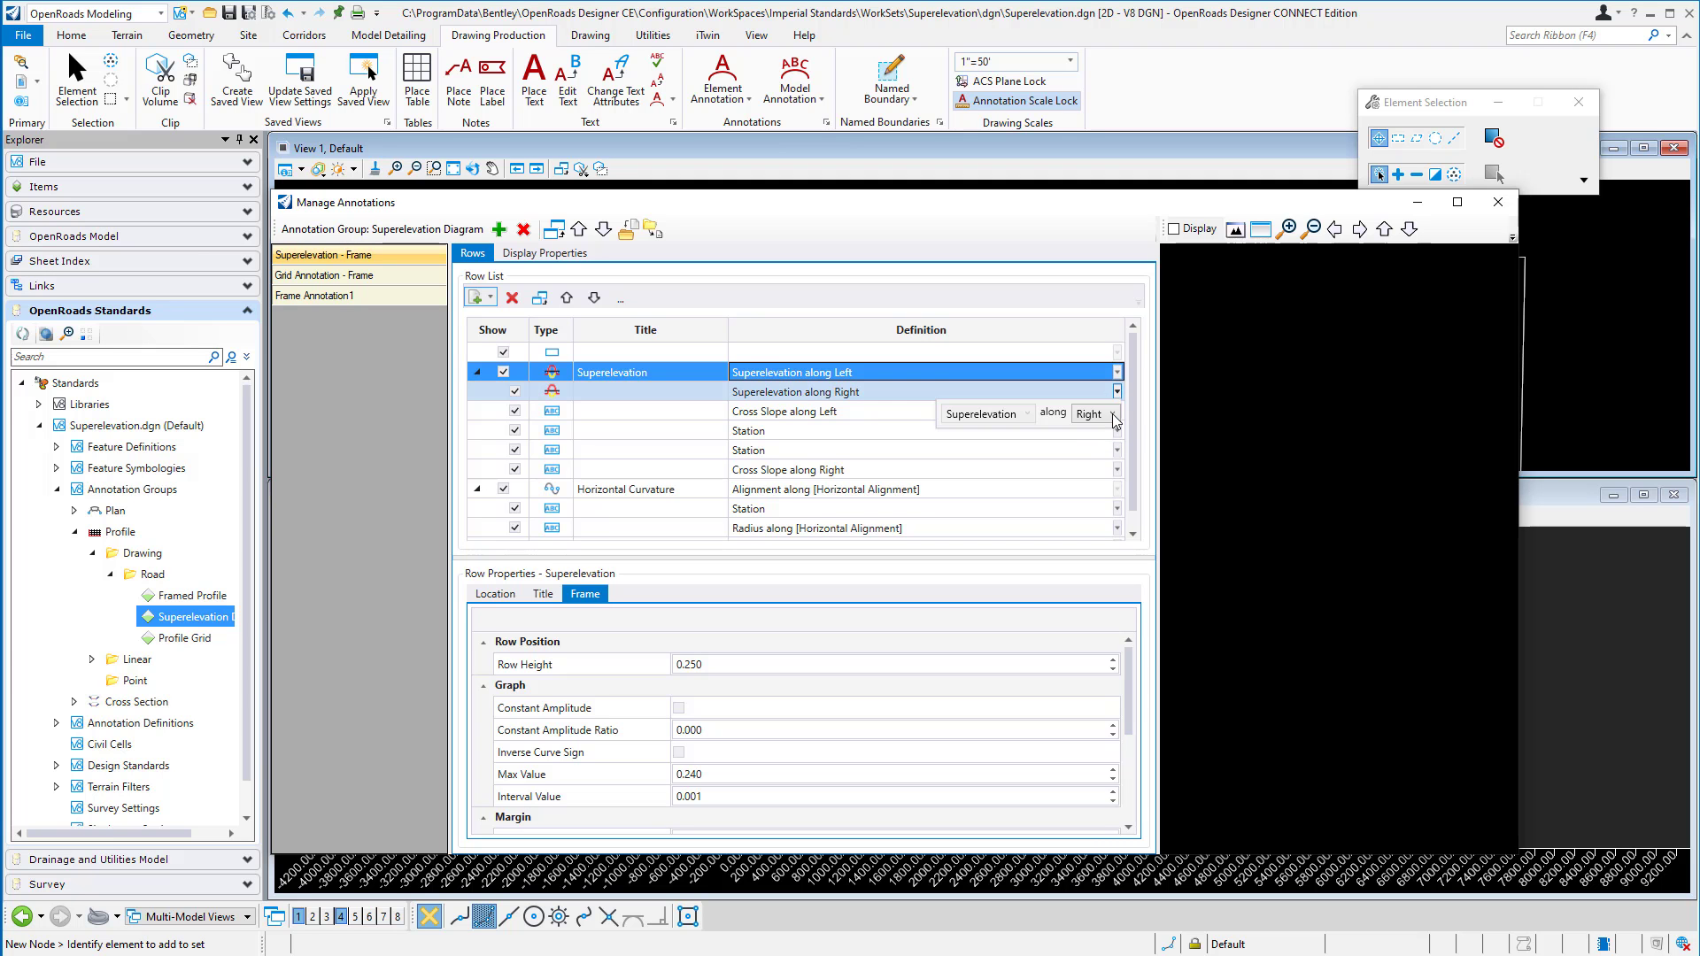
{"action": "left_click", "coordinate": [1089, 380]}
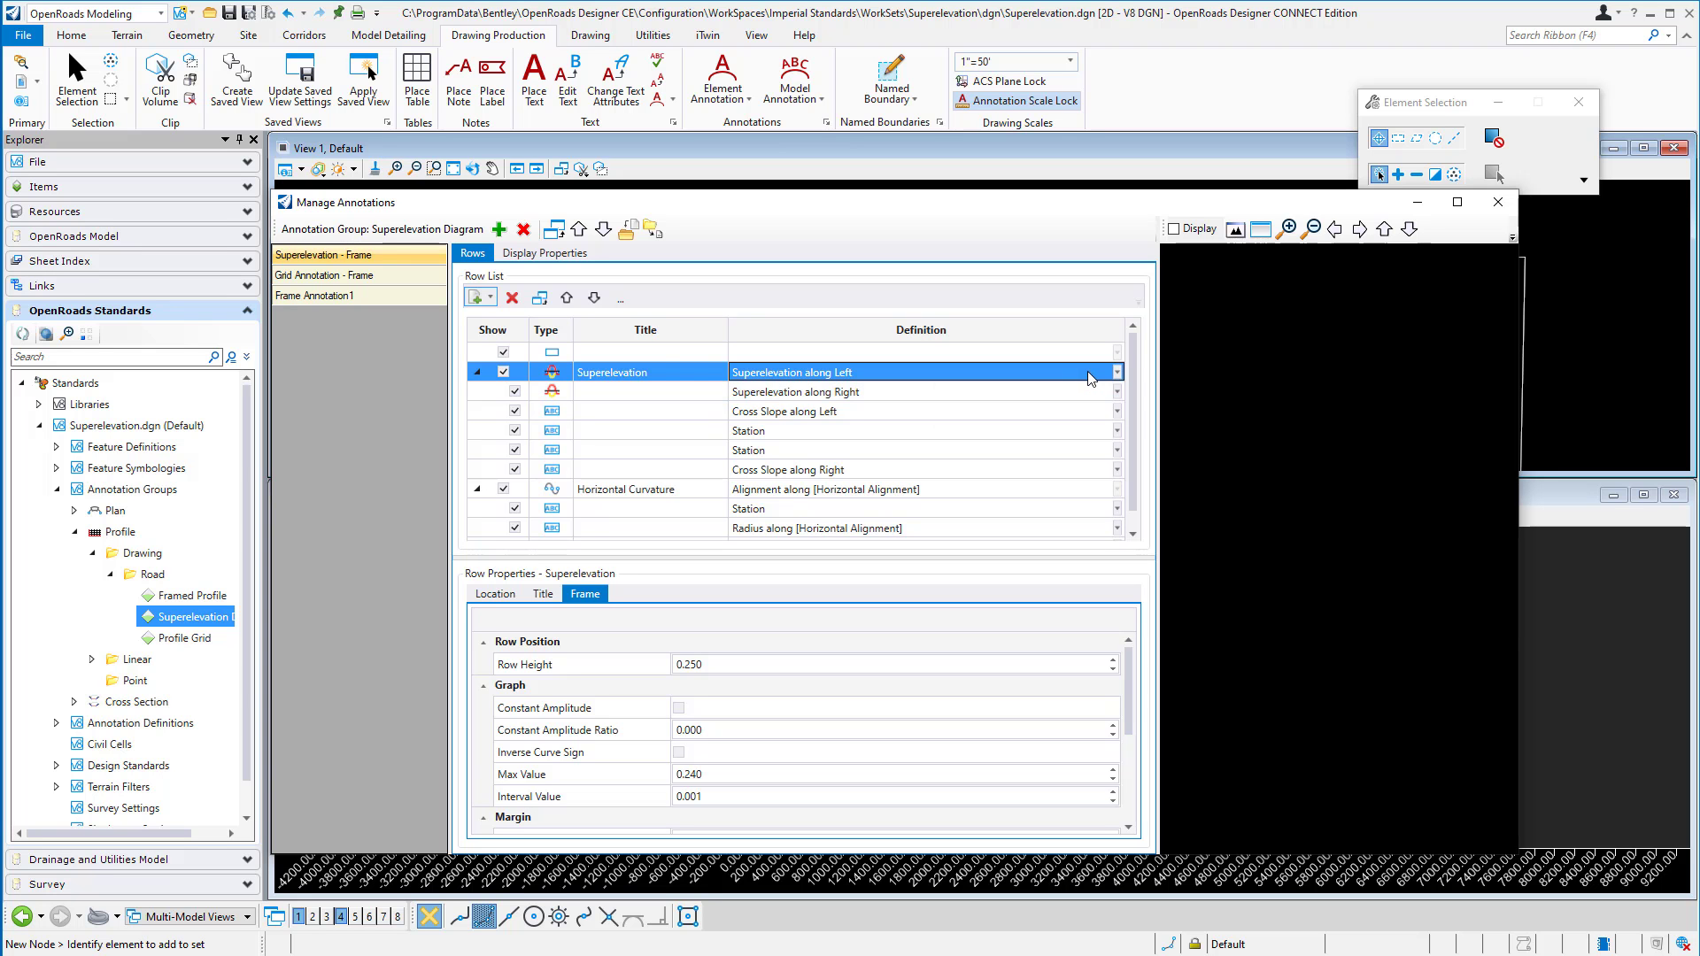
- Widen the row settings area and examine the location filter of the Superelevation row
{"action": "left_click", "coordinate": [647, 374]}
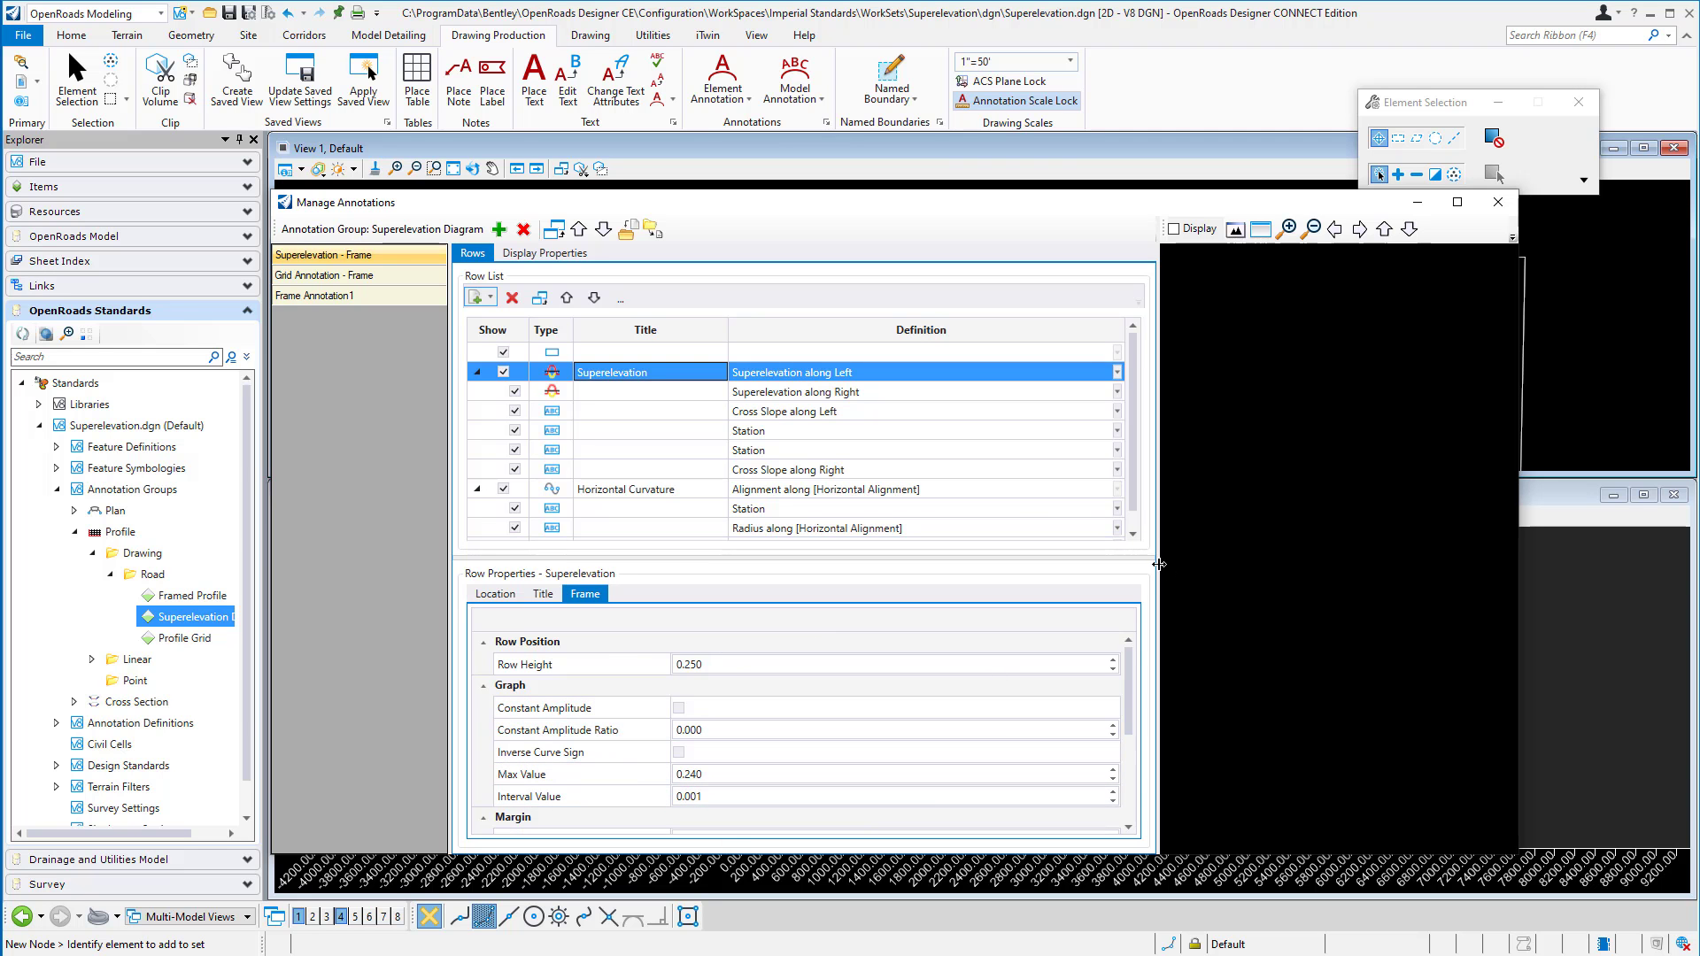
{"action": "left_click_drag", "start_coordinate": [1158, 564], "coordinate": [1272, 563]}
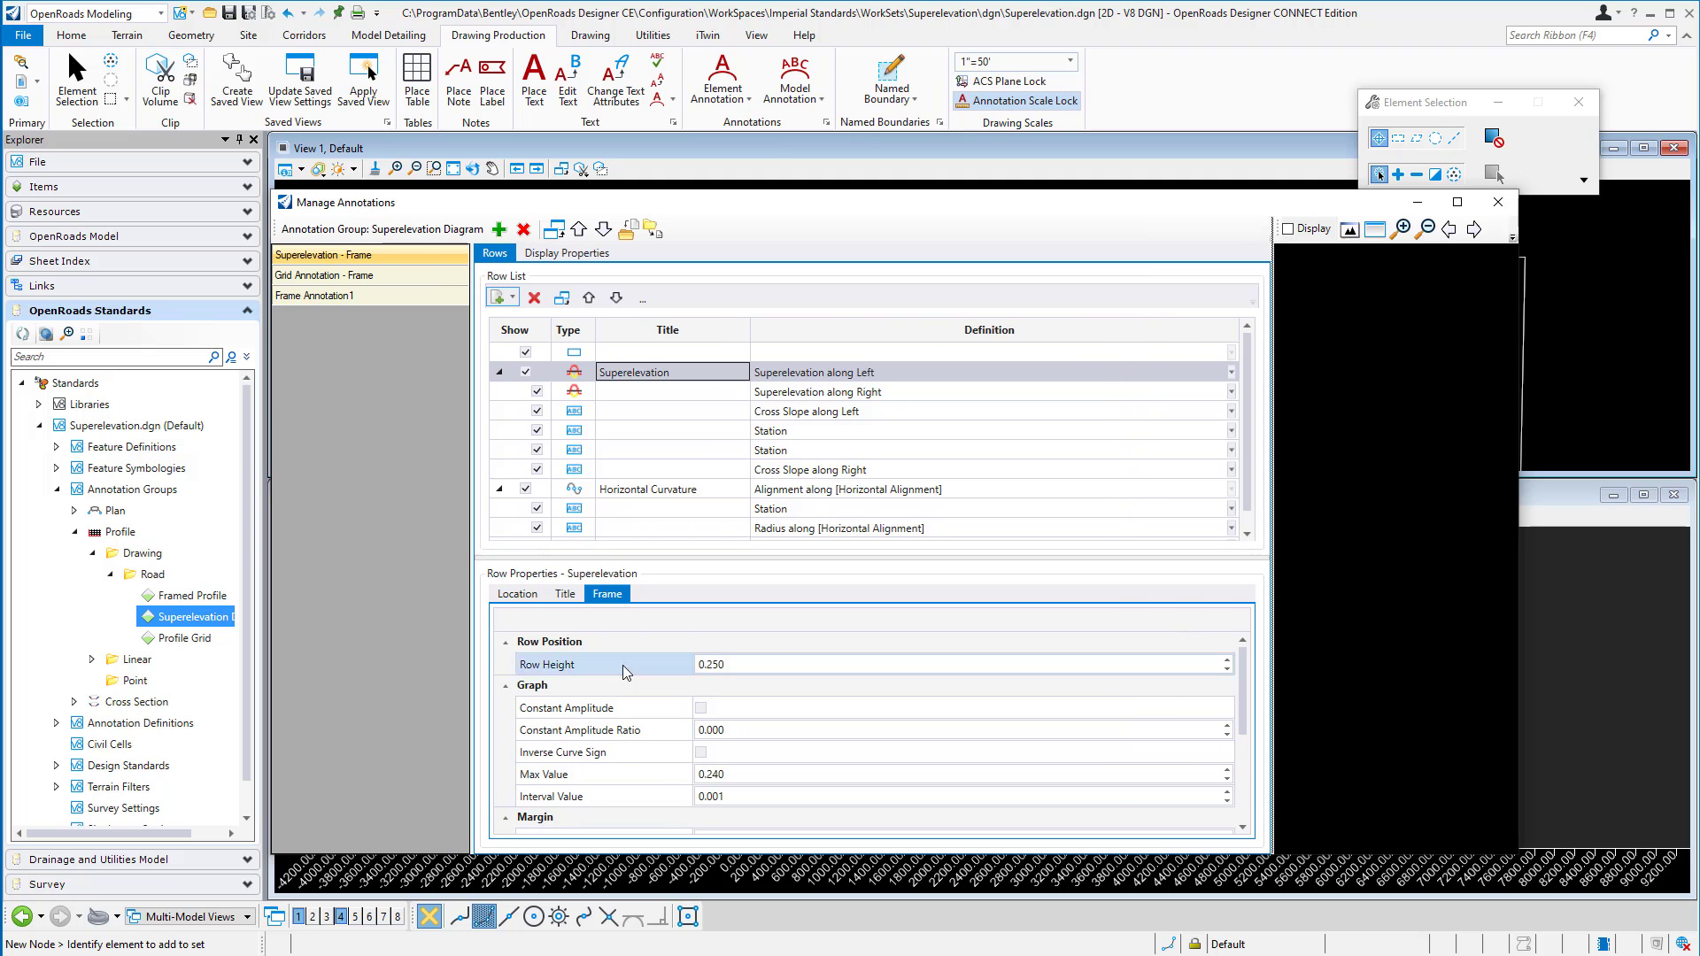
{"action": "left_click", "coordinate": [526, 597]}
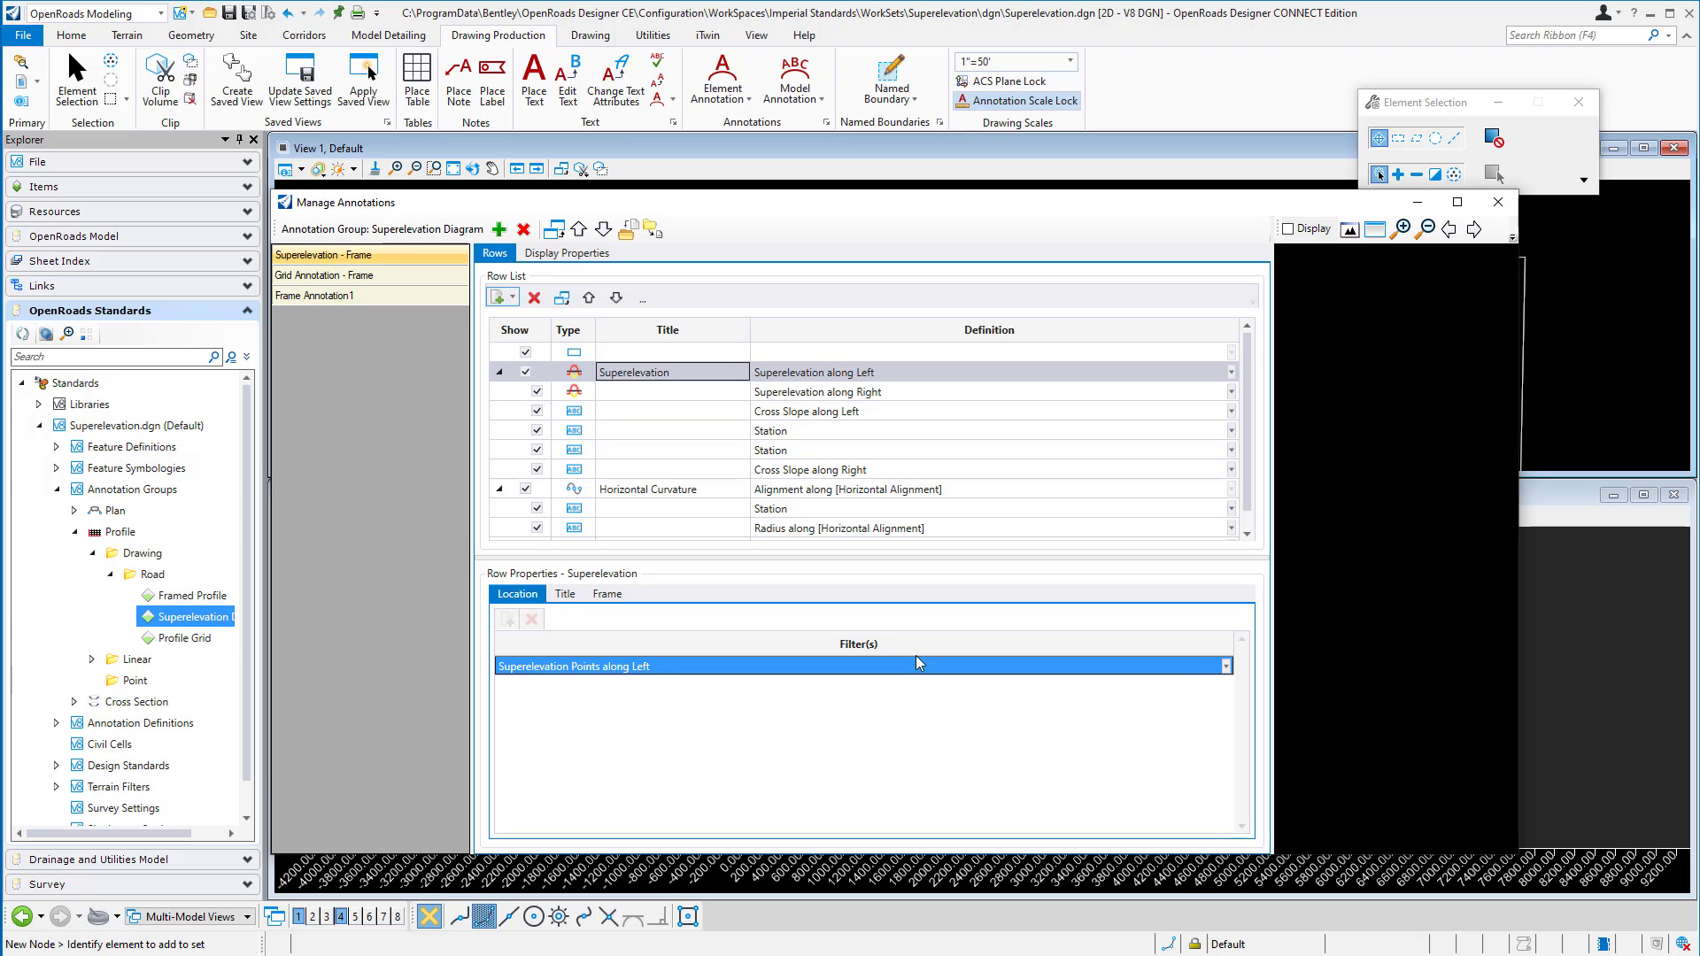
{"action": "left_click", "coordinate": [1227, 666]}
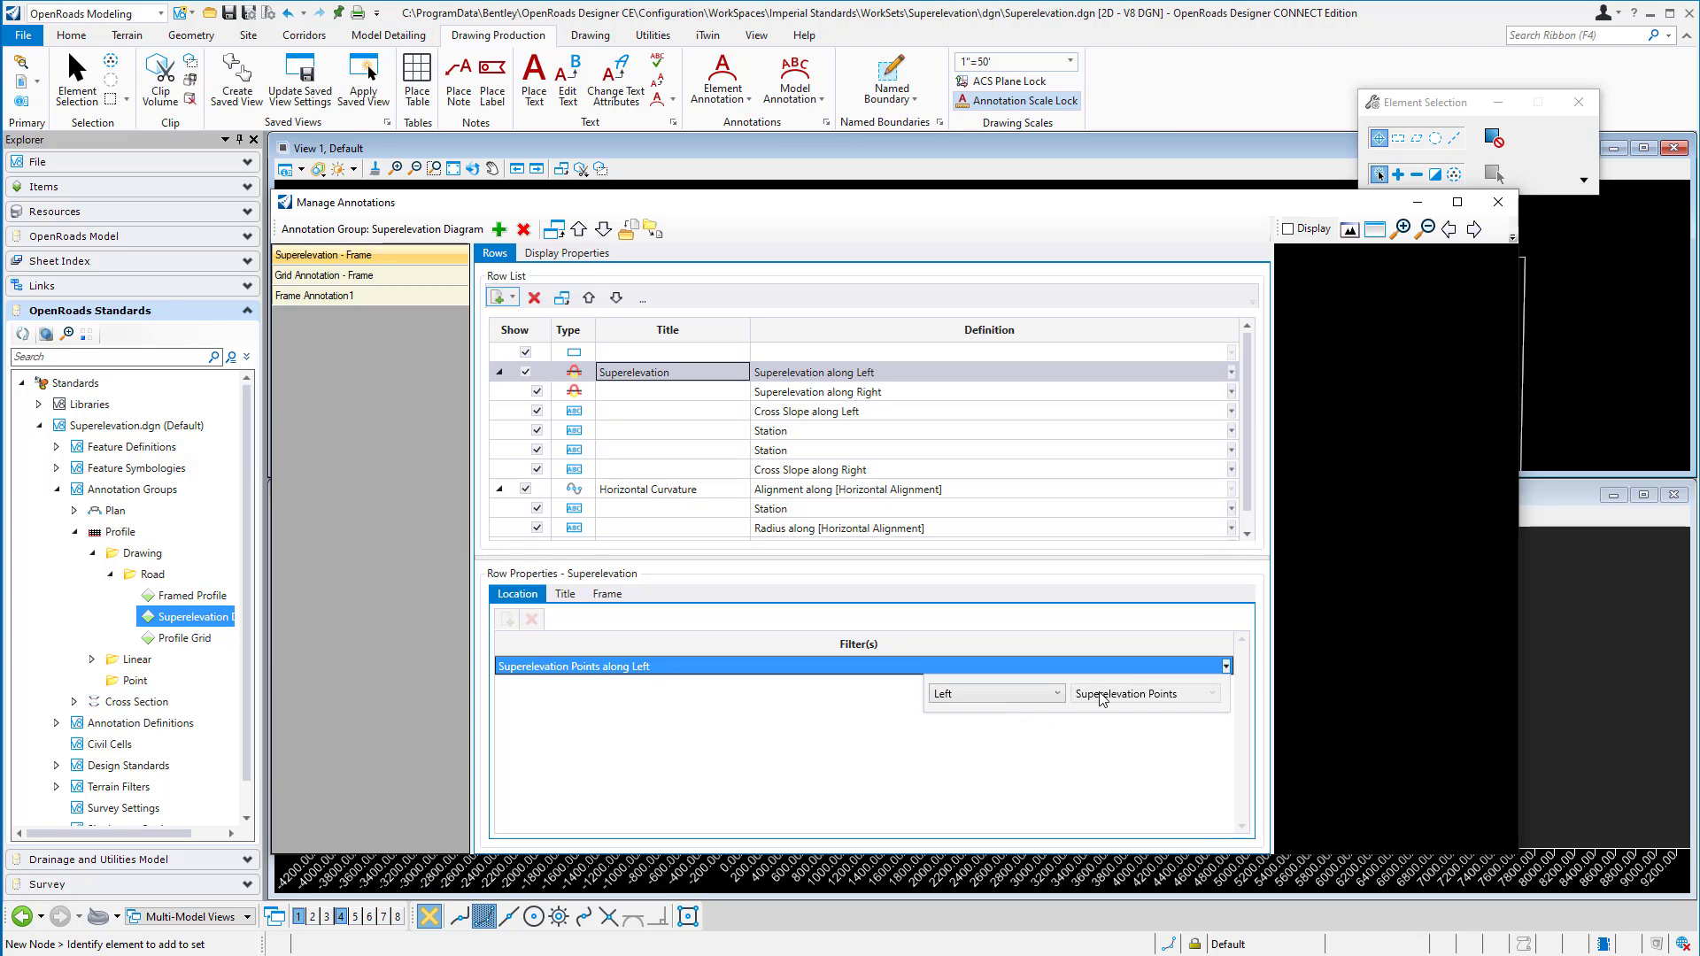
- Review the title text and text style of the Superelevation row, and set the title's Vertical Location Option to Bottom
{"action": "left_click", "coordinate": [560, 593]}
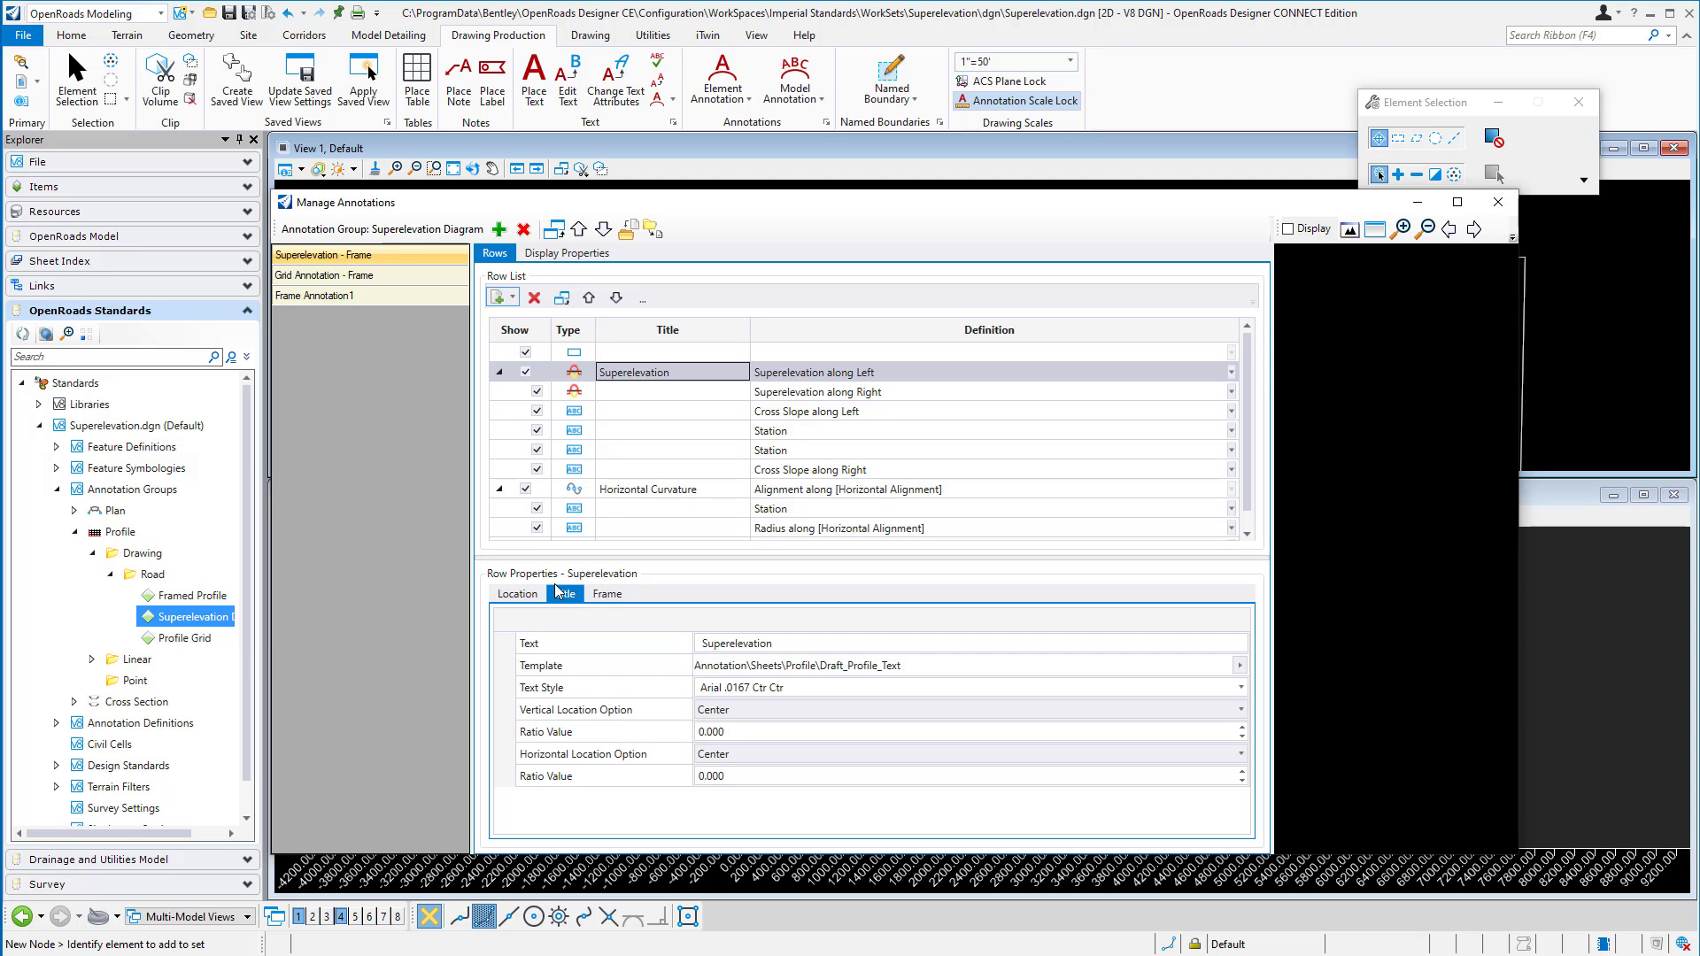
{"action": "left_click", "coordinate": [796, 643]}
{"action": "left_click", "coordinate": [796, 643]}
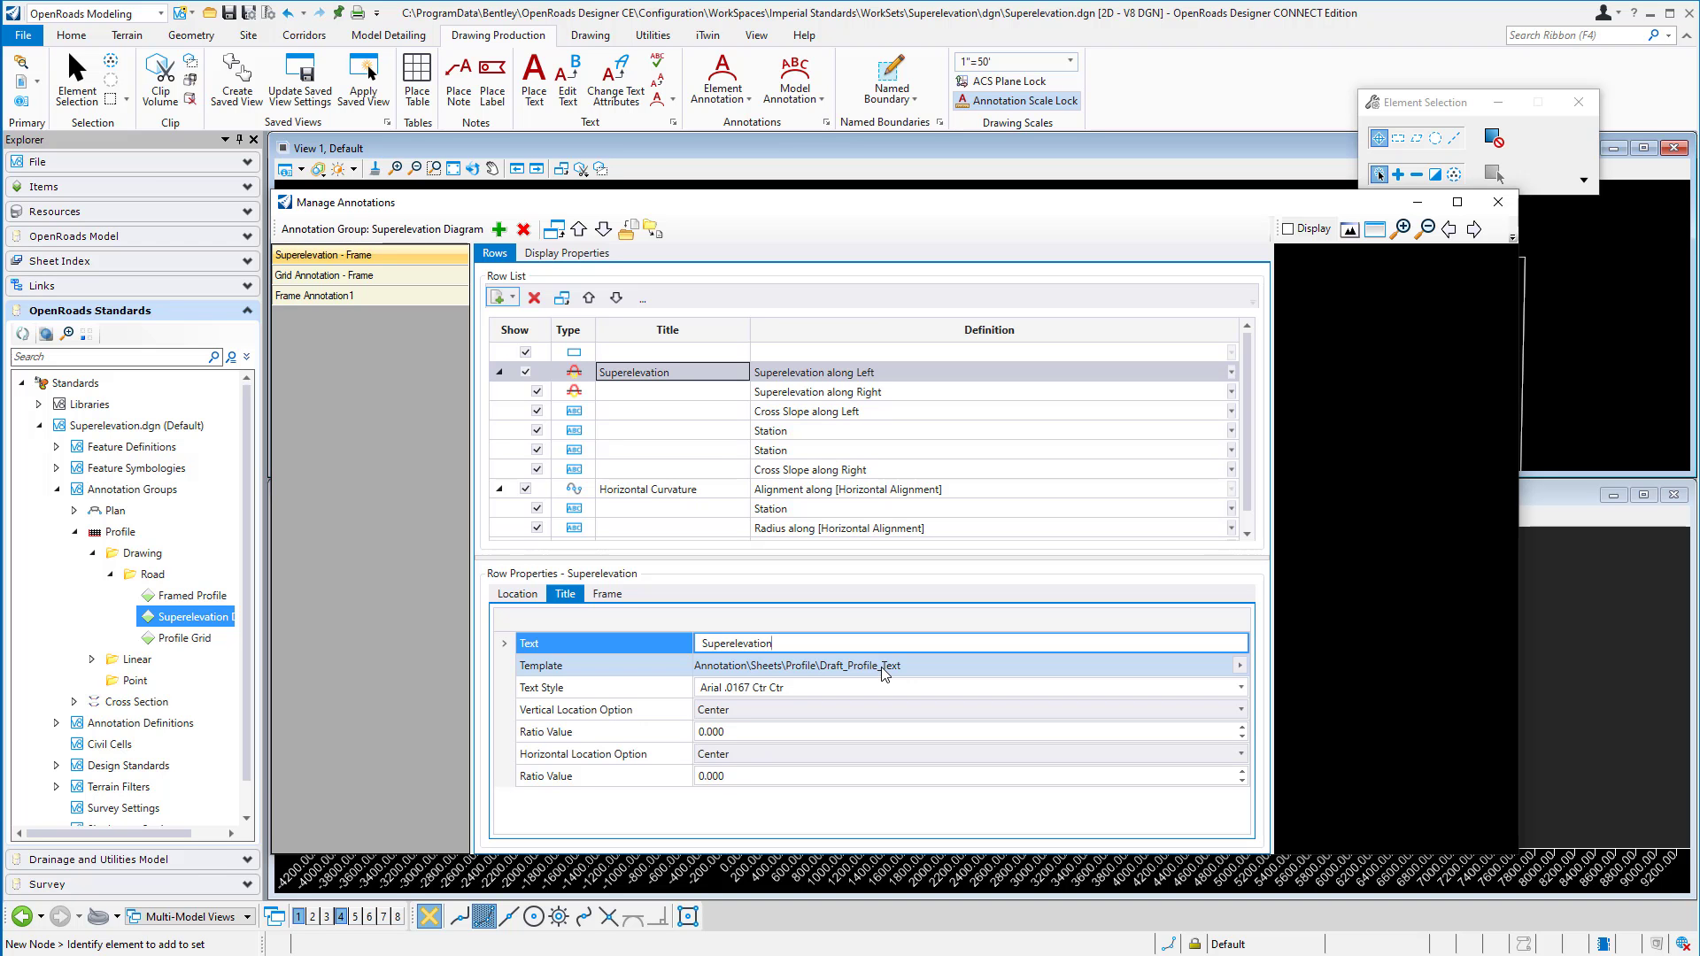
{"action": "left_click", "coordinate": [832, 688]}
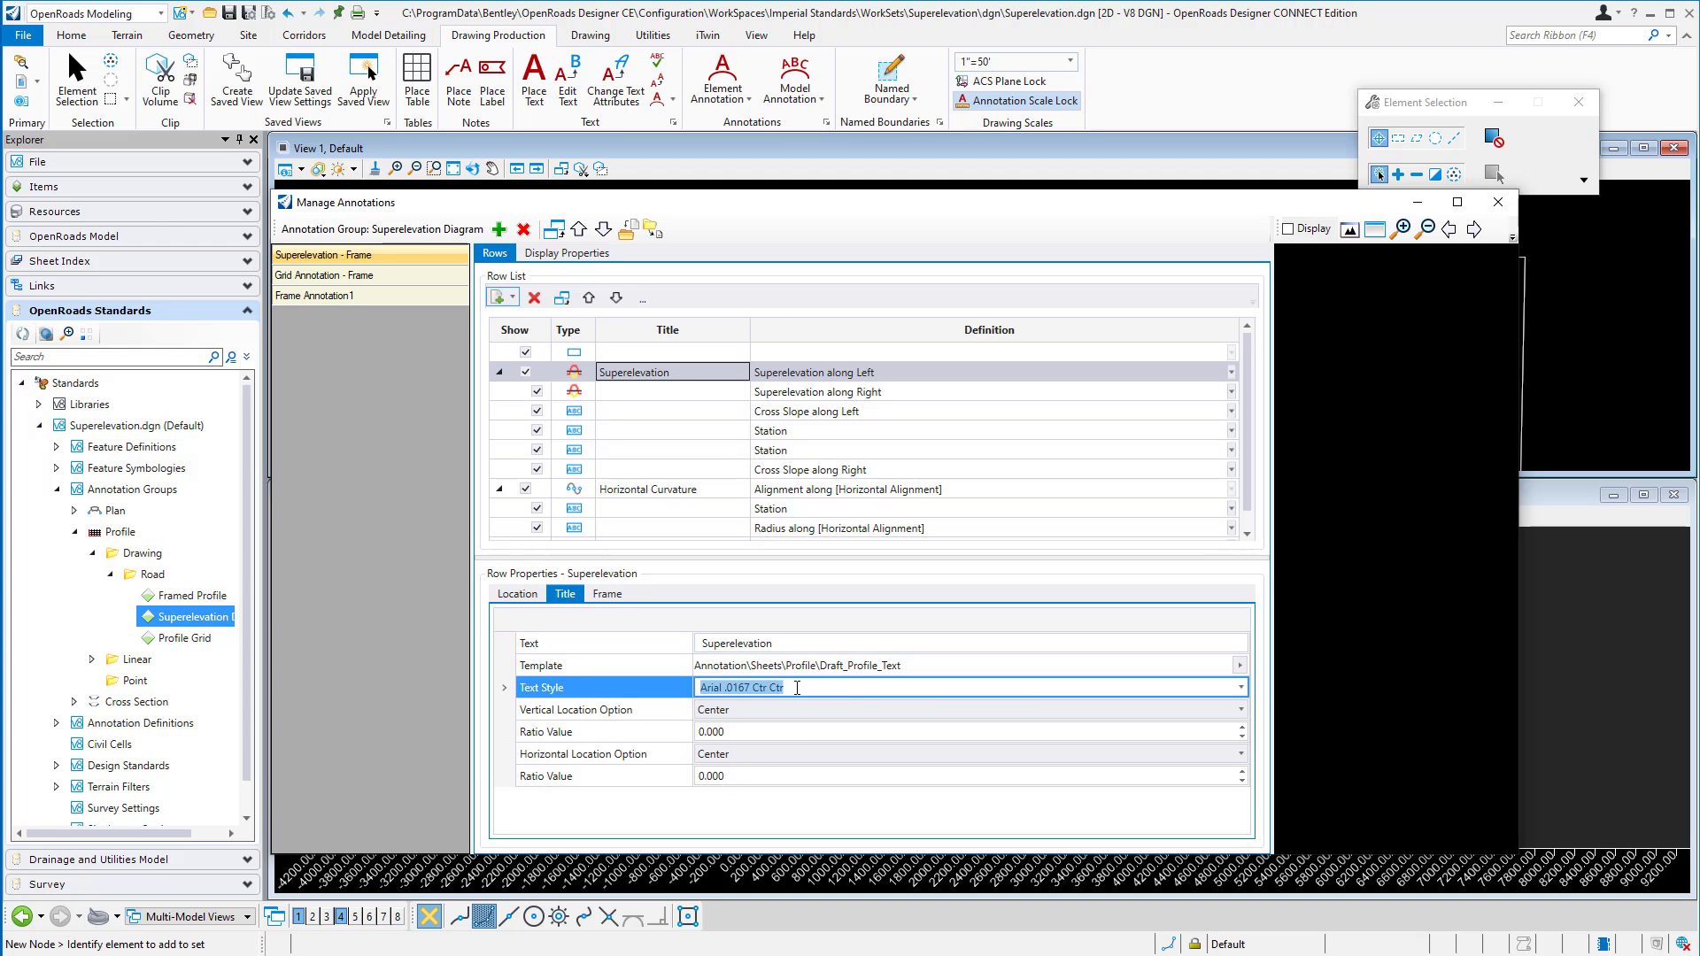
{"action": "left_click", "coordinate": [725, 711]}
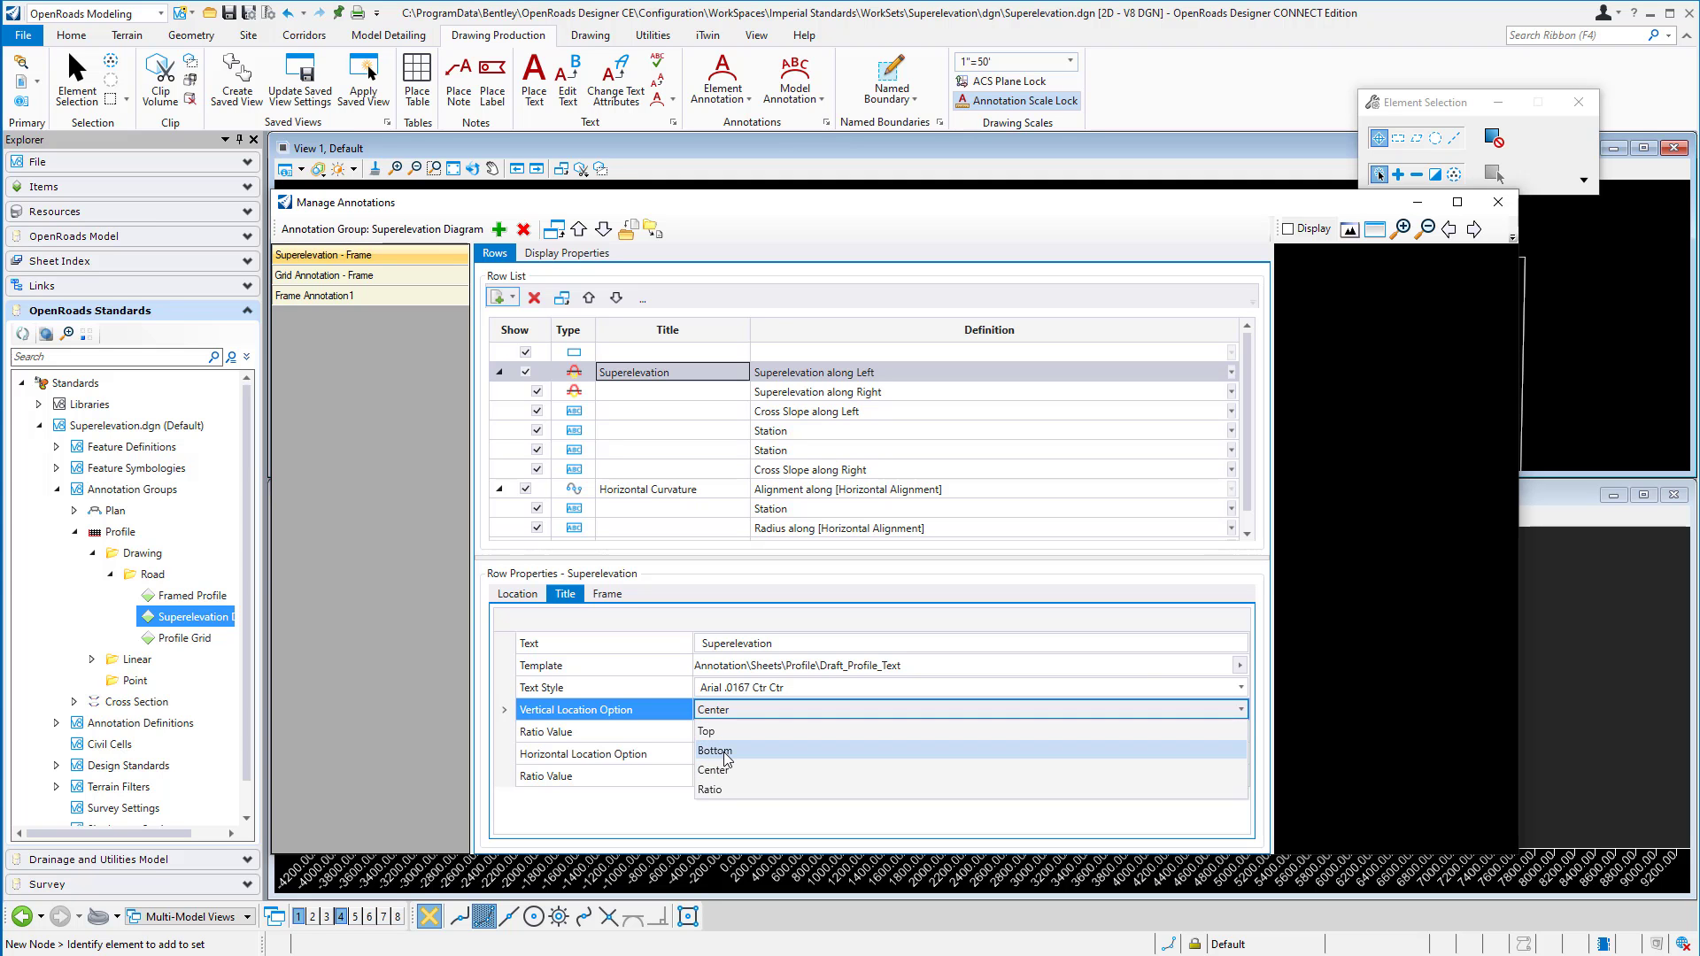
{"action": "left_click", "coordinate": [725, 752]}
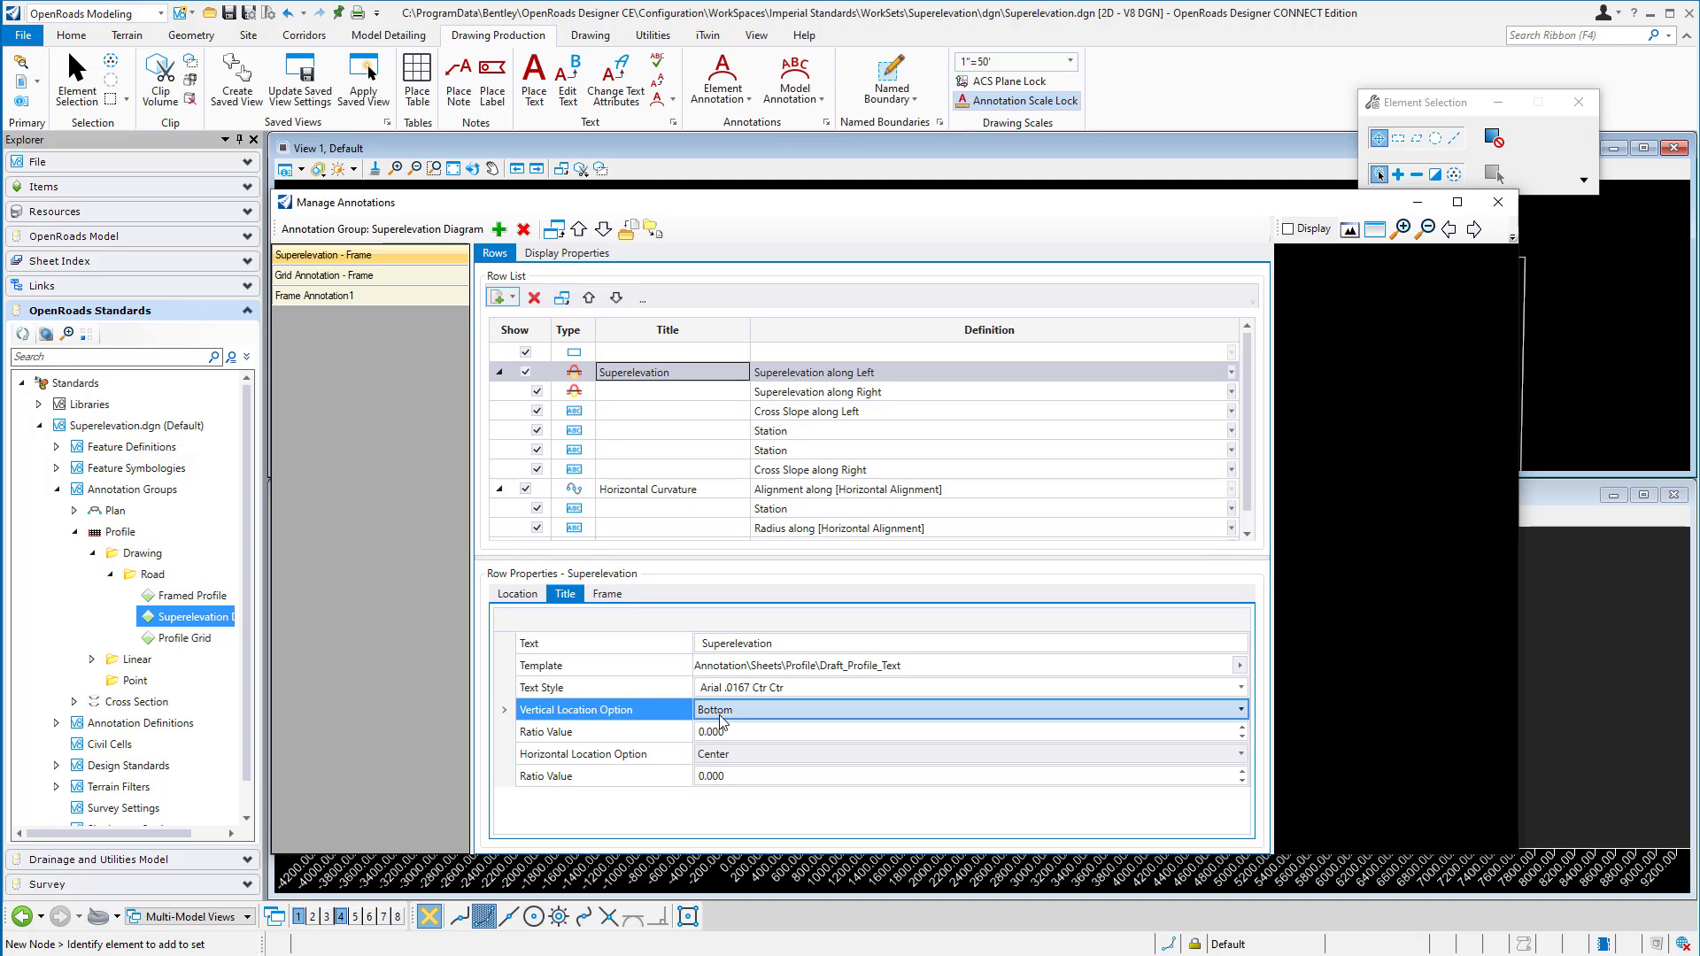
- Set the Superelevation title's Vertical Location Option to Center
{"action": "left_click", "coordinate": [724, 713]}
{"action": "left_click", "coordinate": [724, 770]}
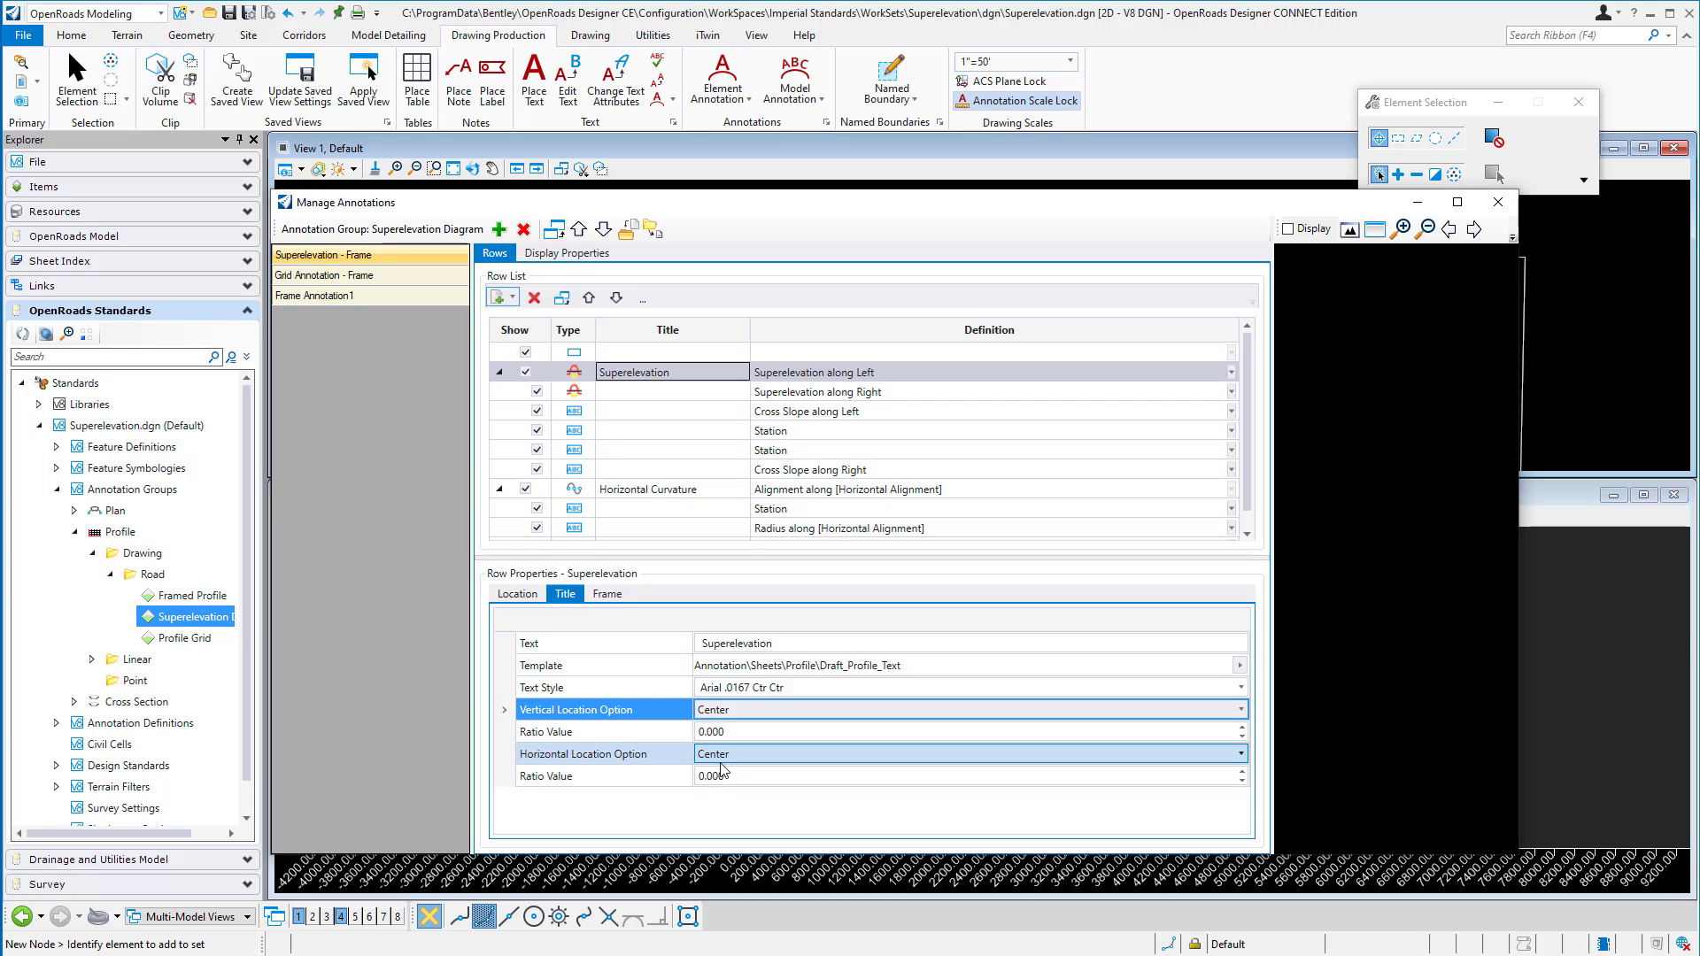
- Examine the Superelevation row's frame settings, covering the row height and the graph's Max Value
{"action": "left_click", "coordinate": [617, 595]}
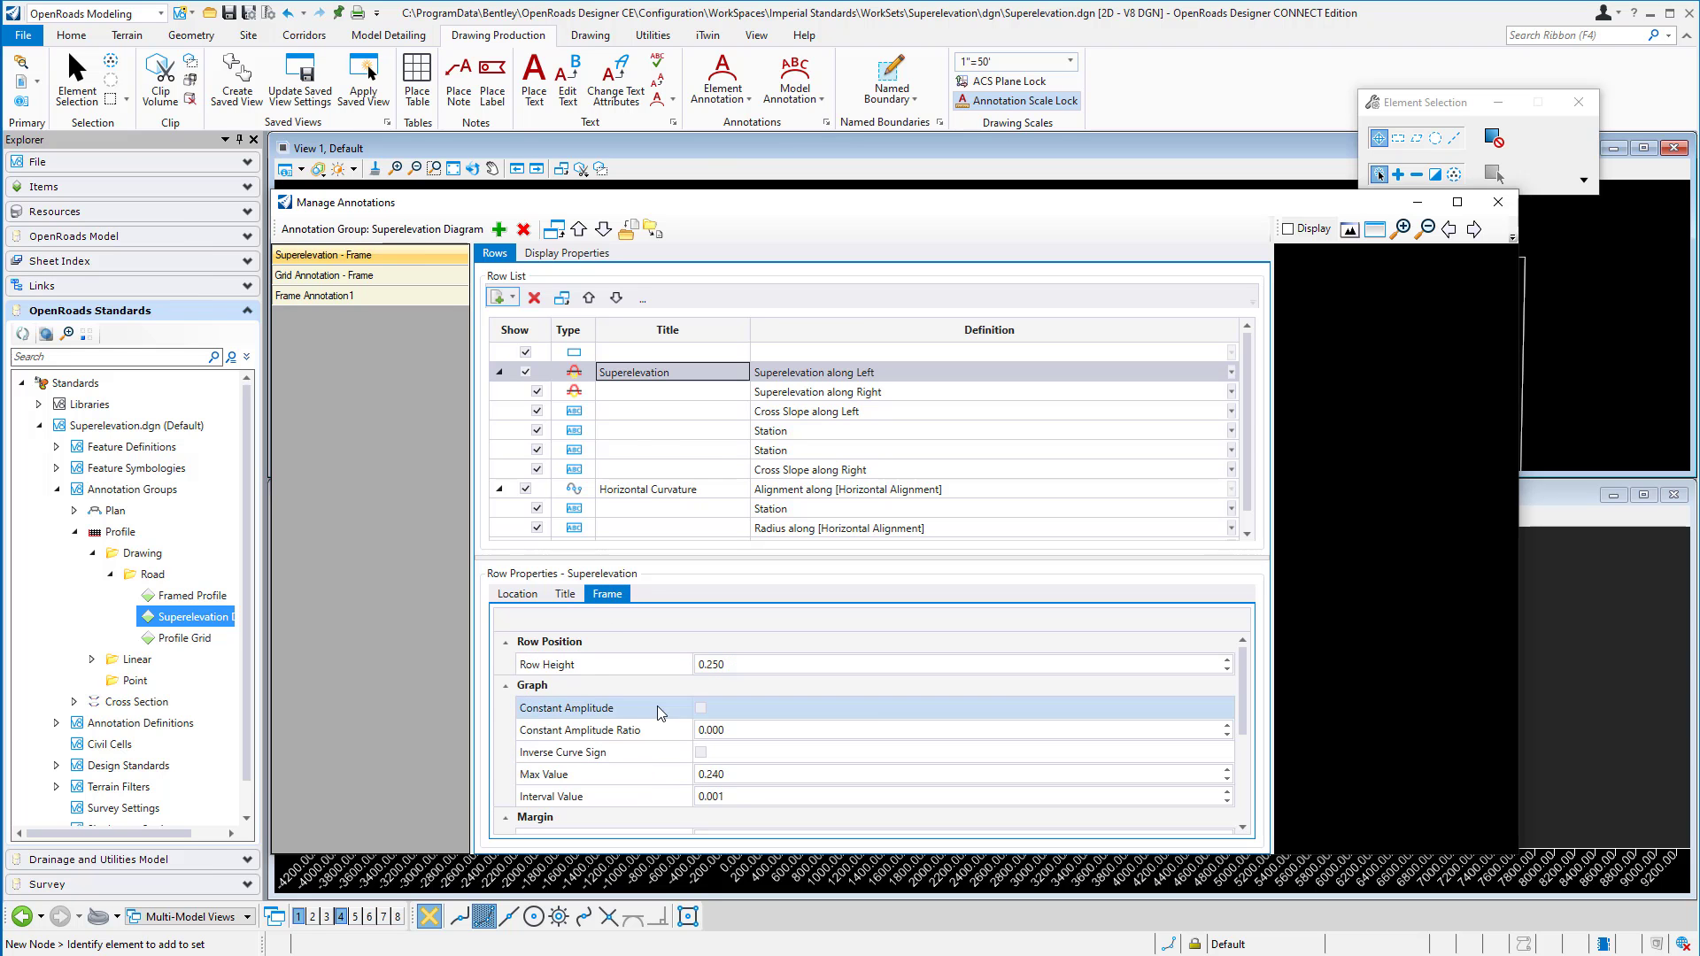
{"action": "left_click", "coordinate": [721, 664]}
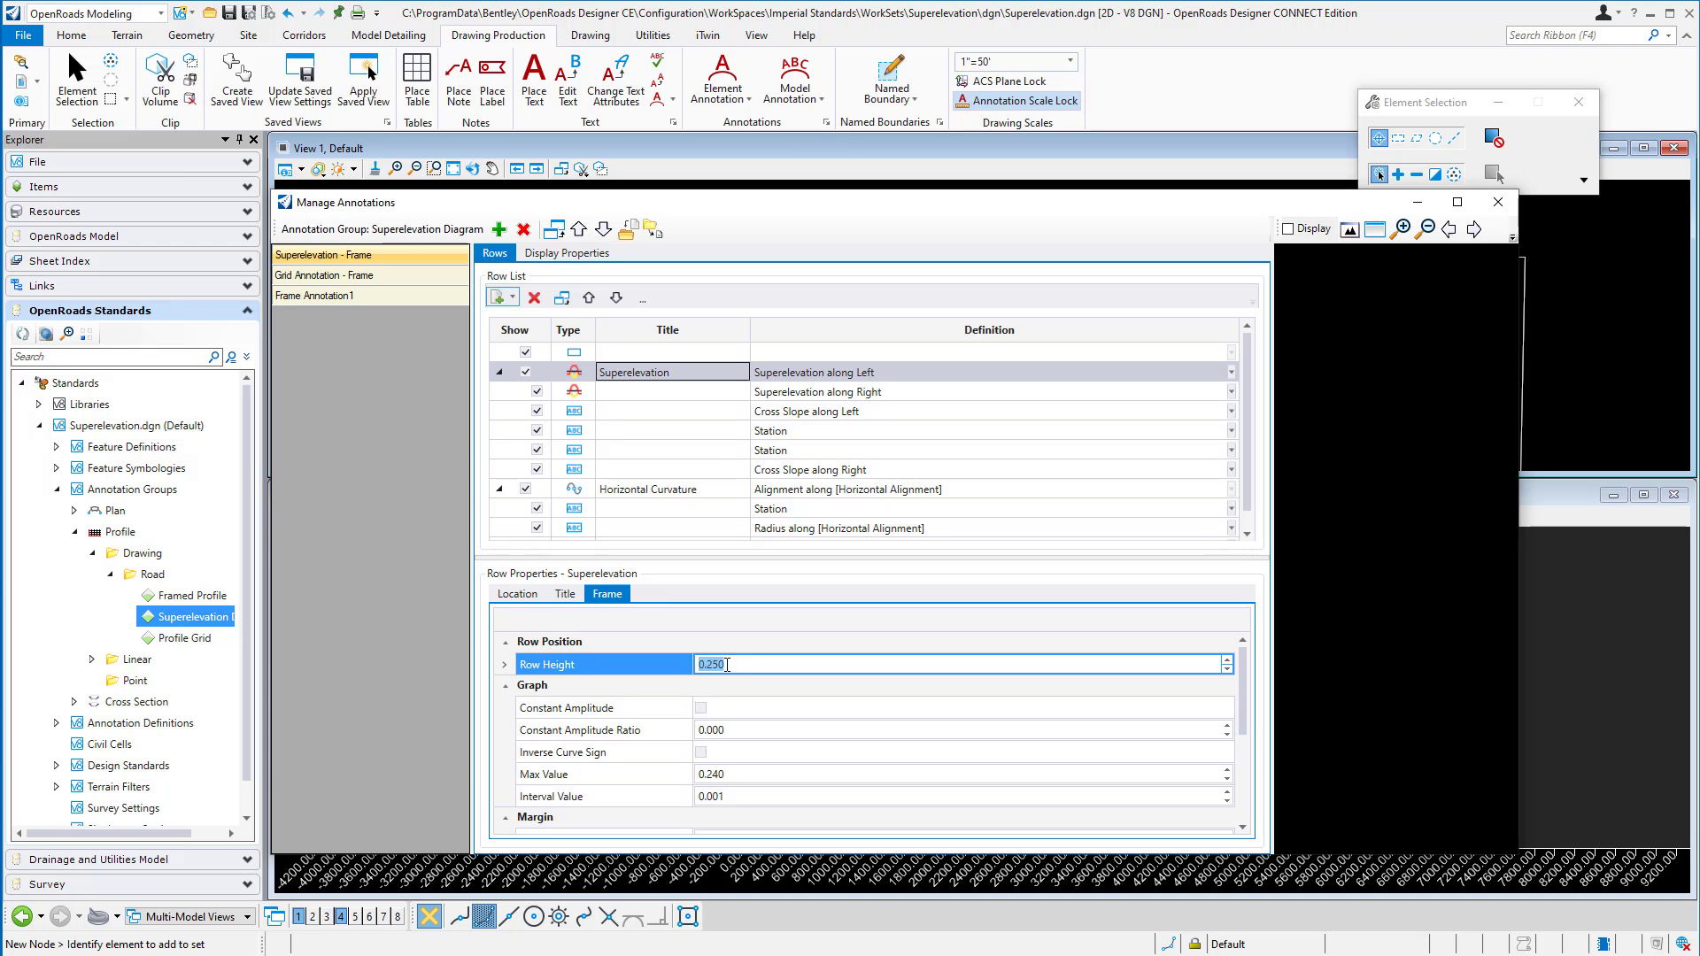
{"action": "type", "text": "-2.750"}
{"action": "scroll", "coordinate": [724, 668], "scroll_direction": "up", "scroll_amount": 3}
{"action": "left_click_drag", "start_coordinate": [1244, 687], "coordinate": [1240, 728]}
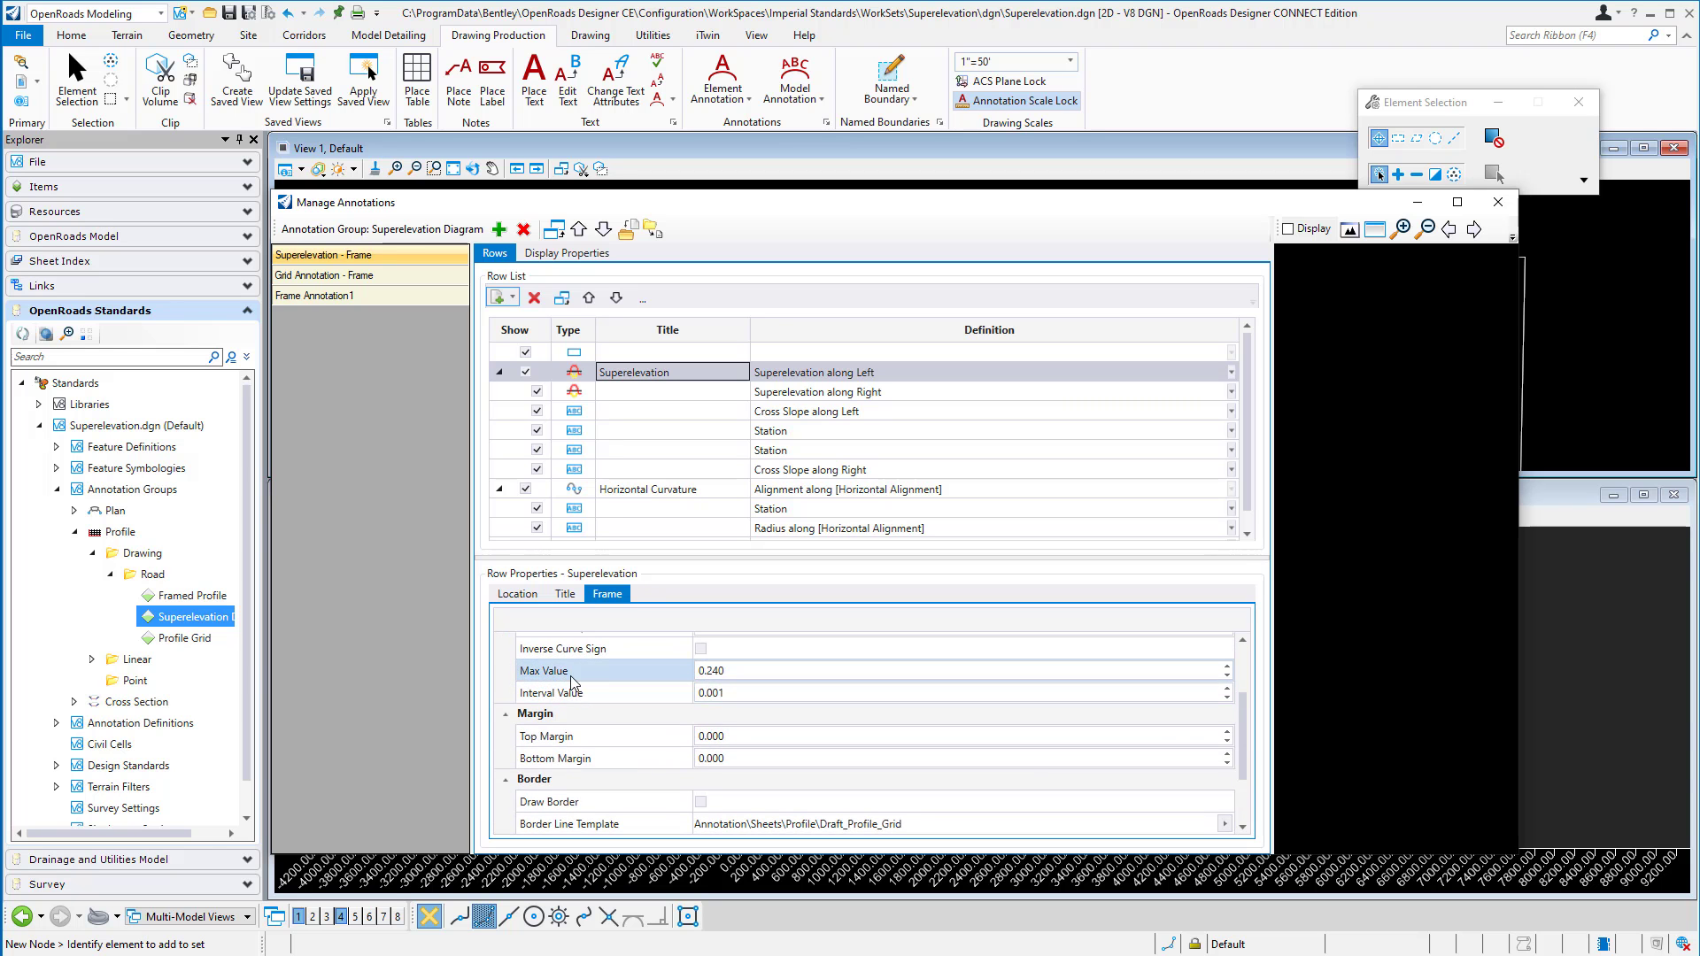
{"action": "left_click", "coordinate": [540, 672]}
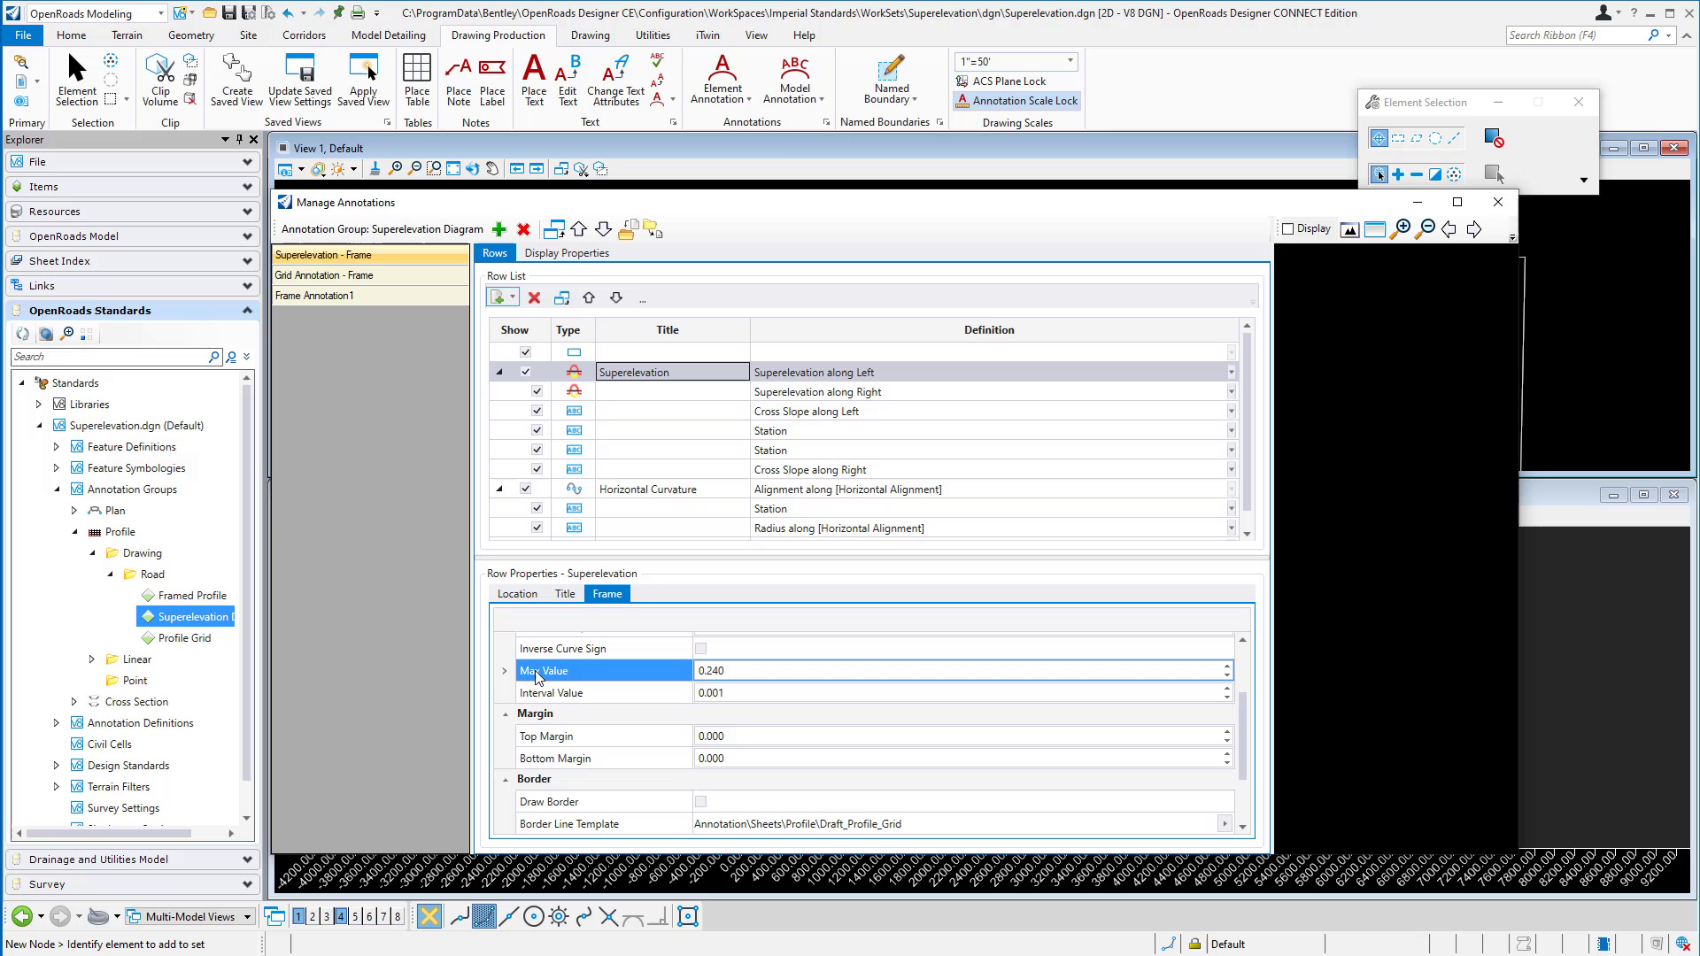
{"action": "left_click", "coordinate": [690, 671]}
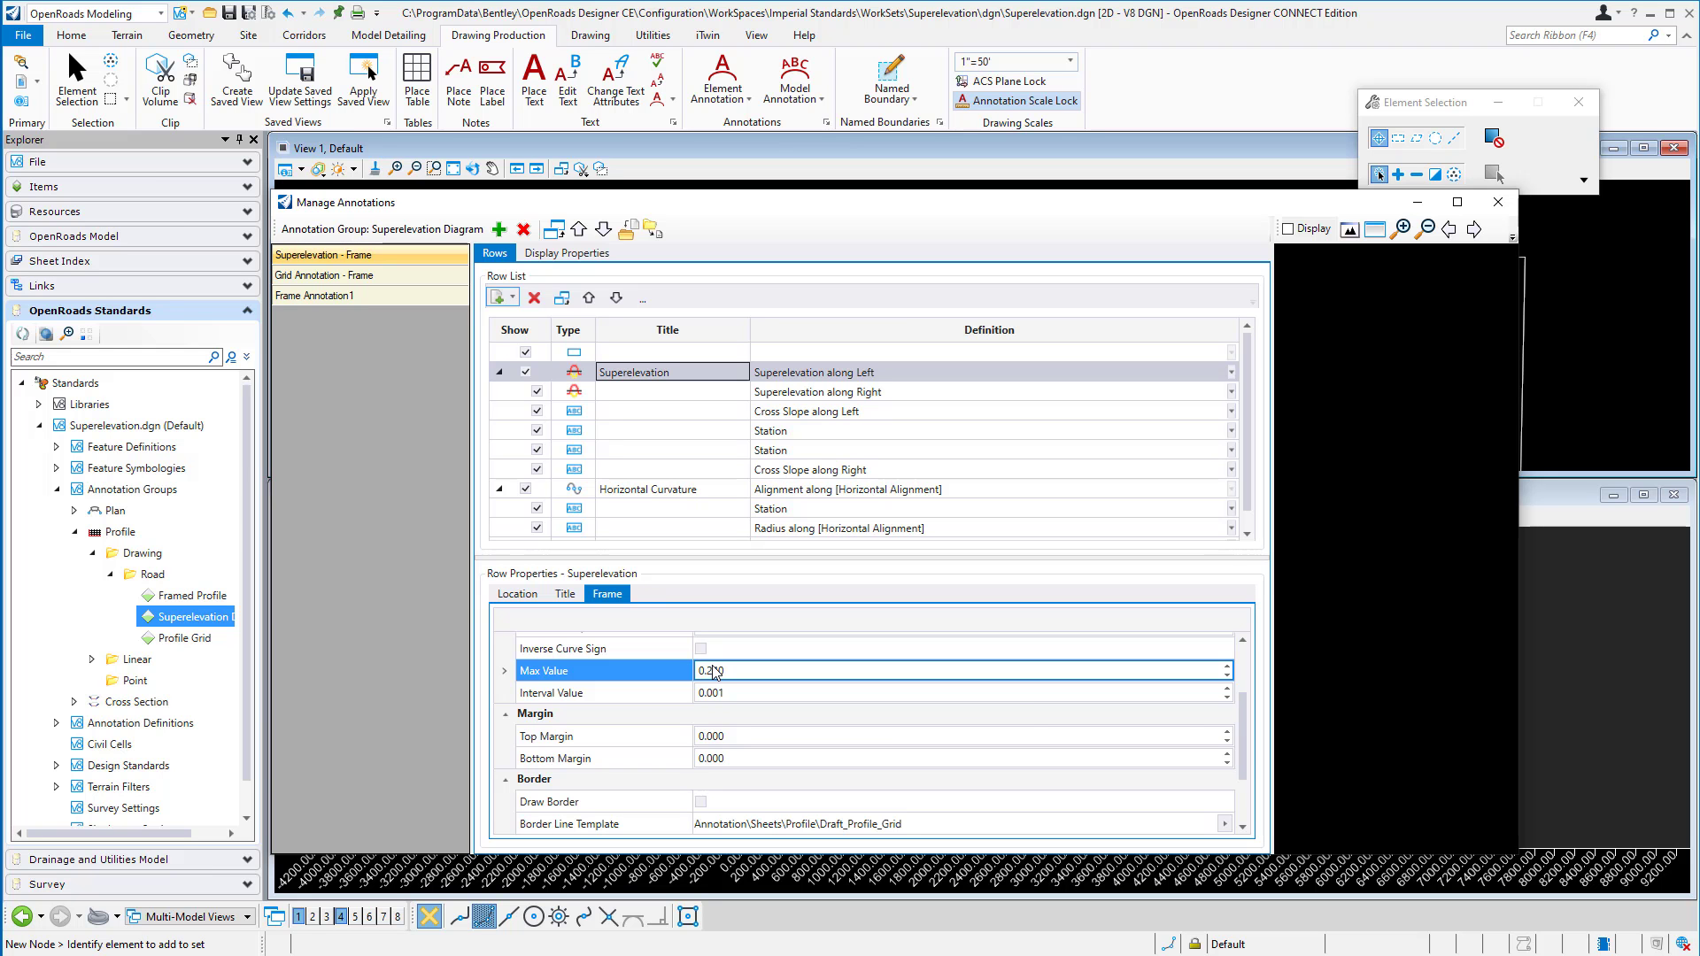
{"action": "scroll", "coordinate": [846, 666], "scroll_direction": "up", "scroll_amount": 2}
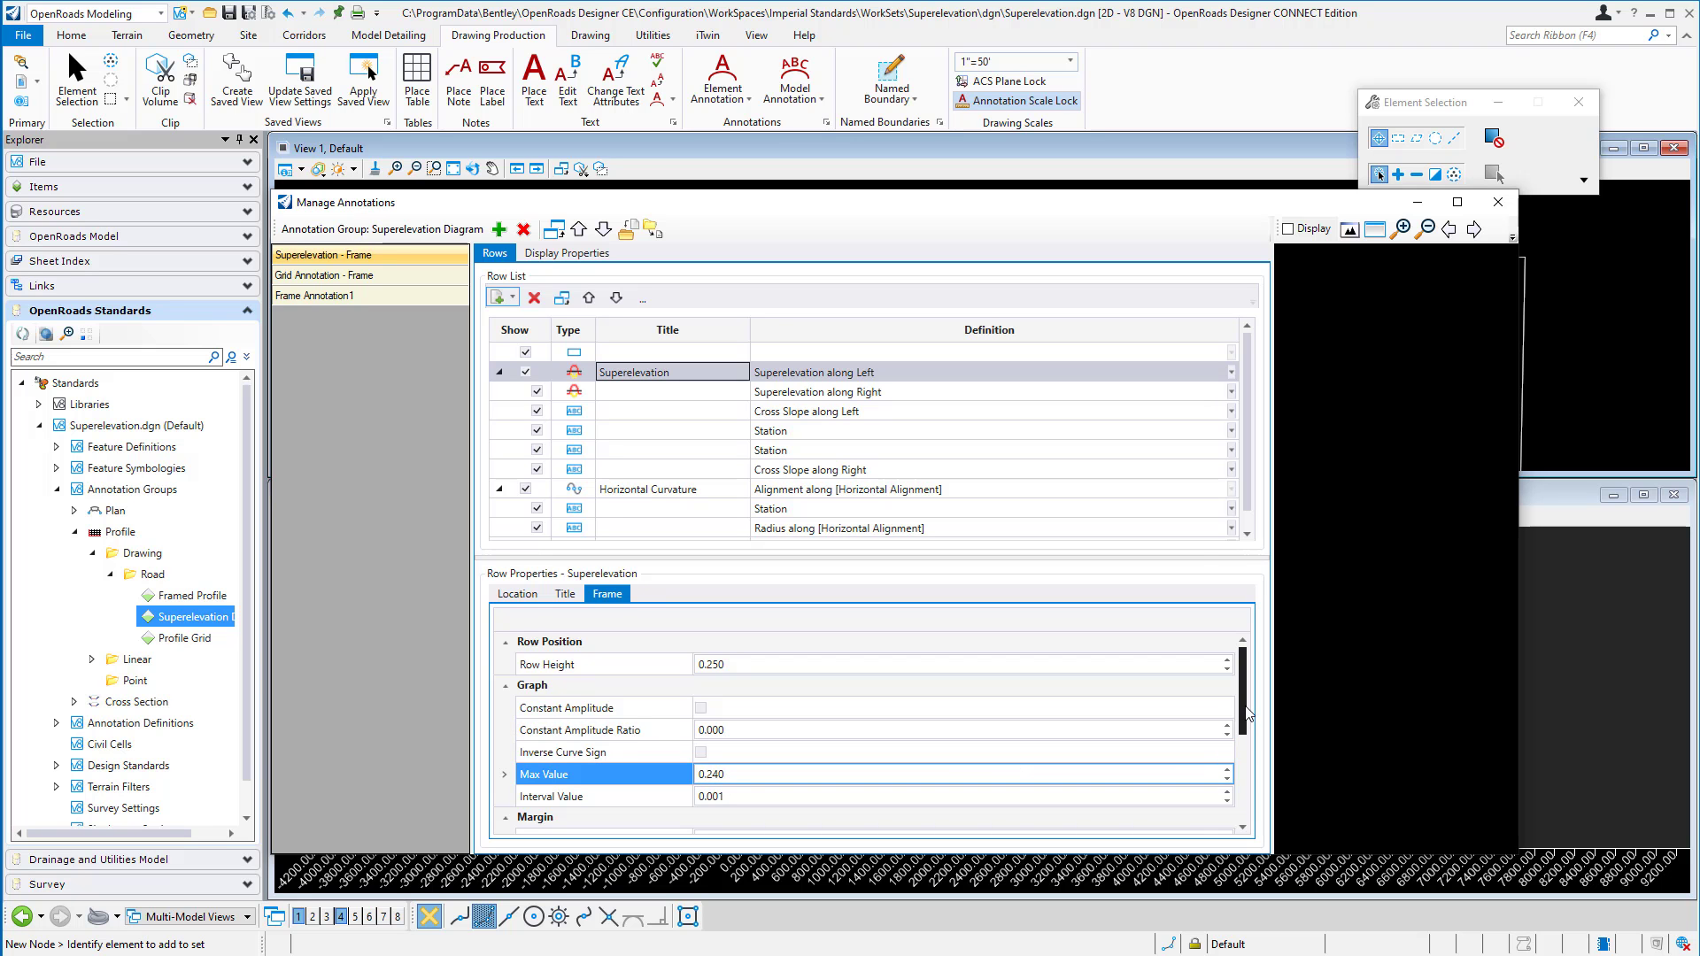
- Review the Superelevation row's border and line templates, and compare them with those of the Superelevation along Right row
{"action": "left_click_drag", "start_coordinate": [1248, 712], "coordinate": [1249, 802]}
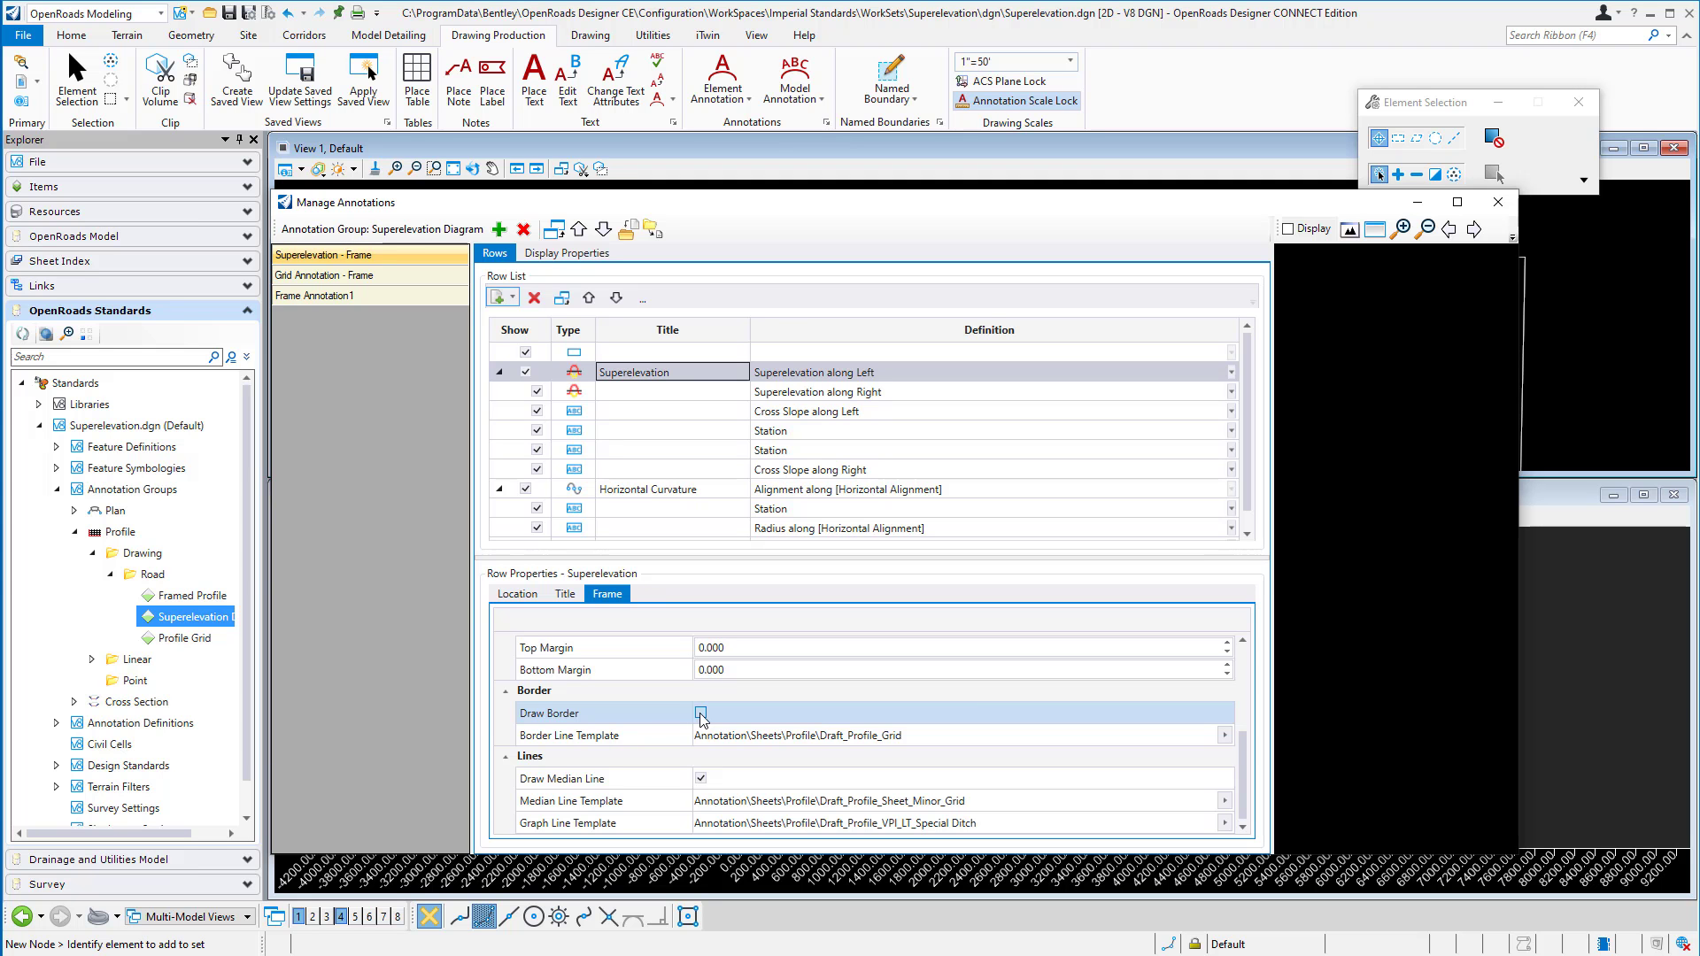
{"action": "left_click", "coordinate": [677, 804]}
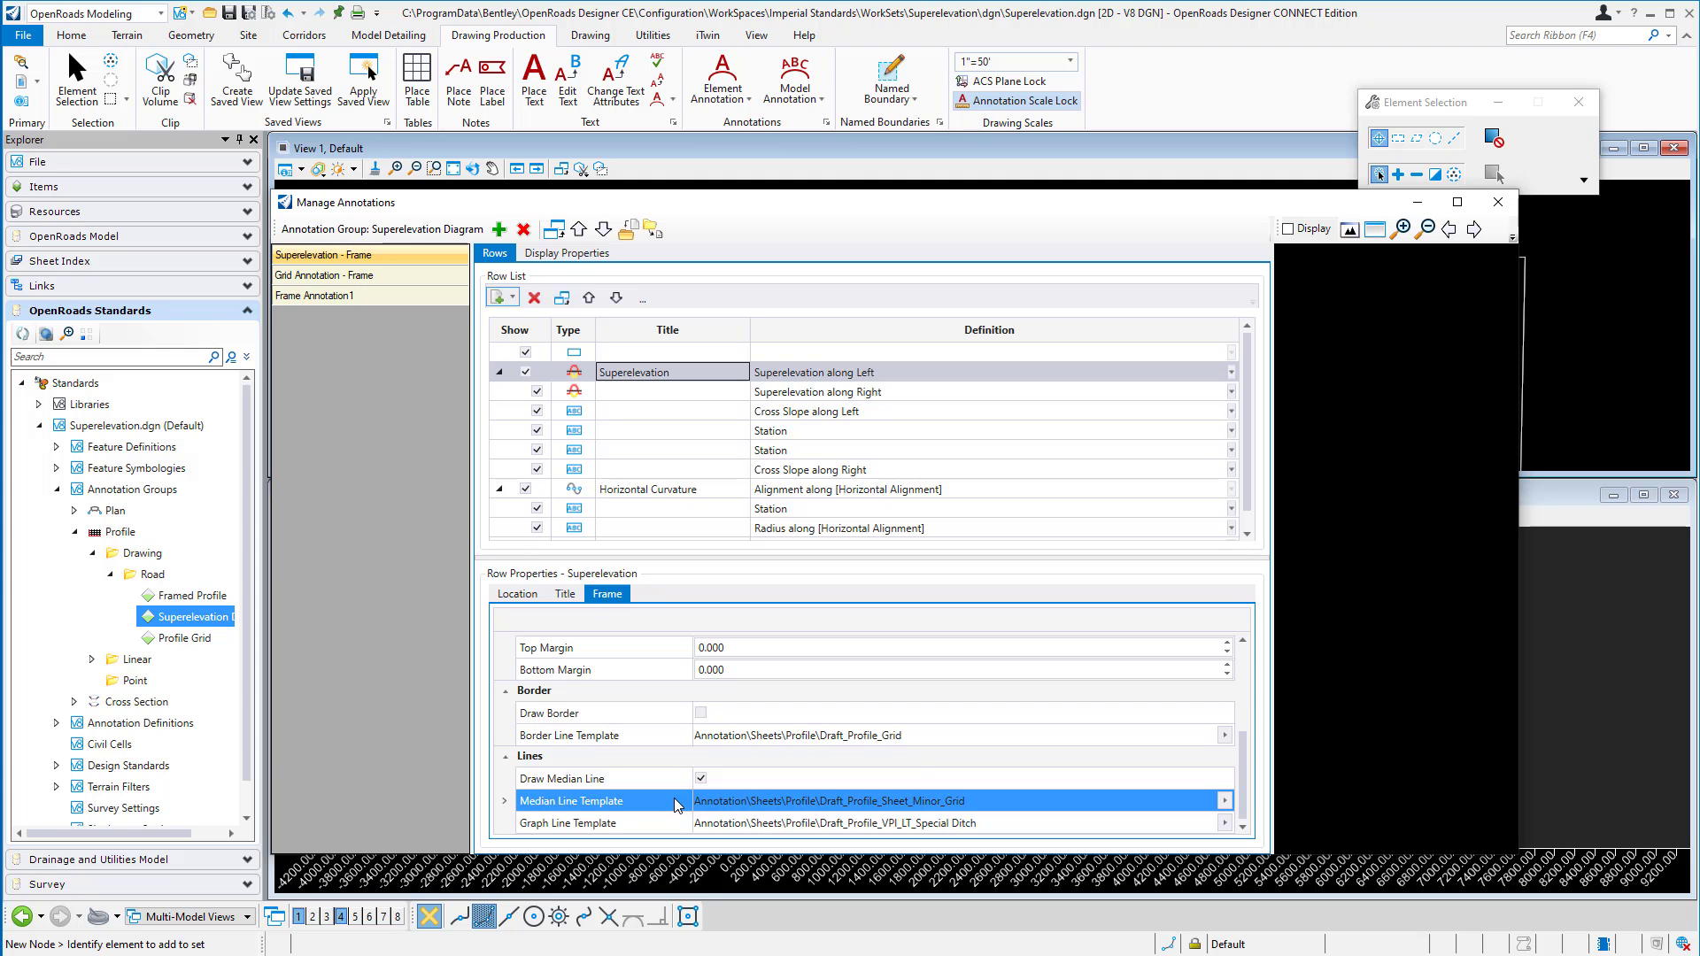
{"action": "left_click", "coordinate": [932, 824]}
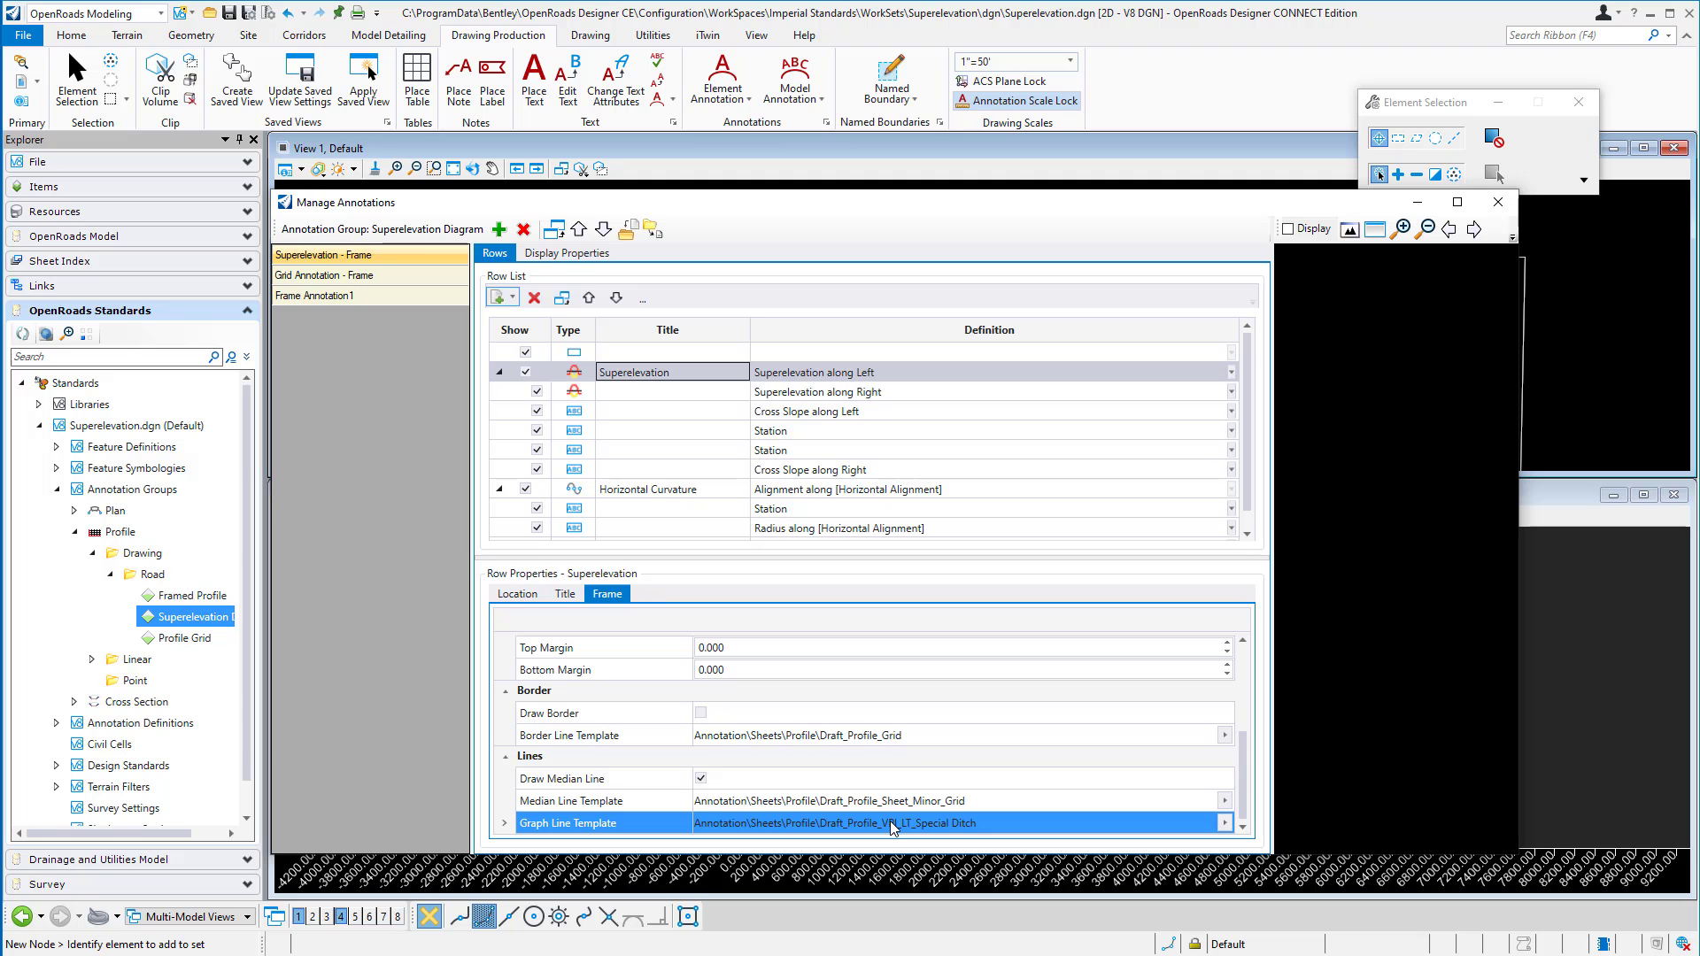
{"action": "left_click", "coordinate": [819, 395]}
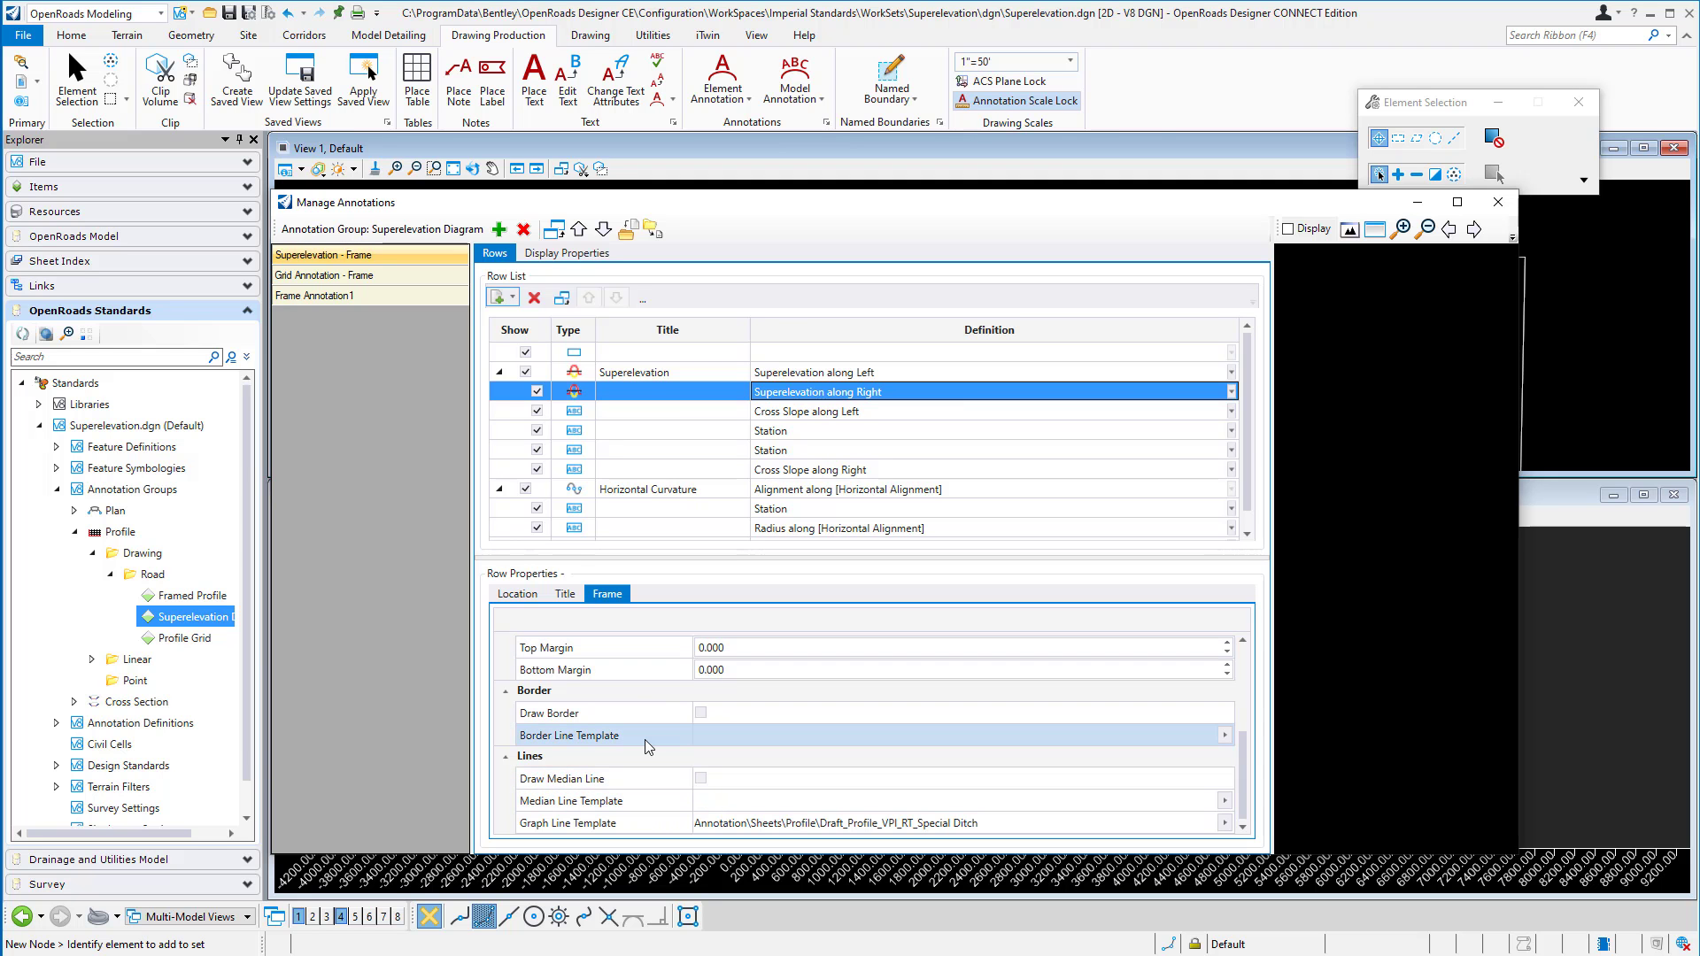
{"action": "left_click", "coordinate": [565, 594]}
{"action": "left_click", "coordinate": [604, 595]}
- Examine how the Cross Slope along Left and Cross Slope along Right label rows are defined from the Superelevation Transition
{"action": "left_click", "coordinate": [693, 411]}
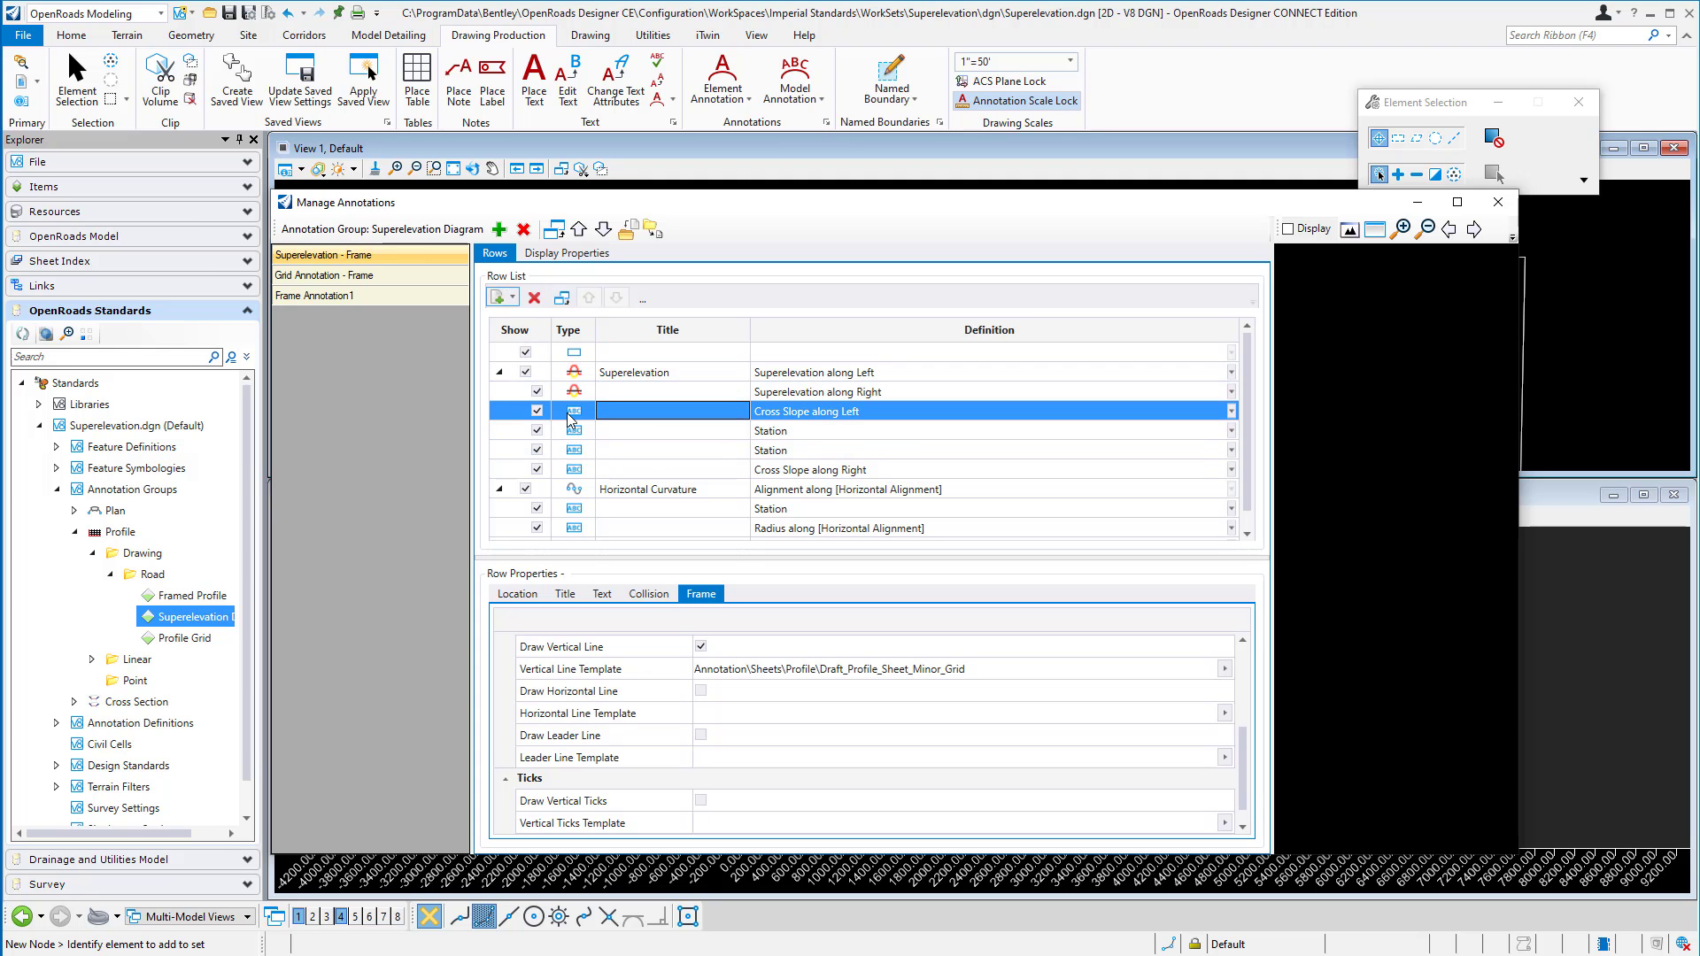
{"action": "left_click", "coordinate": [515, 301]}
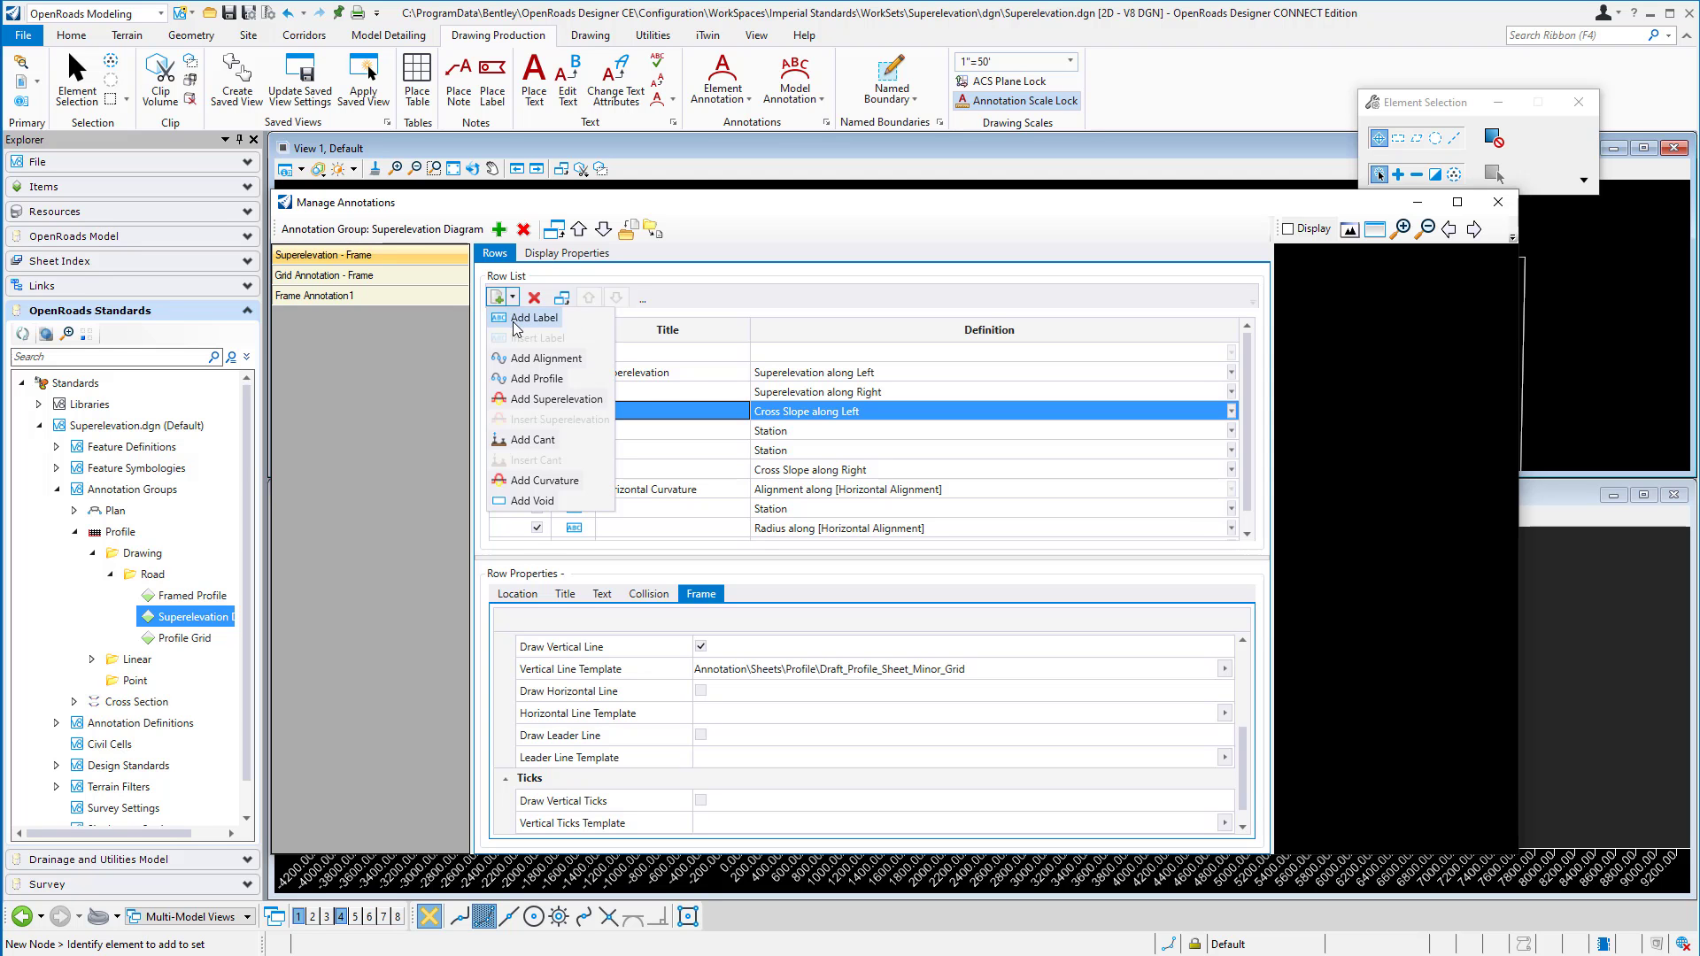
{"action": "left_click", "coordinate": [697, 450]}
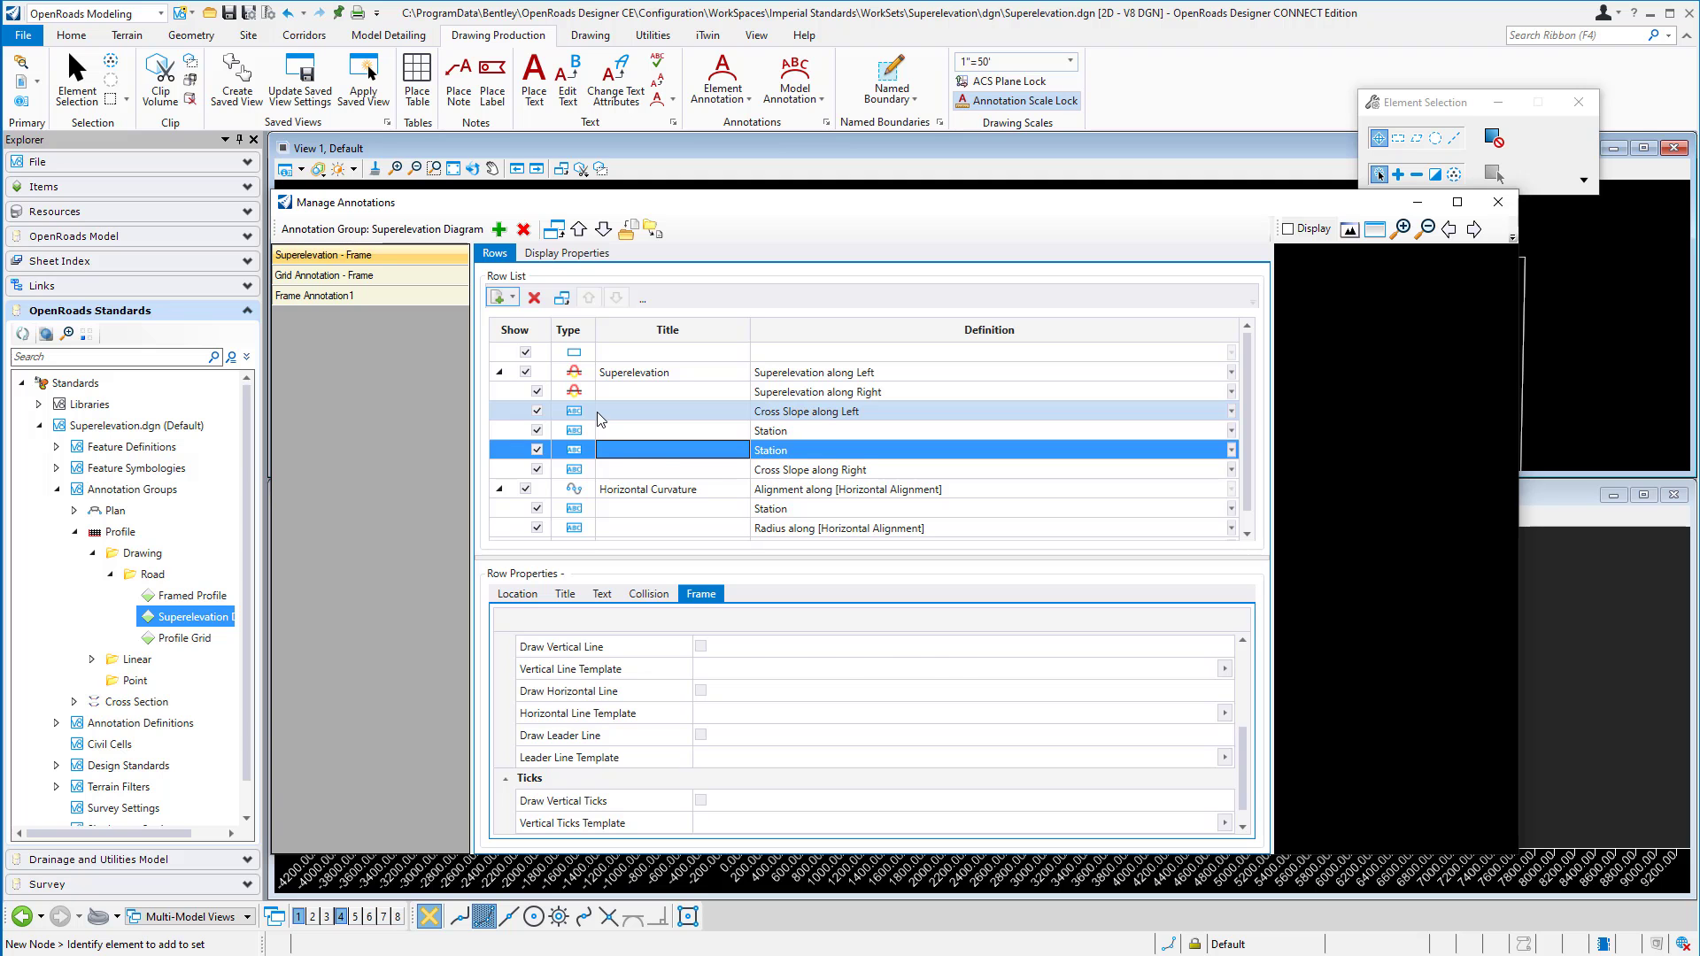
{"action": "left_click", "coordinate": [602, 417]}
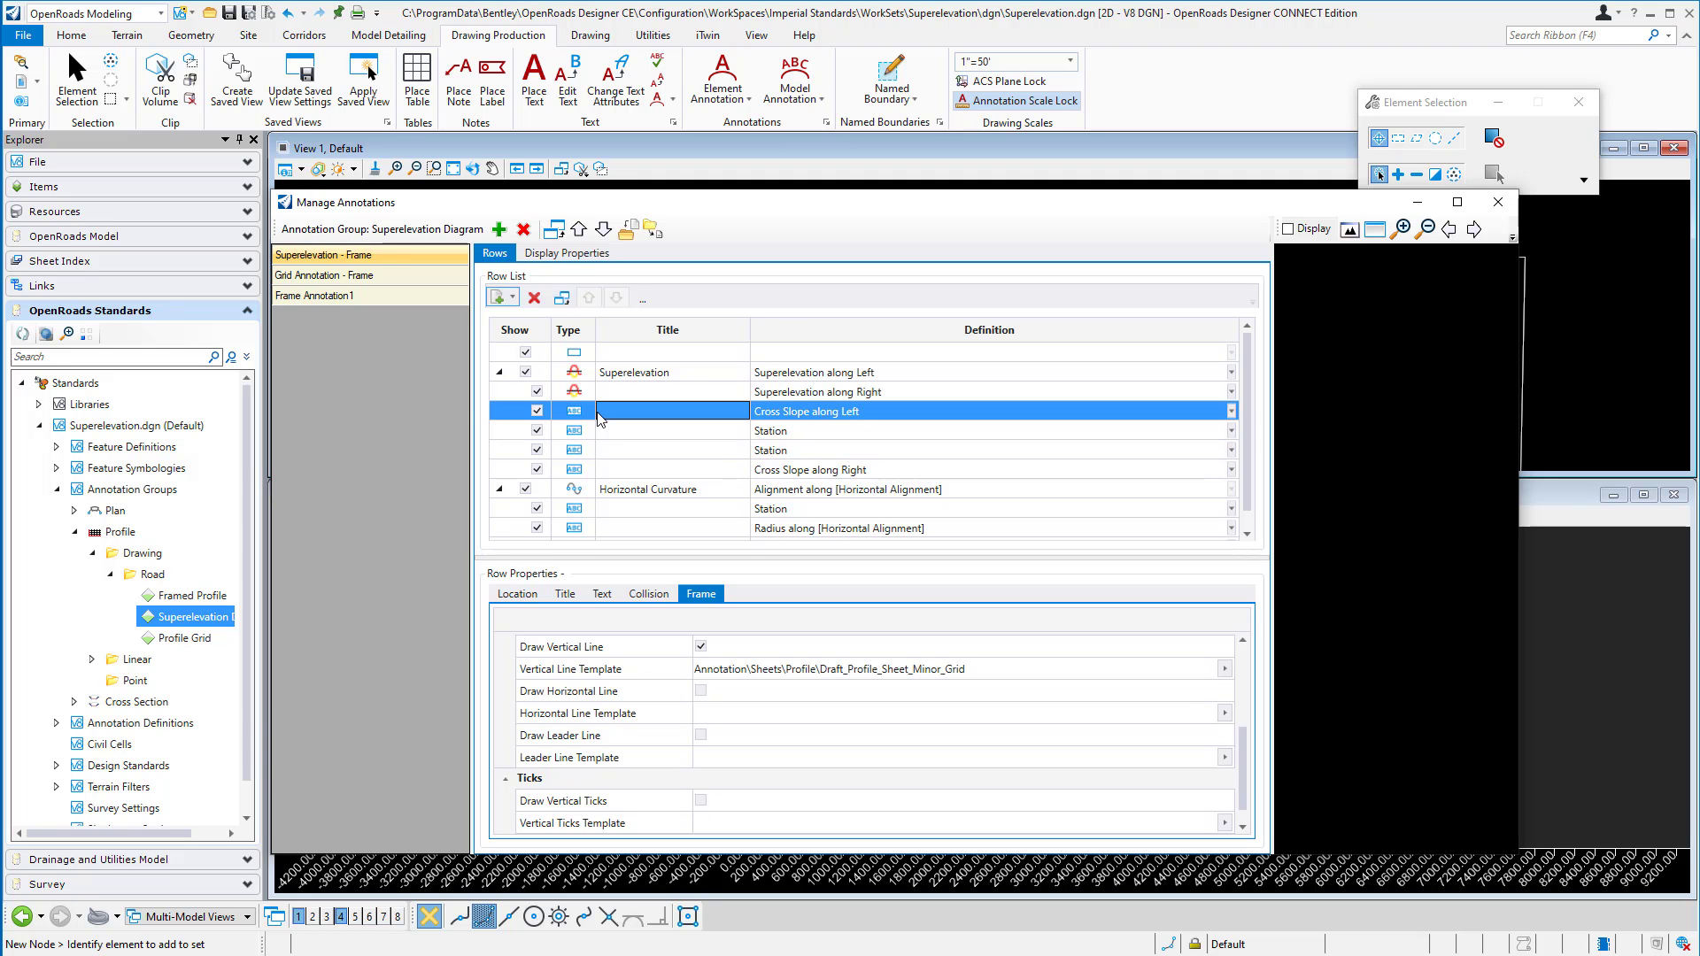
{"action": "left_click", "coordinate": [792, 413]}
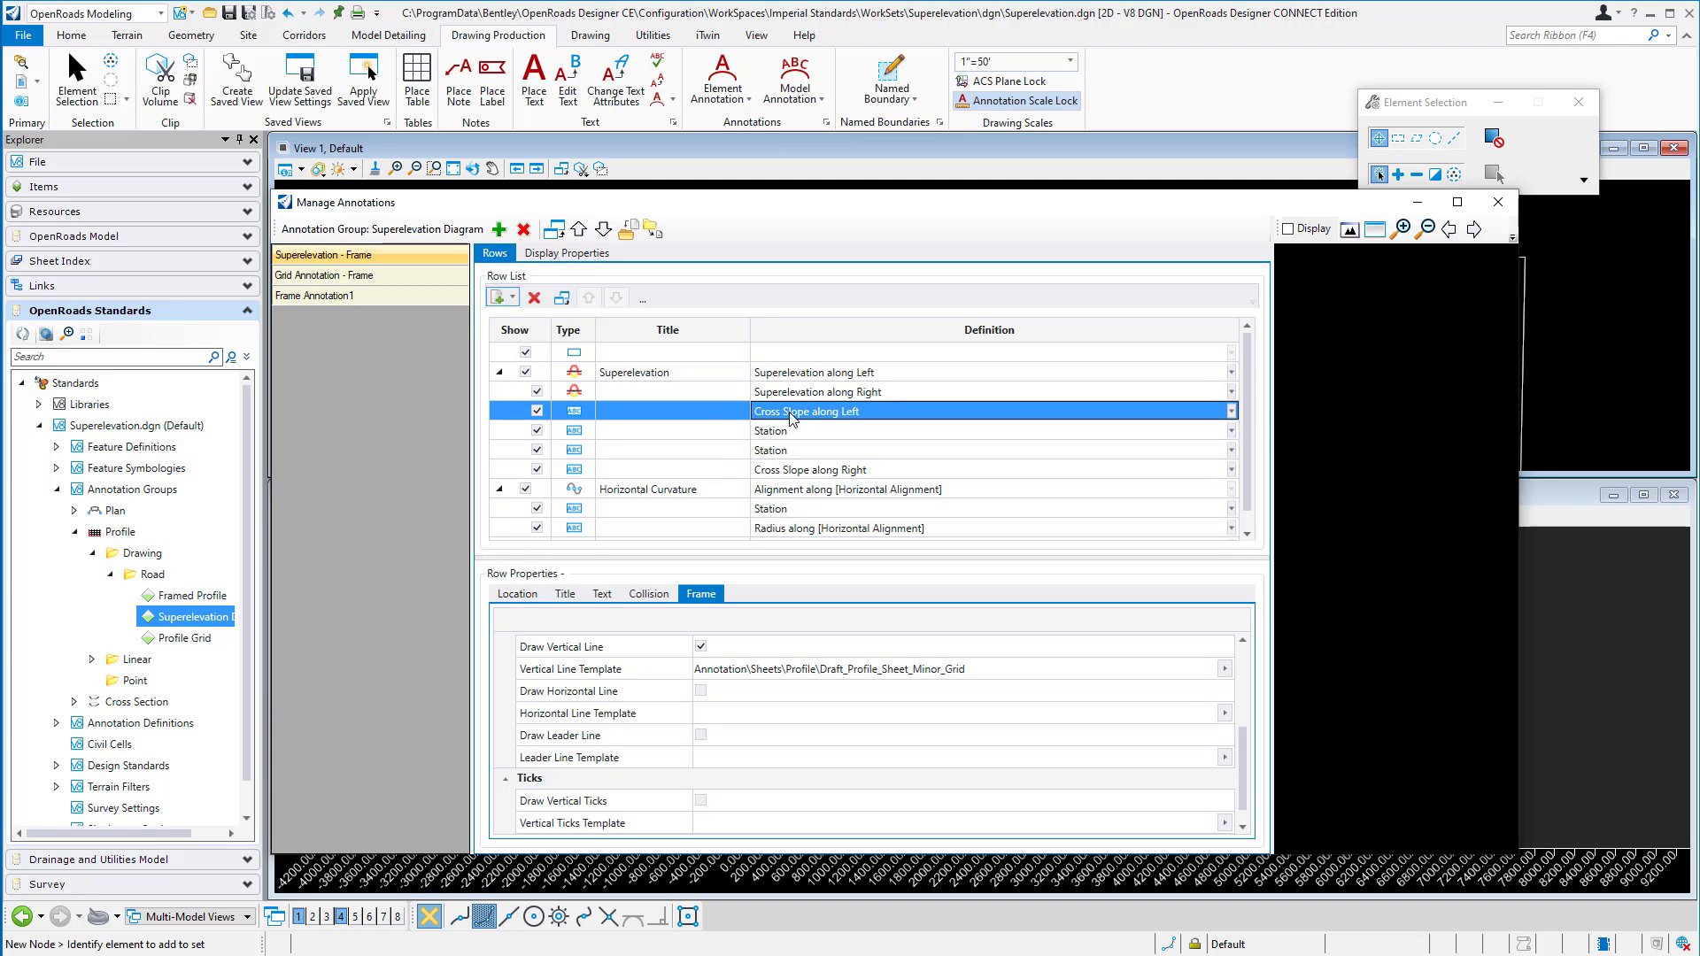
{"action": "left_click", "coordinate": [1232, 411]}
{"action": "left_click", "coordinate": [1063, 433]}
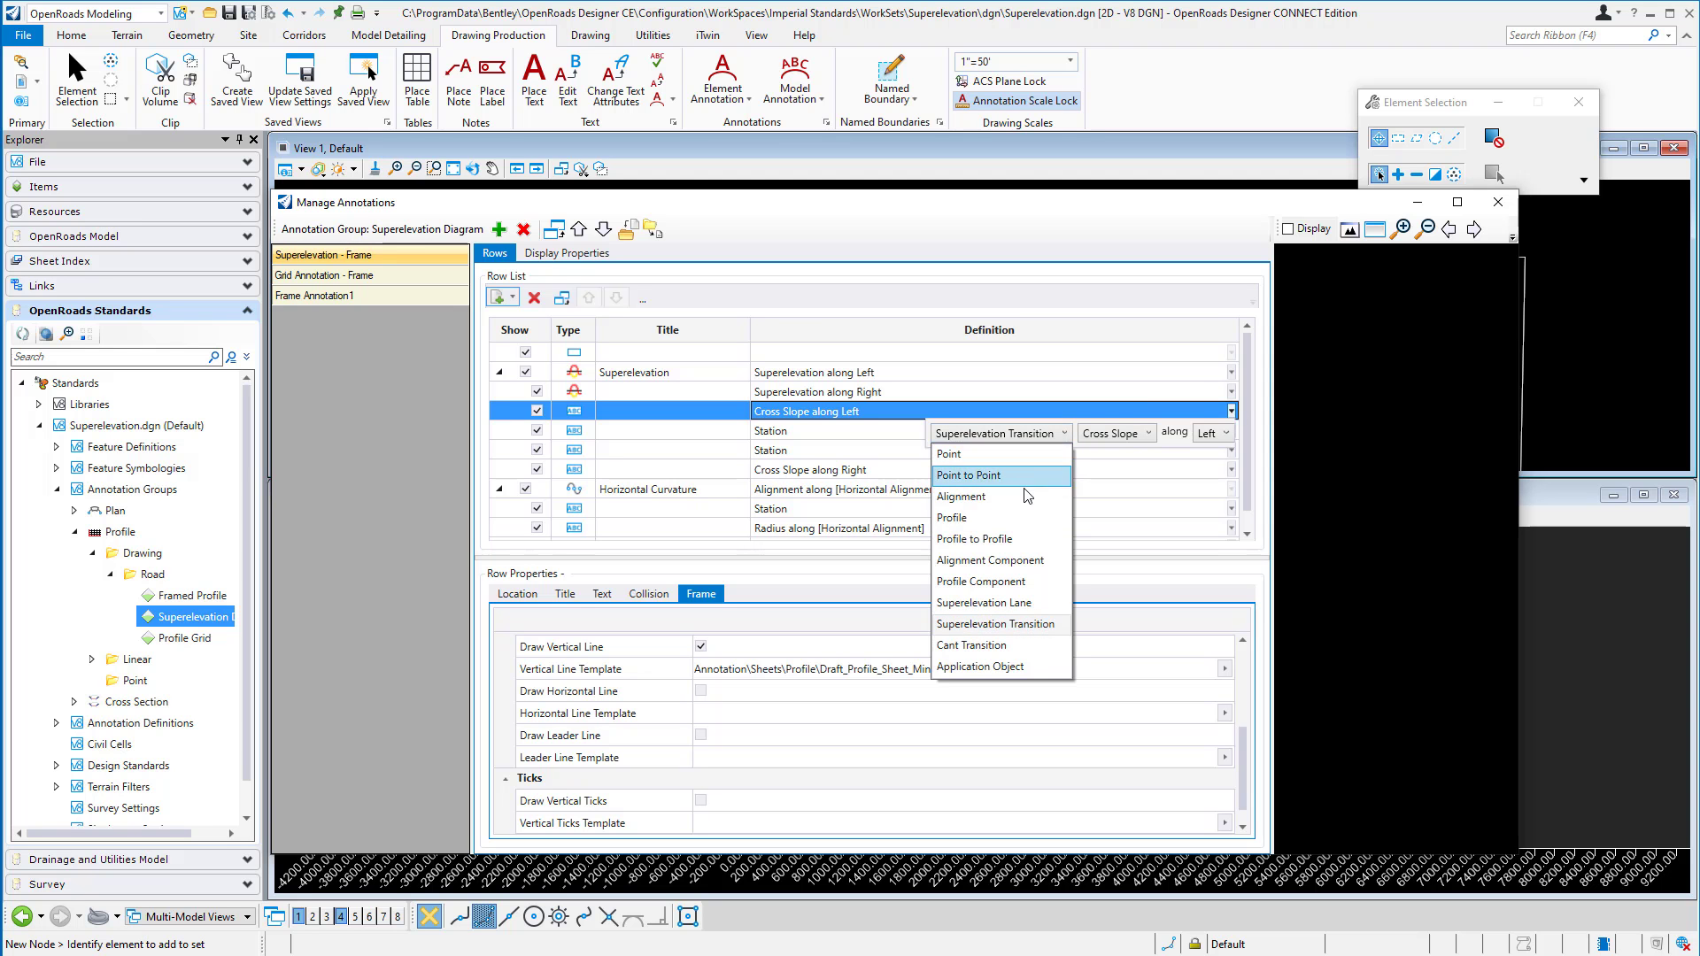
{"action": "left_click", "coordinate": [1014, 625]}
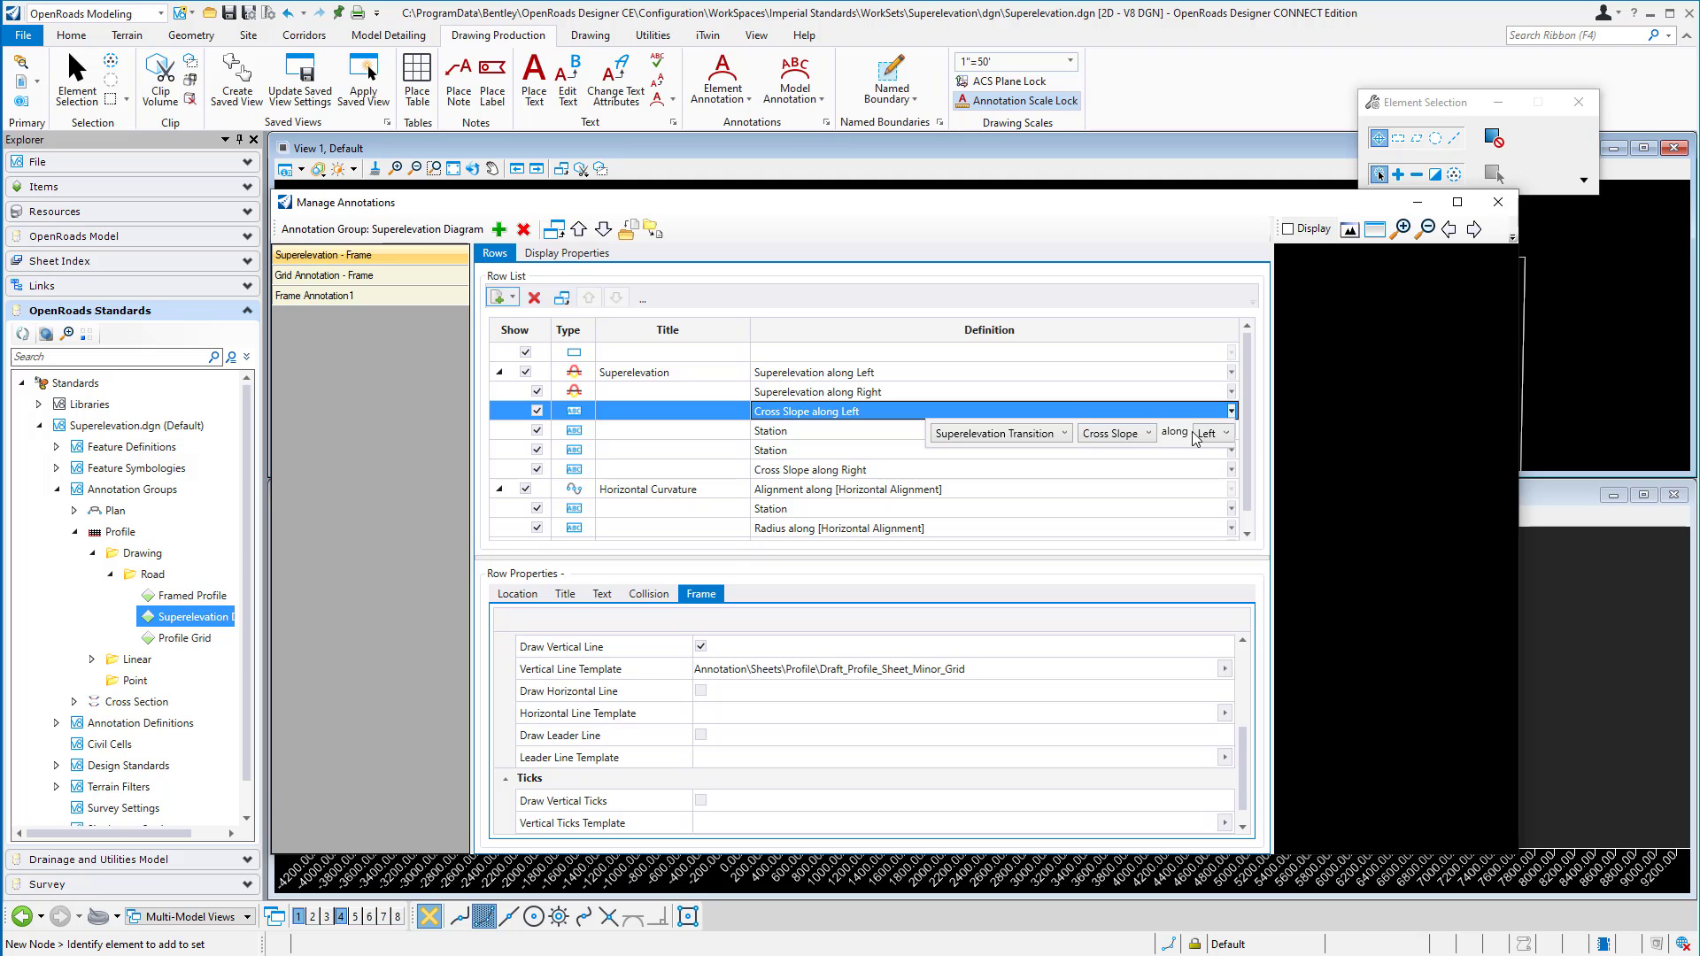
{"action": "left_click", "coordinate": [801, 472]}
{"action": "left_click", "coordinate": [1231, 469]}
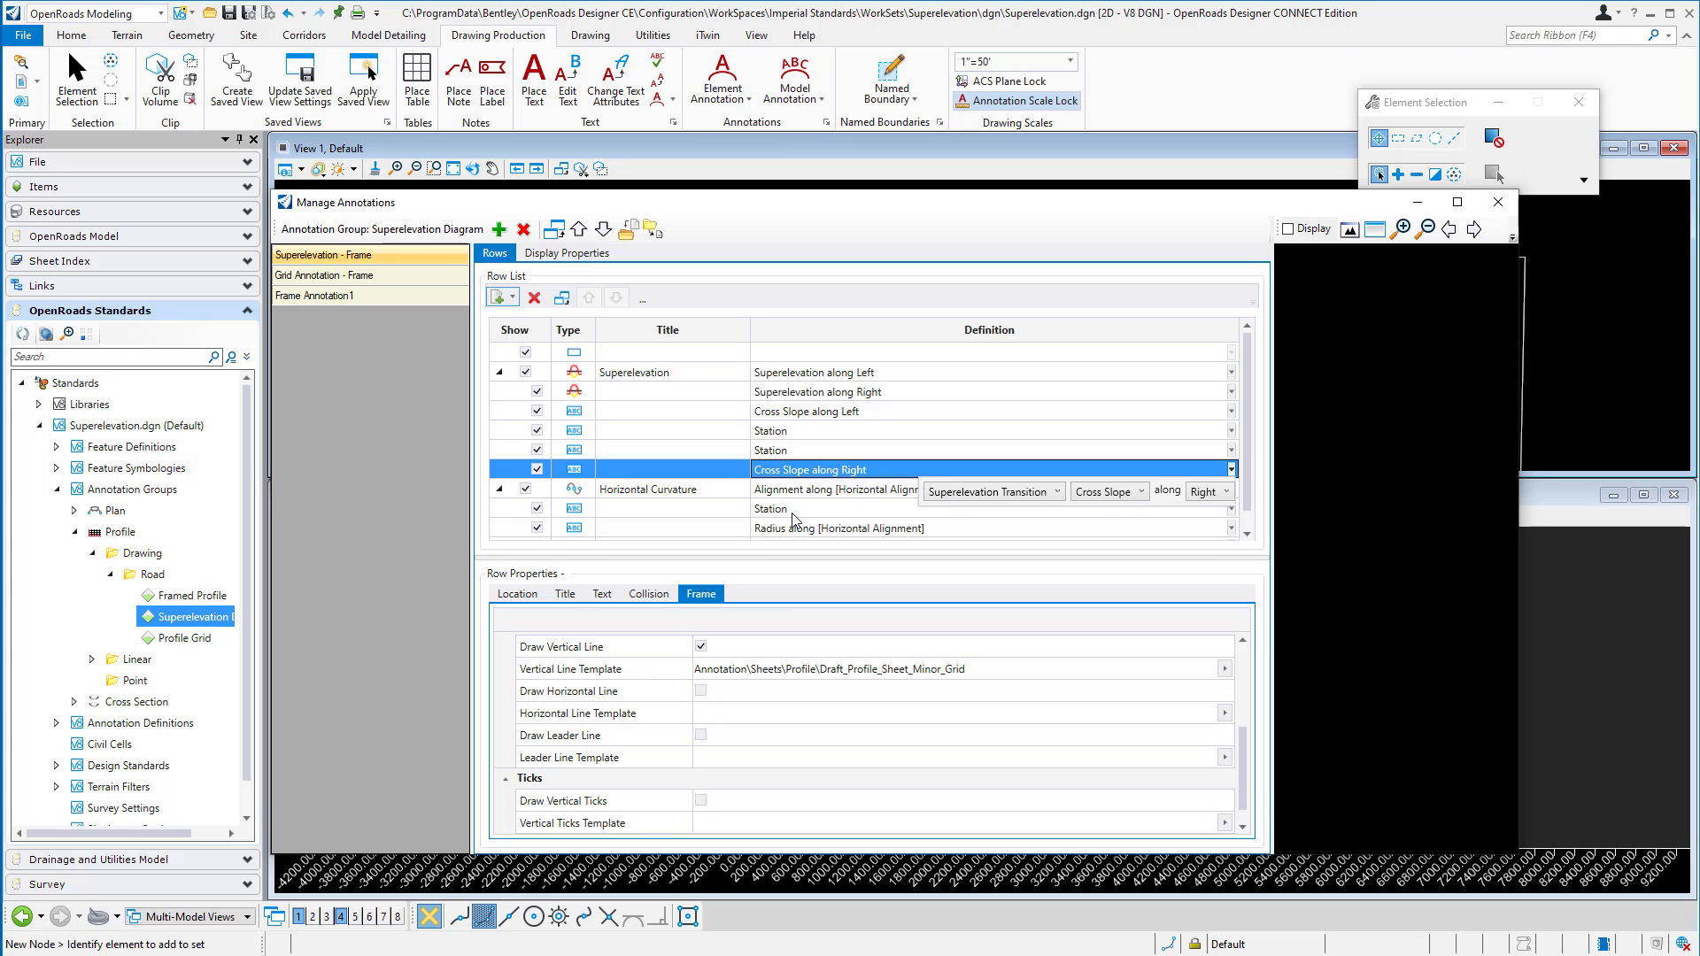
- Inspect the location filter of the Cross Slope along Left row and keep it along Left
{"action": "left_click", "coordinate": [809, 413]}
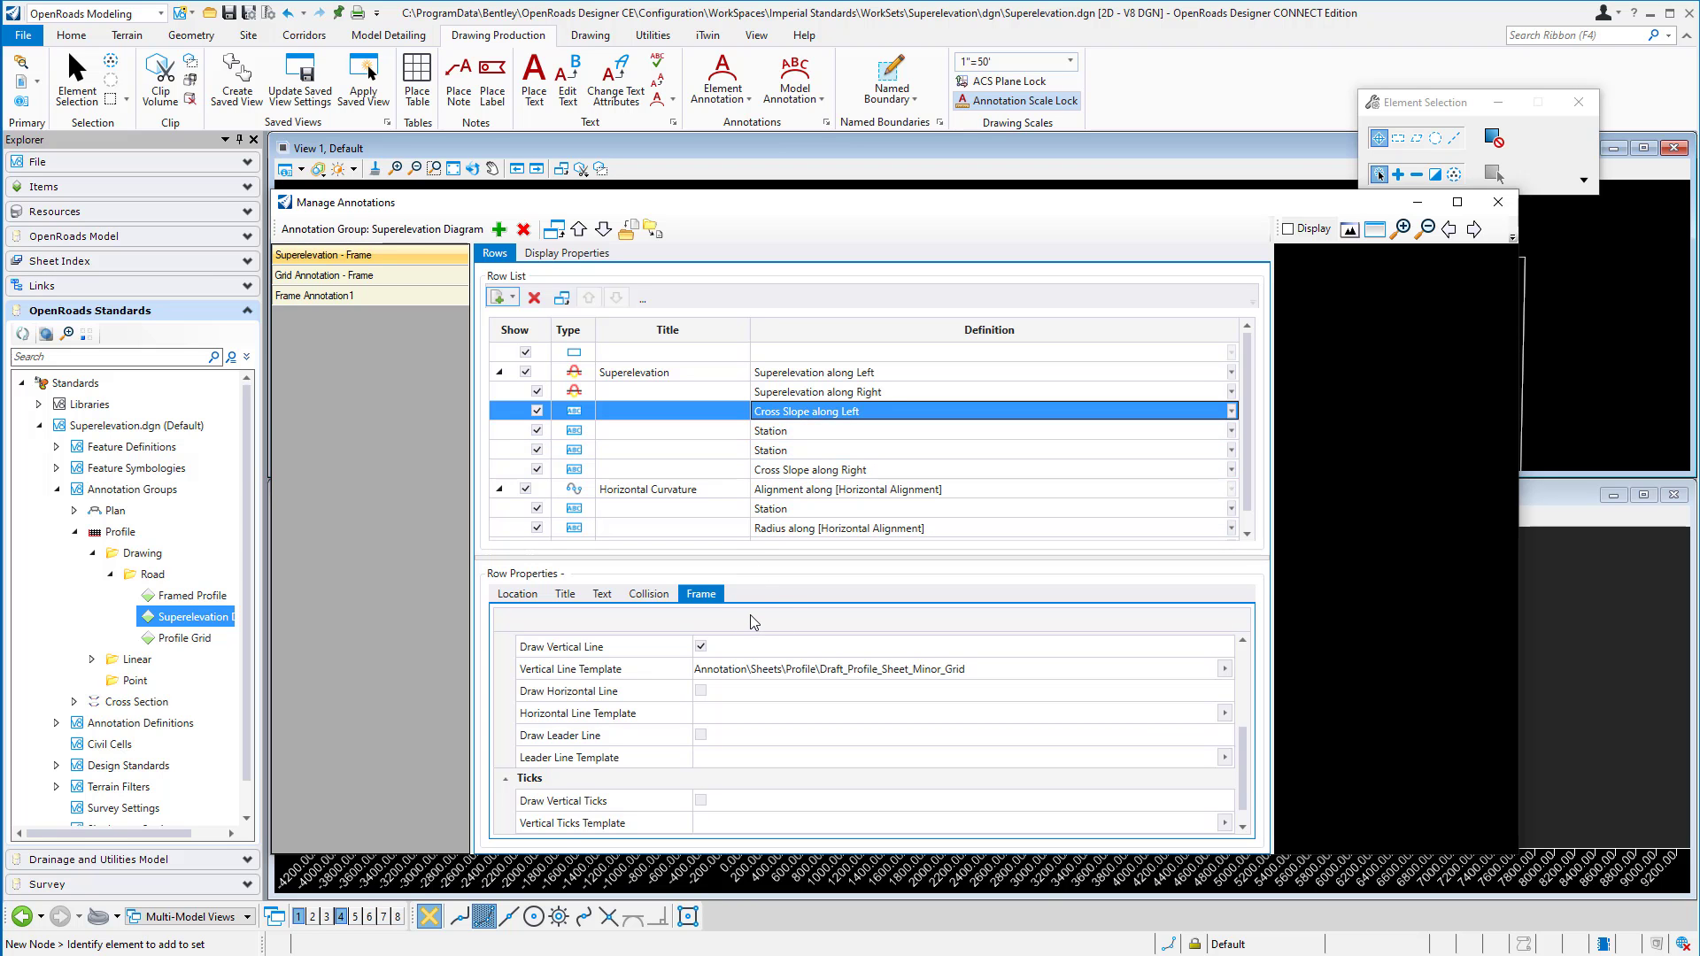
{"action": "left_click", "coordinate": [542, 600]}
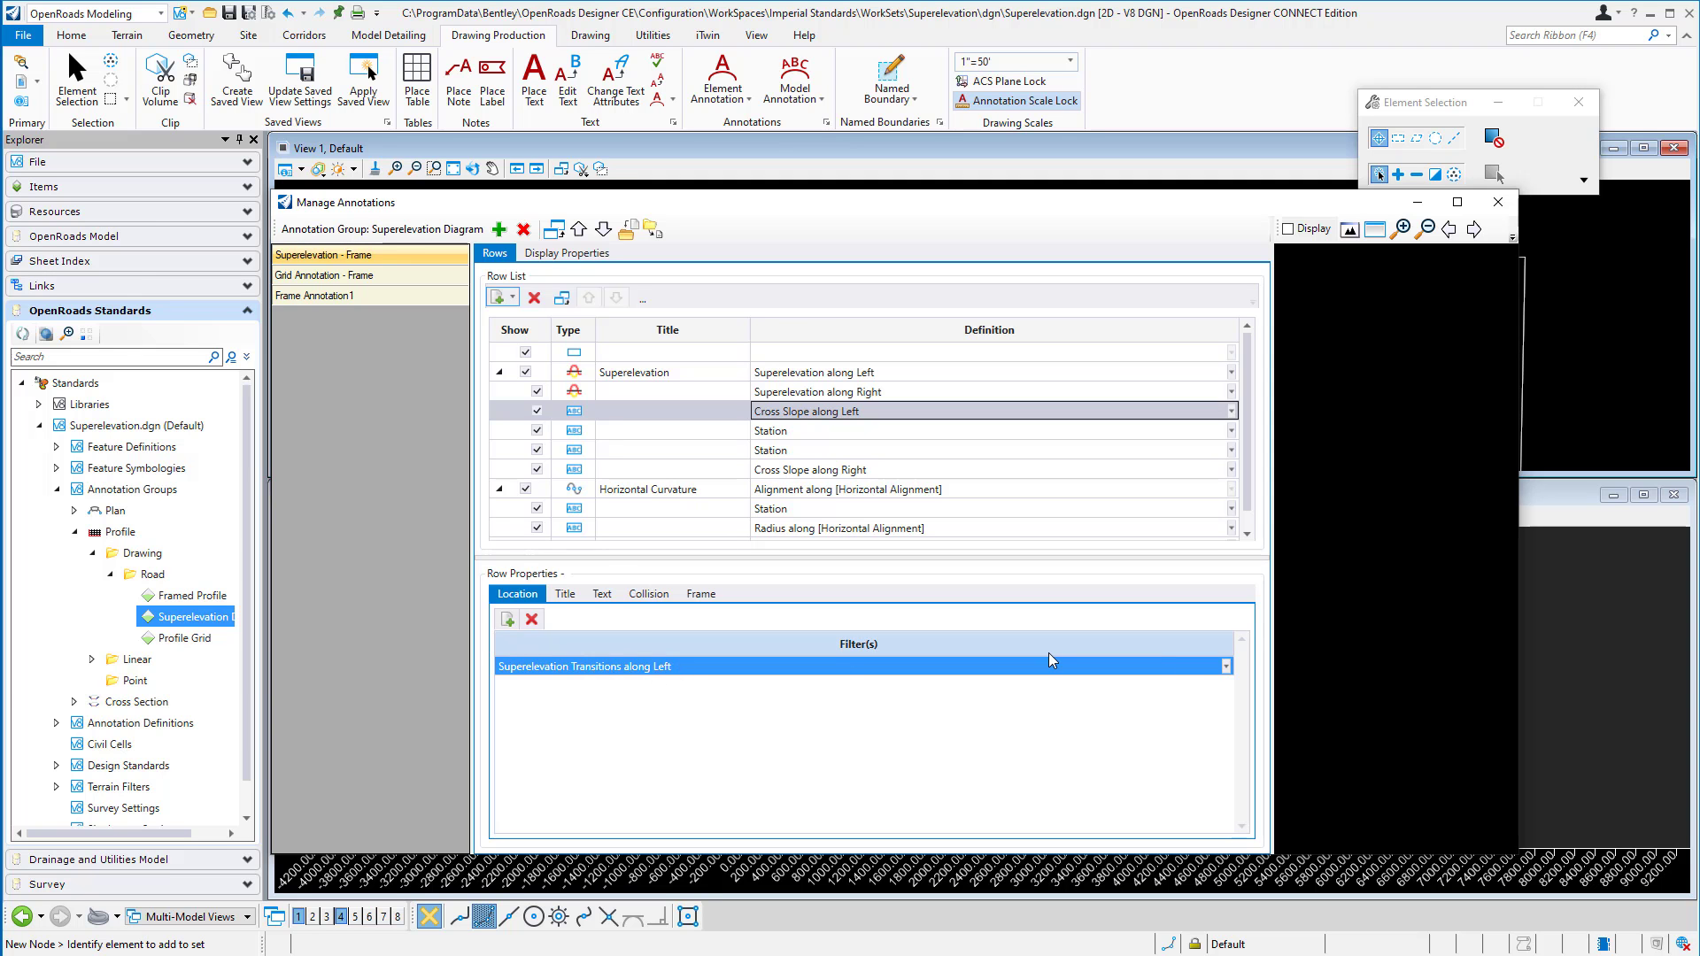
{"action": "left_click", "coordinate": [1227, 667]}
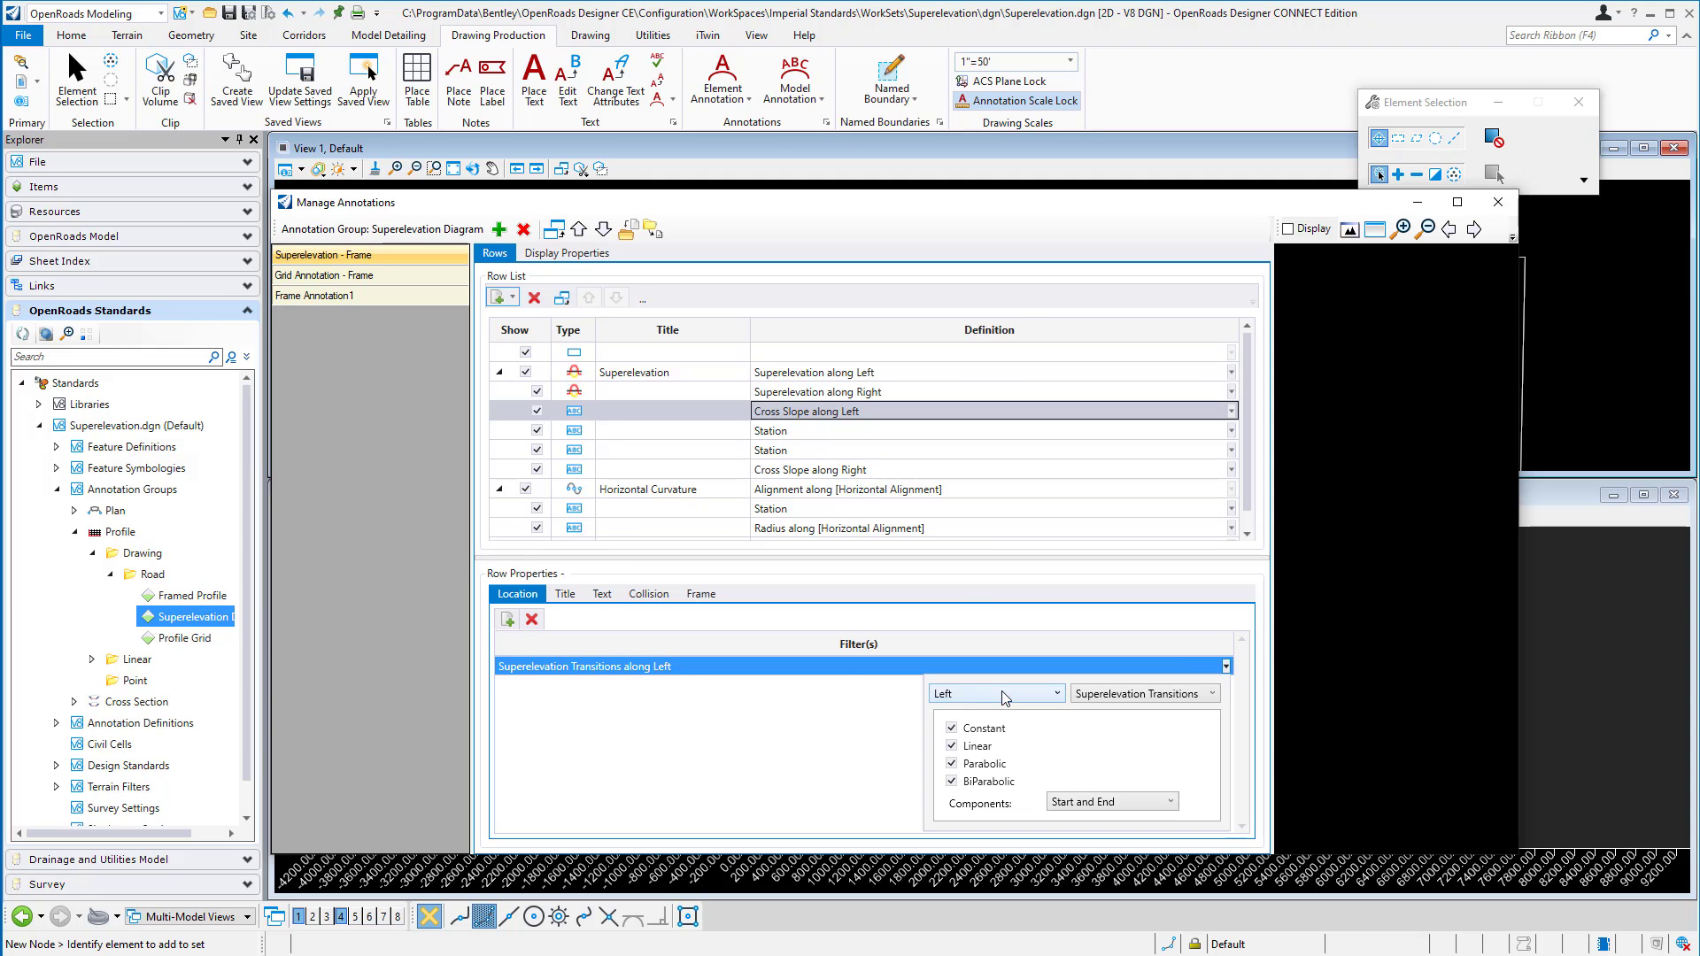
{"action": "left_click", "coordinate": [1009, 695]}
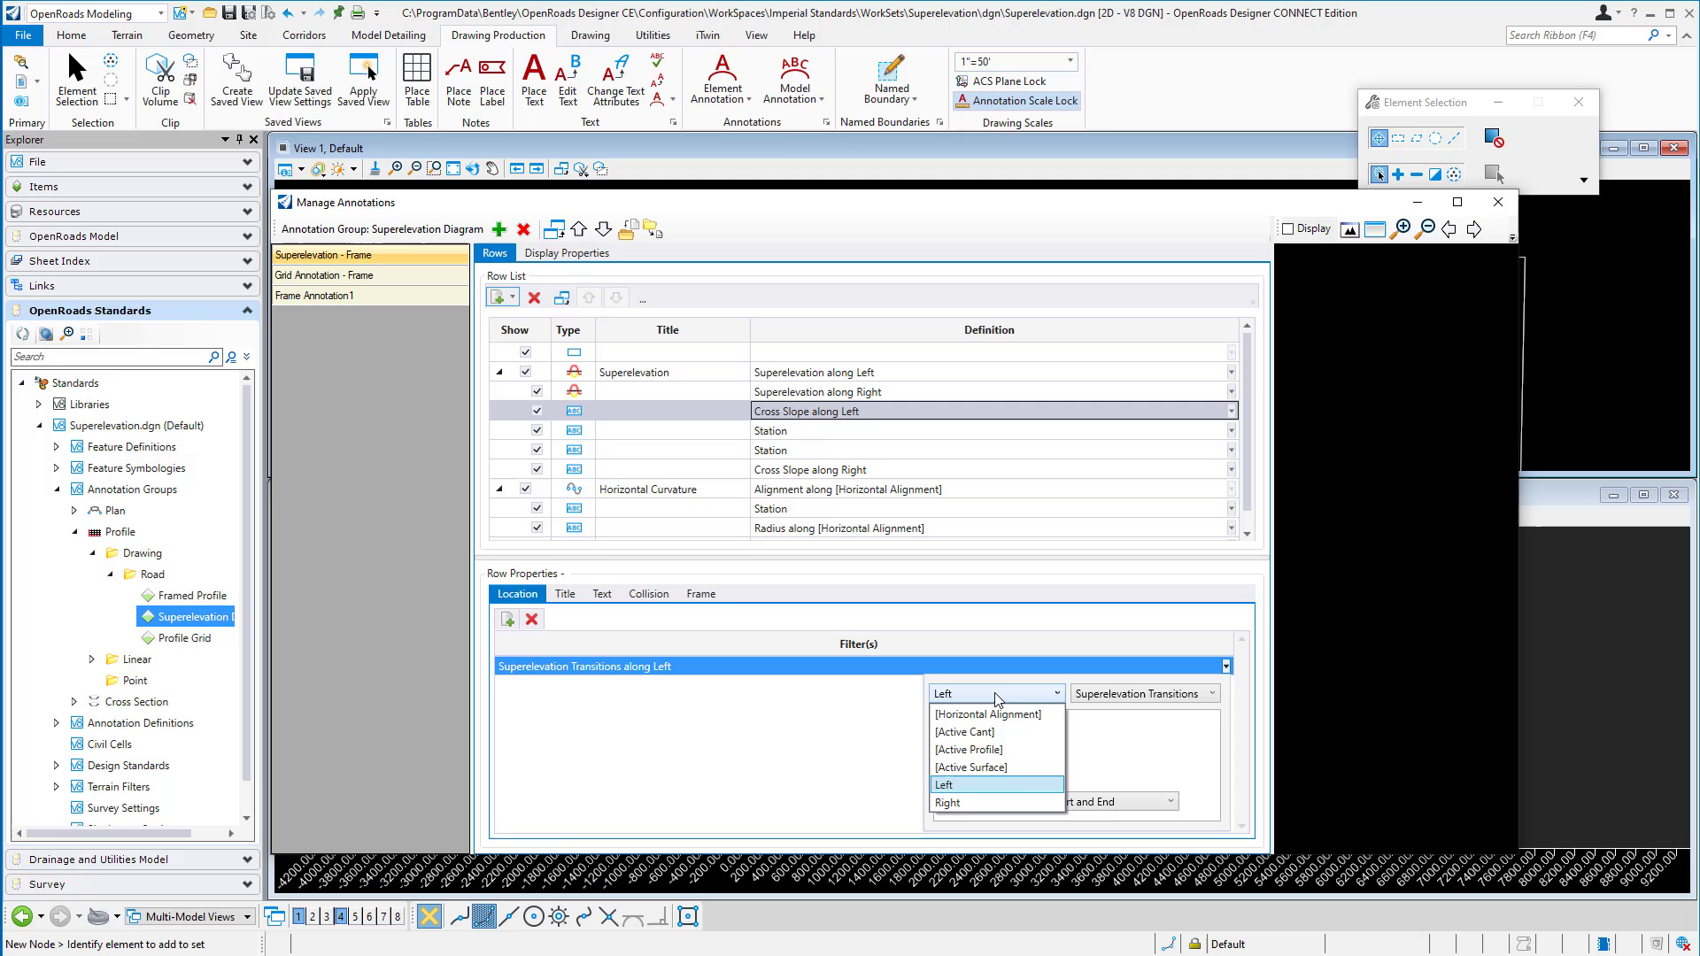
{"action": "left_click", "coordinate": [956, 786]}
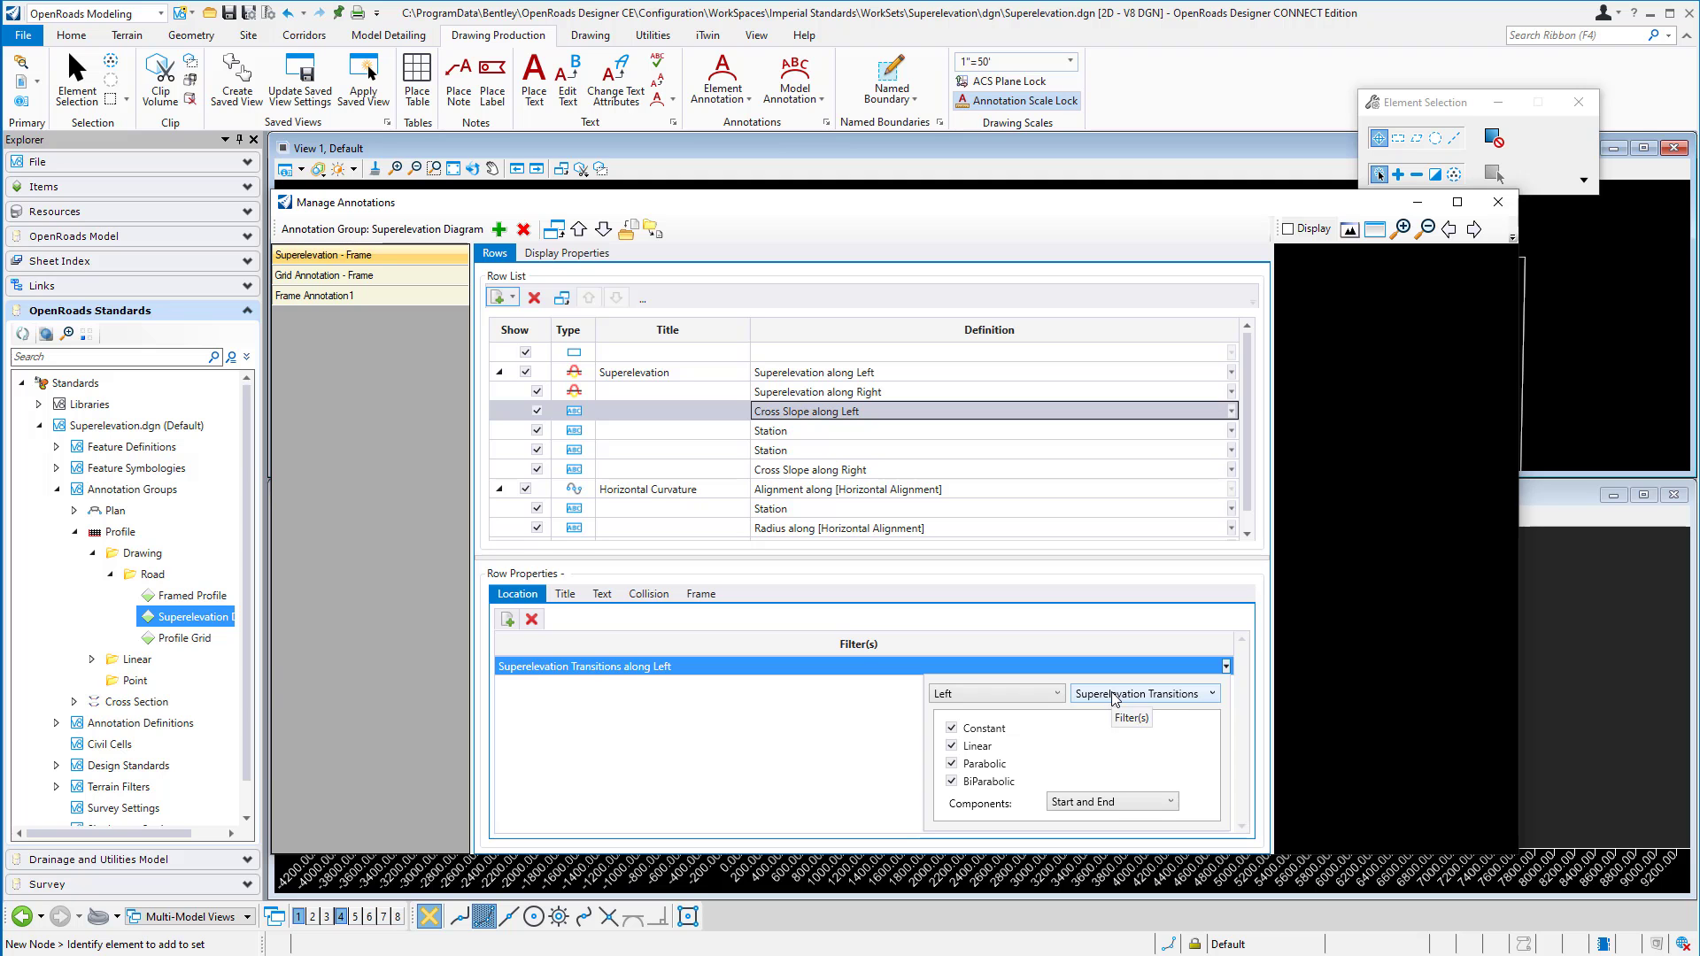
- Try Superelevation Increments and Superelevation Points as the Cross Slope along Left filter, return to Superelevation Transitions, and review its Components choices
{"action": "left_click", "coordinate": [1114, 696]}
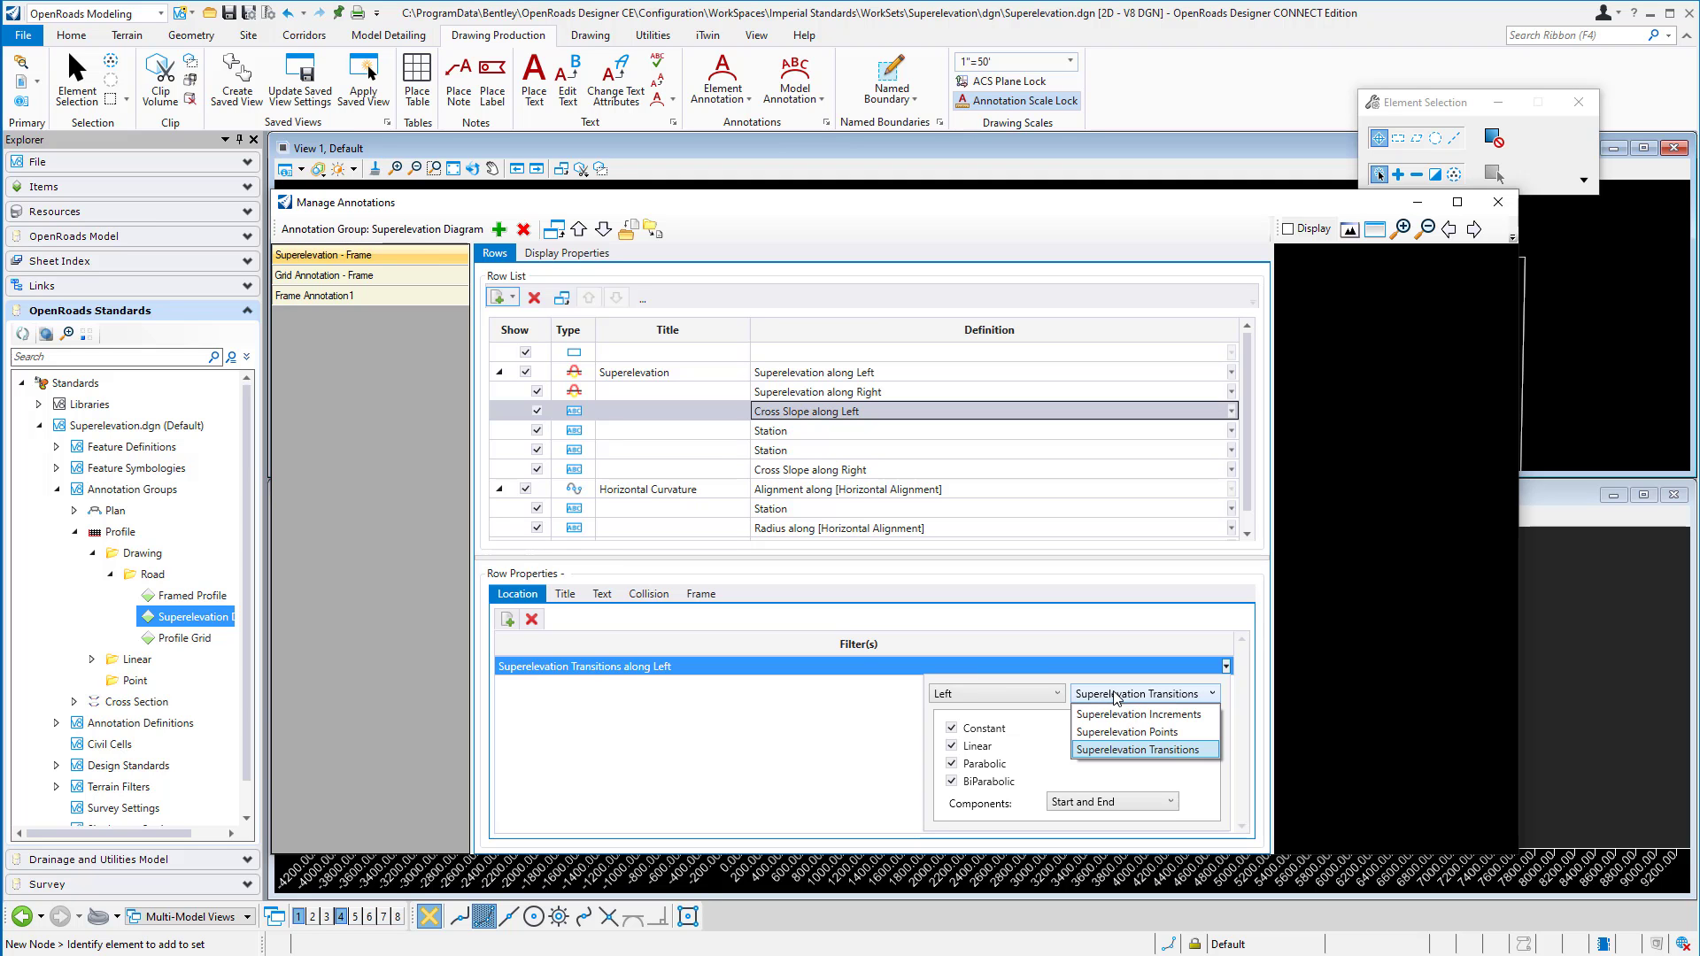
{"action": "left_click", "coordinate": [1180, 715]}
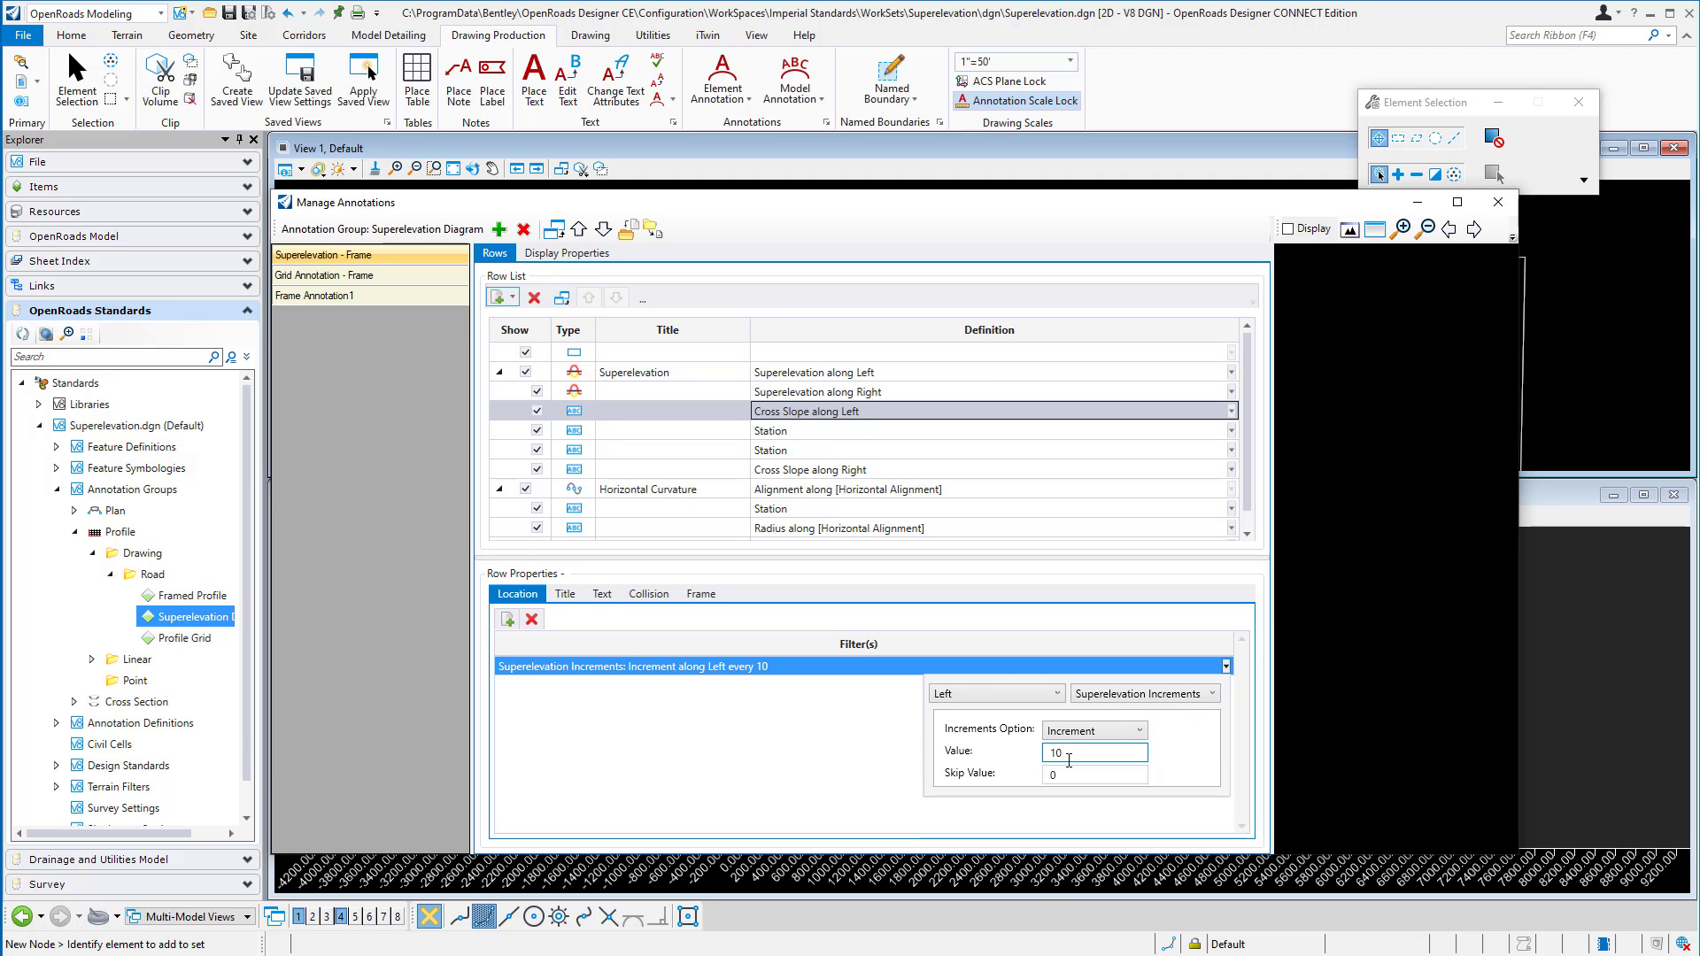
{"action": "left_click", "coordinate": [1115, 696]}
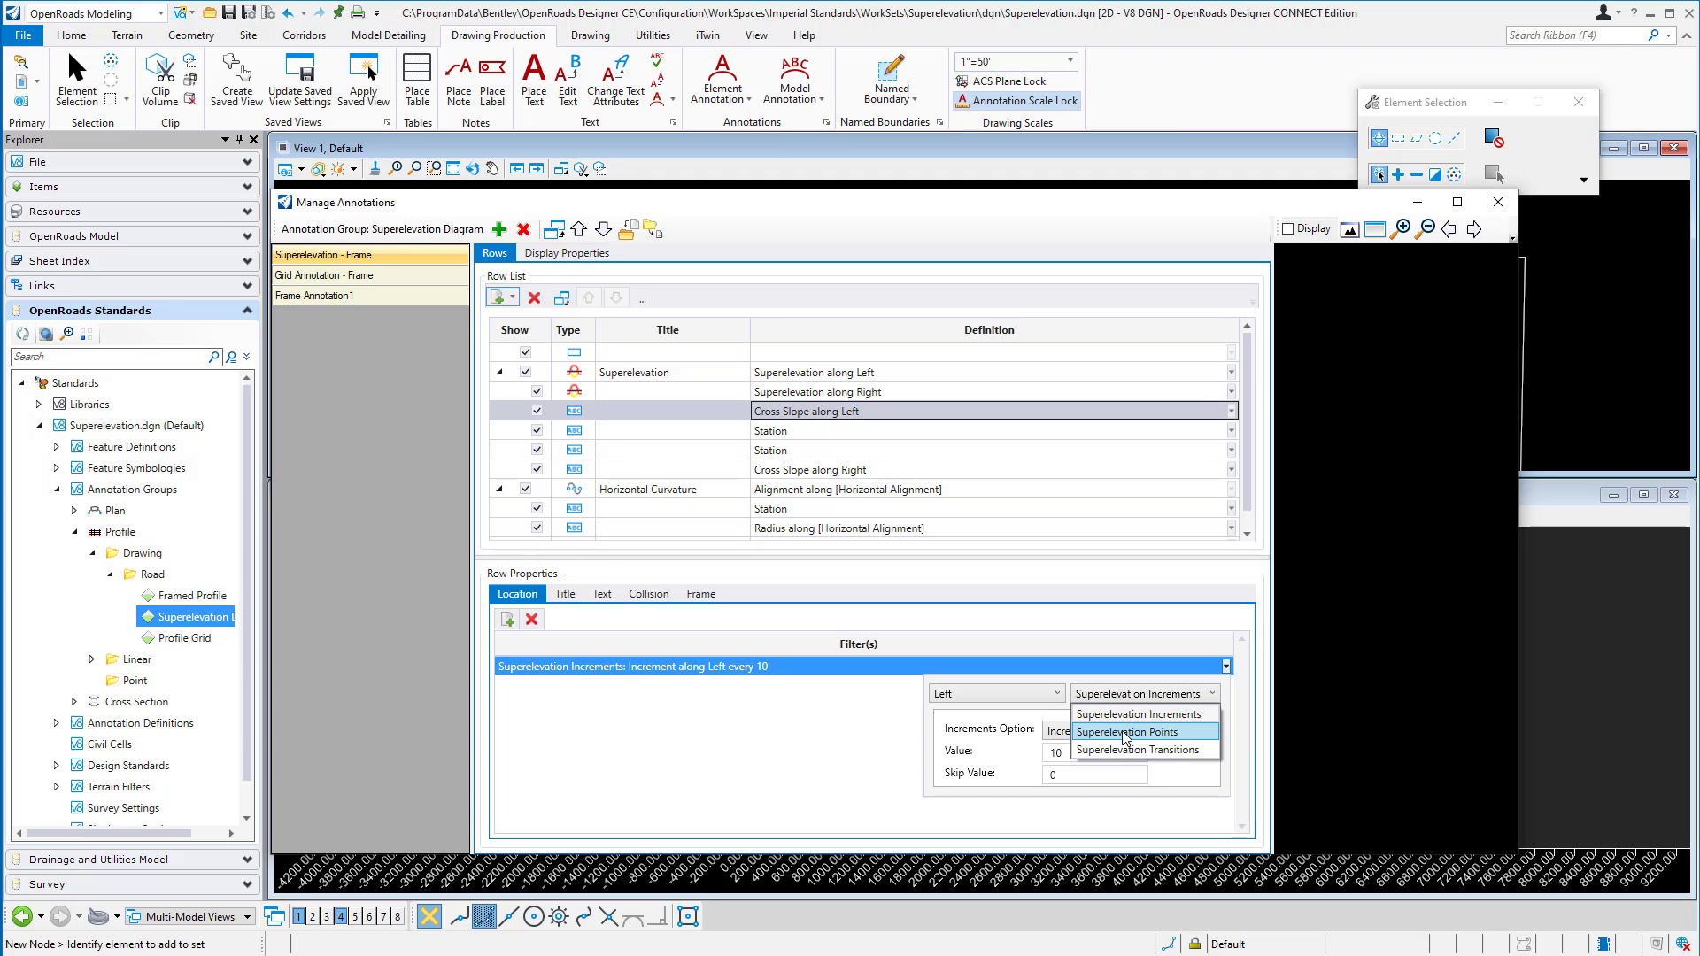
{"action": "left_click", "coordinate": [1125, 733]}
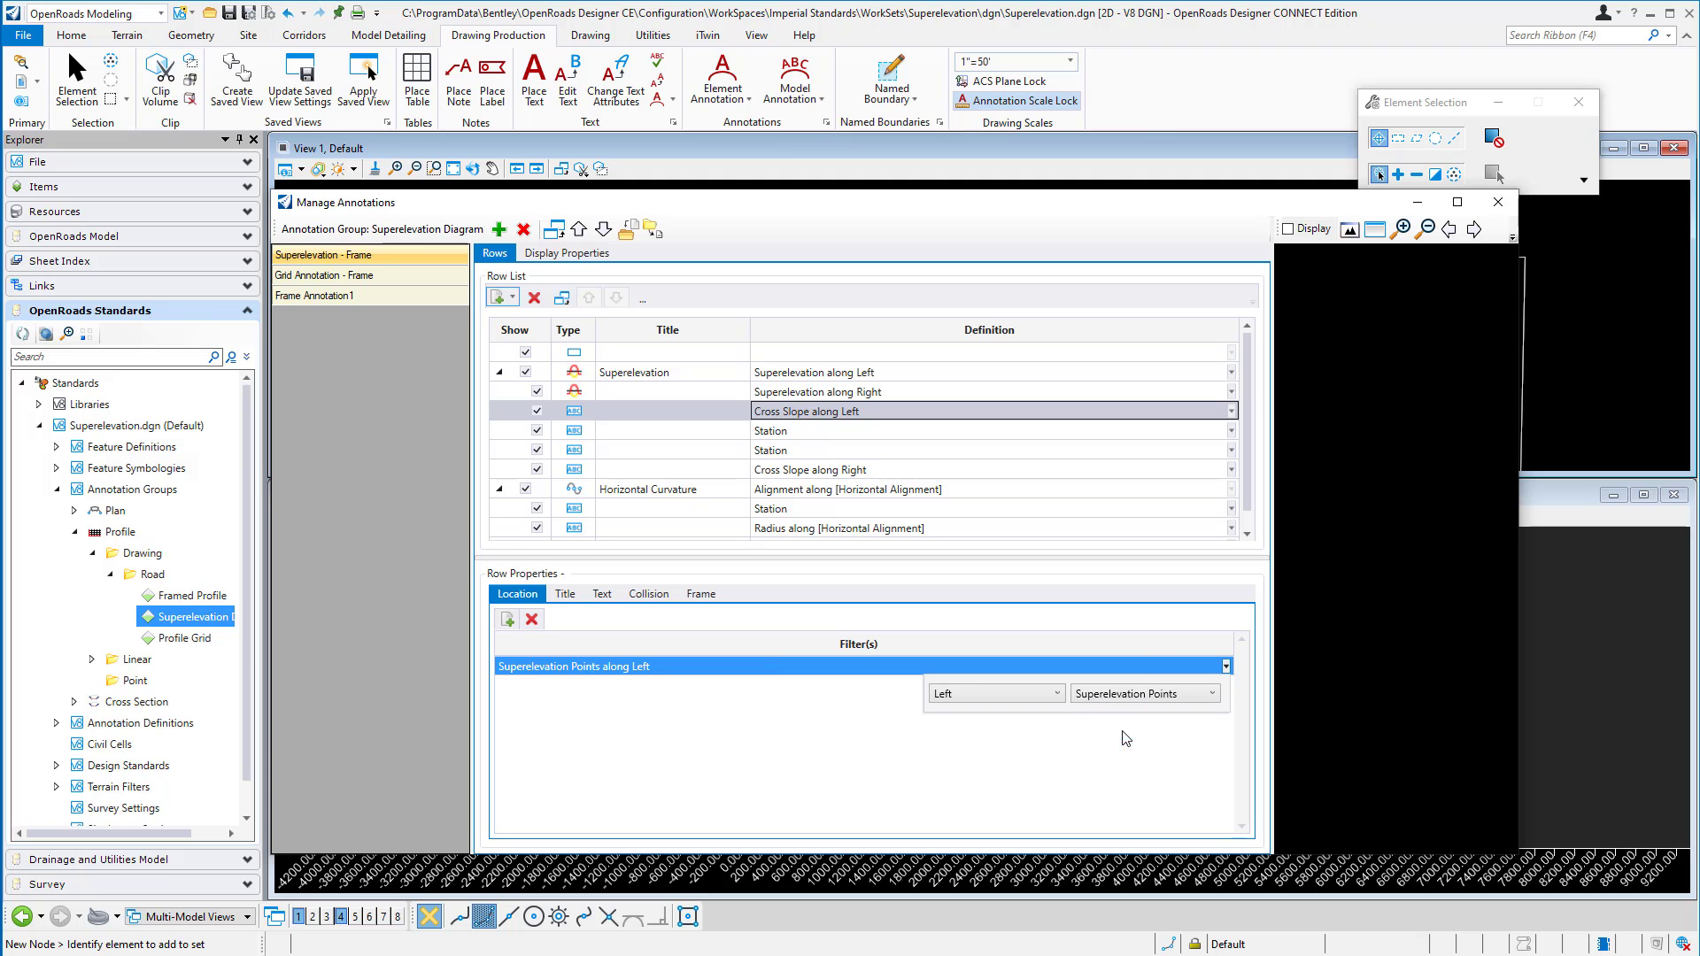
{"action": "left_click", "coordinate": [1119, 696]}
{"action": "left_click", "coordinate": [1129, 746]}
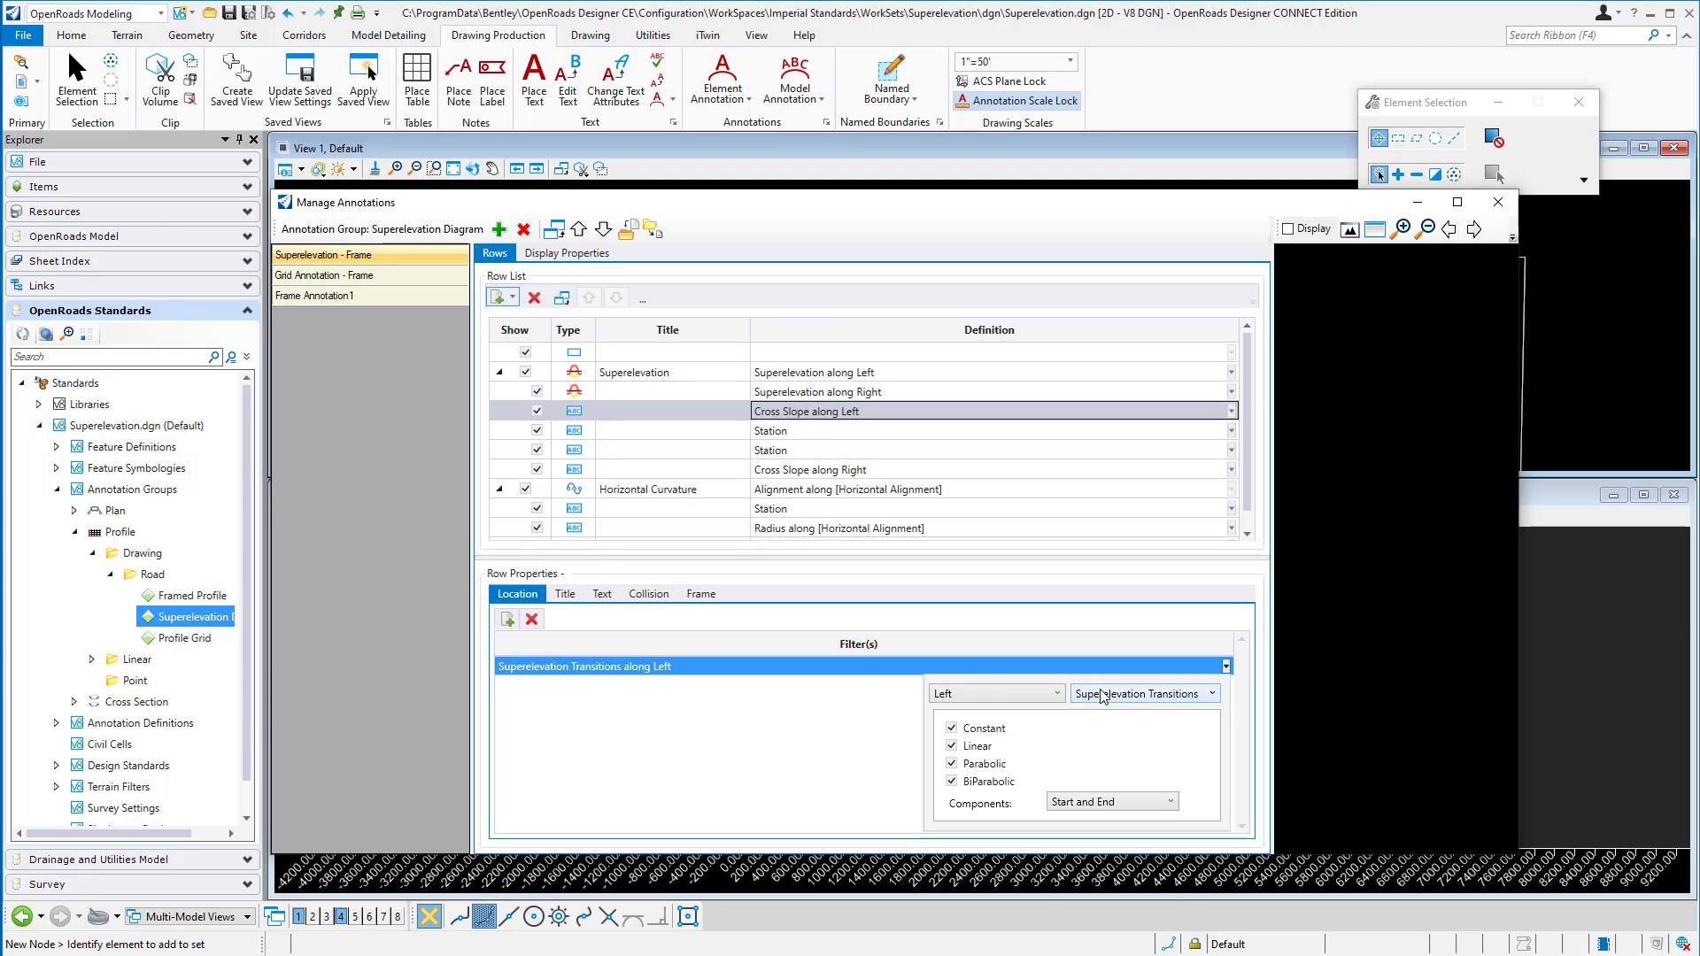
{"action": "left_click", "coordinate": [1095, 804]}
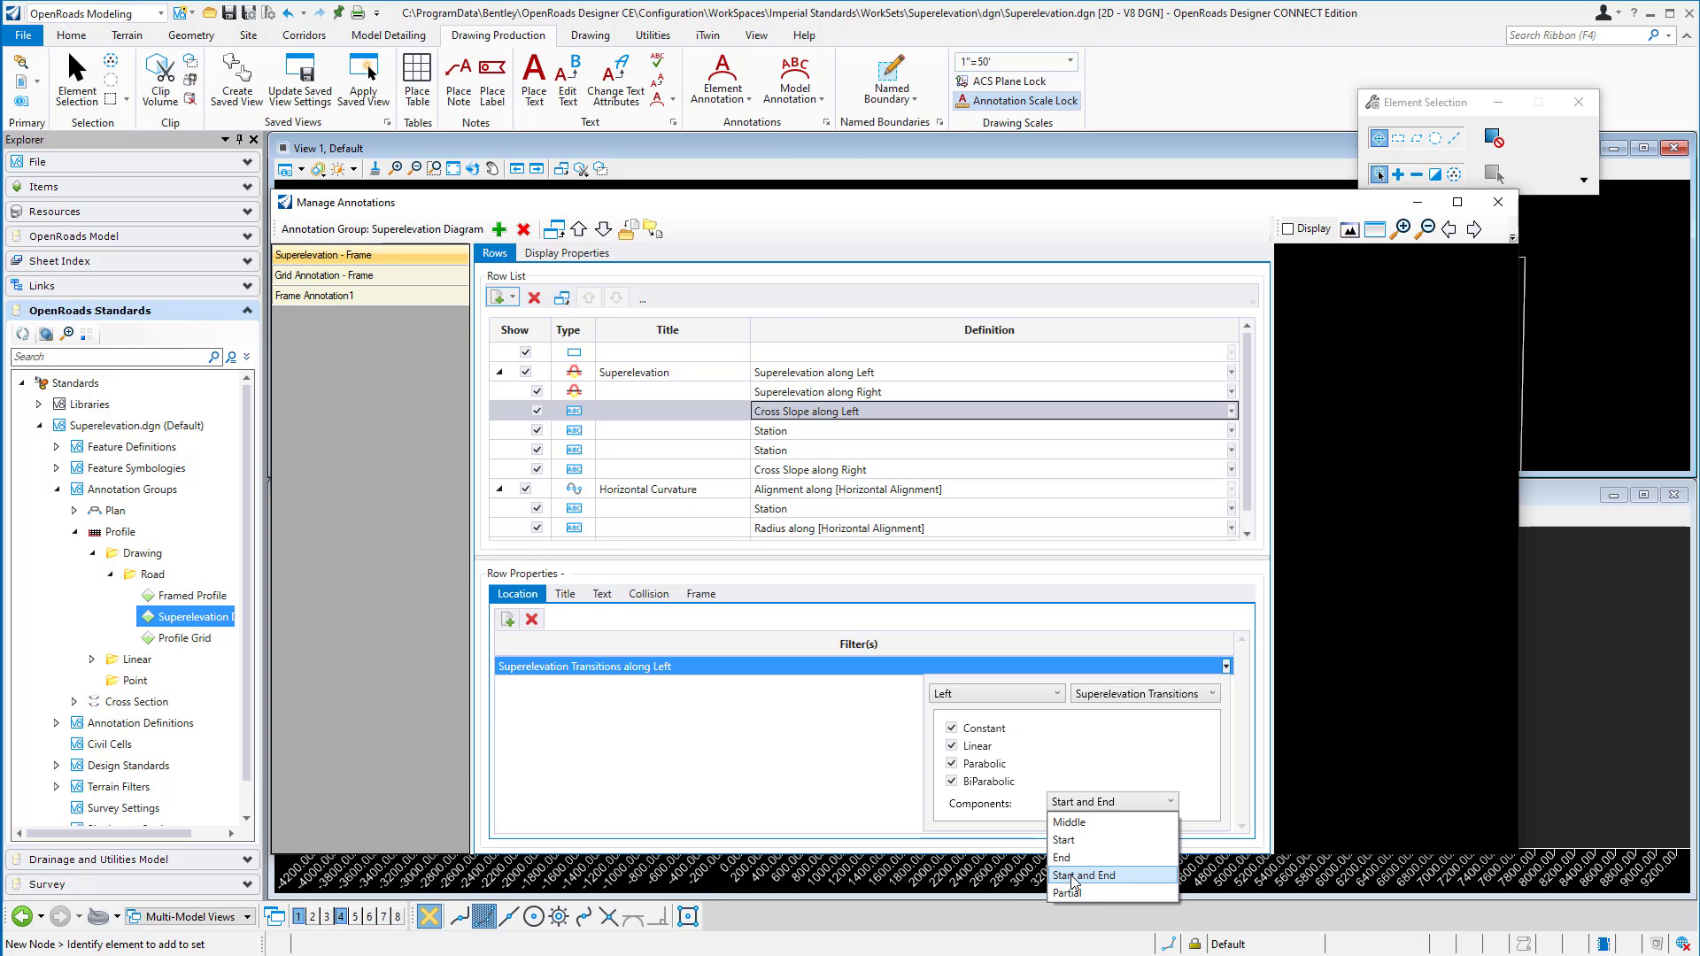
{"action": "left_click", "coordinate": [1055, 744]}
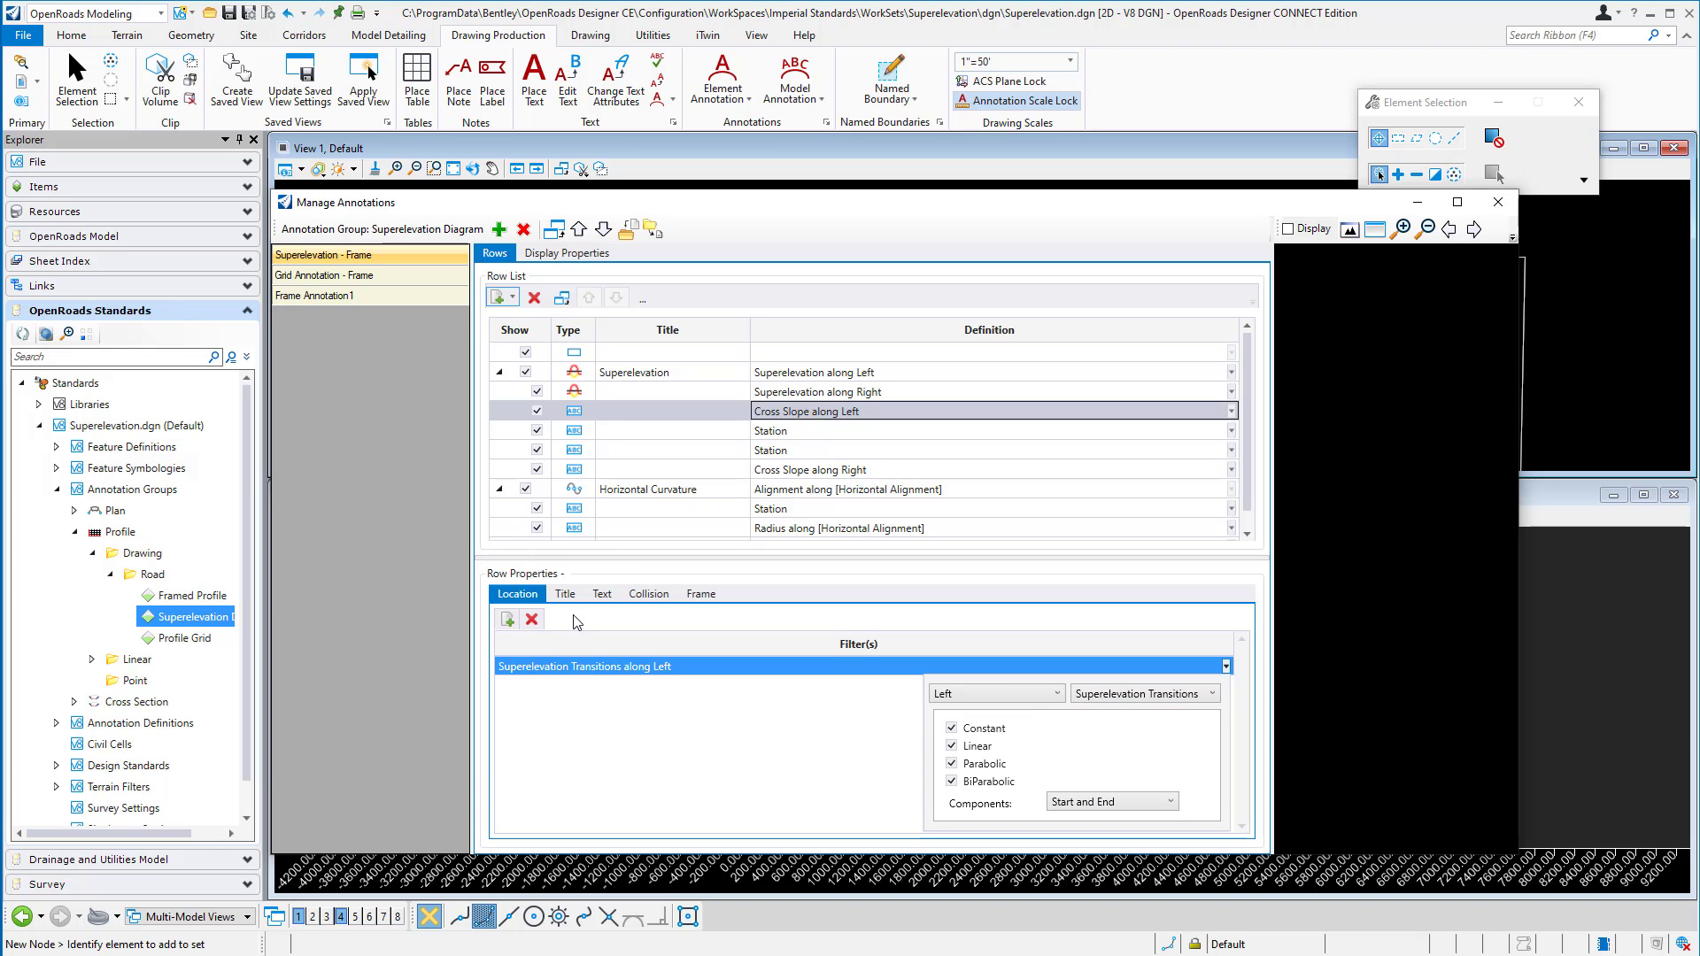
- Review the Cross Slope along Left row's text settings and find its Superelevation Slope Left text favorite in the Common Text Favorites Imperial.dgnlib library
{"action": "left_click", "coordinate": [603, 595]}
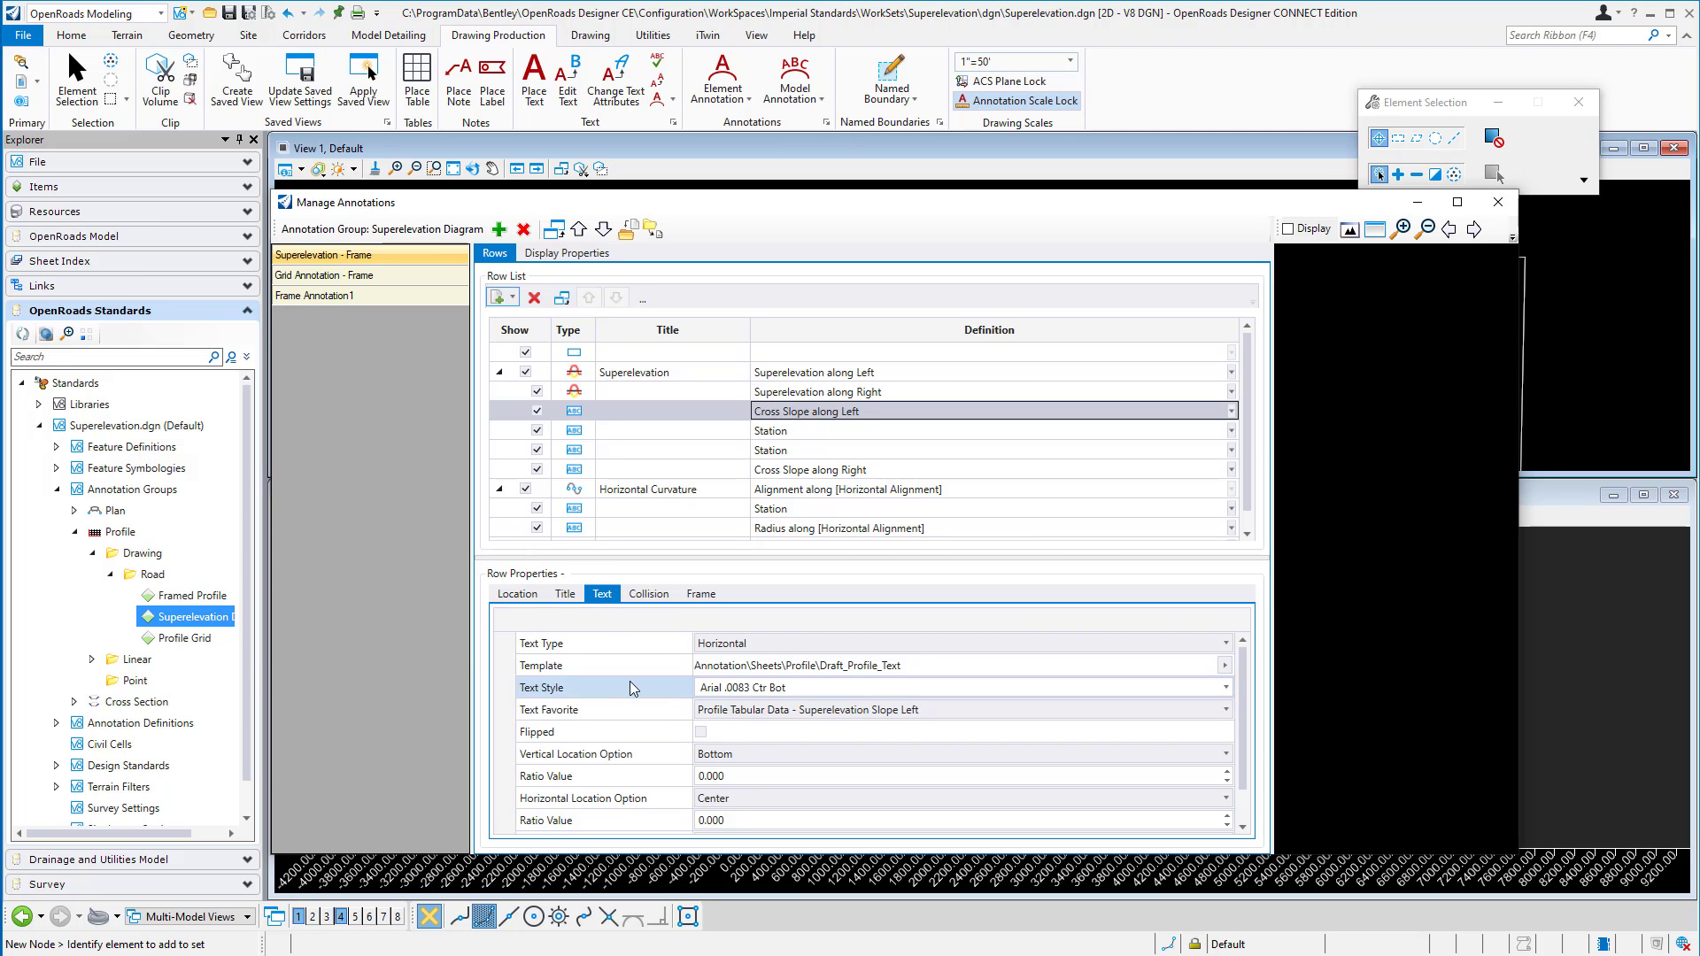
{"action": "left_click", "coordinate": [742, 649]}
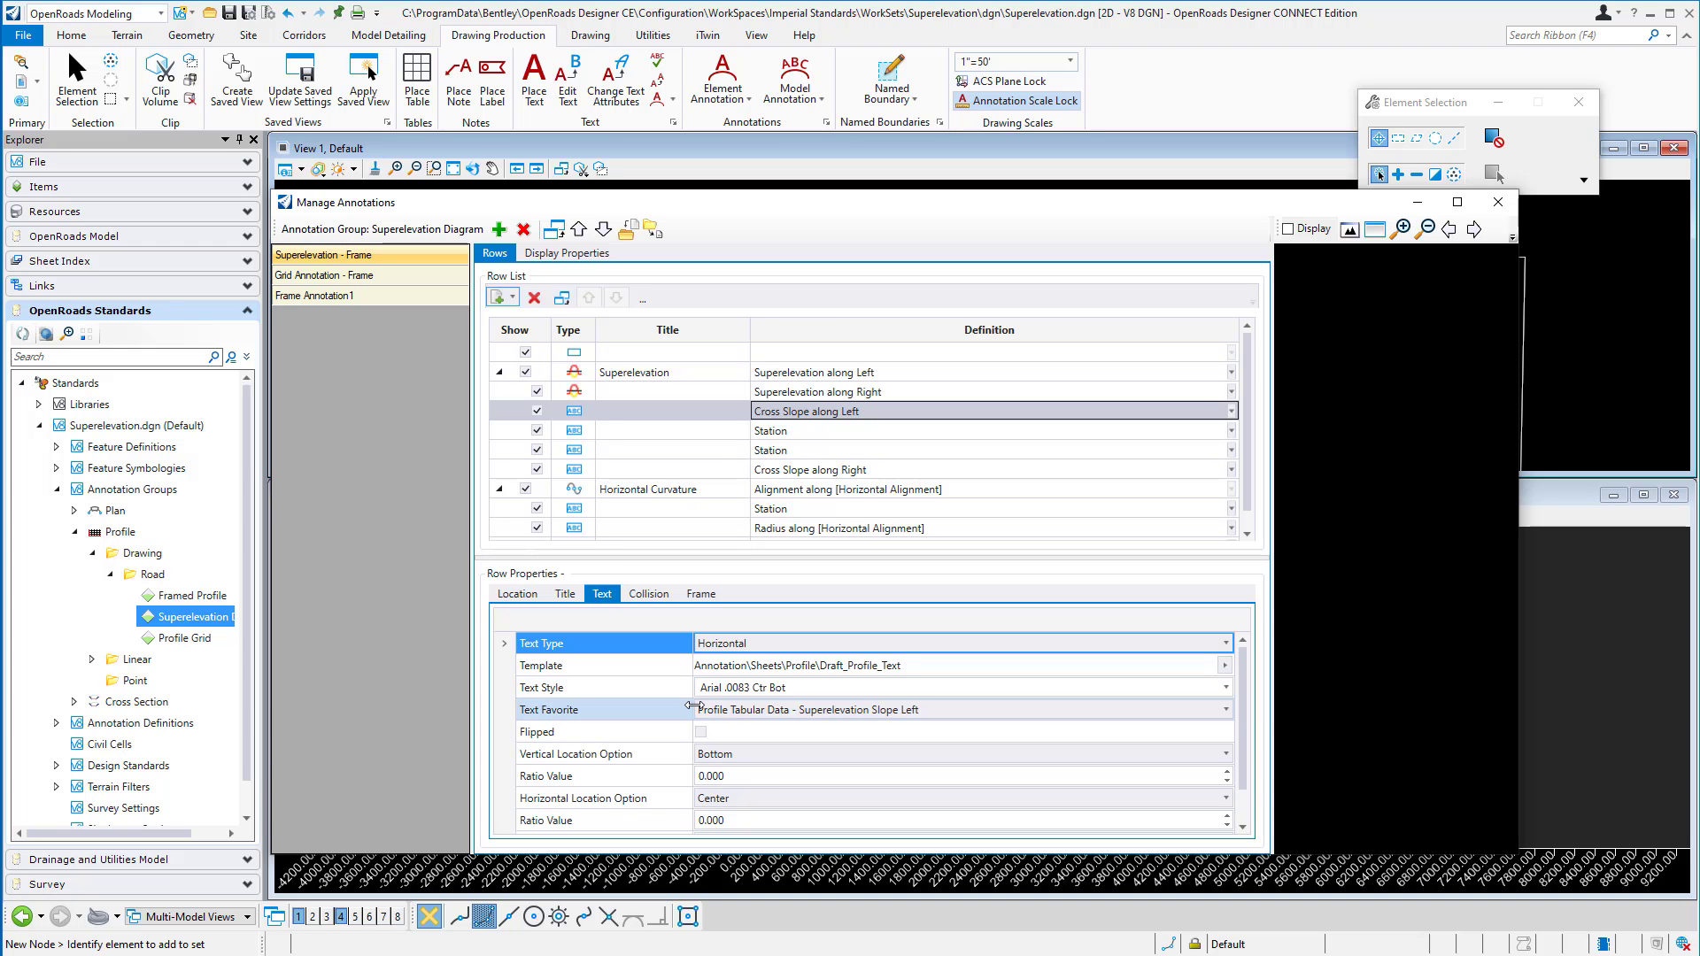
{"action": "left_click", "coordinate": [829, 124]}
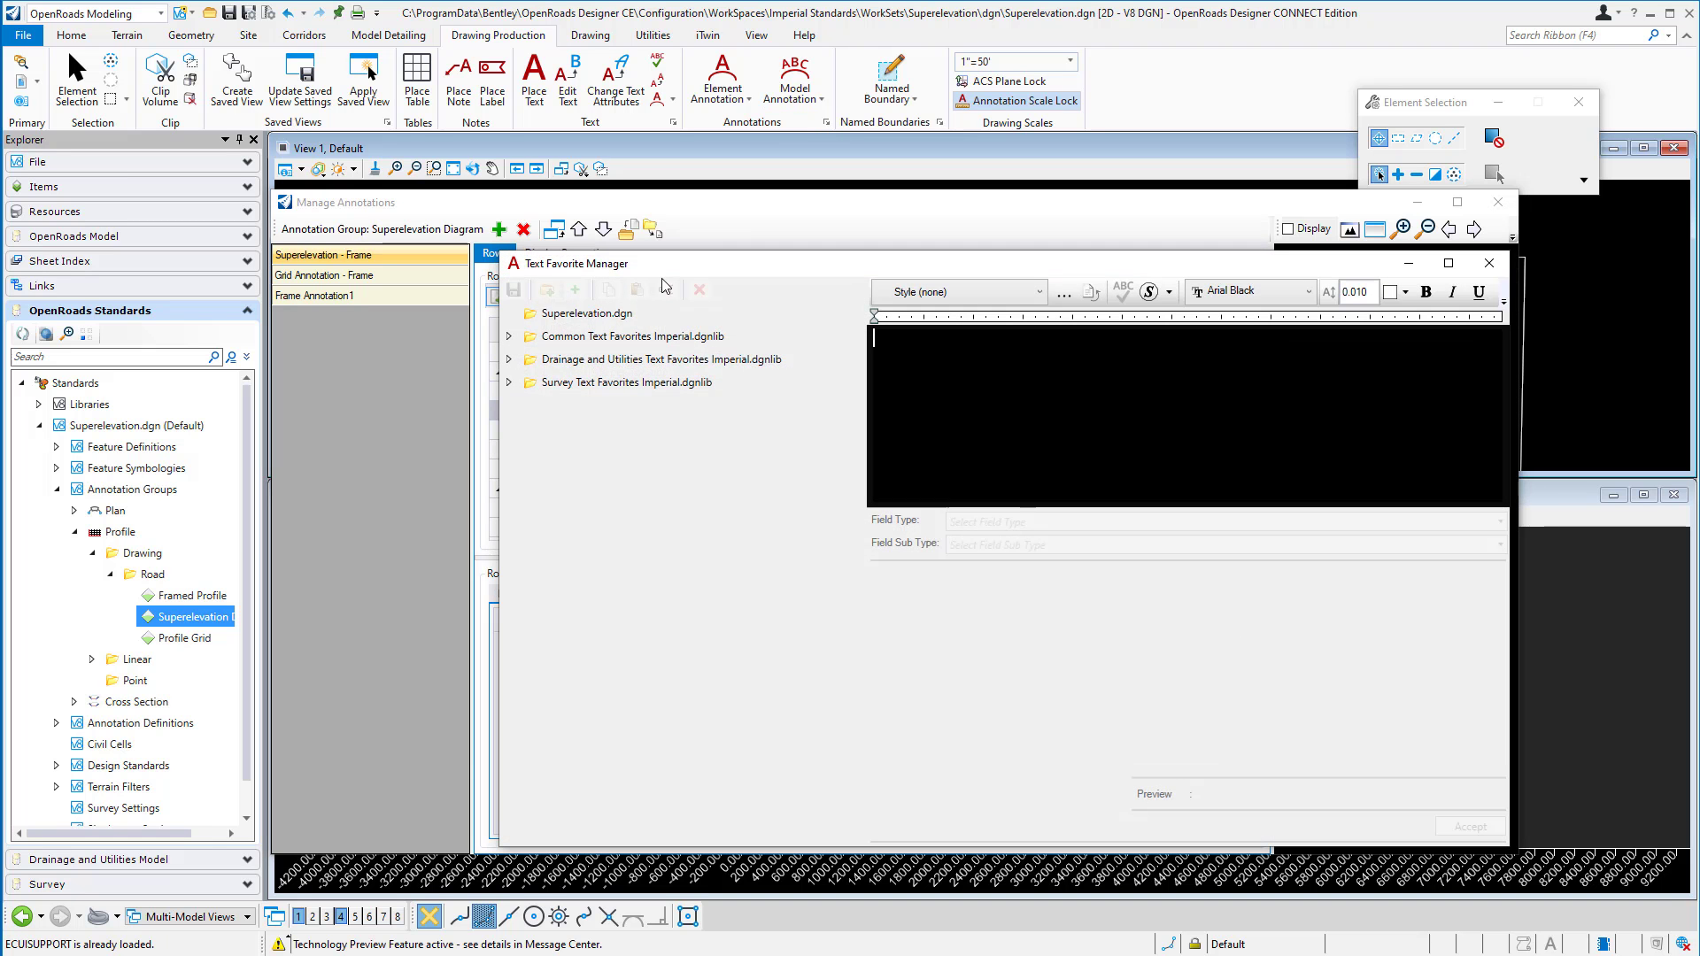
{"action": "left_click", "coordinate": [511, 338]}
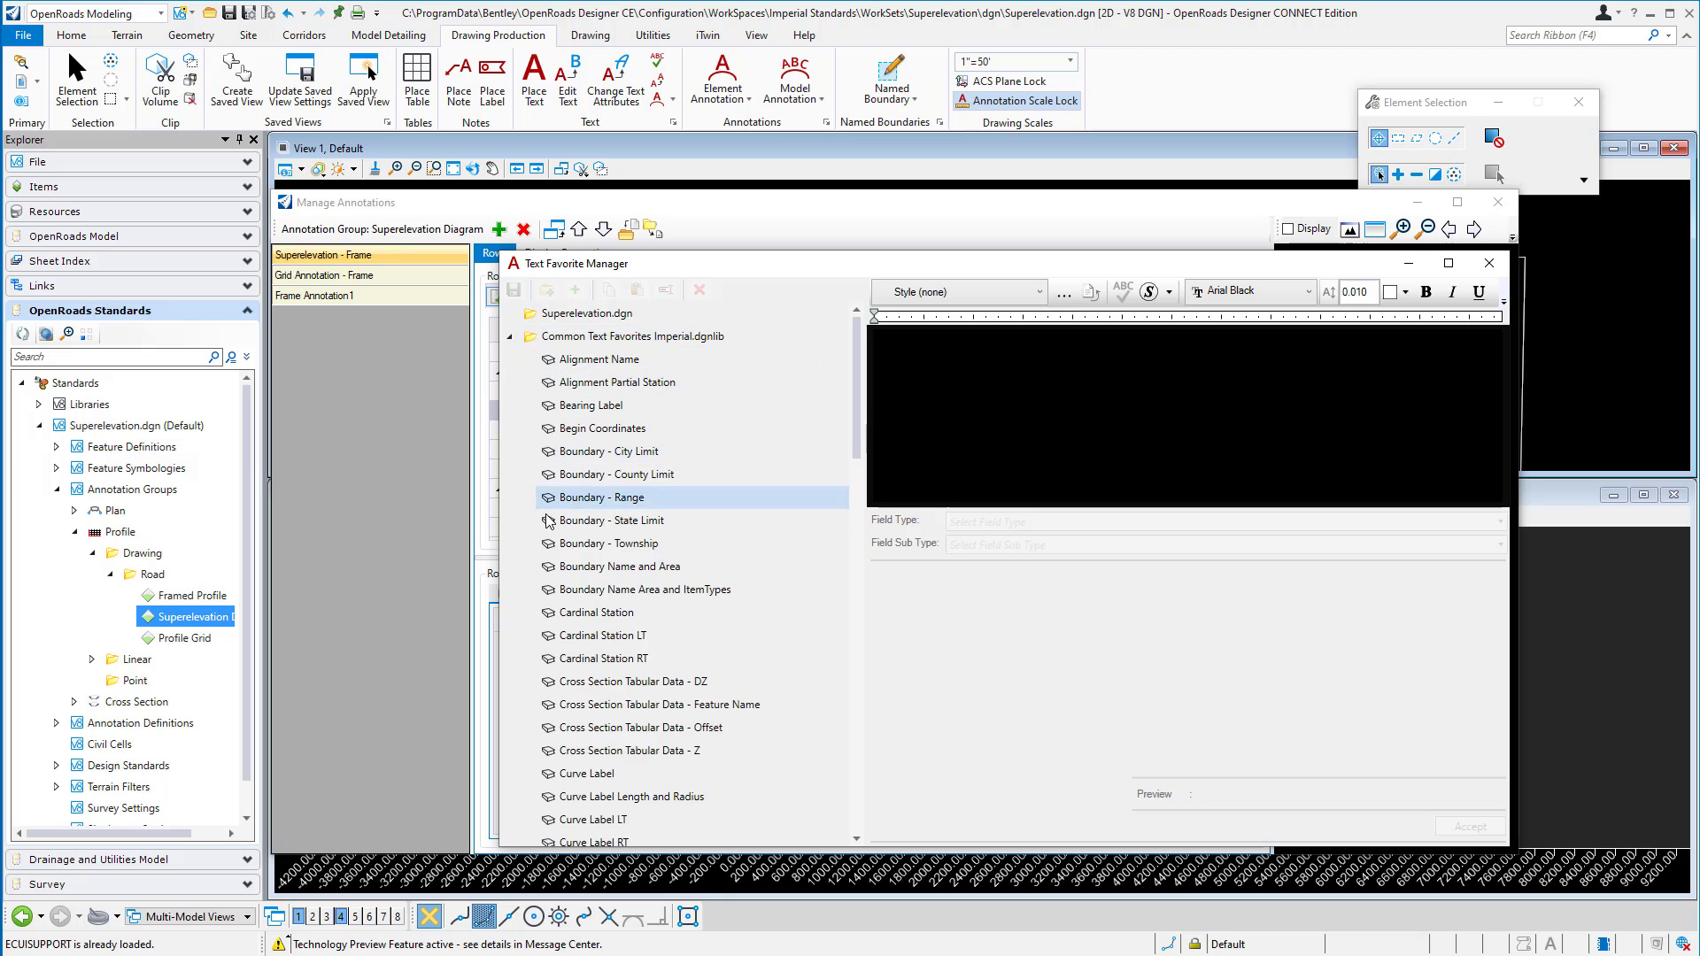
{"action": "scroll", "coordinate": [604, 595], "scroll_direction": "down", "scroll_amount": 15}
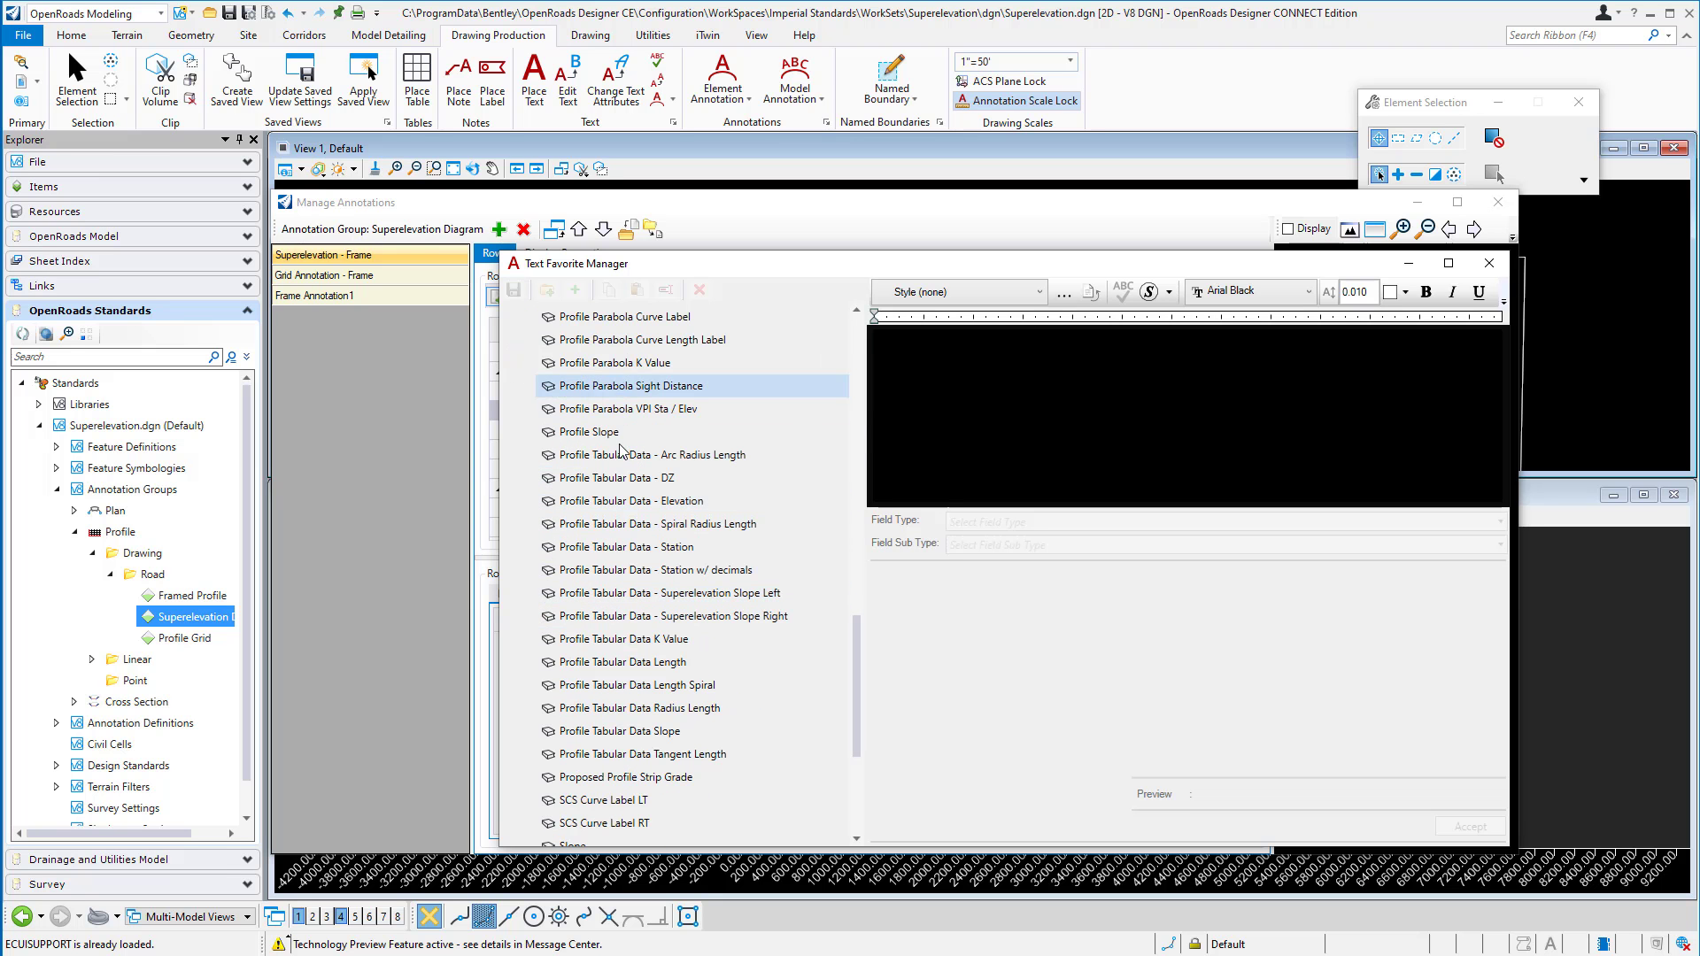
{"action": "mouse_move", "coordinate": [737, 267]}
{"action": "left_mouse_down"}
{"action": "mouse_move", "coordinate": [748, 137]}
{"action": "mouse_move", "coordinate": [712, 98]}
{"action": "left_mouse_up"}
{"action": "left_click", "coordinate": [748, 712]}
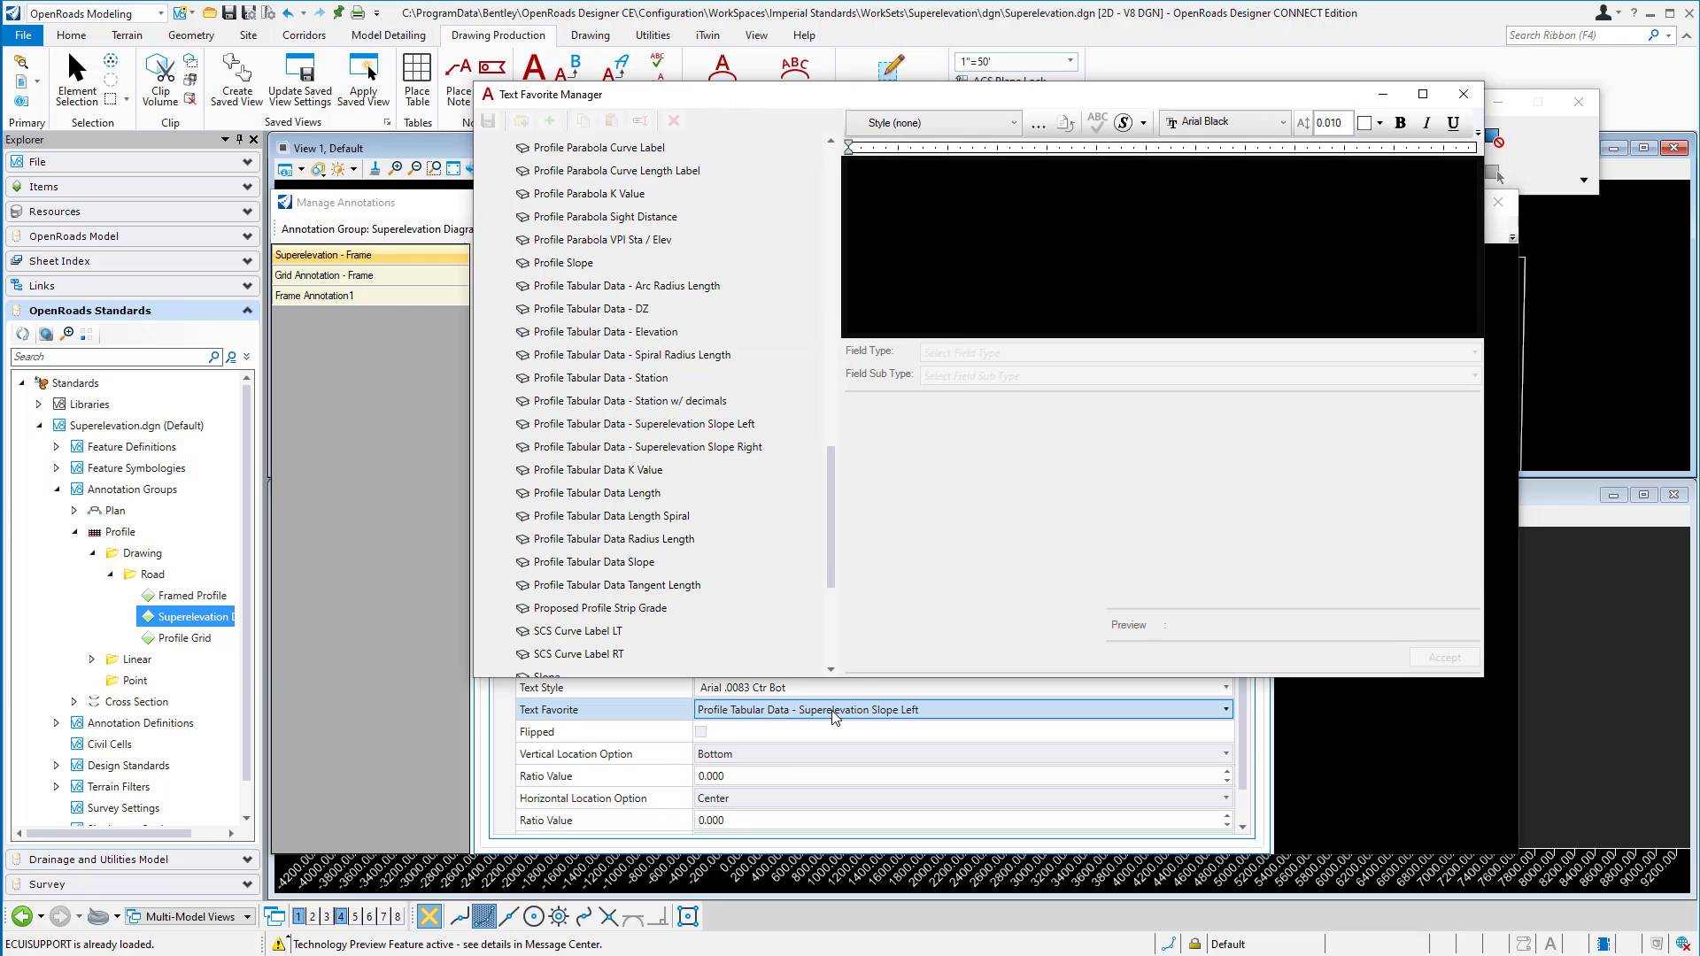
{"action": "left_click", "coordinate": [623, 428]}
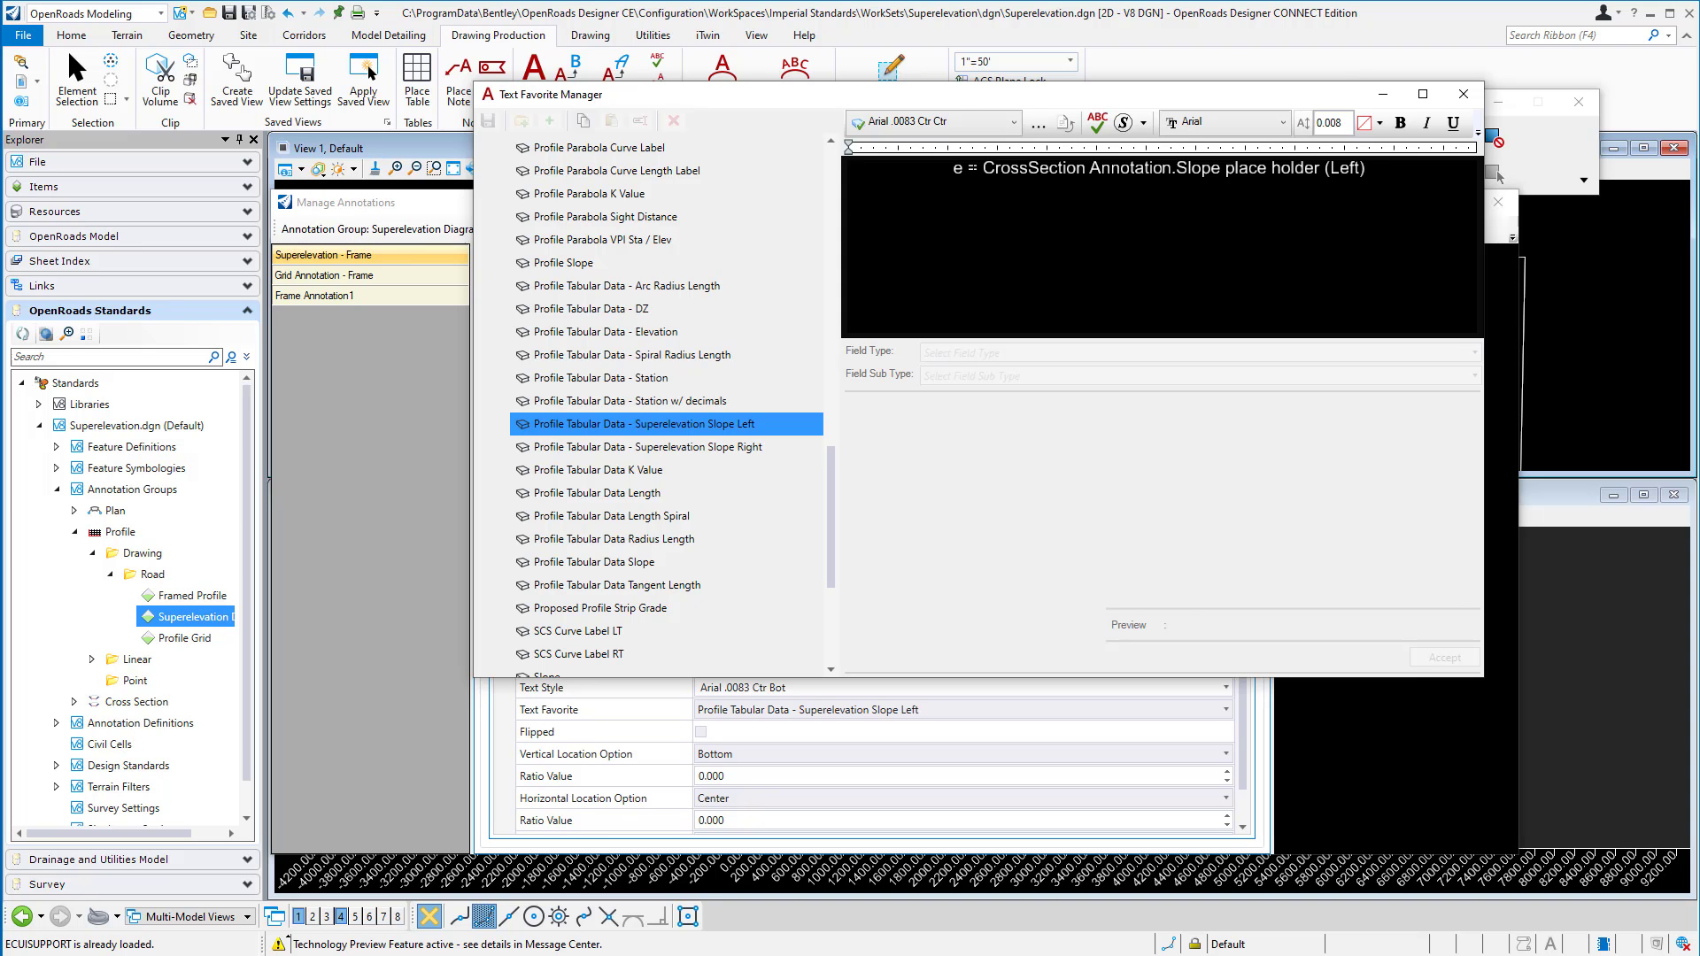
- Inspect the slope placeholder format in the Superelevation Slope Left favorite and compare it with the Superelevation Slope Right favorite
{"action": "left_click", "coordinate": [1034, 163]}
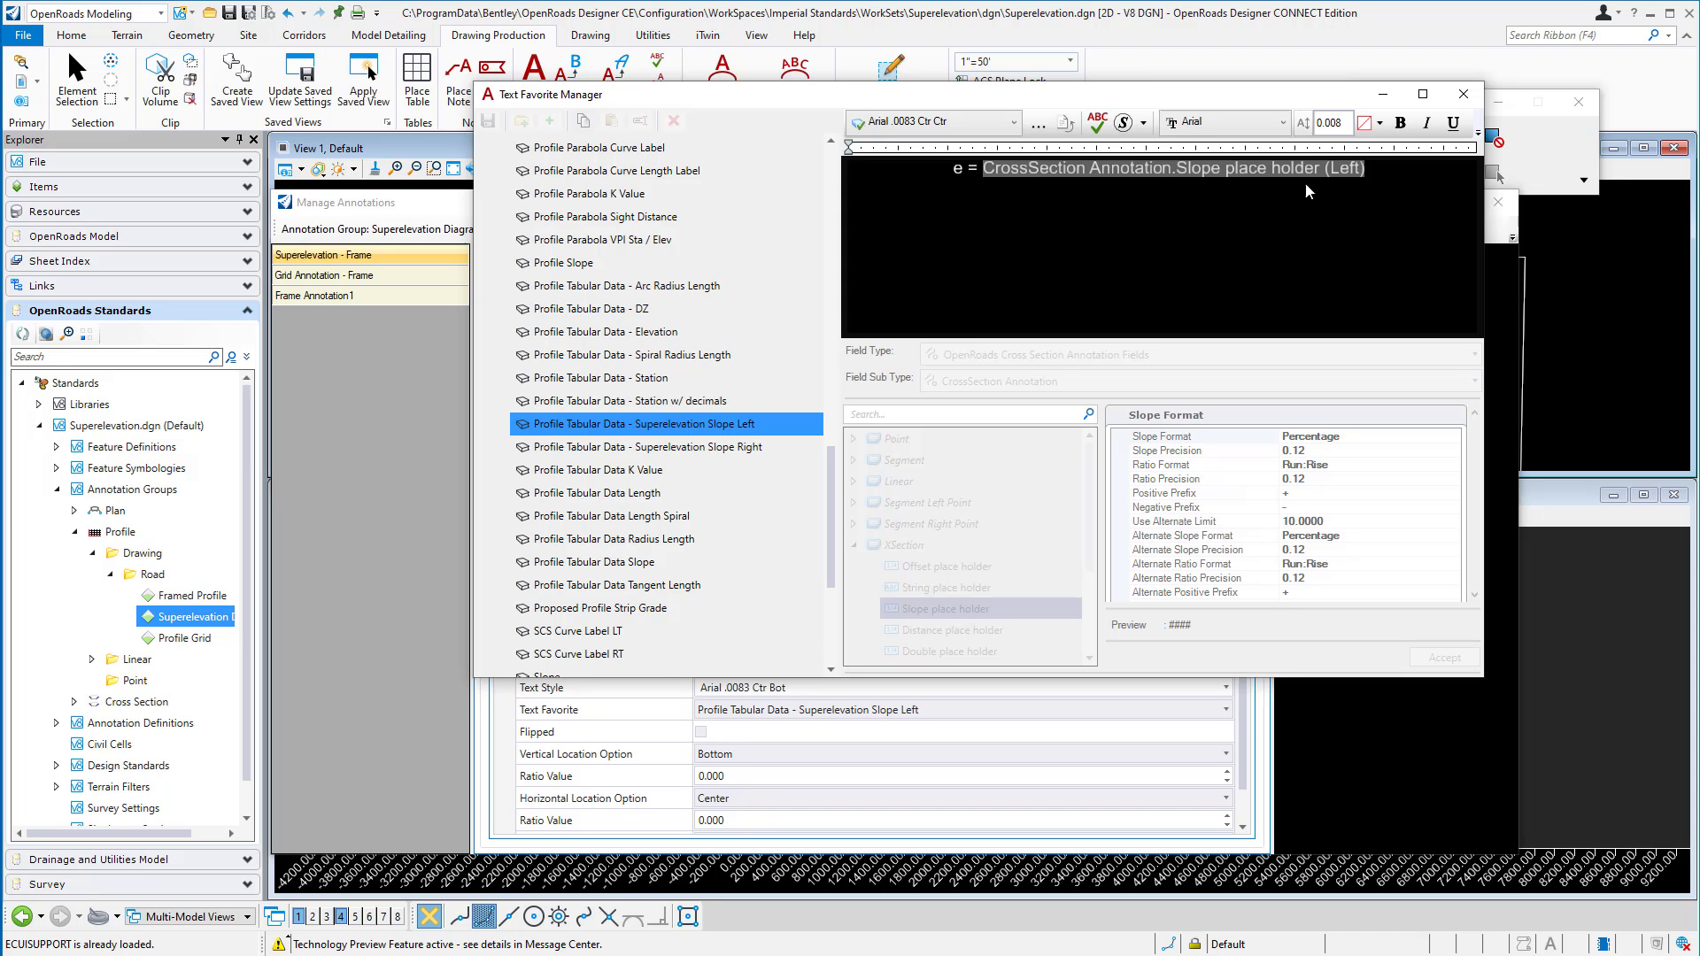
{"action": "left_click", "coordinate": [1333, 175]}
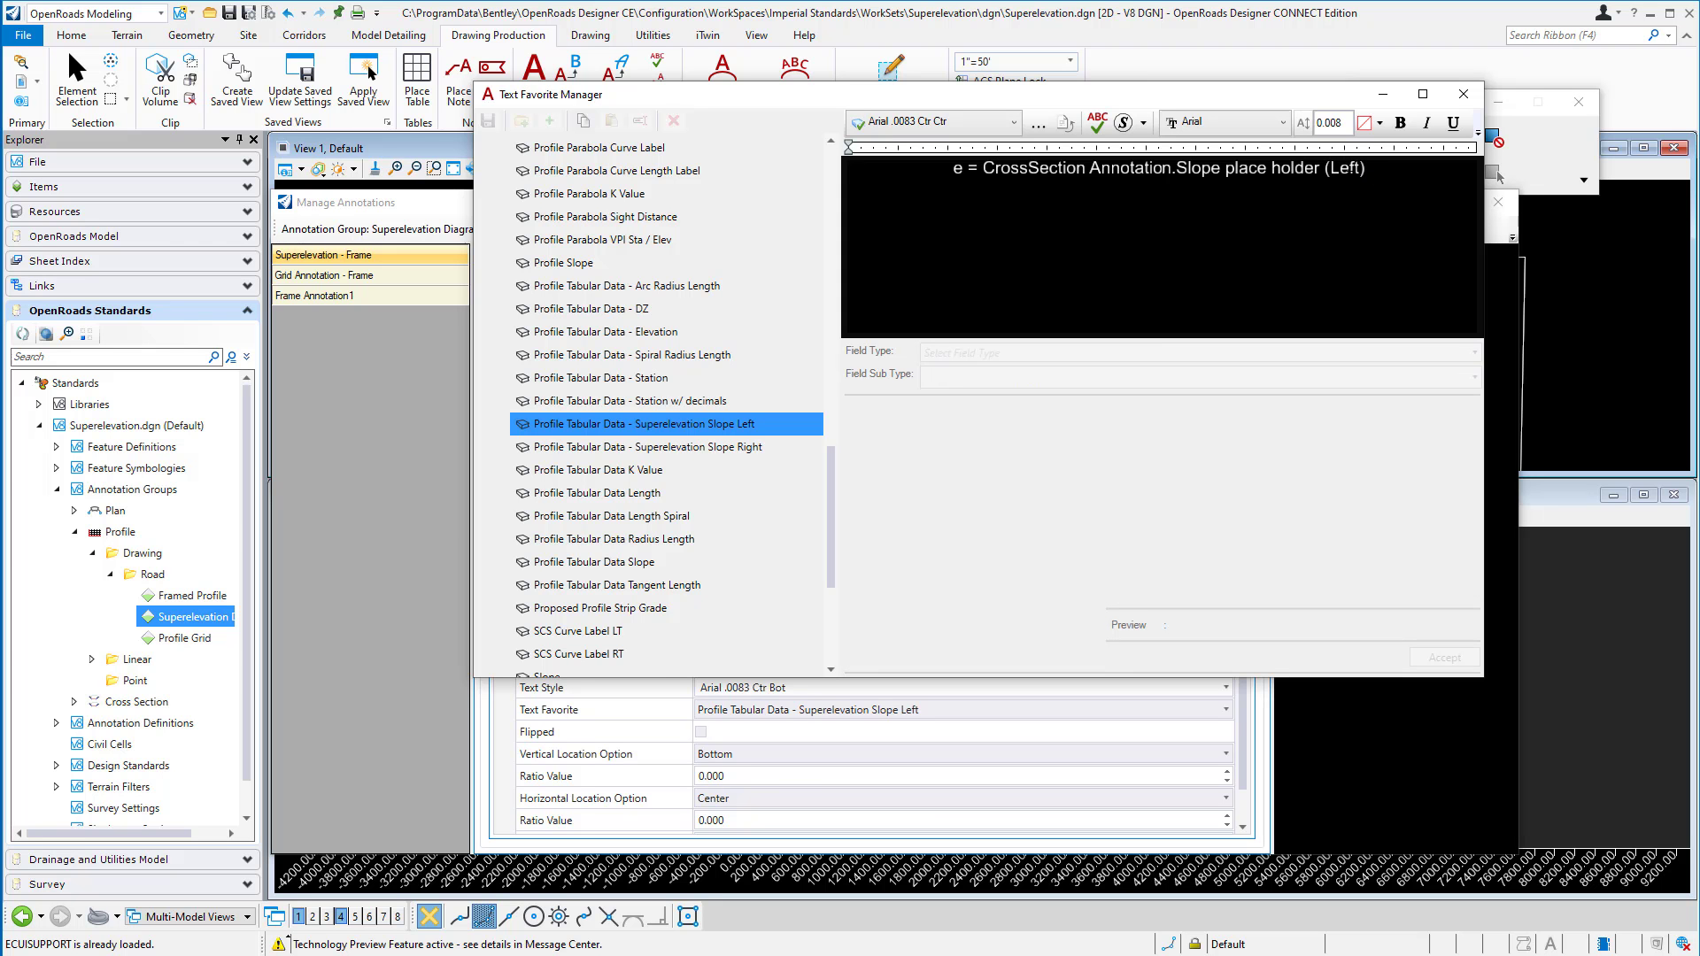
{"action": "left_click", "coordinate": [673, 447]}
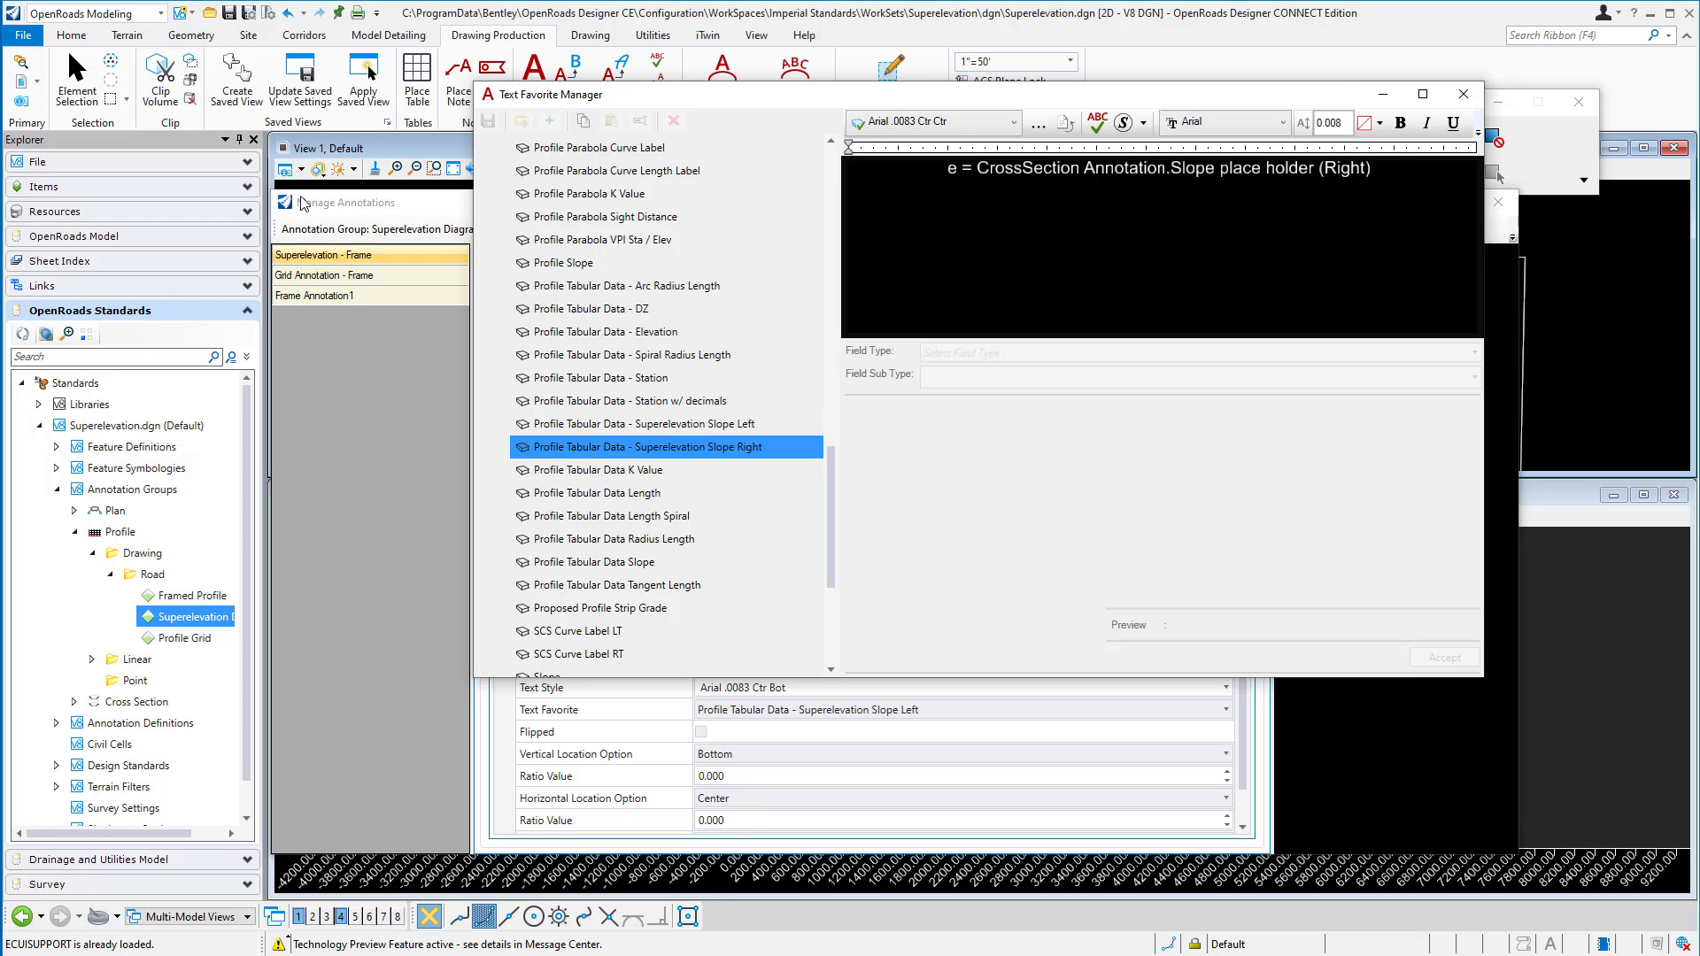
{"action": "left_click", "coordinate": [1462, 95]}
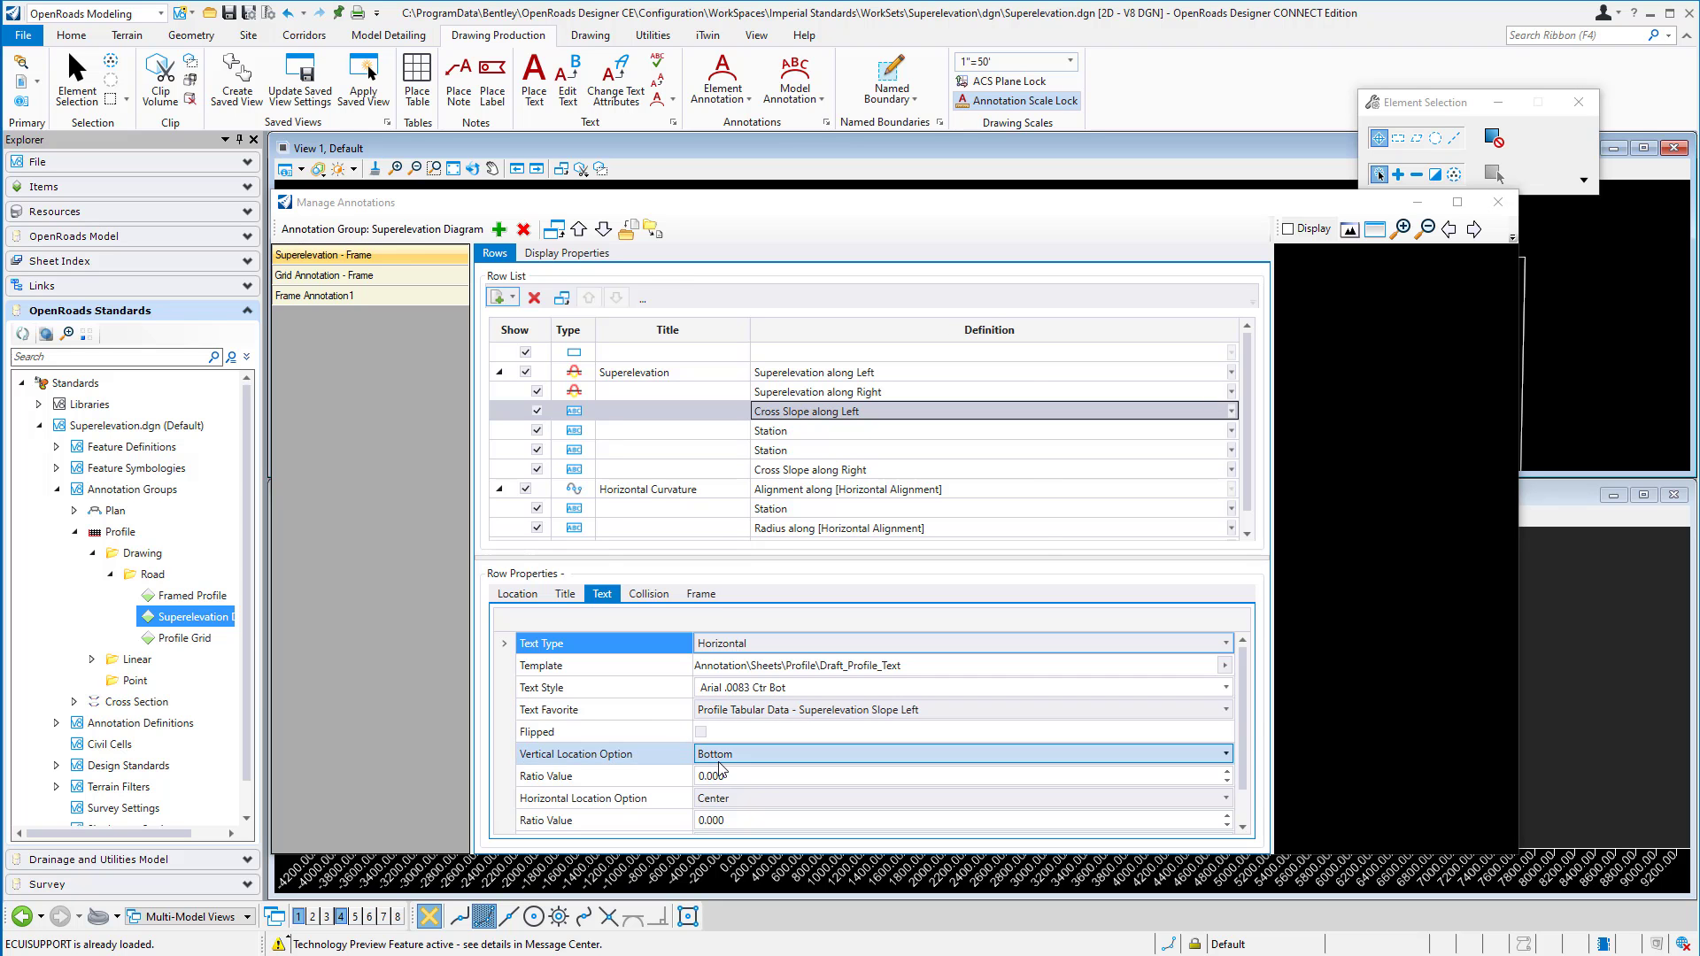
- Check the Cross Slope along Left row's radial offset and its frame line templates
{"action": "scroll", "coordinate": [617, 797], "scroll_direction": "down", "scroll_amount": 2}
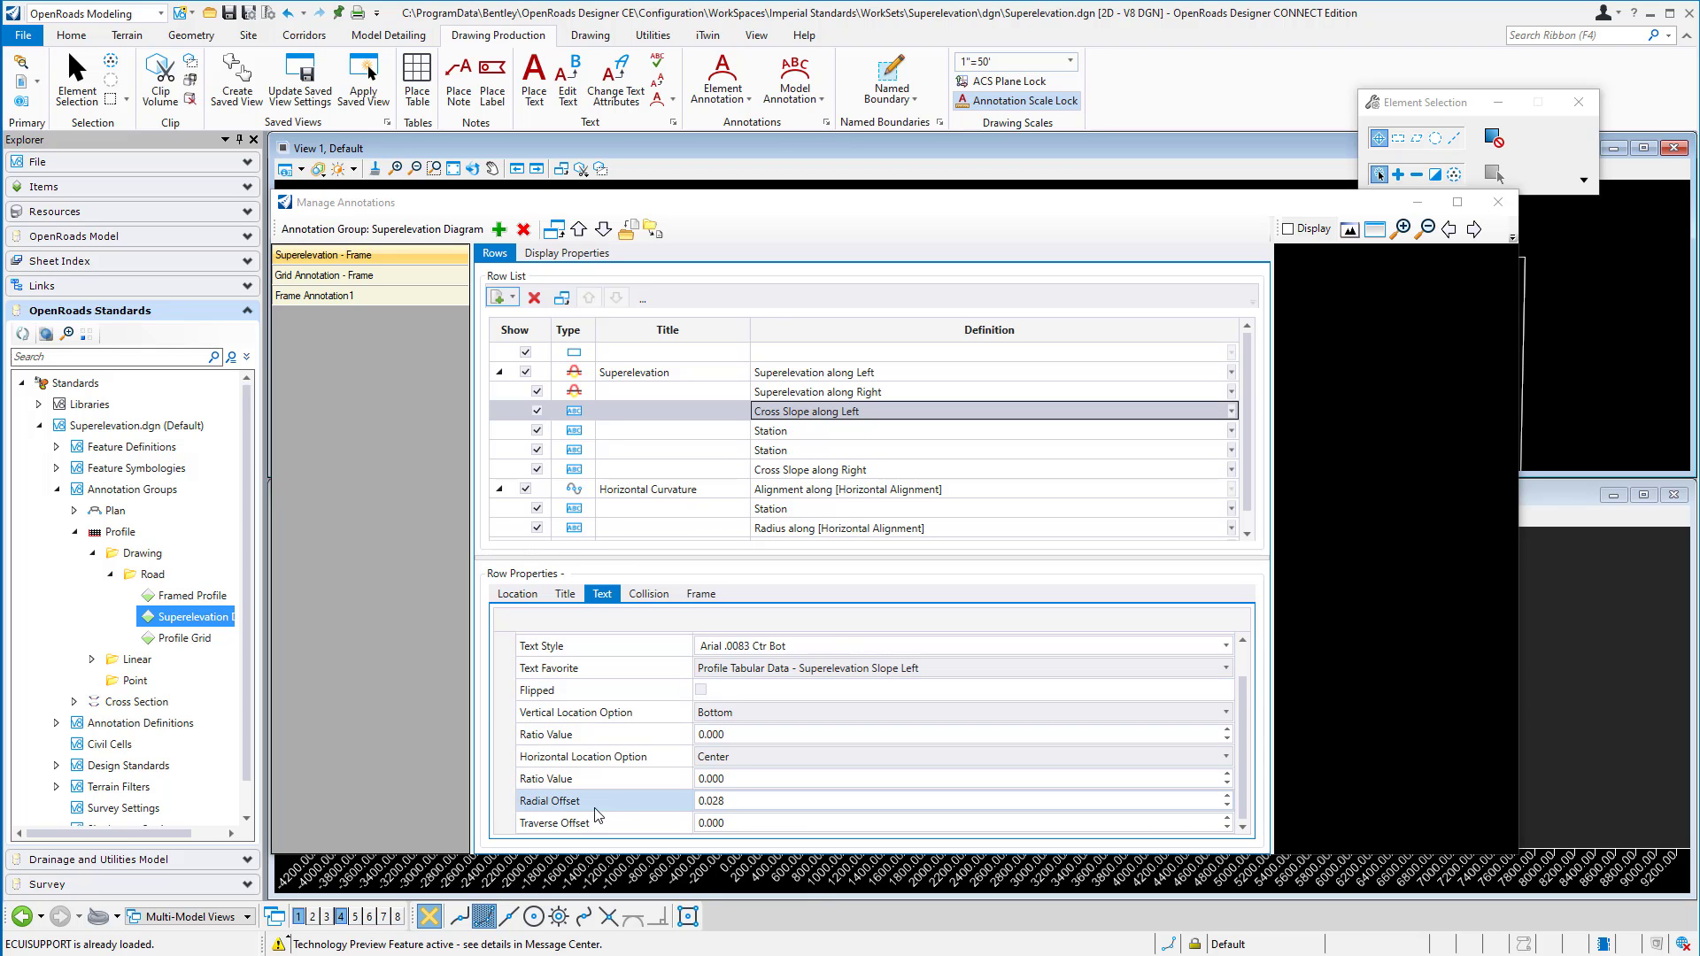
{"action": "left_click", "coordinate": [708, 802]}
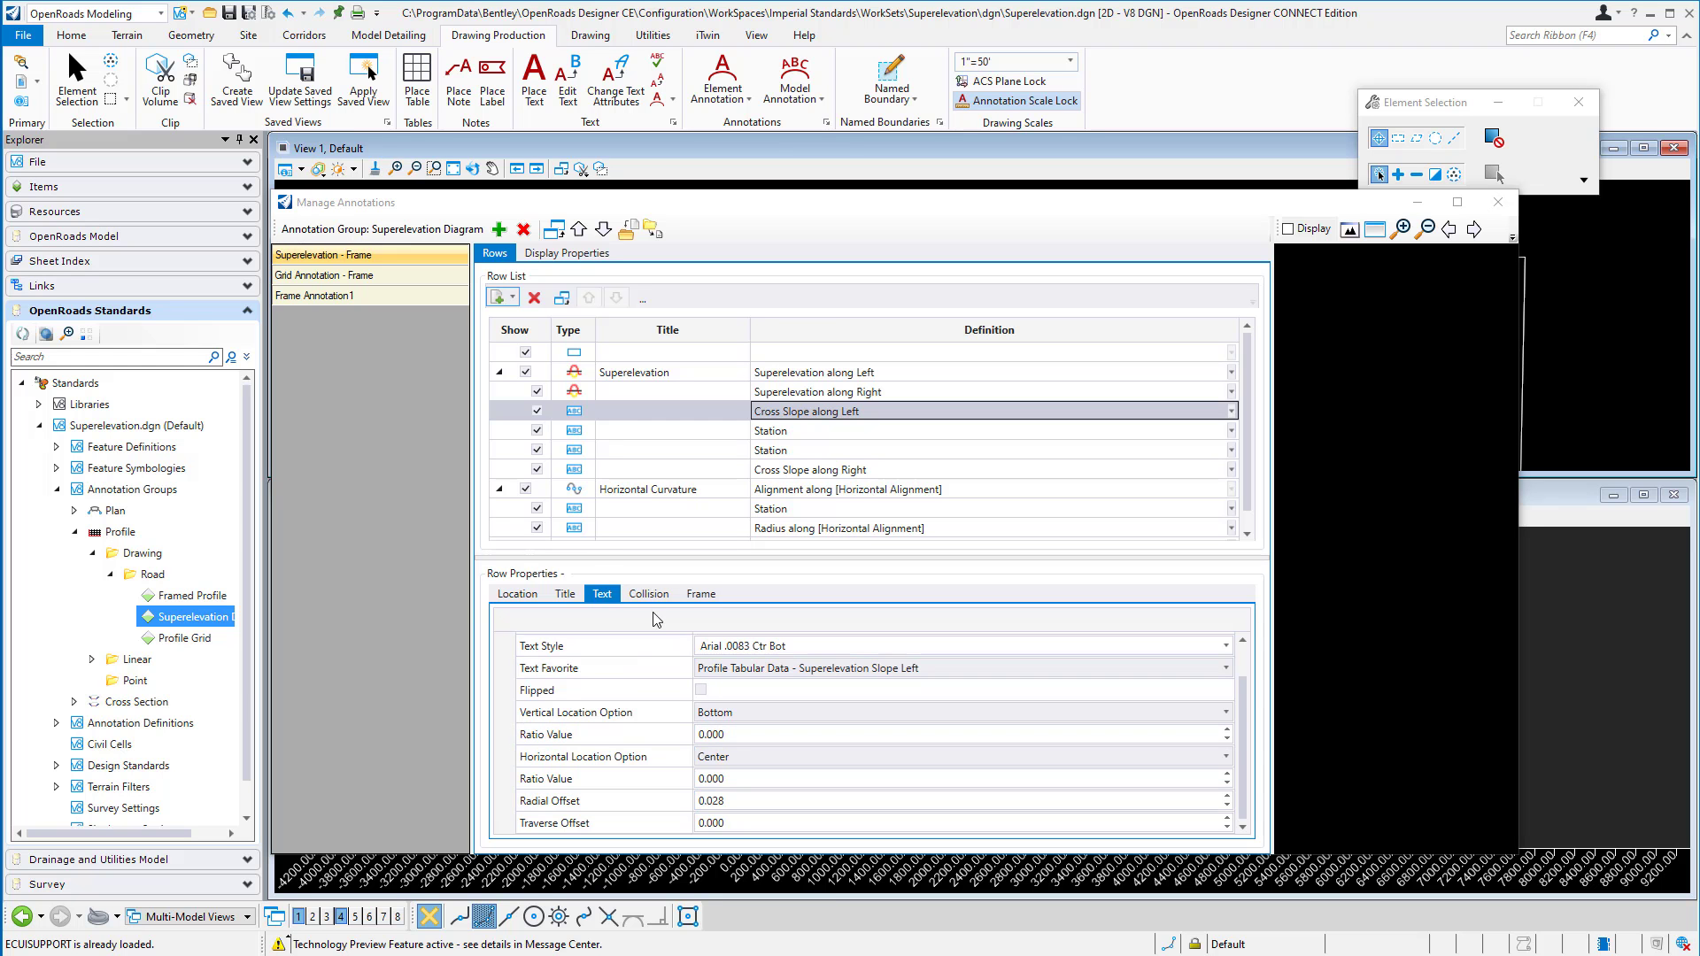
{"action": "left_click", "coordinate": [704, 596]}
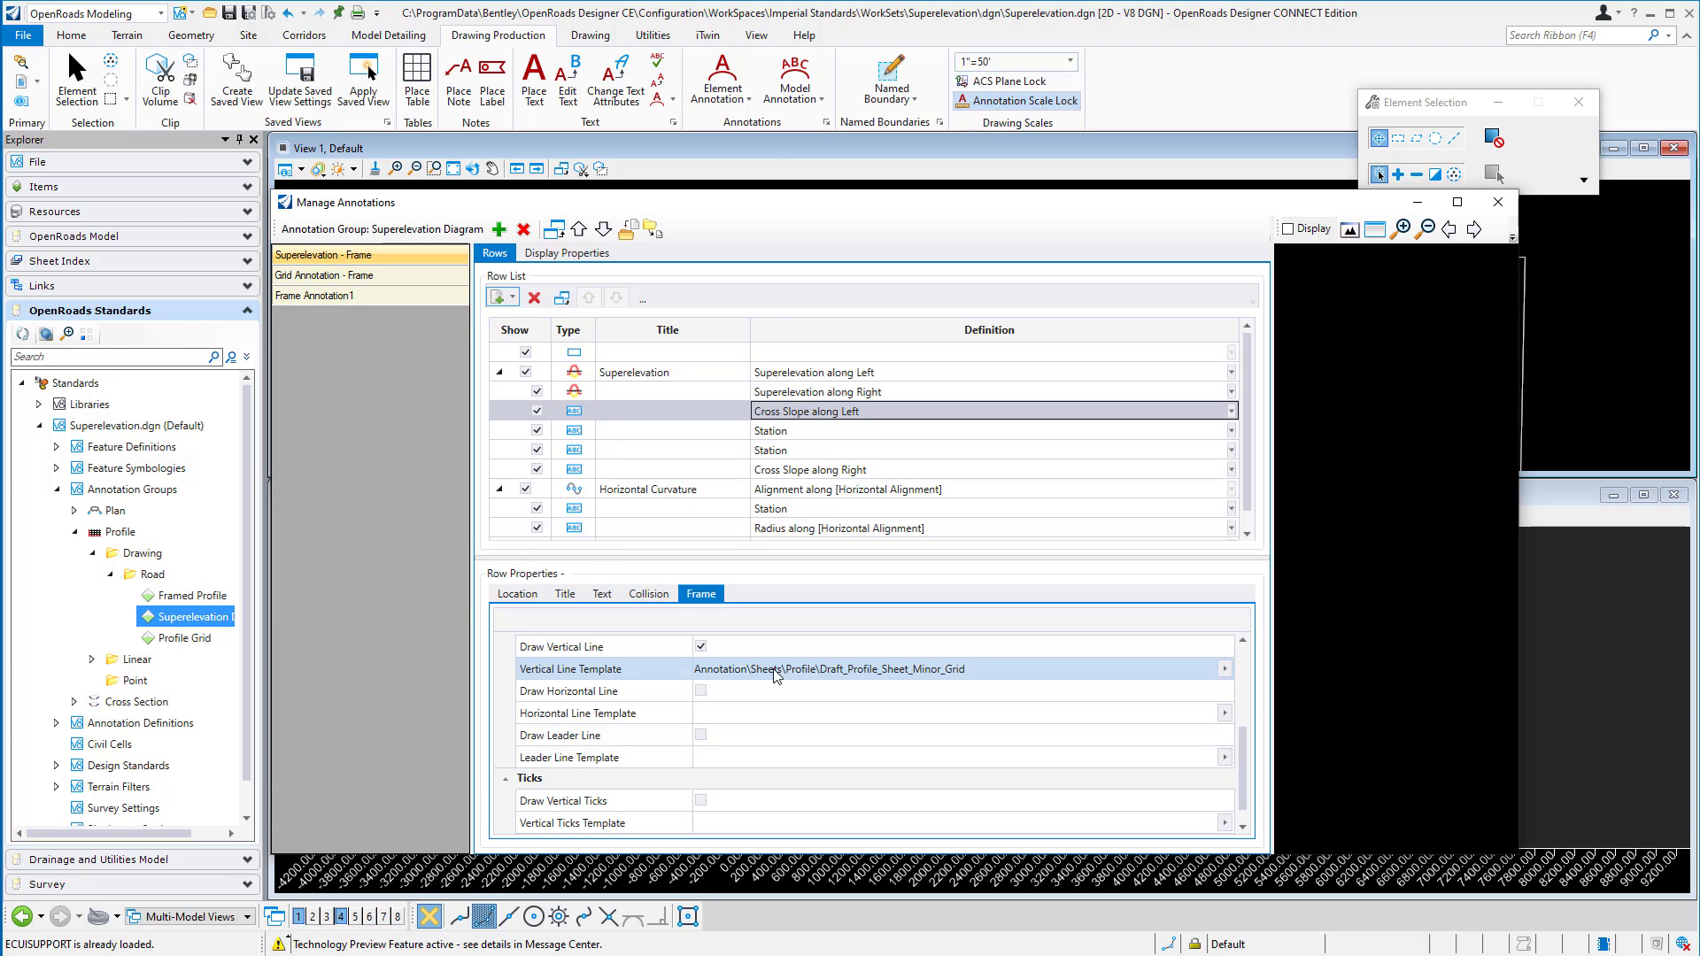
- Examine the definition choices of the first Station label row and keep it as Point and Station
{"action": "left_click", "coordinate": [768, 433]}
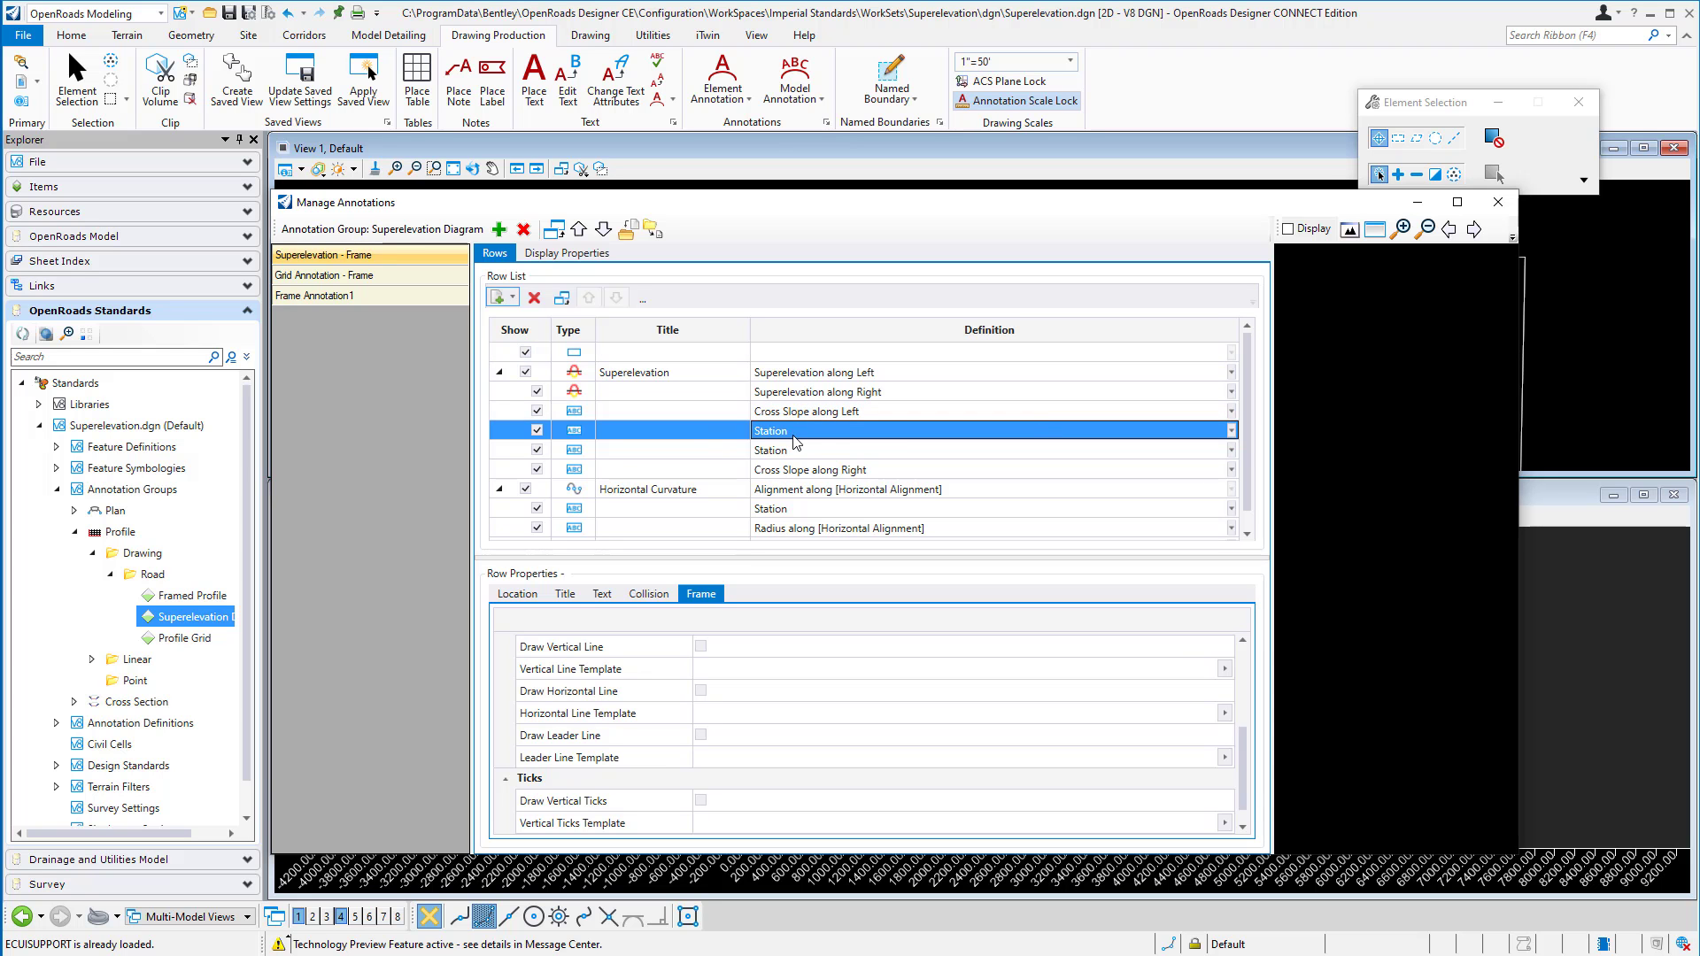
{"action": "left_click", "coordinate": [1232, 431]}
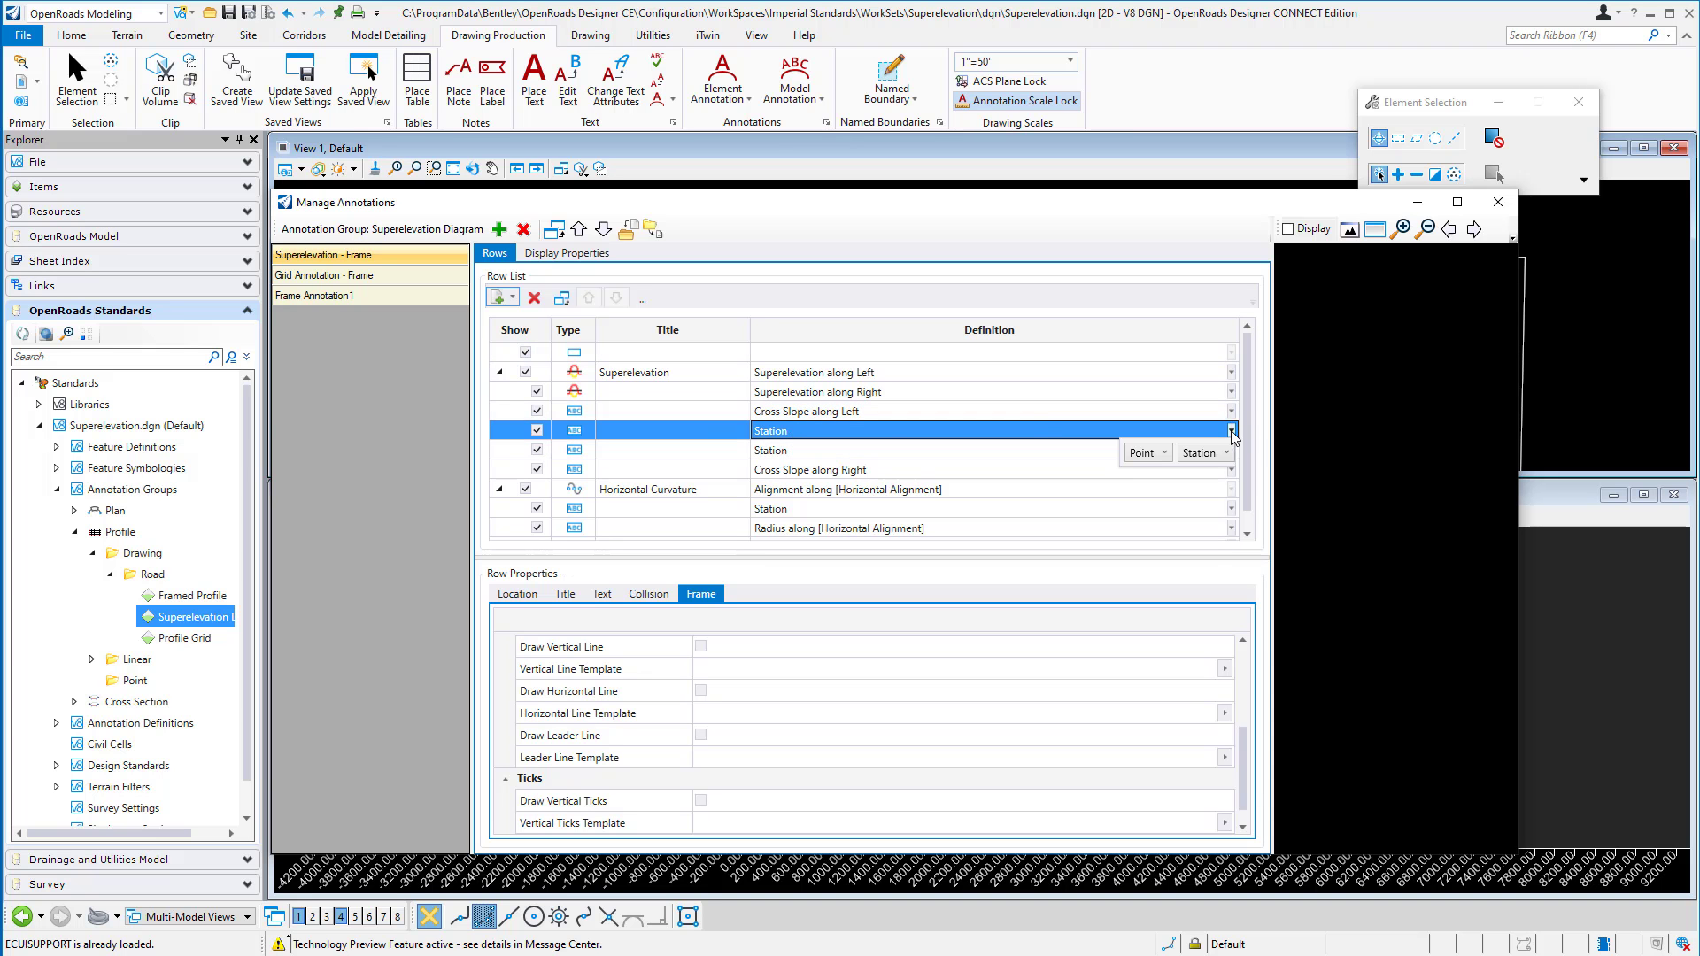
{"action": "left_click", "coordinate": [1154, 451]}
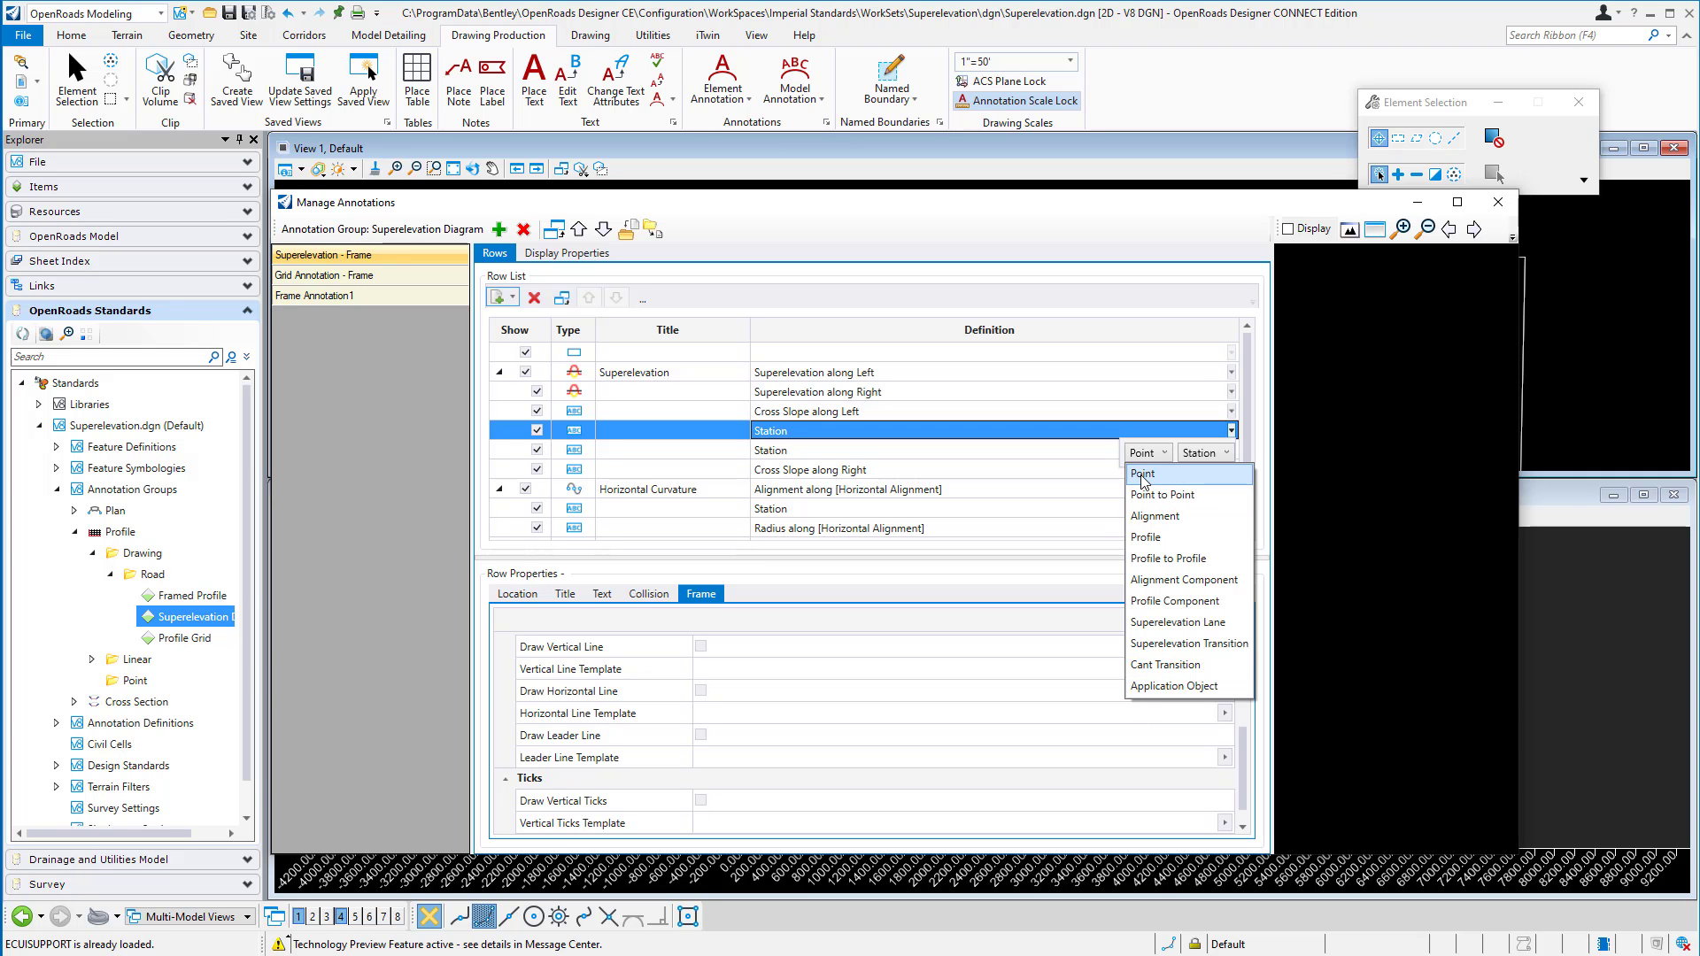
{"action": "left_click", "coordinate": [1144, 474]}
{"action": "left_click", "coordinate": [1204, 454]}
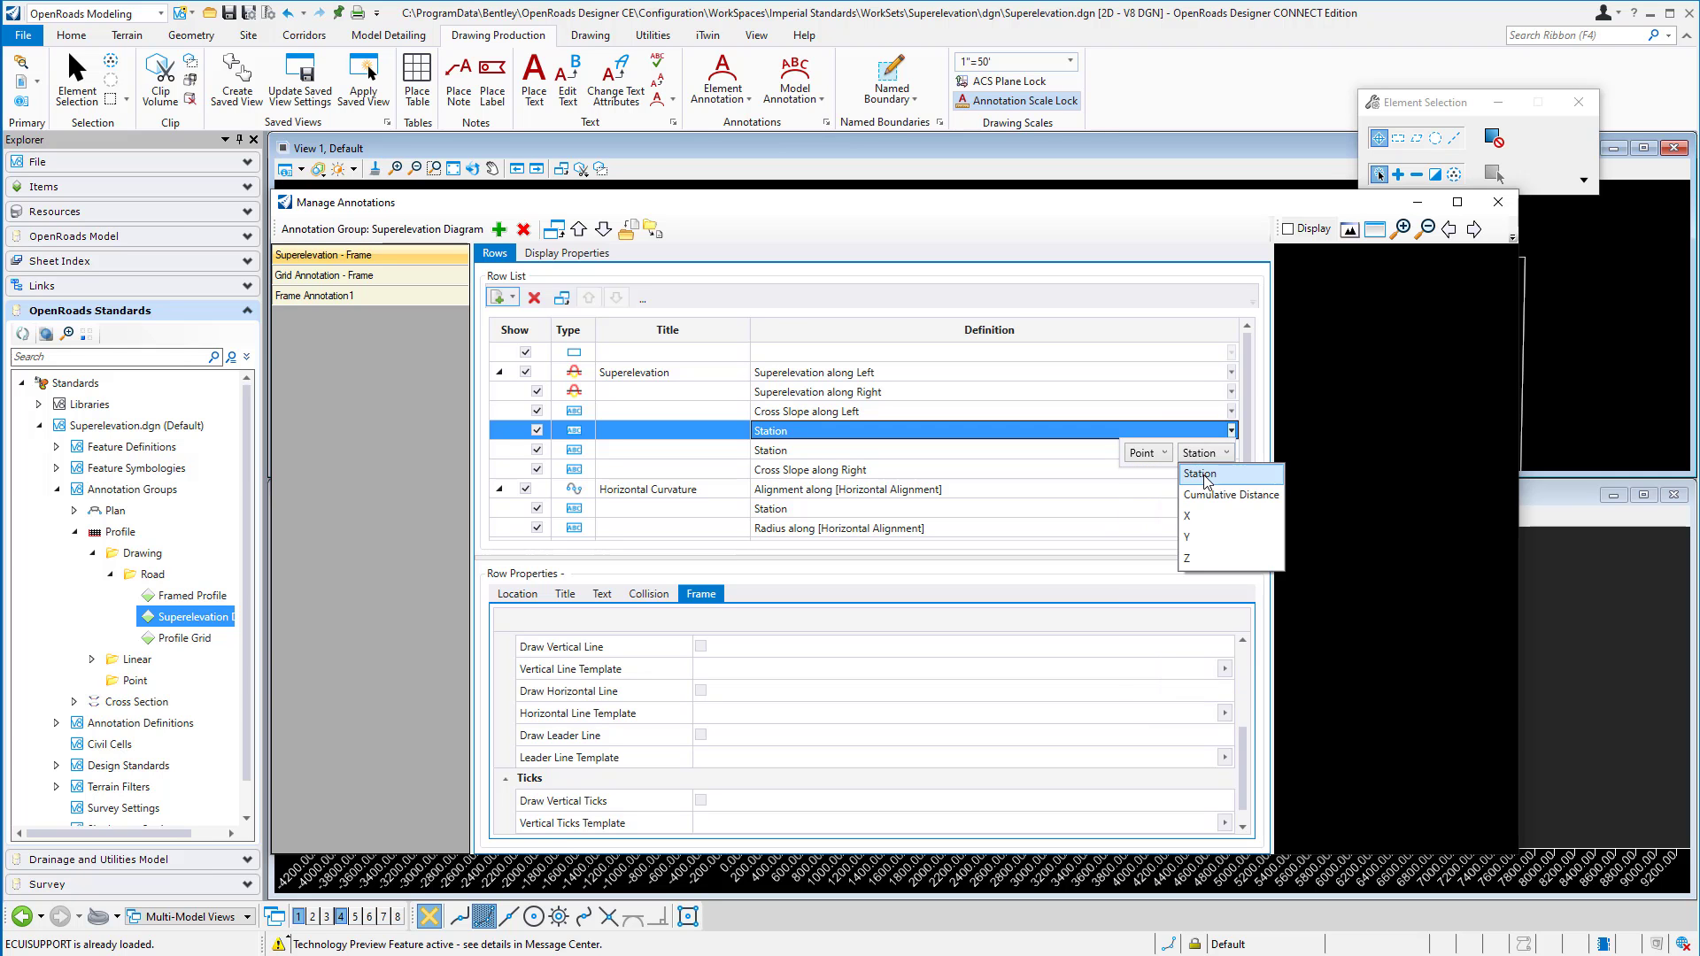
{"action": "left_click", "coordinate": [1204, 475]}
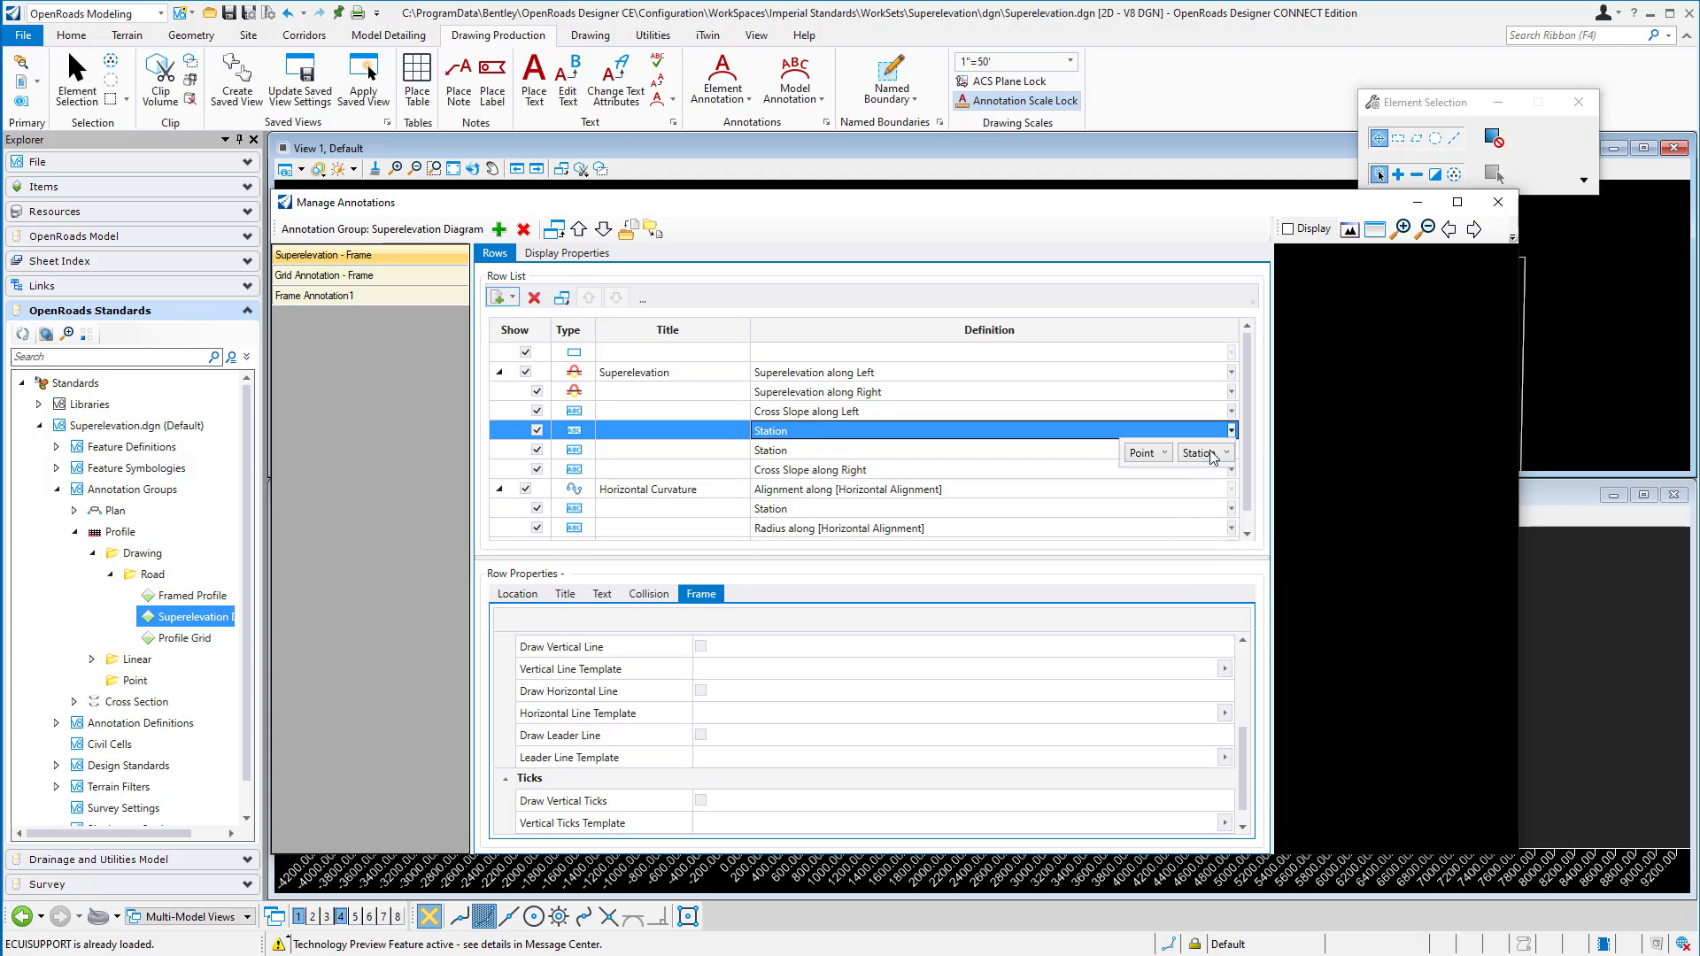
- Compare the superelevation point location filters of the two Station label rows under Superelevation
{"action": "left_click", "coordinate": [517, 594]}
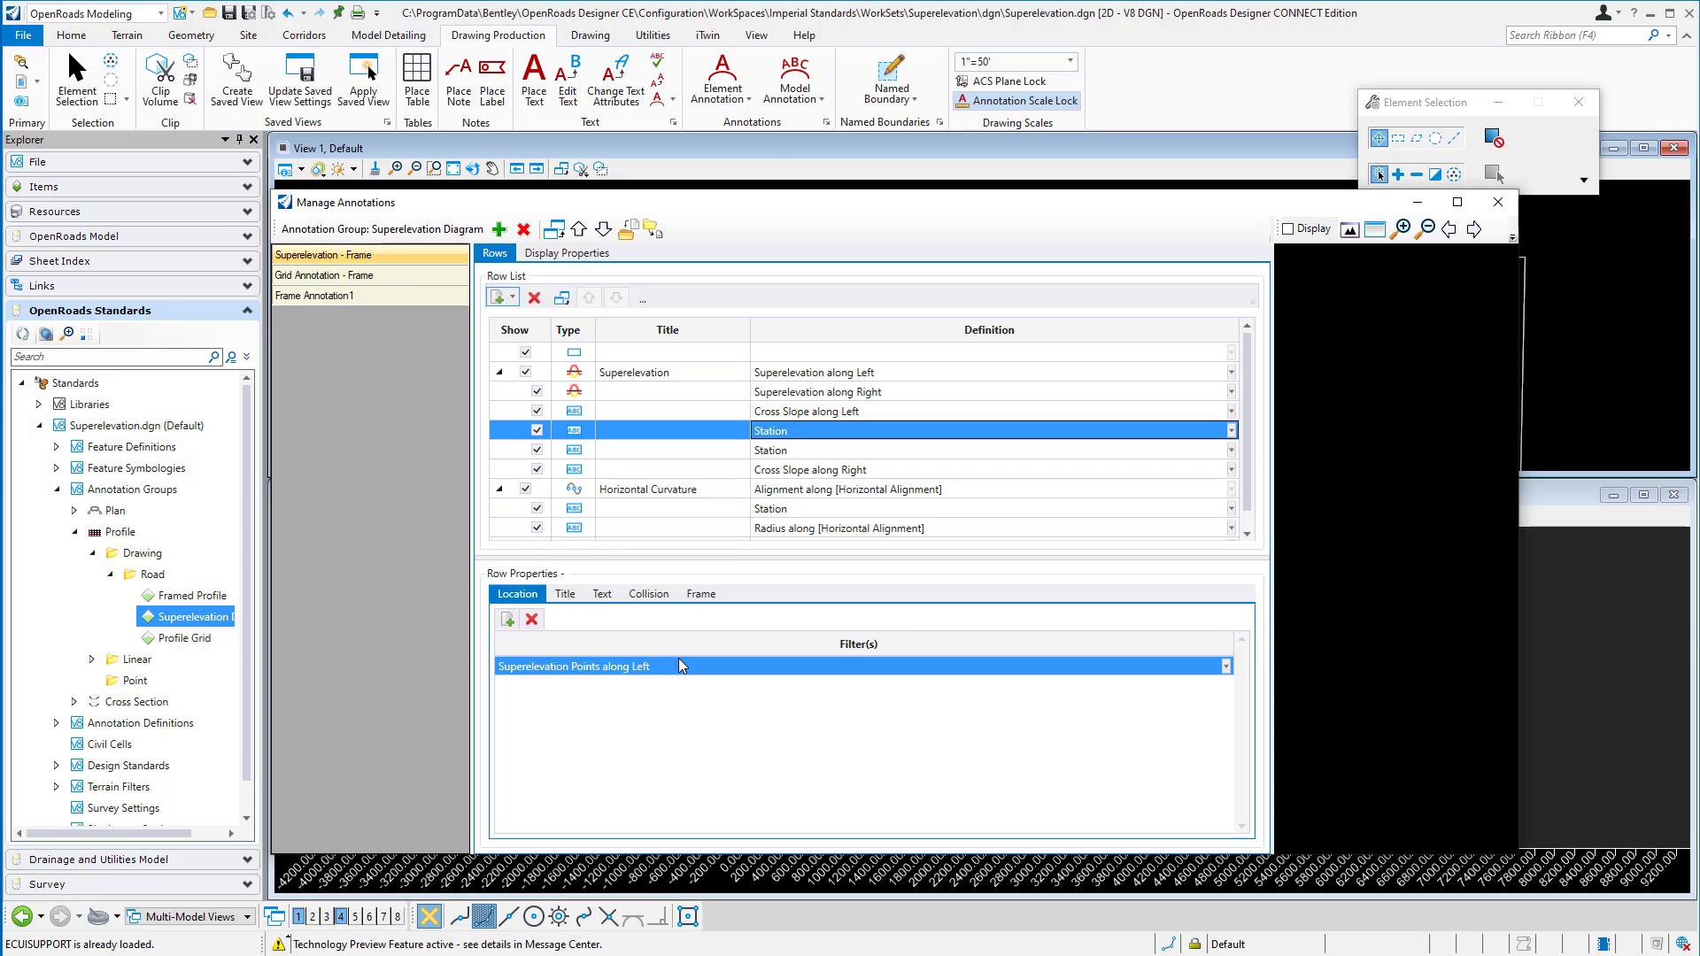
{"action": "left_click", "coordinate": [1226, 666]}
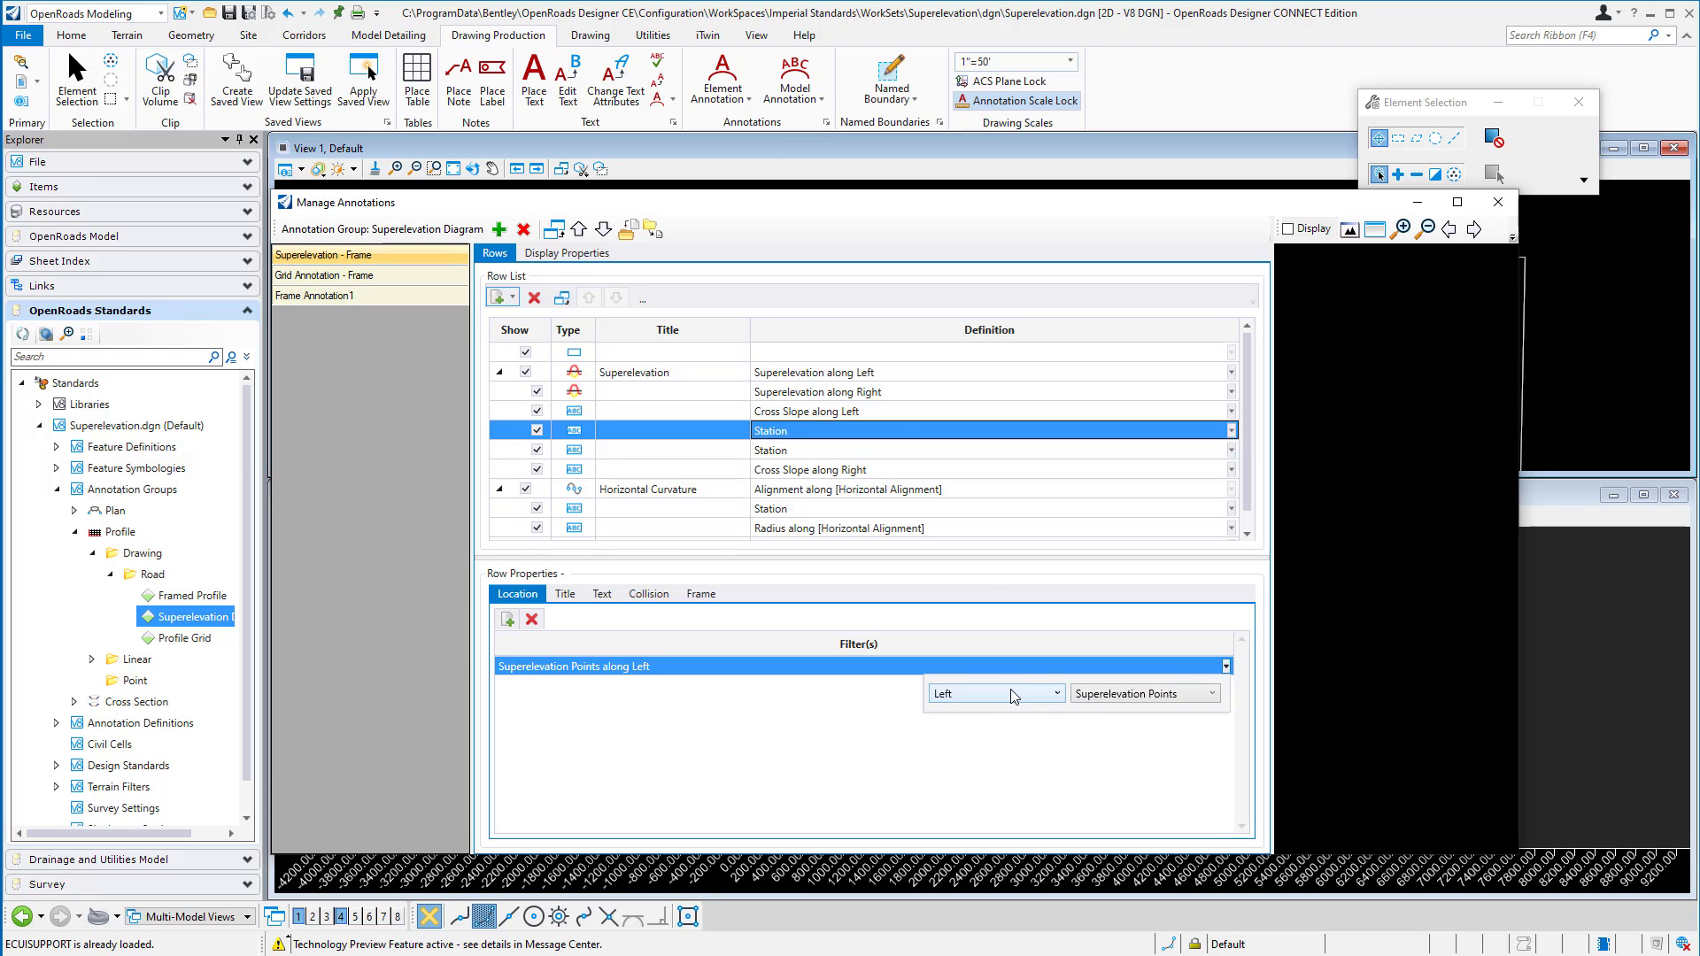
{"action": "left_click", "coordinate": [879, 452]}
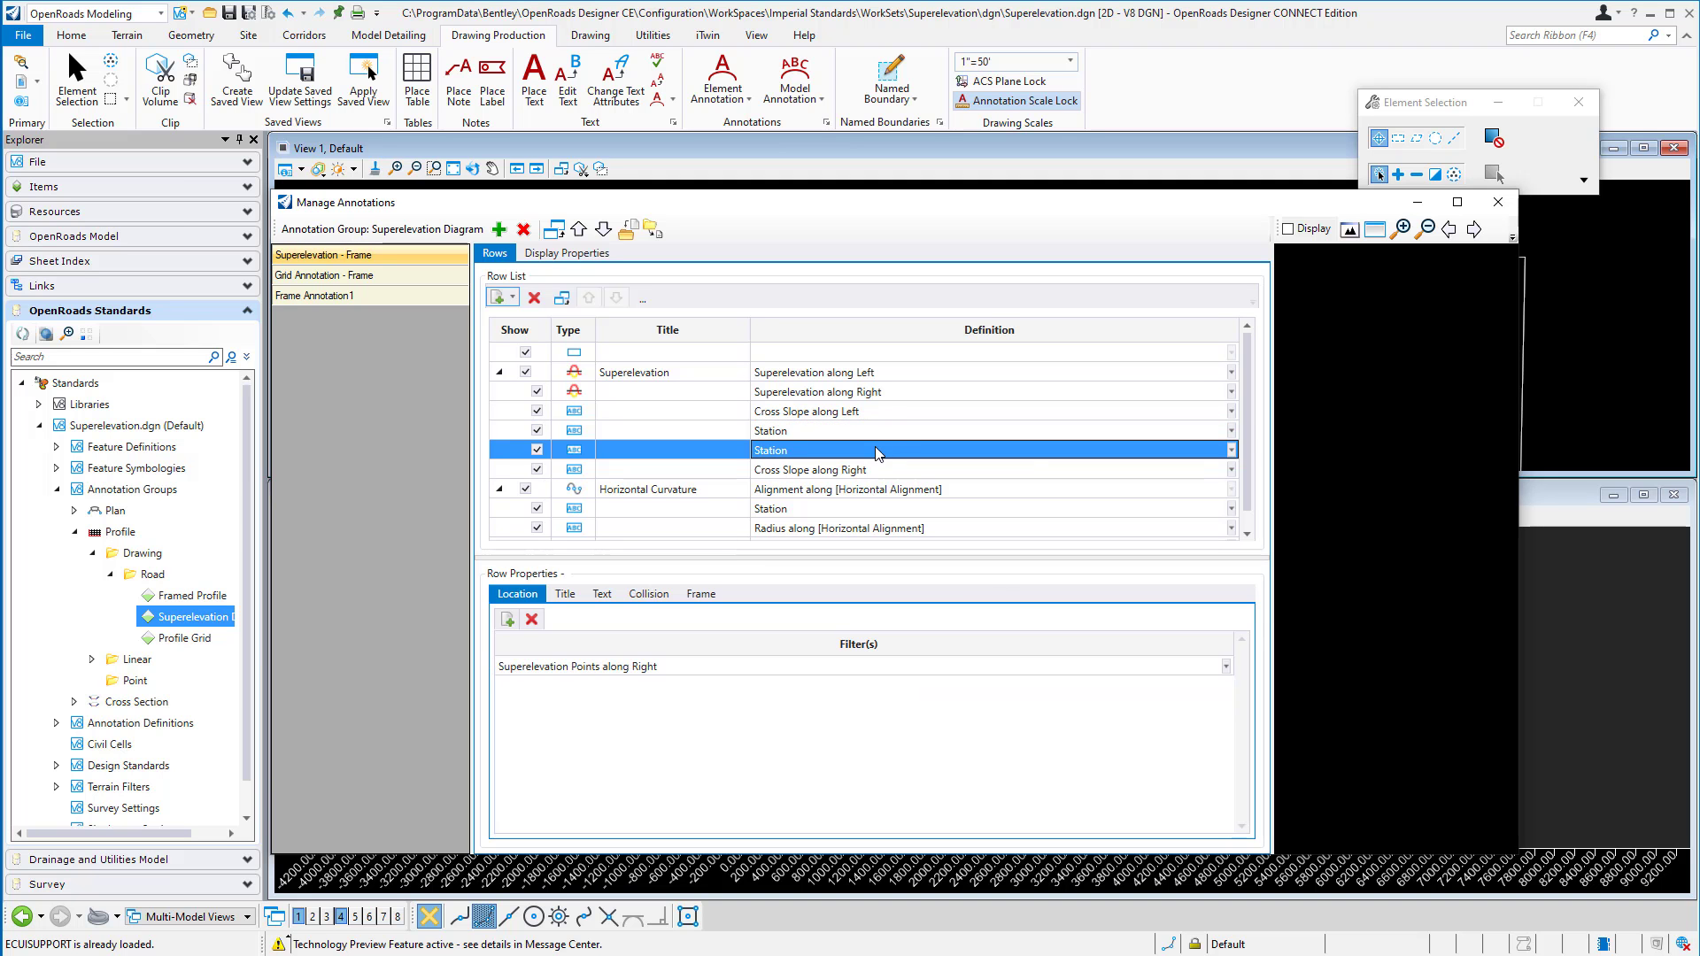
{"action": "left_click", "coordinate": [1226, 666]}
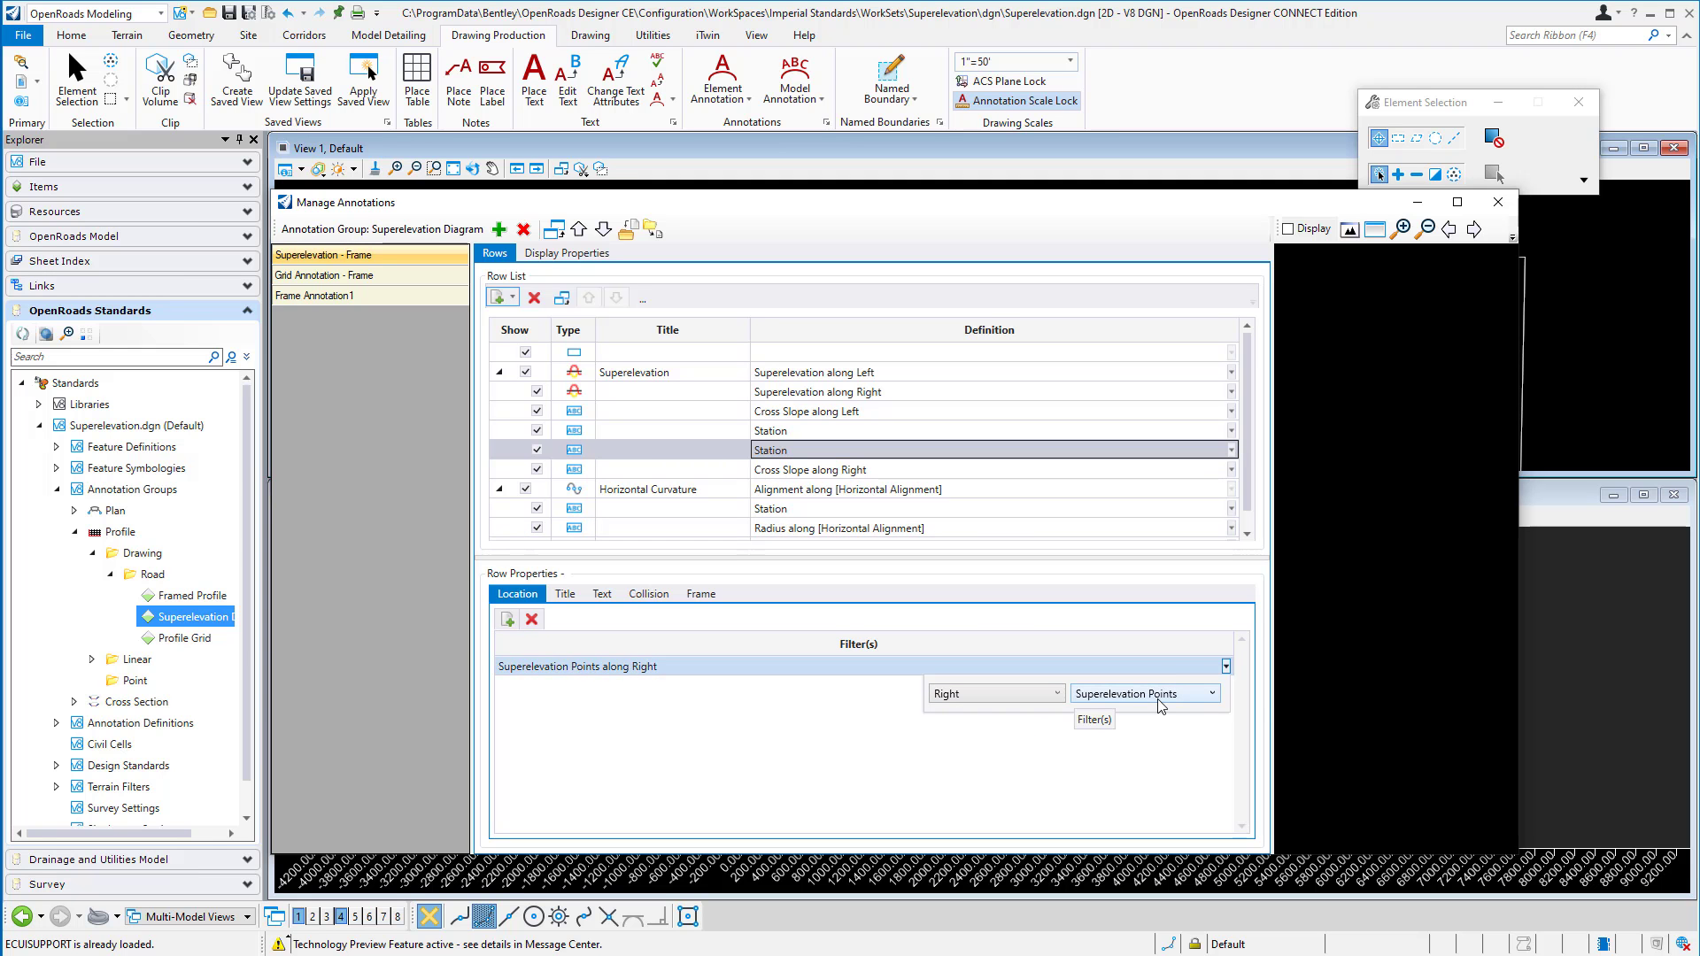
- Review the title and text settings of the second Station label row
{"action": "left_click", "coordinate": [563, 594]}
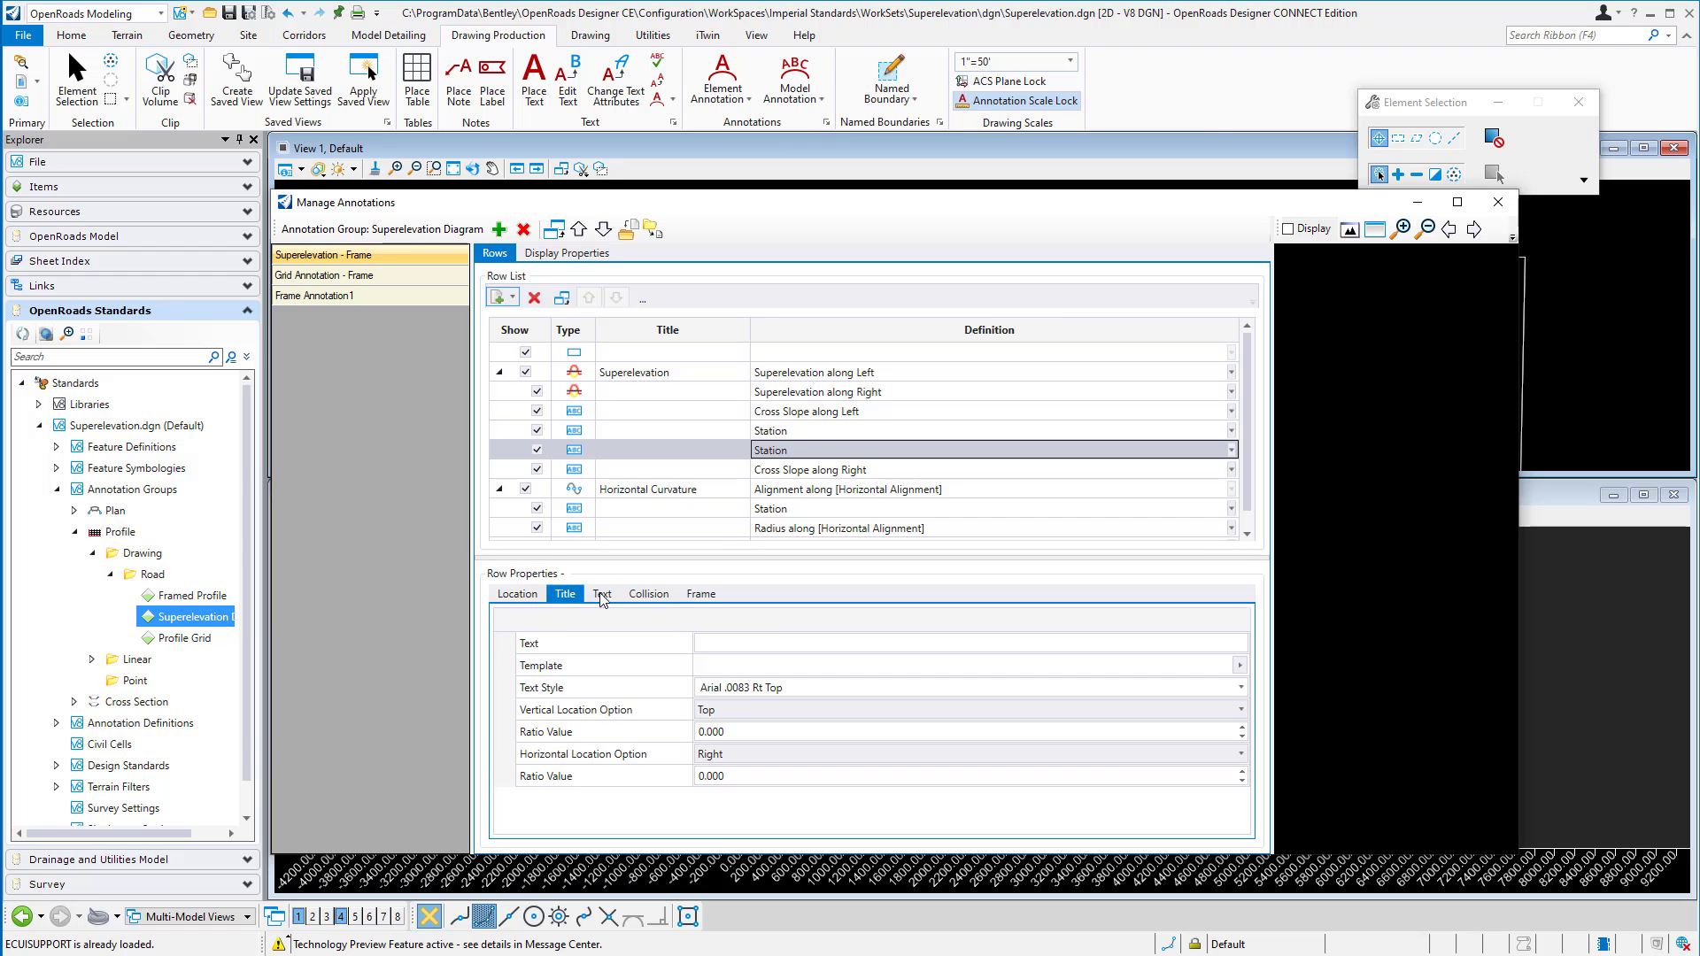
{"action": "left_click", "coordinate": [602, 594]}
{"action": "left_click", "coordinate": [701, 779]}
{"action": "scroll", "coordinate": [702, 783], "scroll_direction": "up", "scroll_amount": 1}
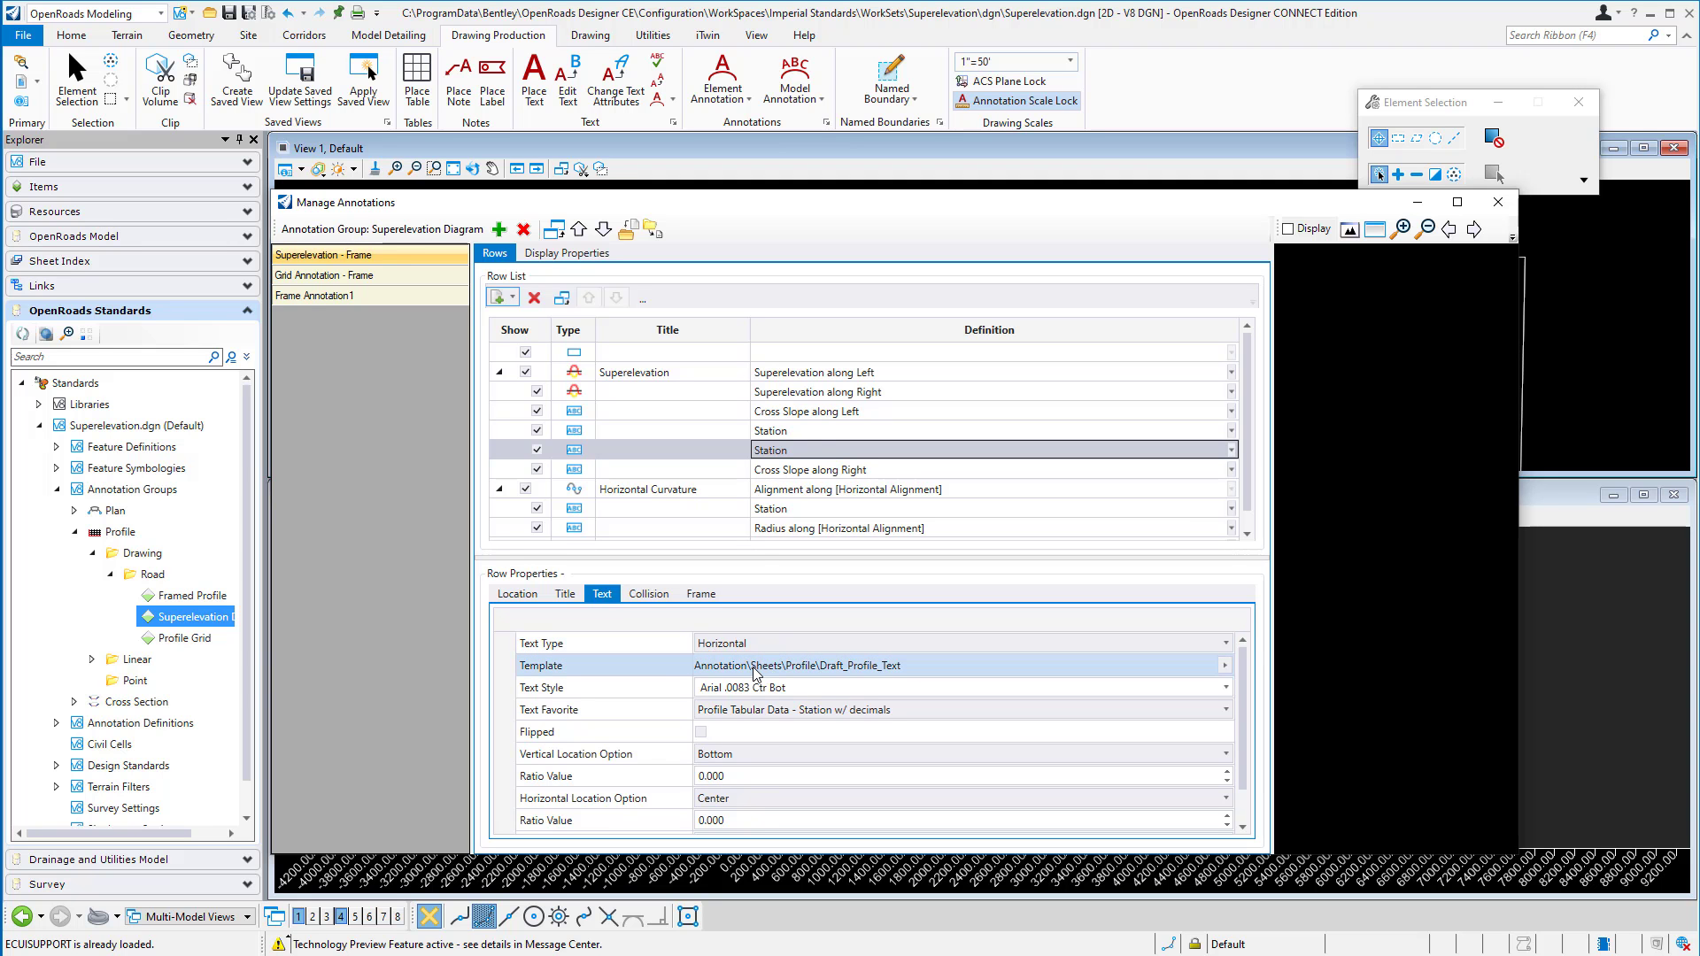
- Inspect the Profile Tabular Data - Station w/ decimals favorite and its station format, and check the second Station row's radial offset
{"action": "left_click", "coordinate": [794, 709]}
{"action": "left_click", "coordinate": [828, 122]}
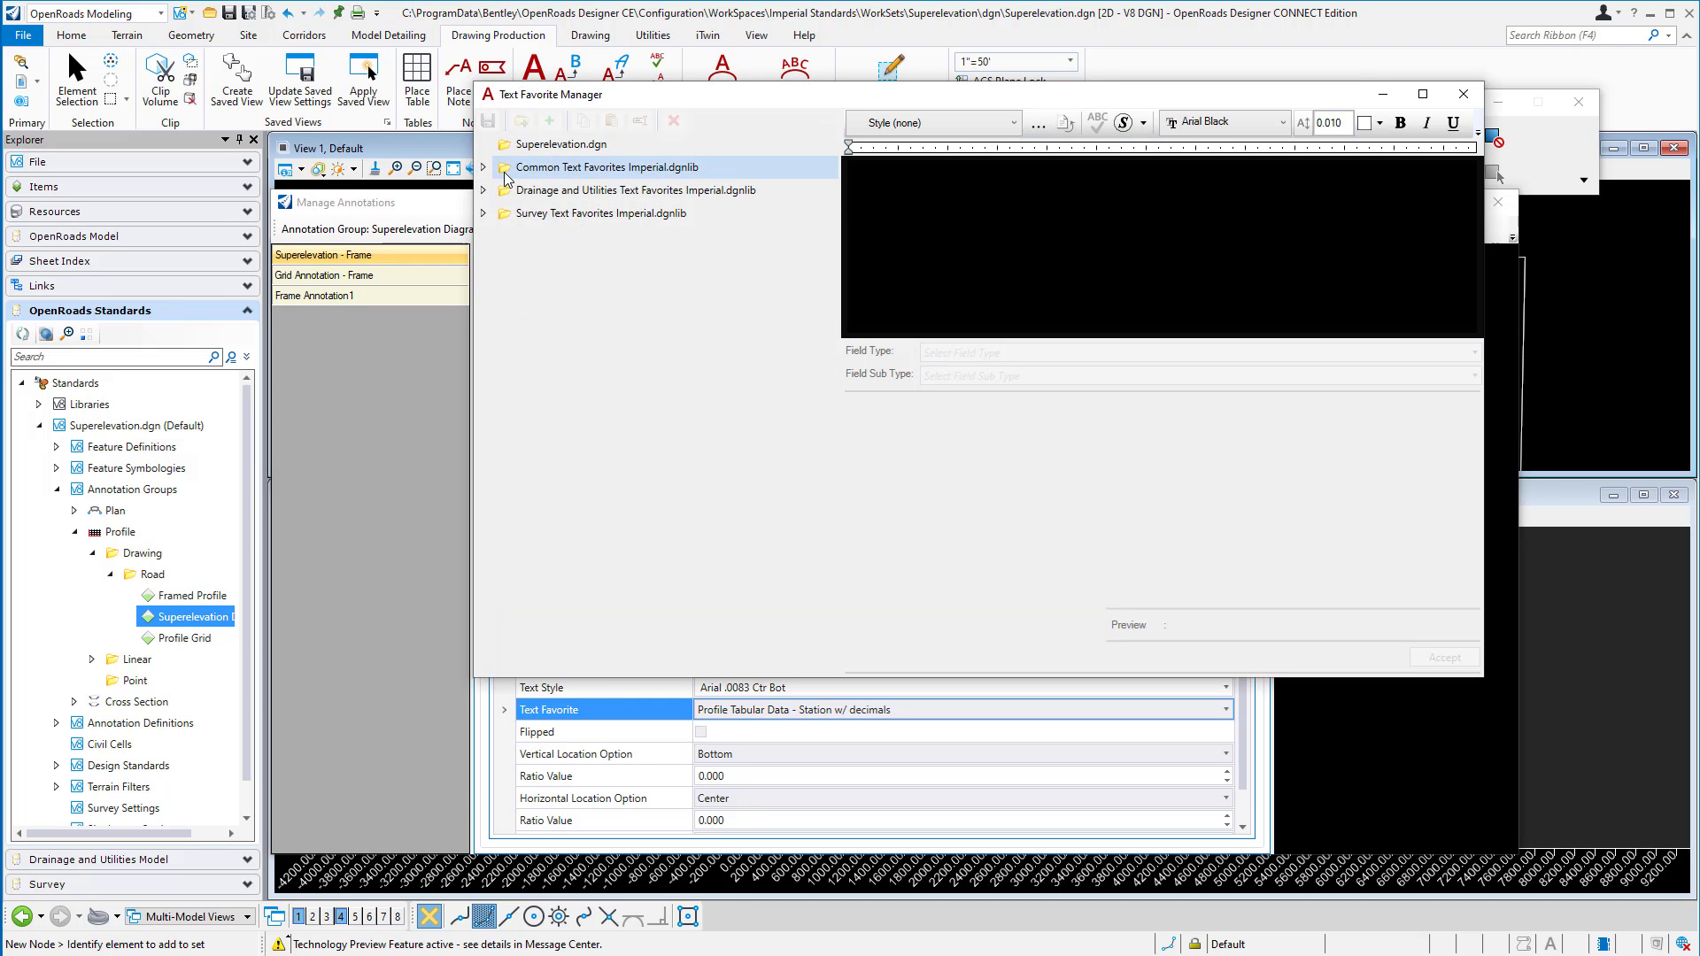
{"action": "left_click", "coordinate": [484, 168]}
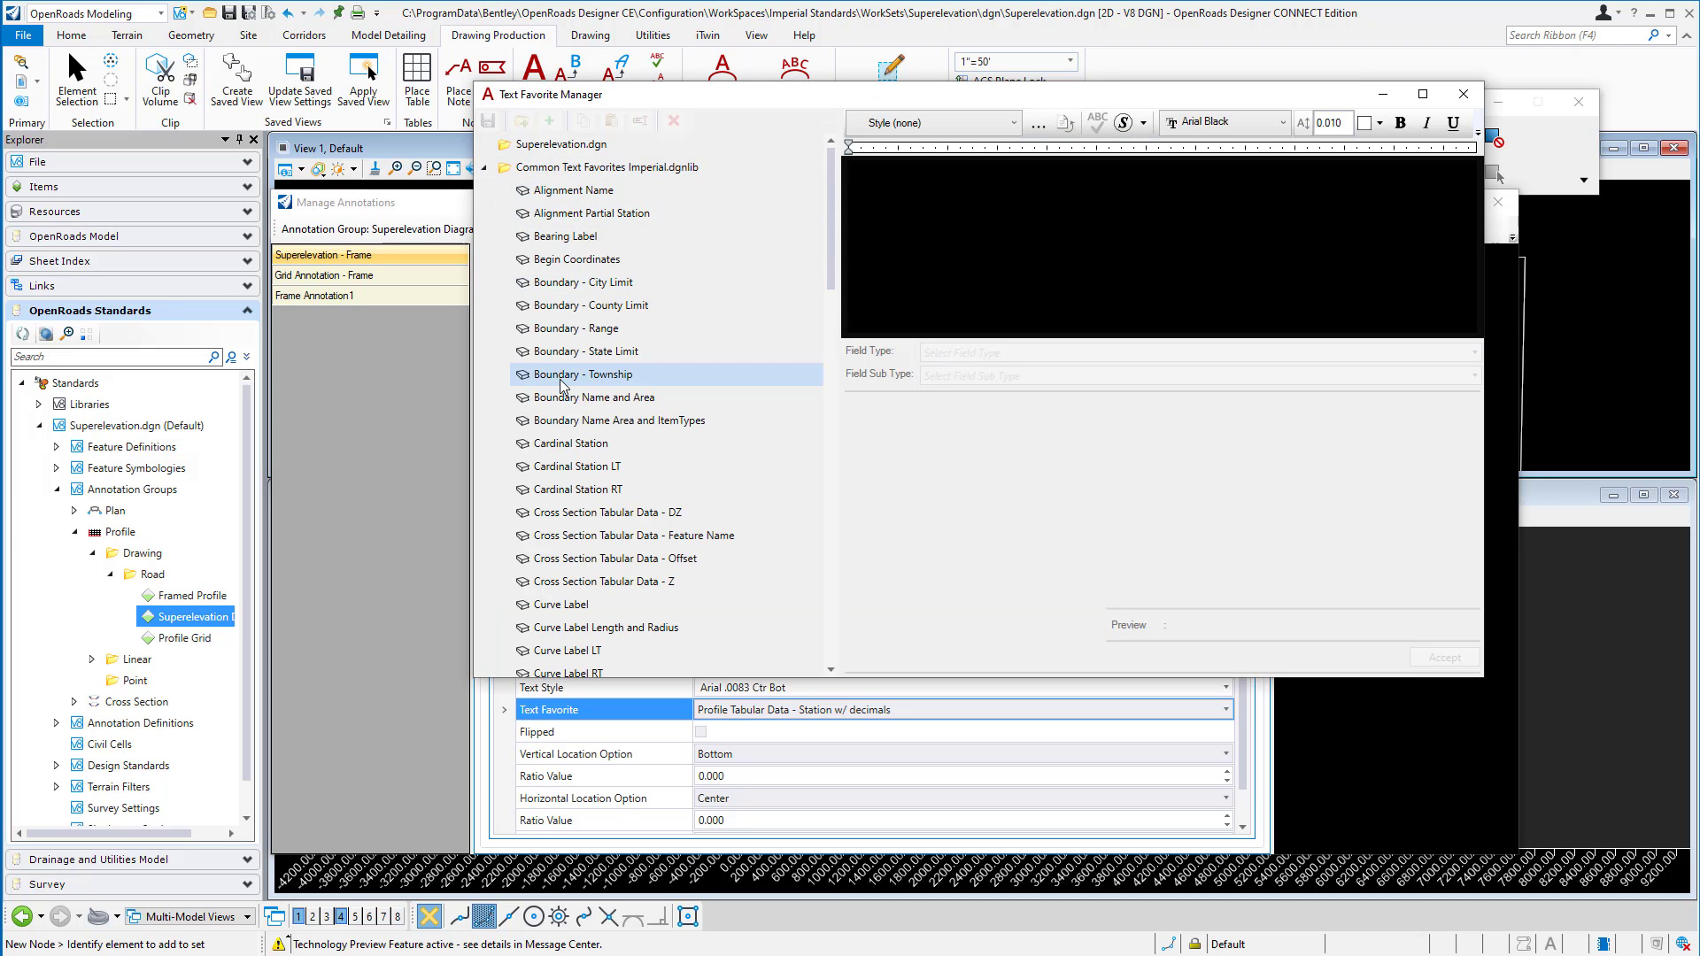
{"action": "scroll", "coordinate": [567, 390], "scroll_direction": "down", "scroll_amount": 20}
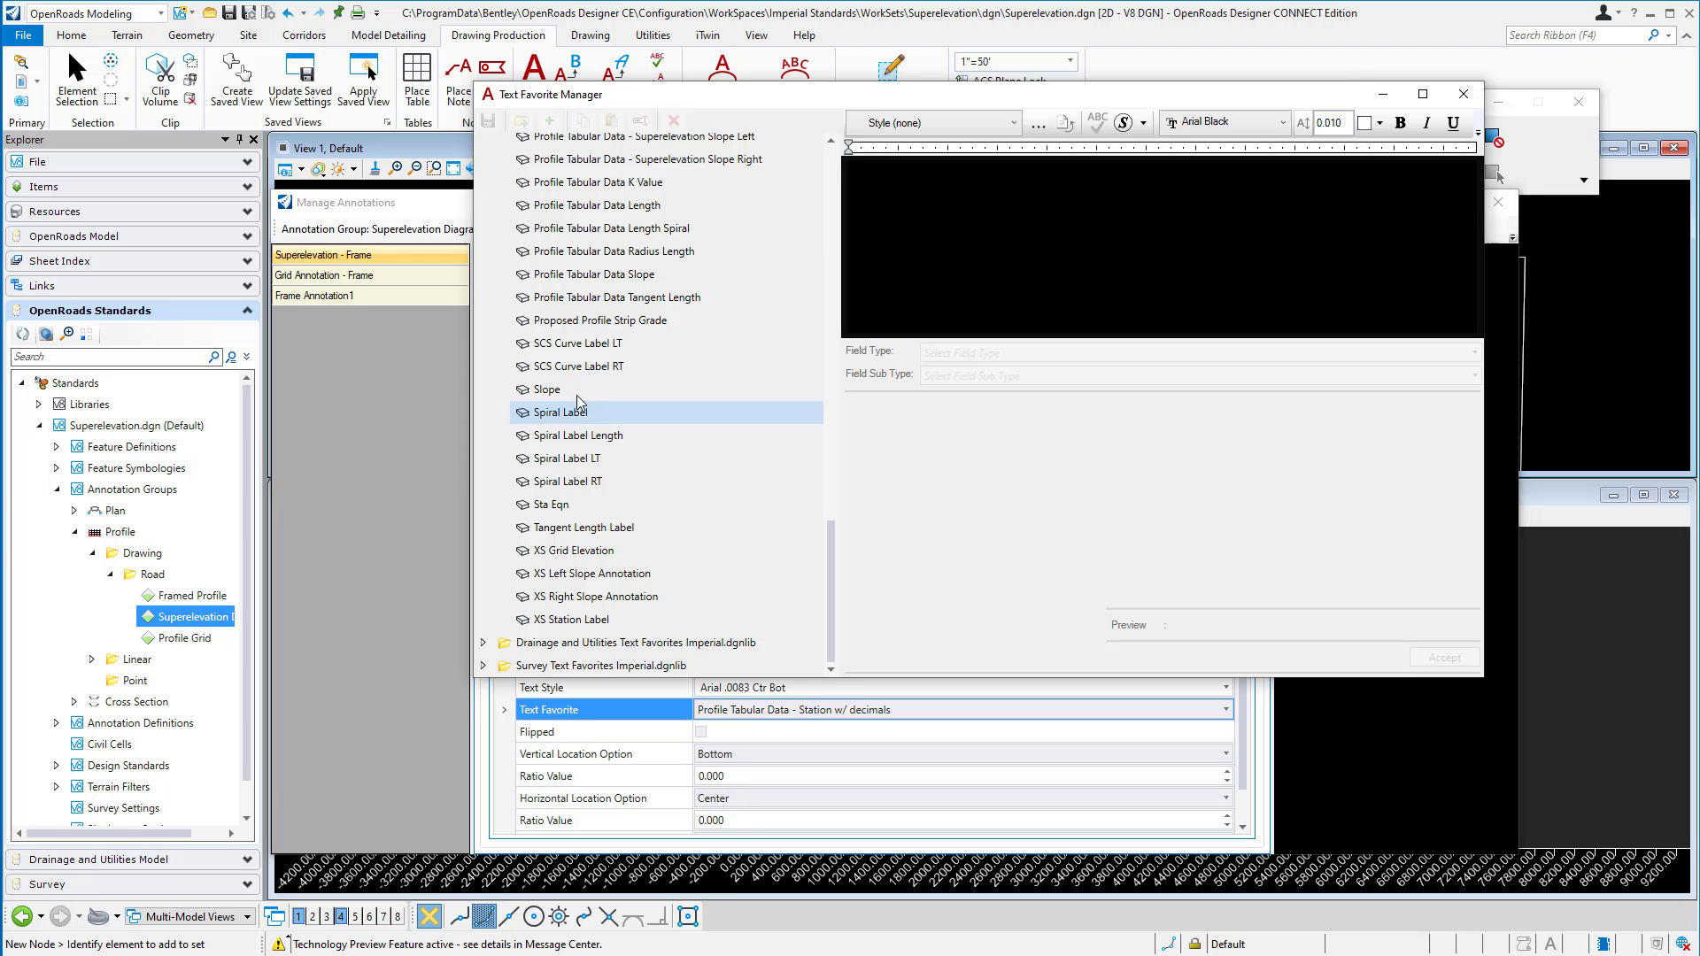
{"action": "scroll", "coordinate": [620, 354], "scroll_direction": "up", "scroll_amount": 2}
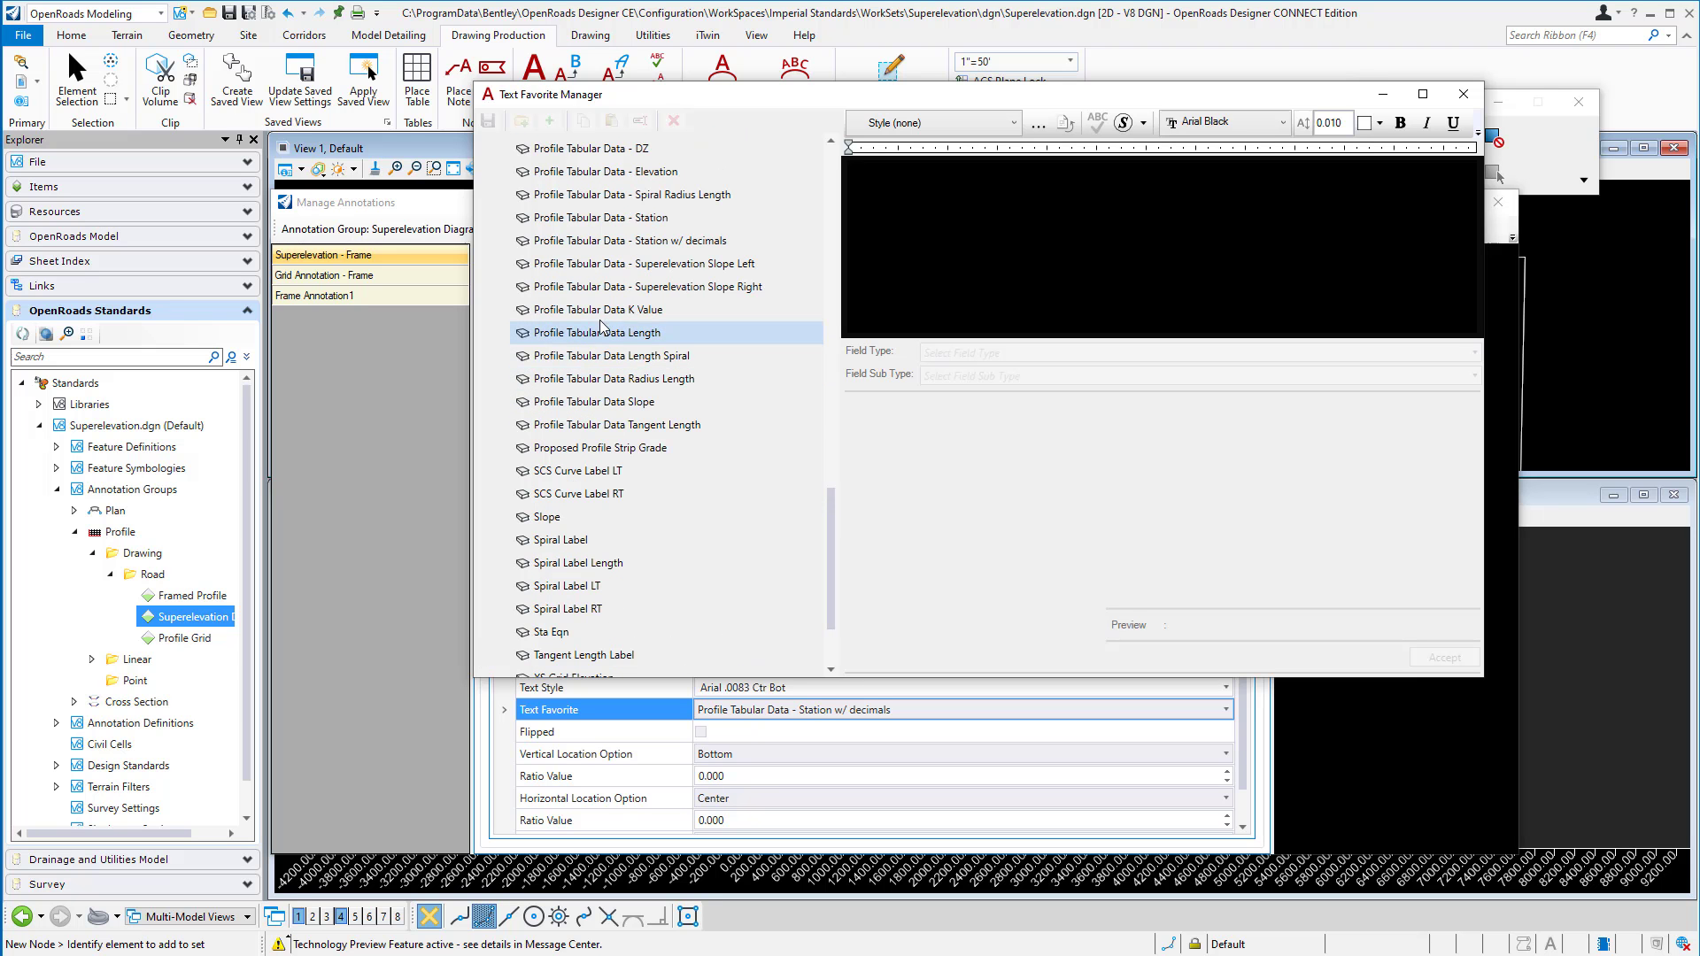
{"action": "left_click", "coordinate": [679, 247]}
{"action": "left_click", "coordinate": [1168, 168]}
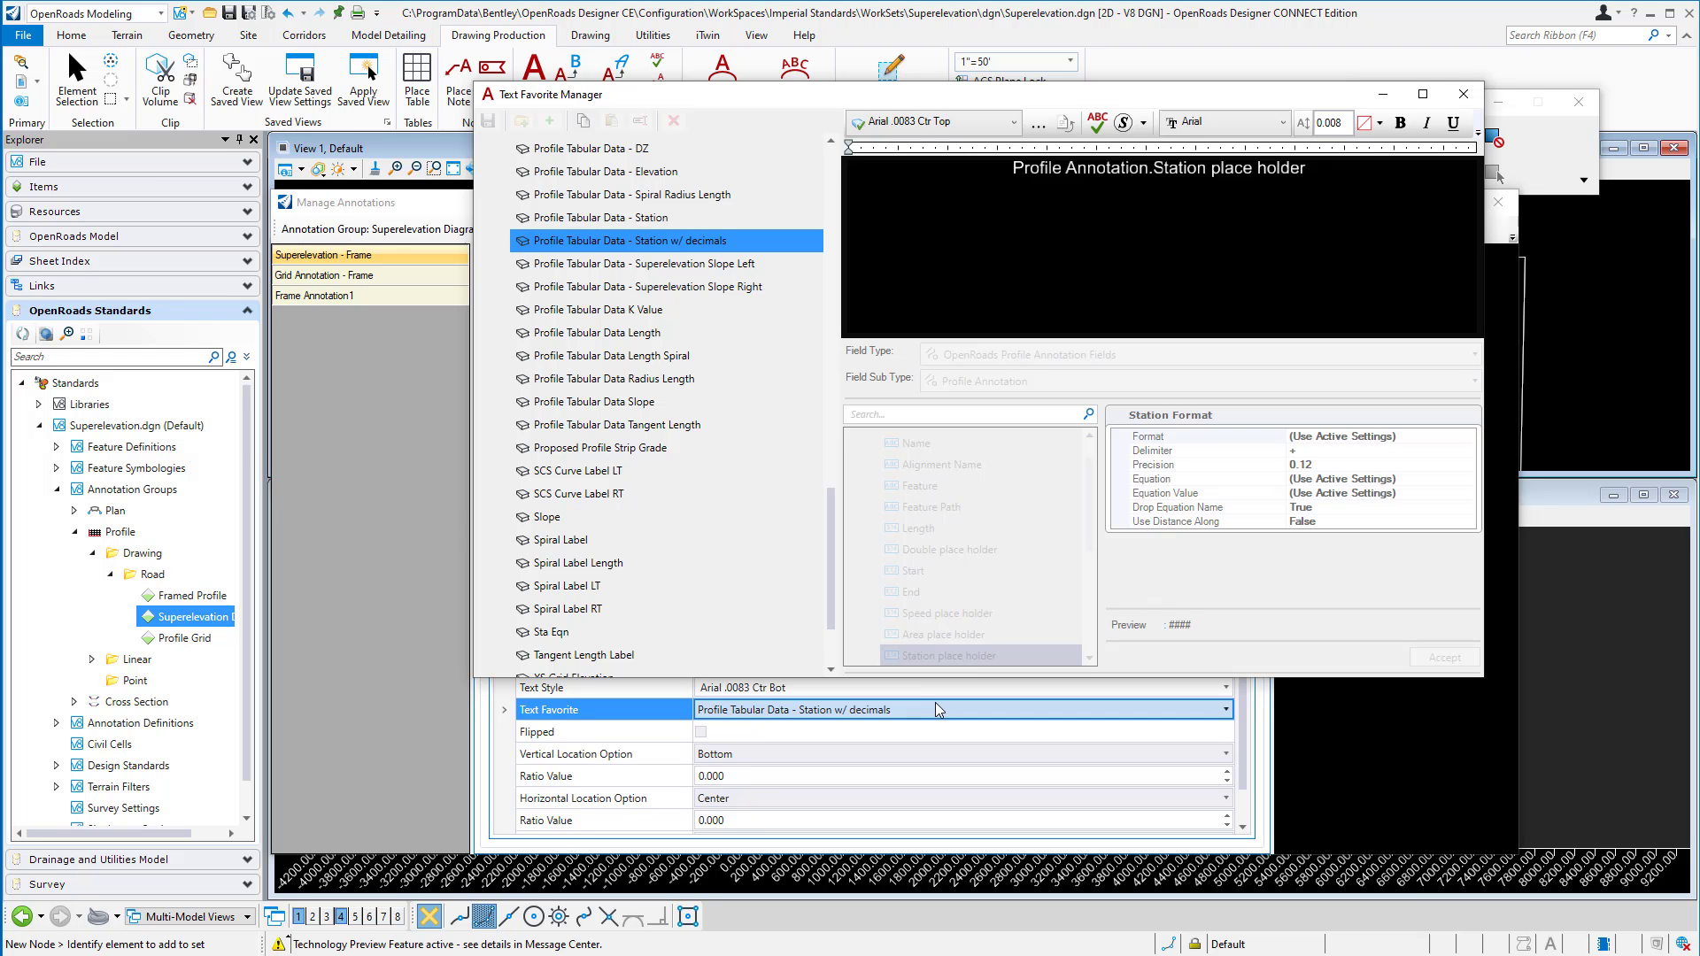
{"action": "left_click", "coordinate": [1464, 94]}
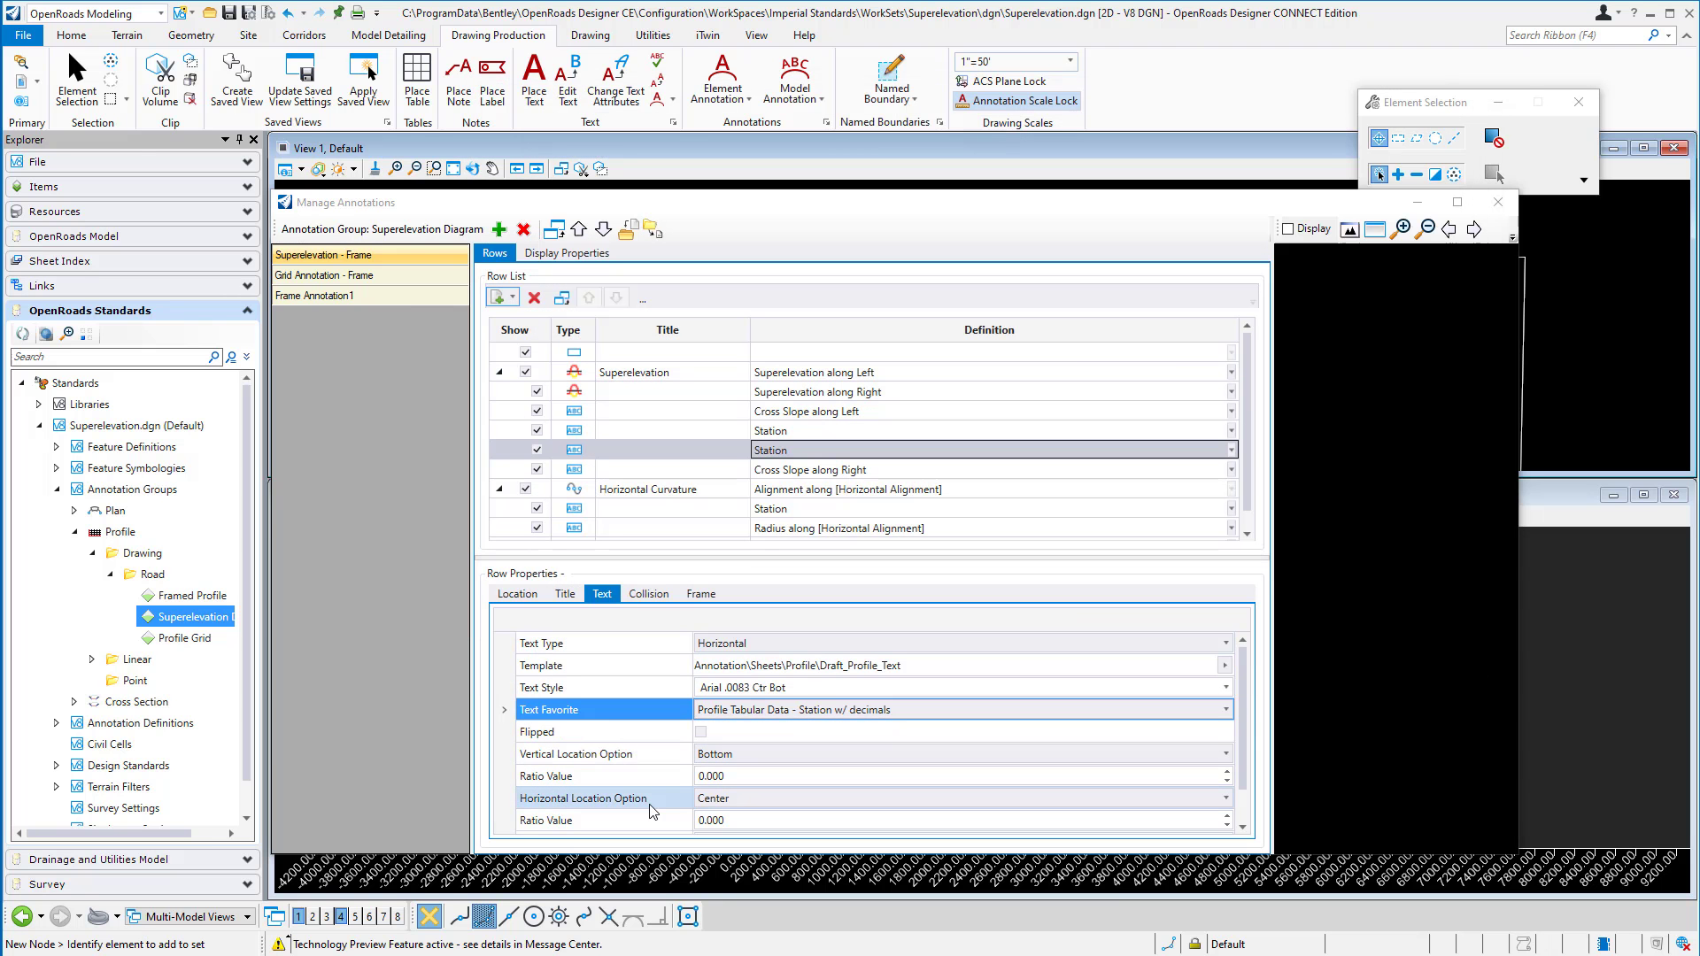
{"action": "scroll", "coordinate": [652, 811], "scroll_direction": "down", "scroll_amount": 1}
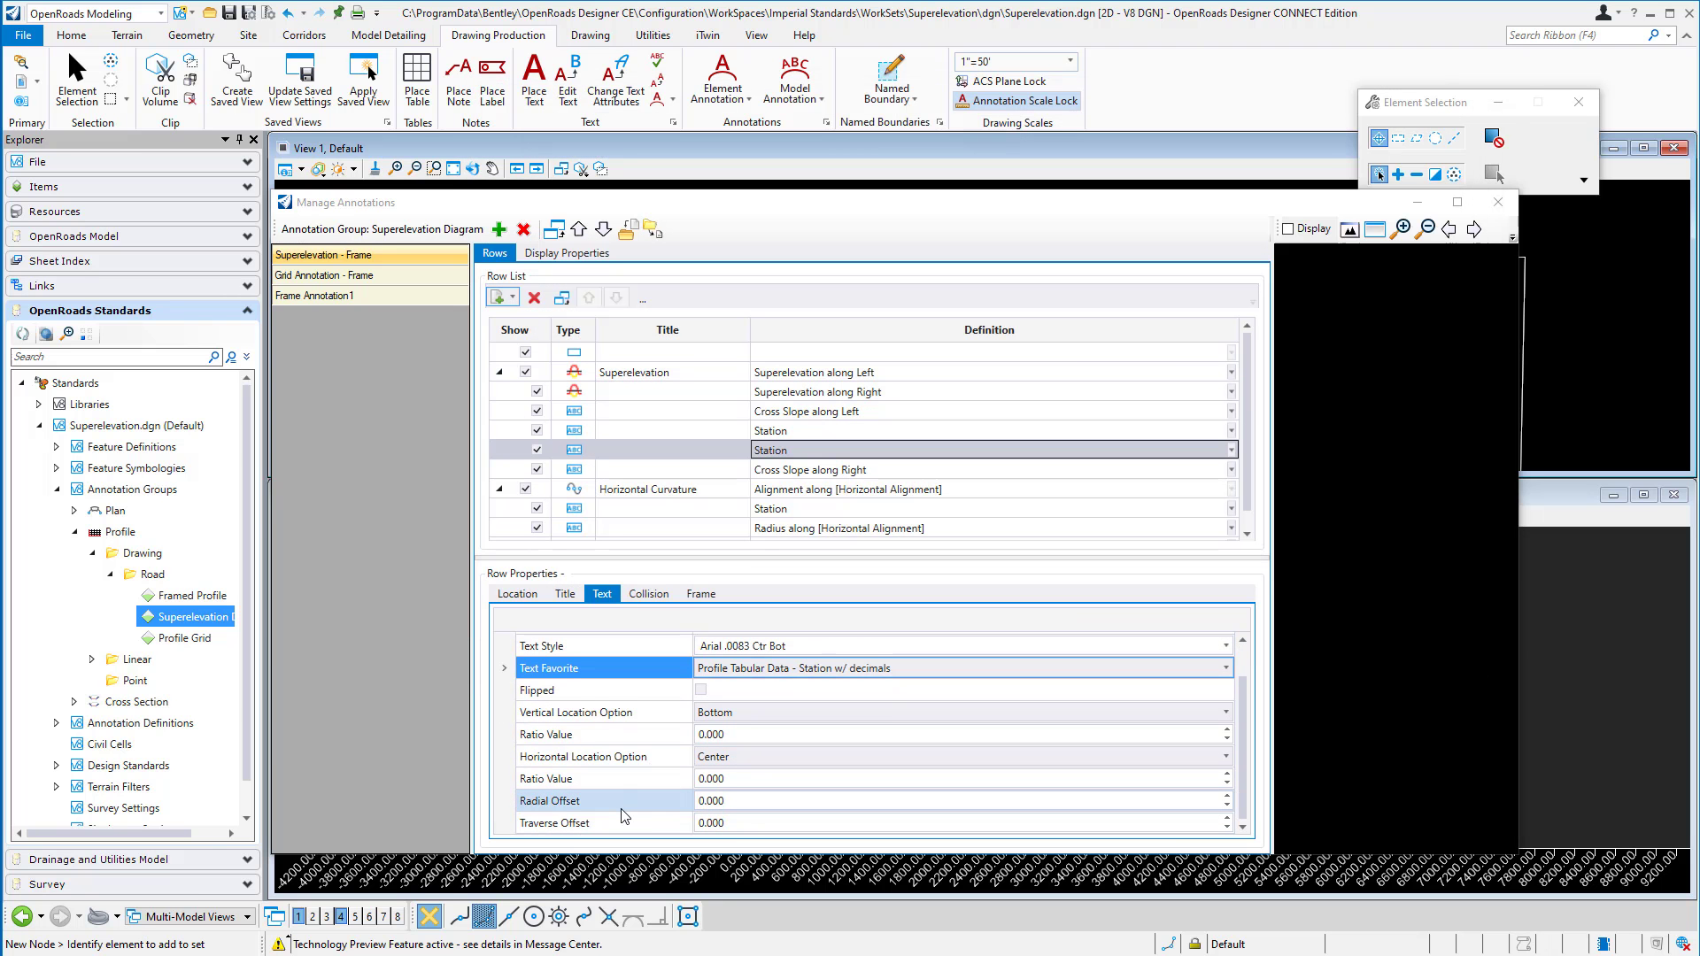
{"action": "left_click", "coordinate": [739, 801]}
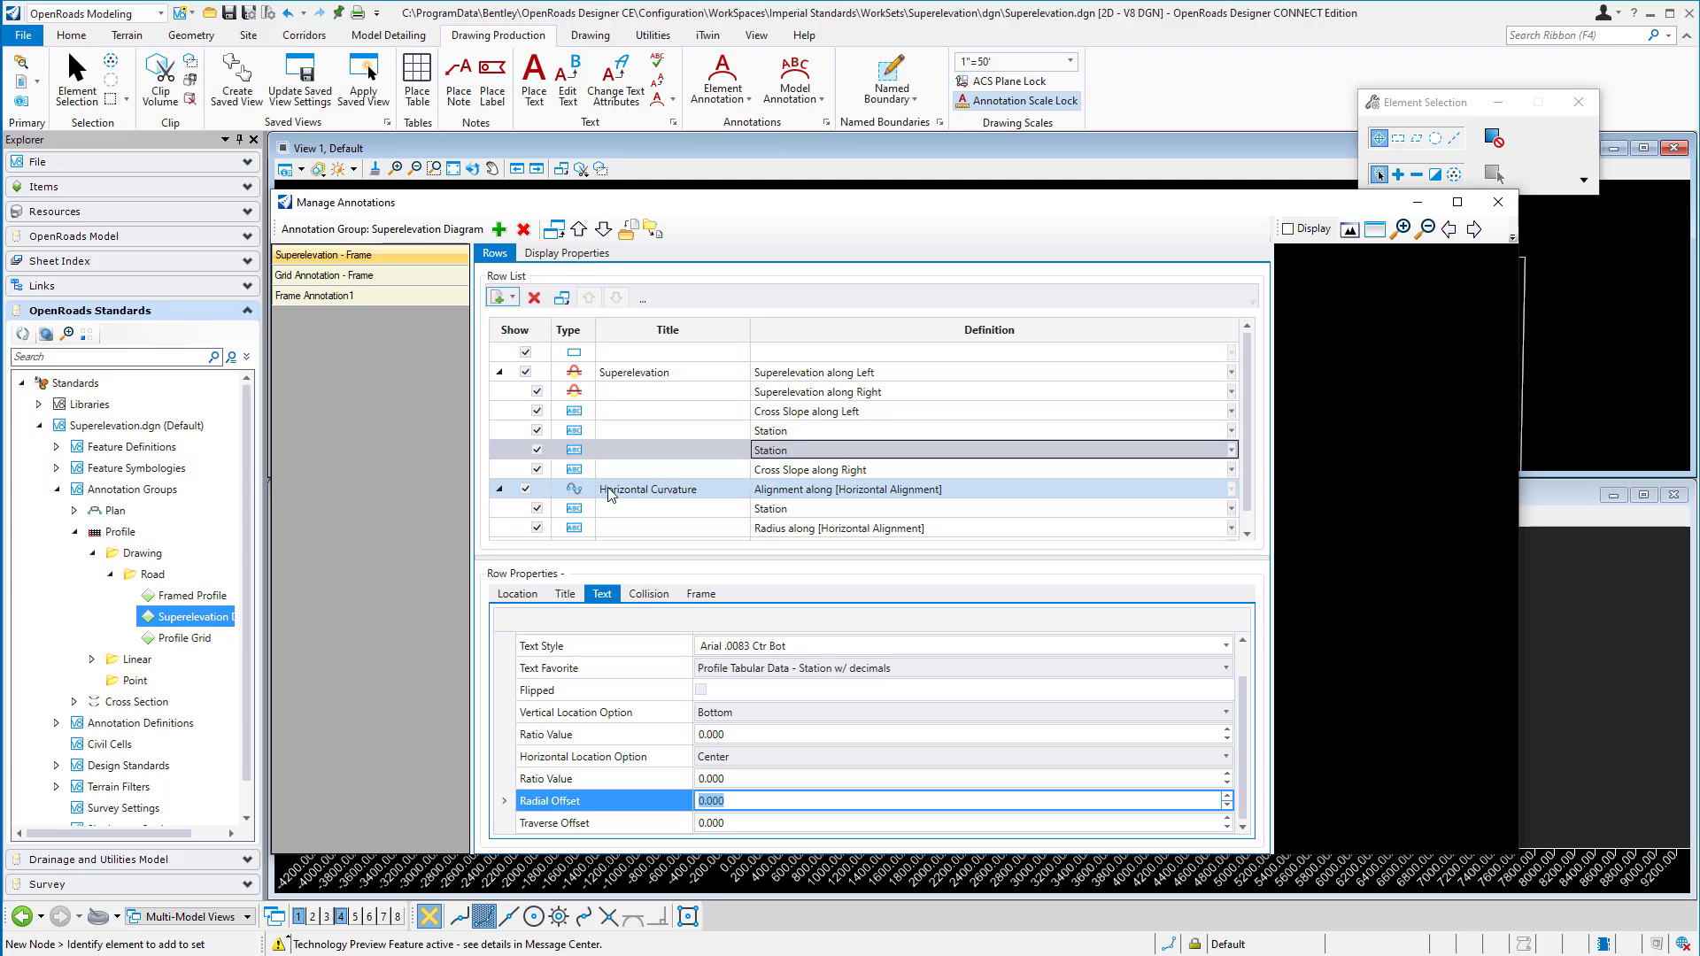
- Review the row types available for adding, and inspect the Horizontal Curvature row with its Station and Radius label rows
{"action": "left_click", "coordinate": [512, 298]}
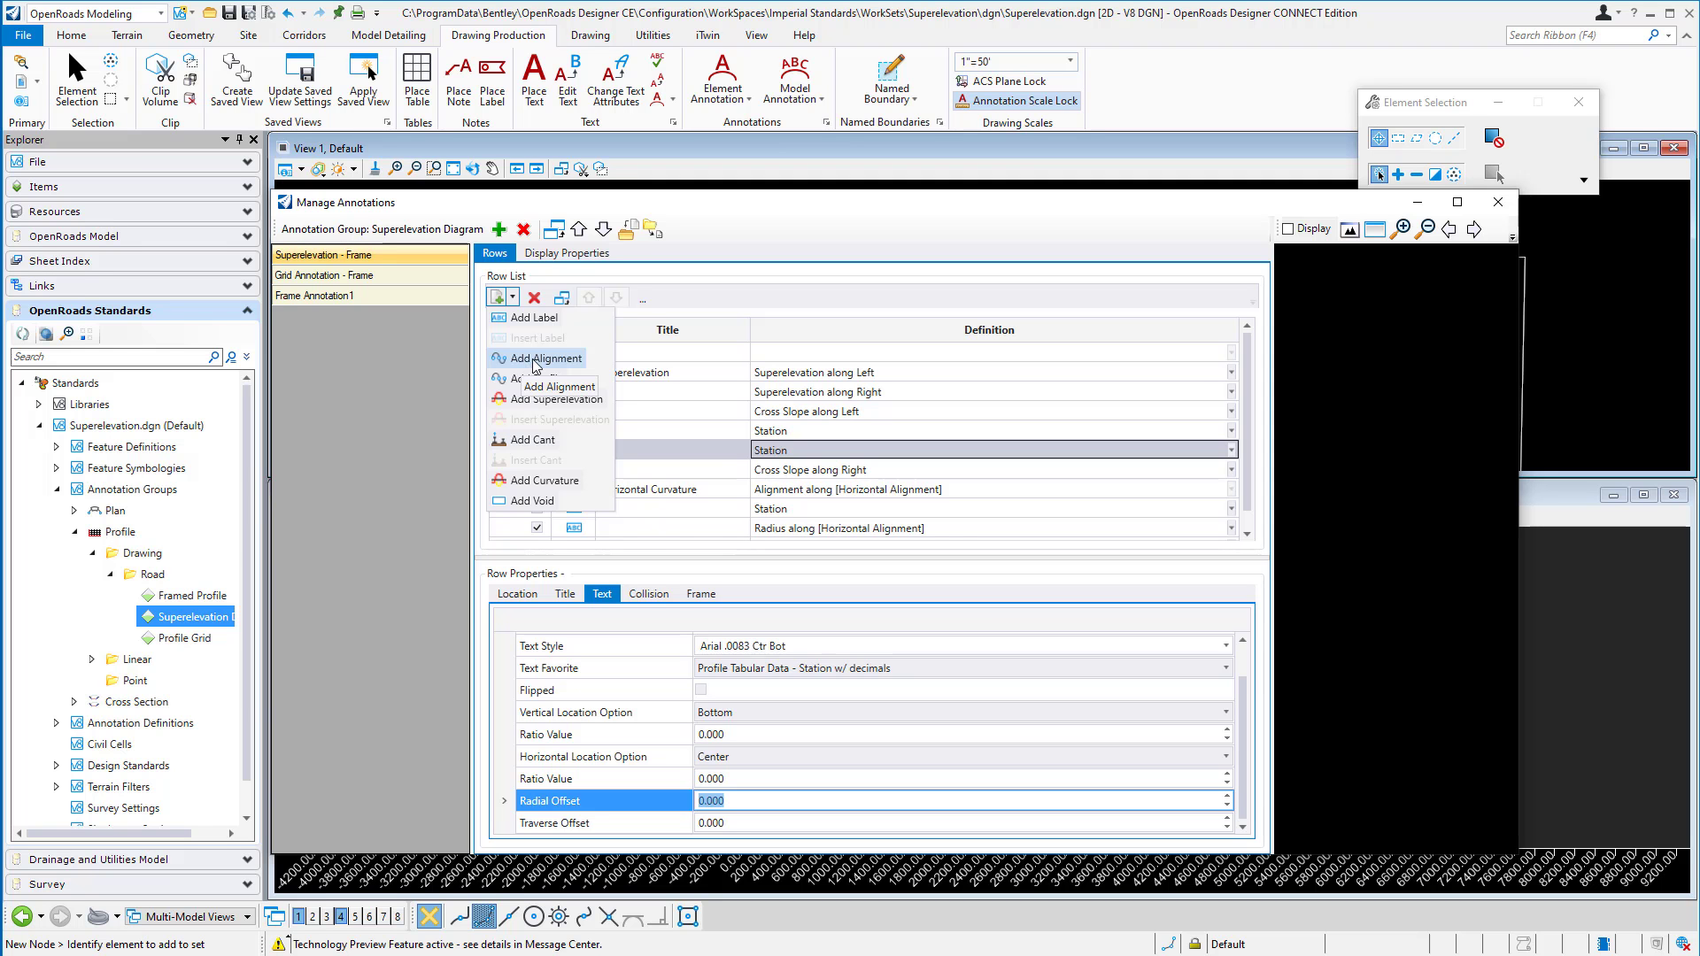
{"action": "left_click", "coordinate": [702, 492]}
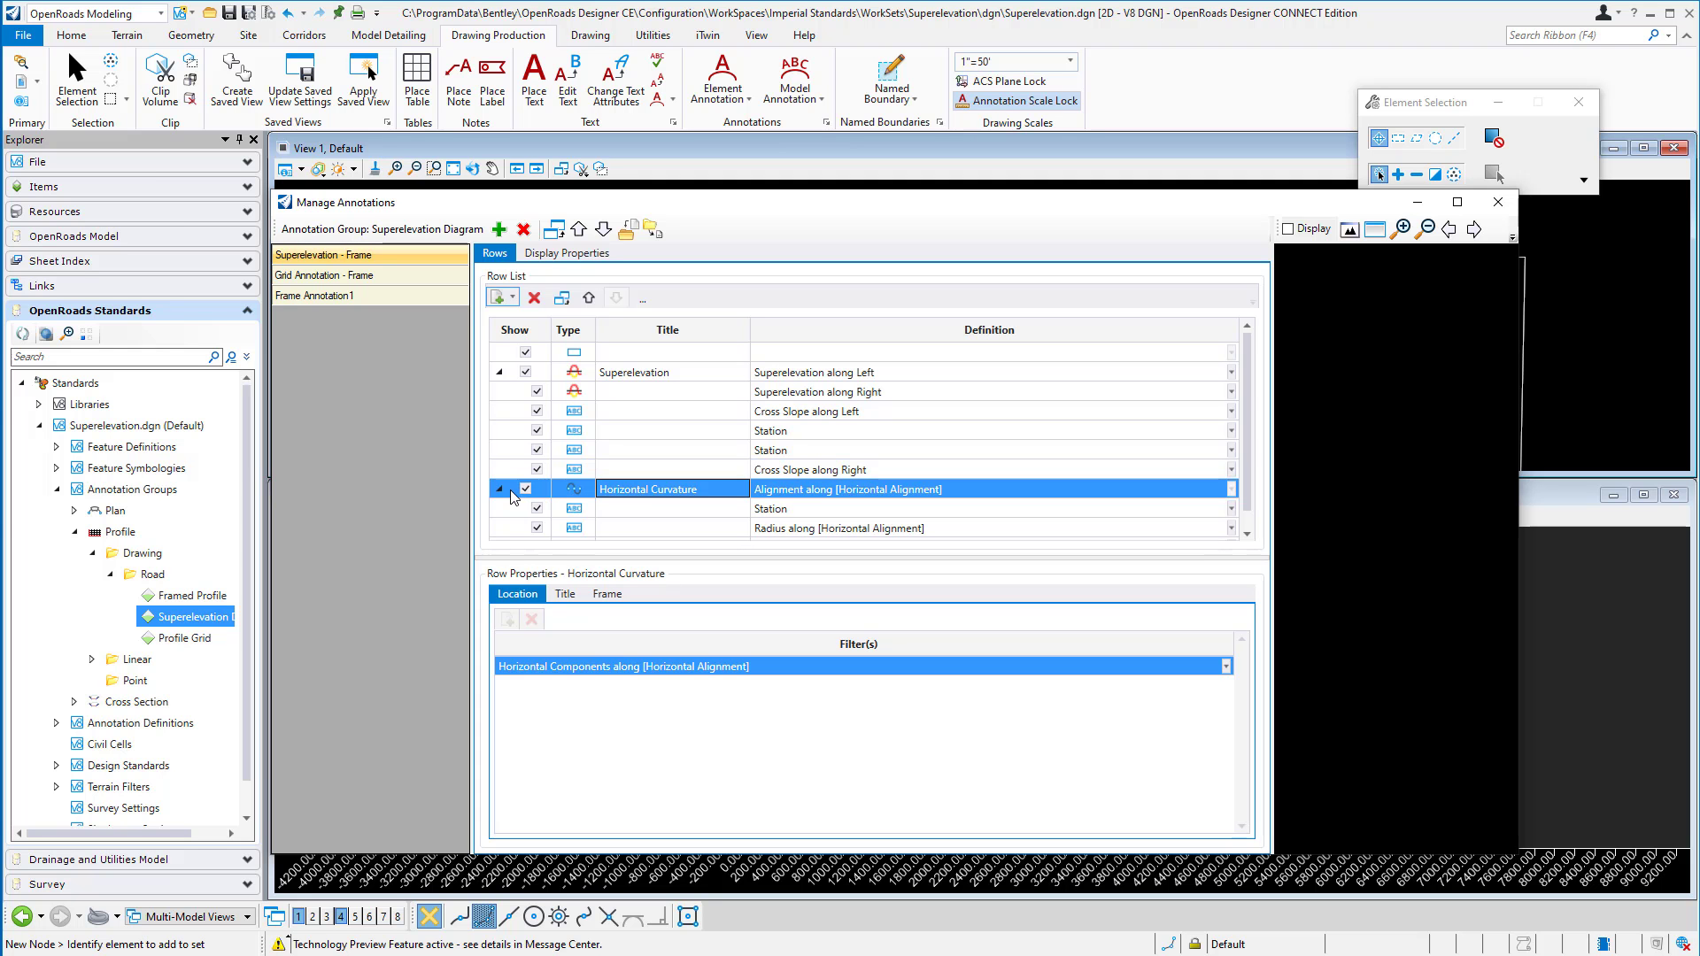
{"action": "left_click", "coordinate": [576, 510]}
{"action": "left_click", "coordinate": [580, 528]}
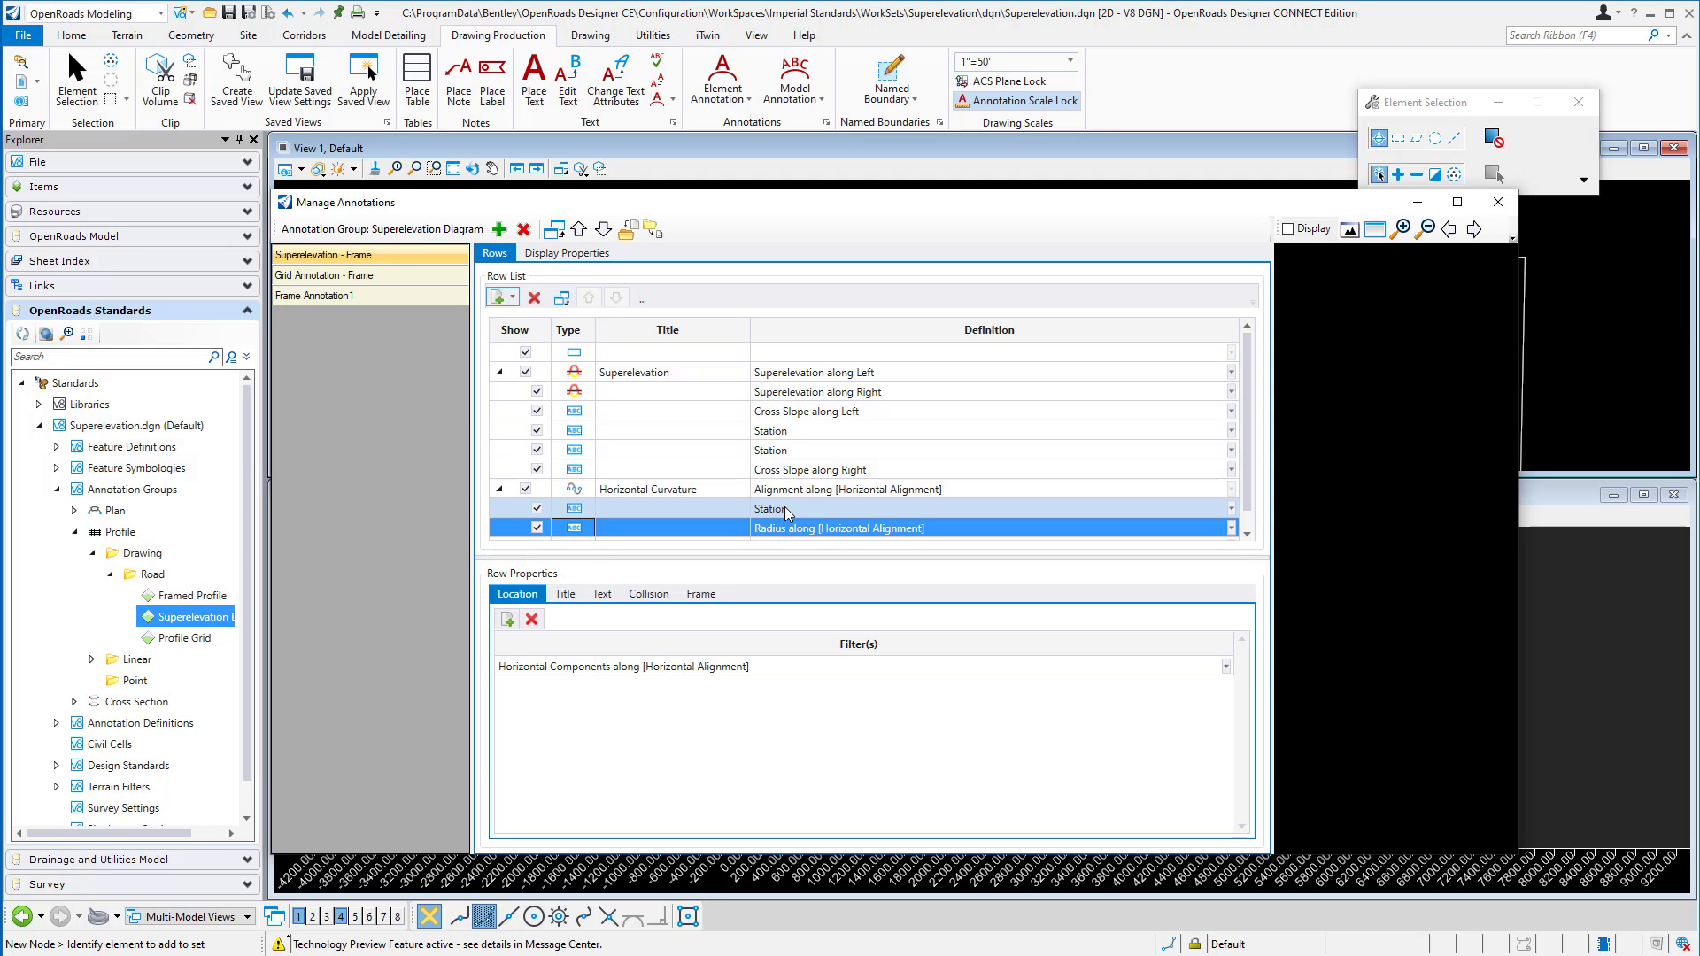
- Inspect the Horizontal Curvature row's location filter, checking its alignment choice and the line, arc and spiral component options
{"action": "left_click", "coordinate": [783, 492]}
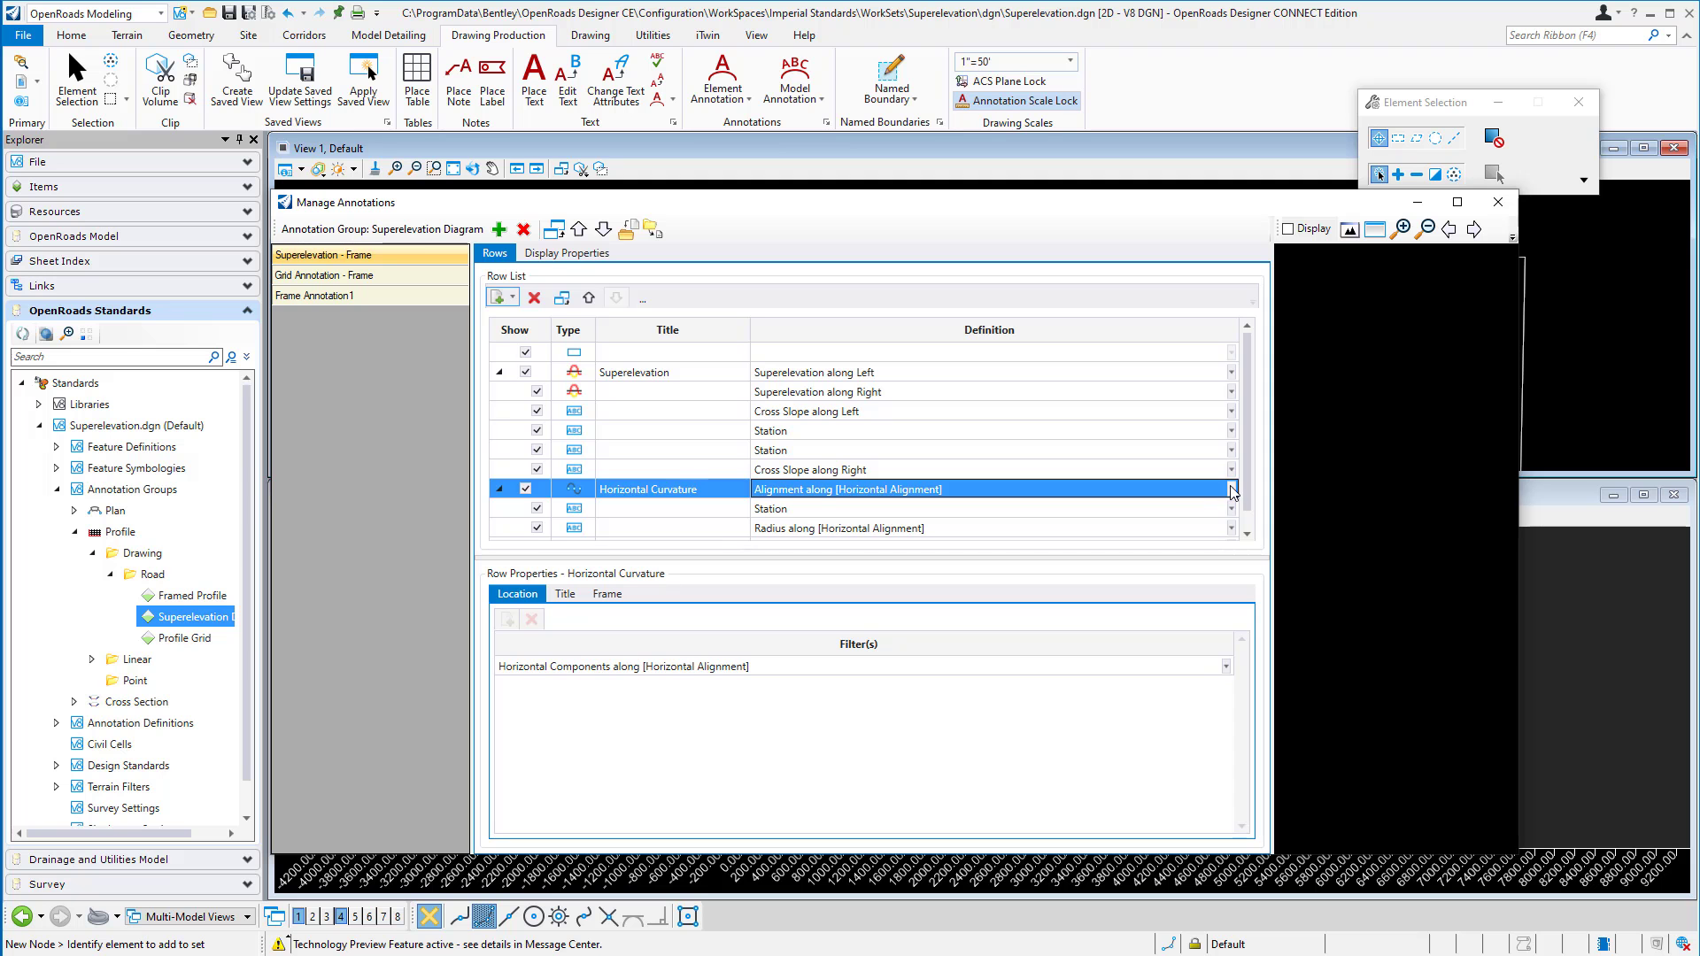
{"action": "left_click", "coordinate": [532, 602]}
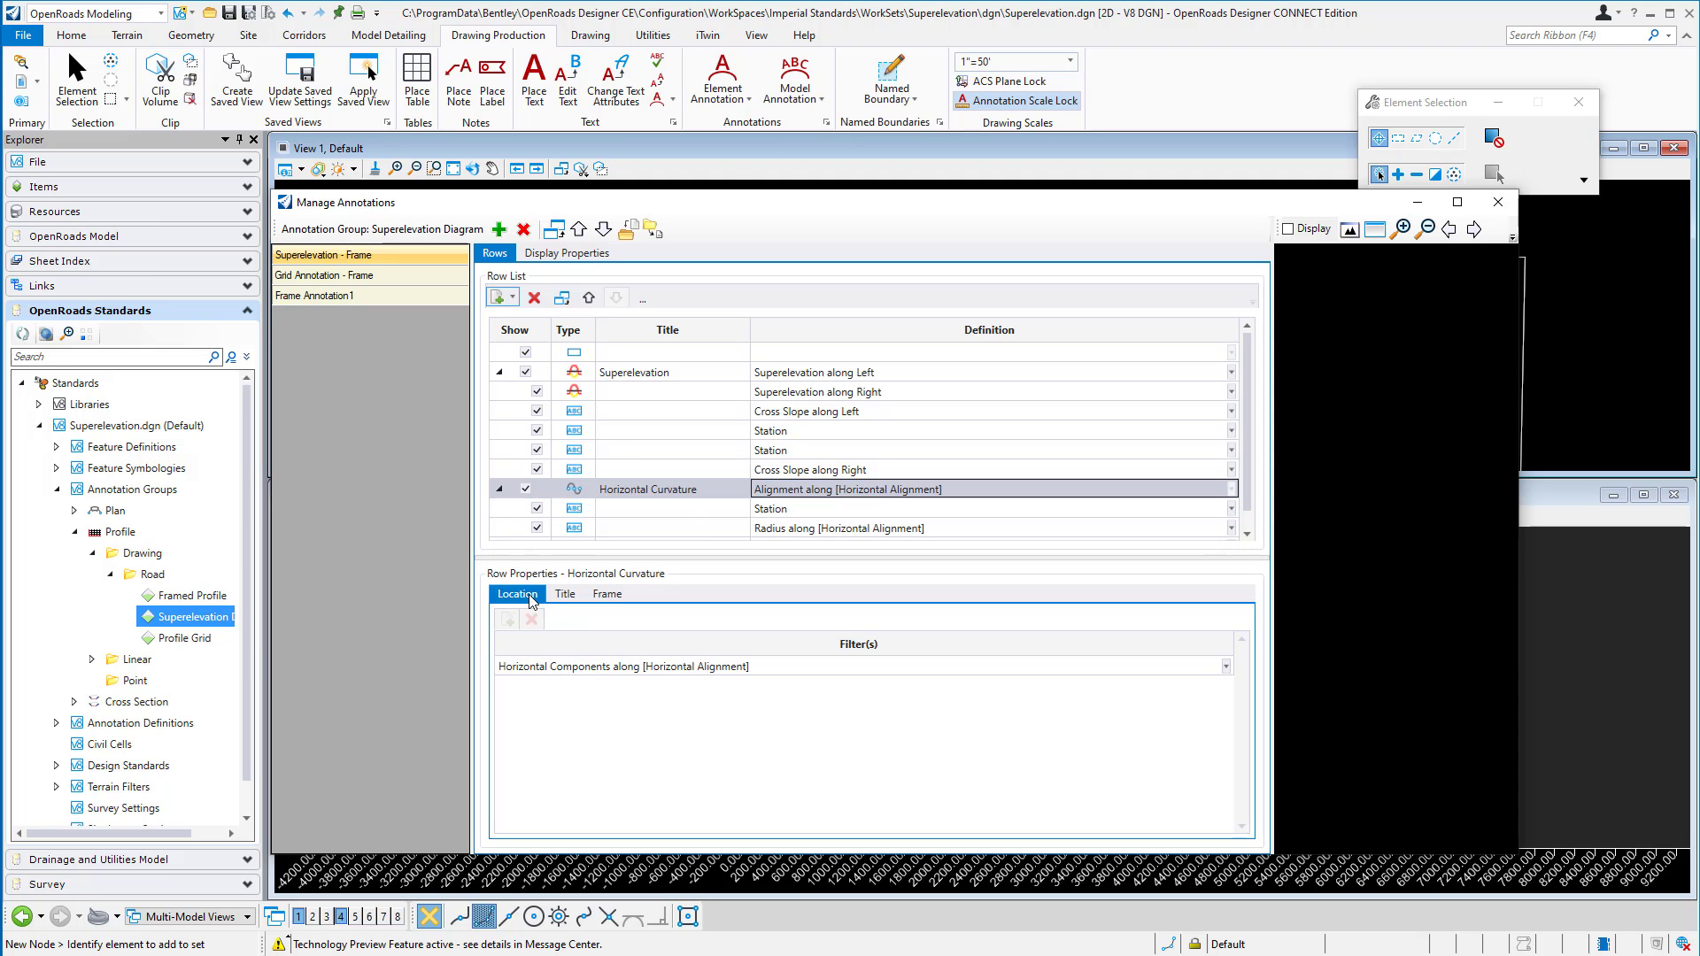
{"action": "left_click", "coordinate": [795, 667]}
{"action": "left_click", "coordinate": [1227, 666]}
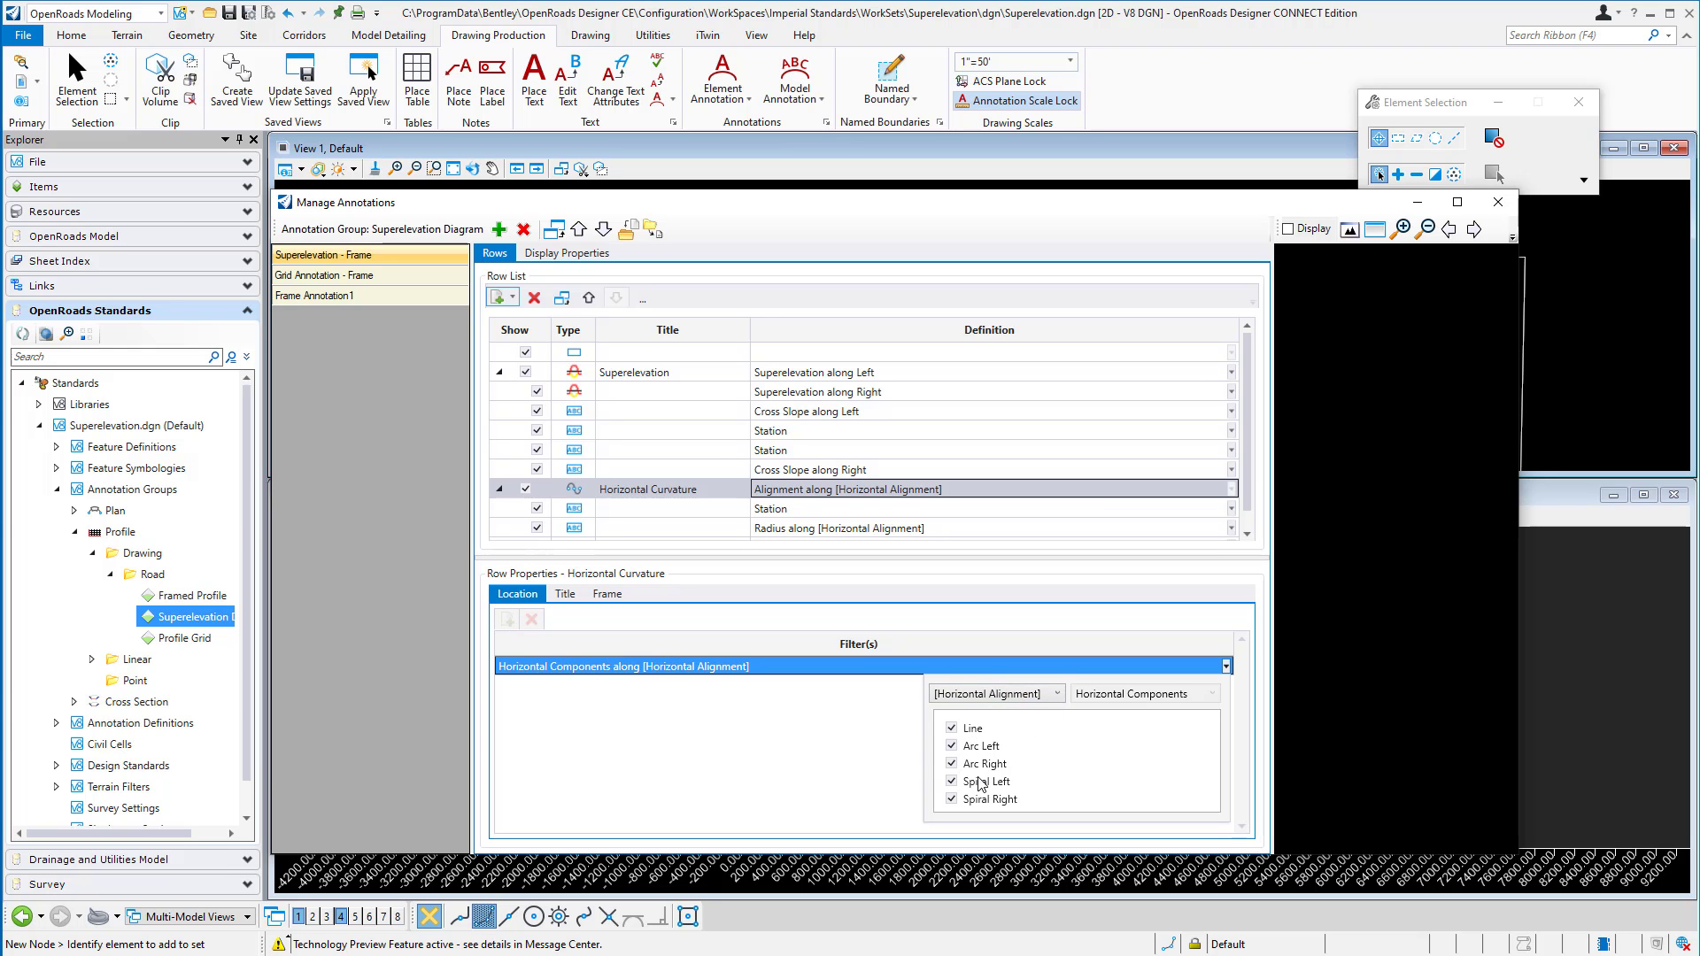
{"action": "left_click", "coordinate": [1032, 694]}
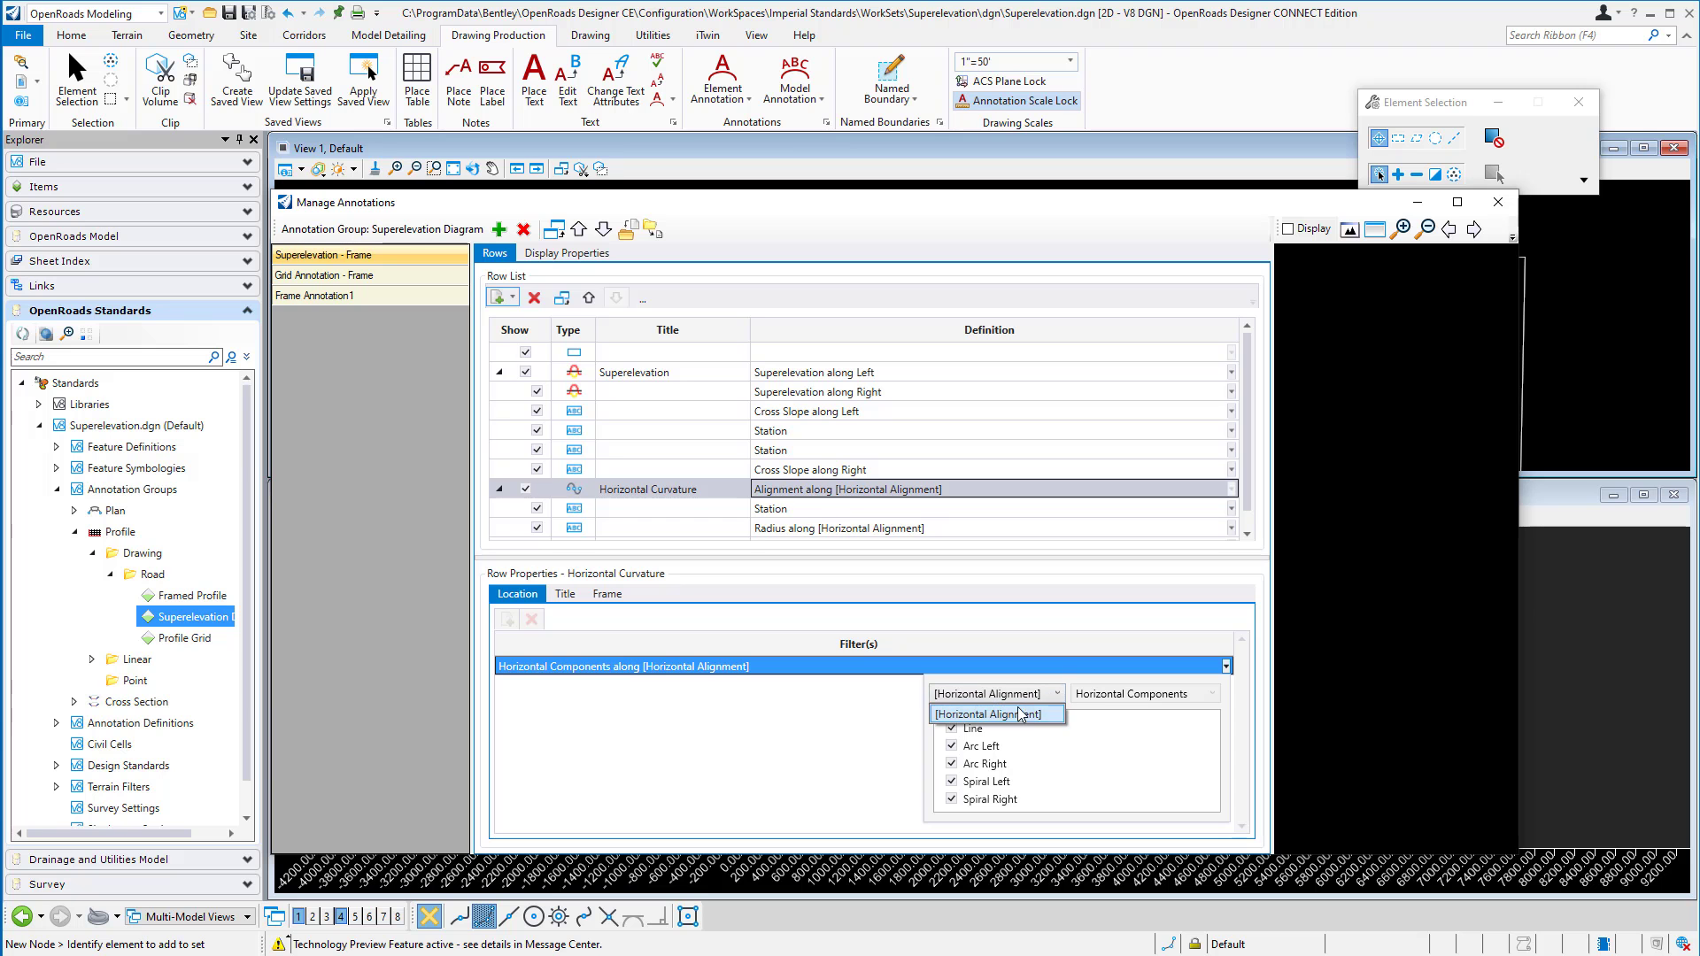
{"action": "left_click", "coordinate": [1018, 715]}
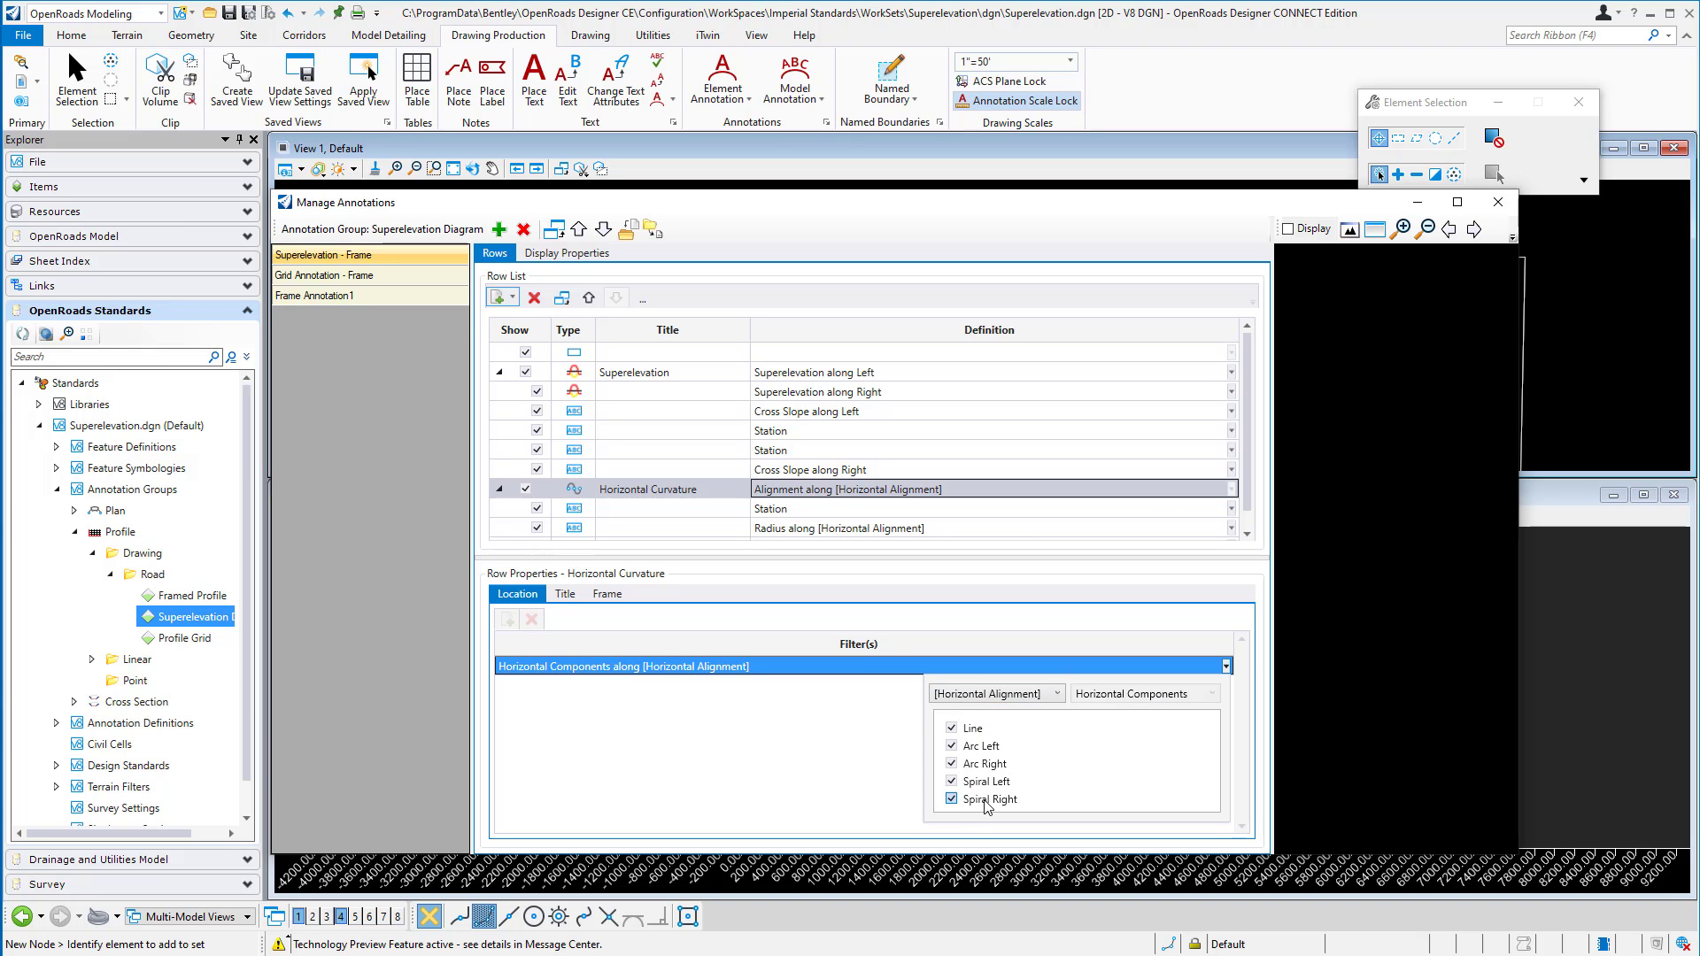
- Review the title and frame settings of the Horizontal Curvature row, including its margins, border and line templates
{"action": "left_click", "coordinate": [566, 596]}
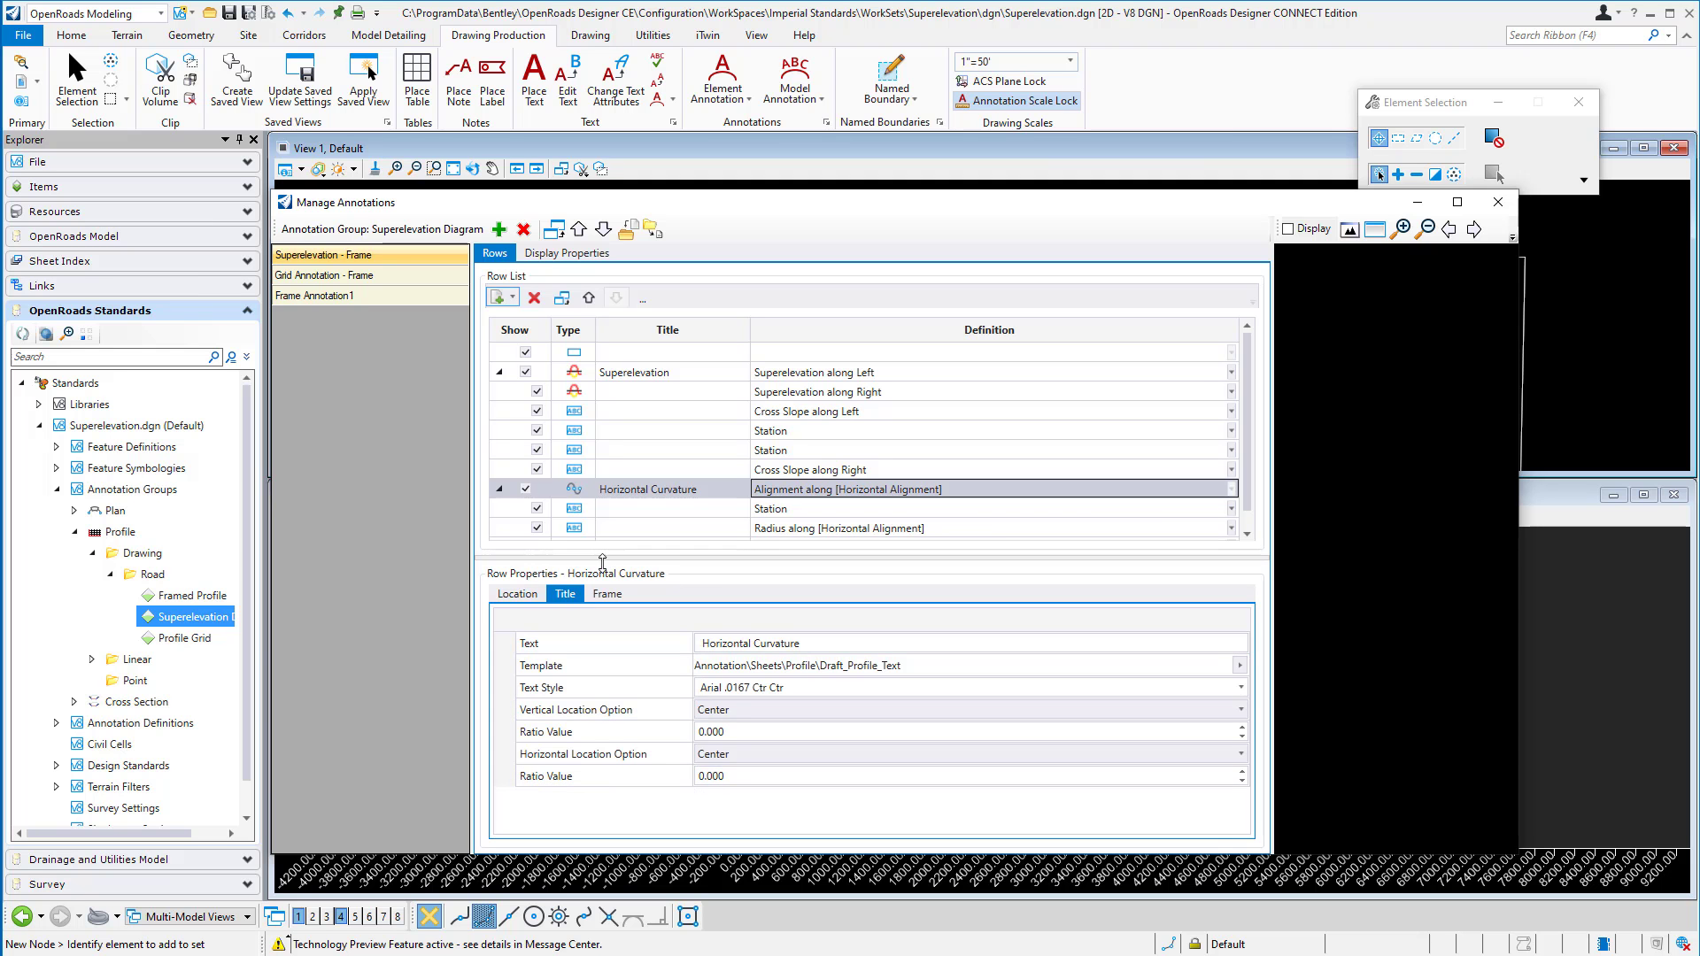
{"action": "left_click", "coordinate": [612, 595]}
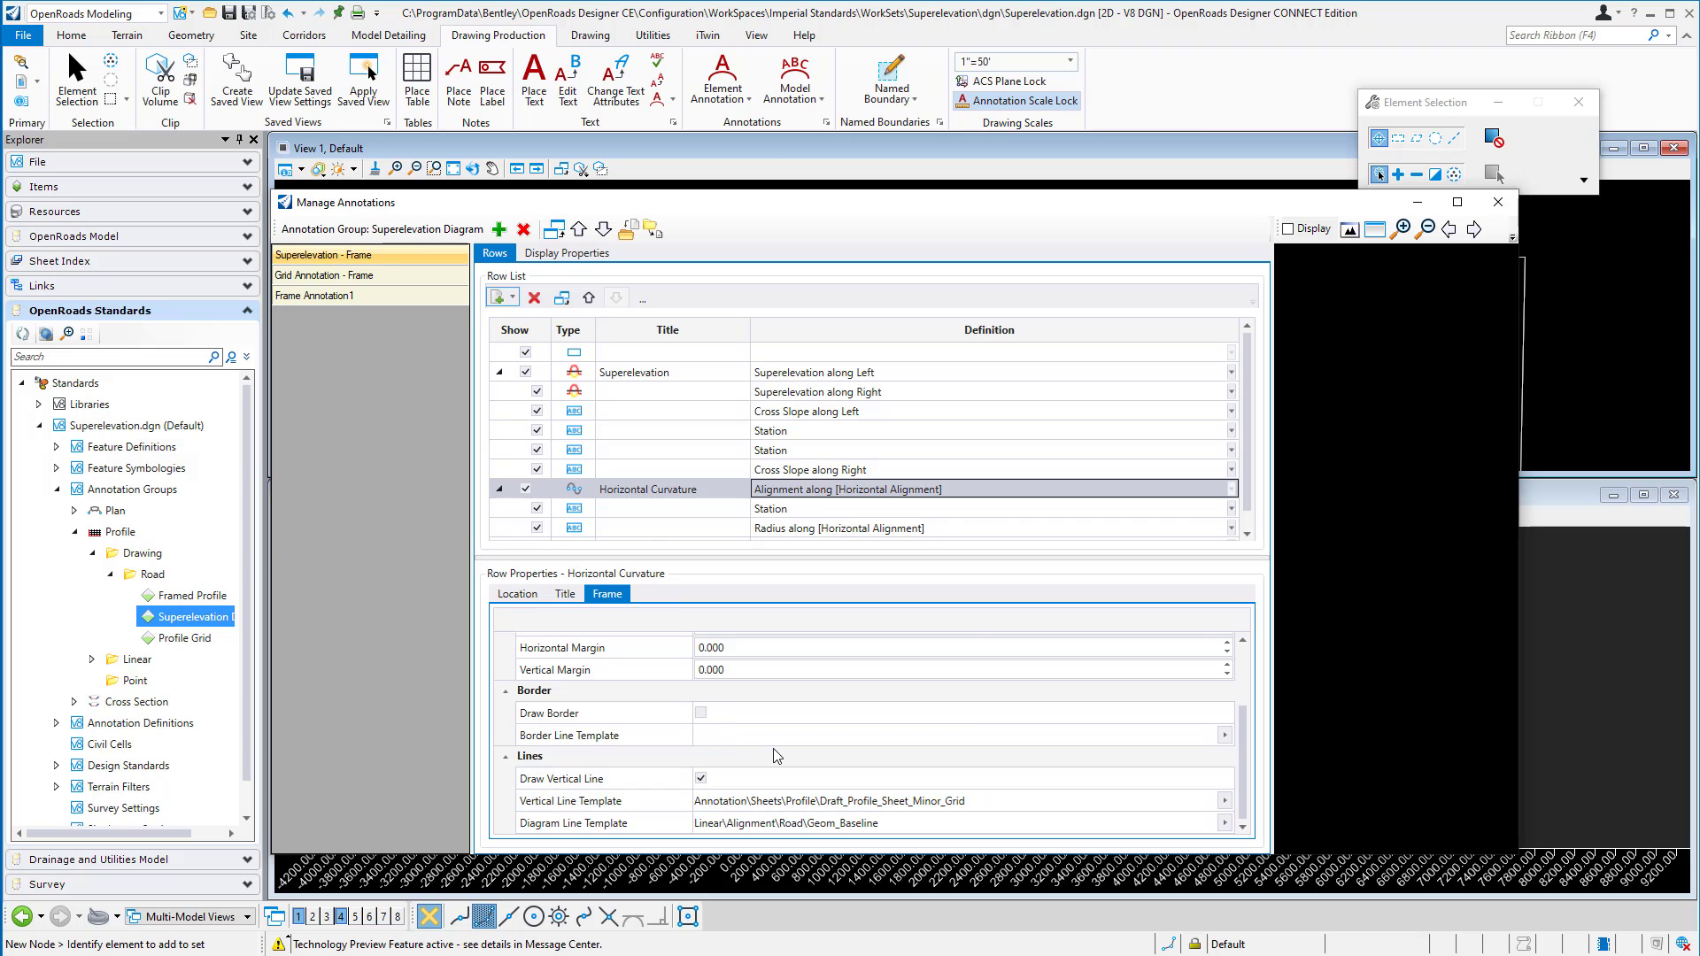
{"action": "scroll", "coordinate": [709, 779], "scroll_direction": "up", "scroll_amount": 1}
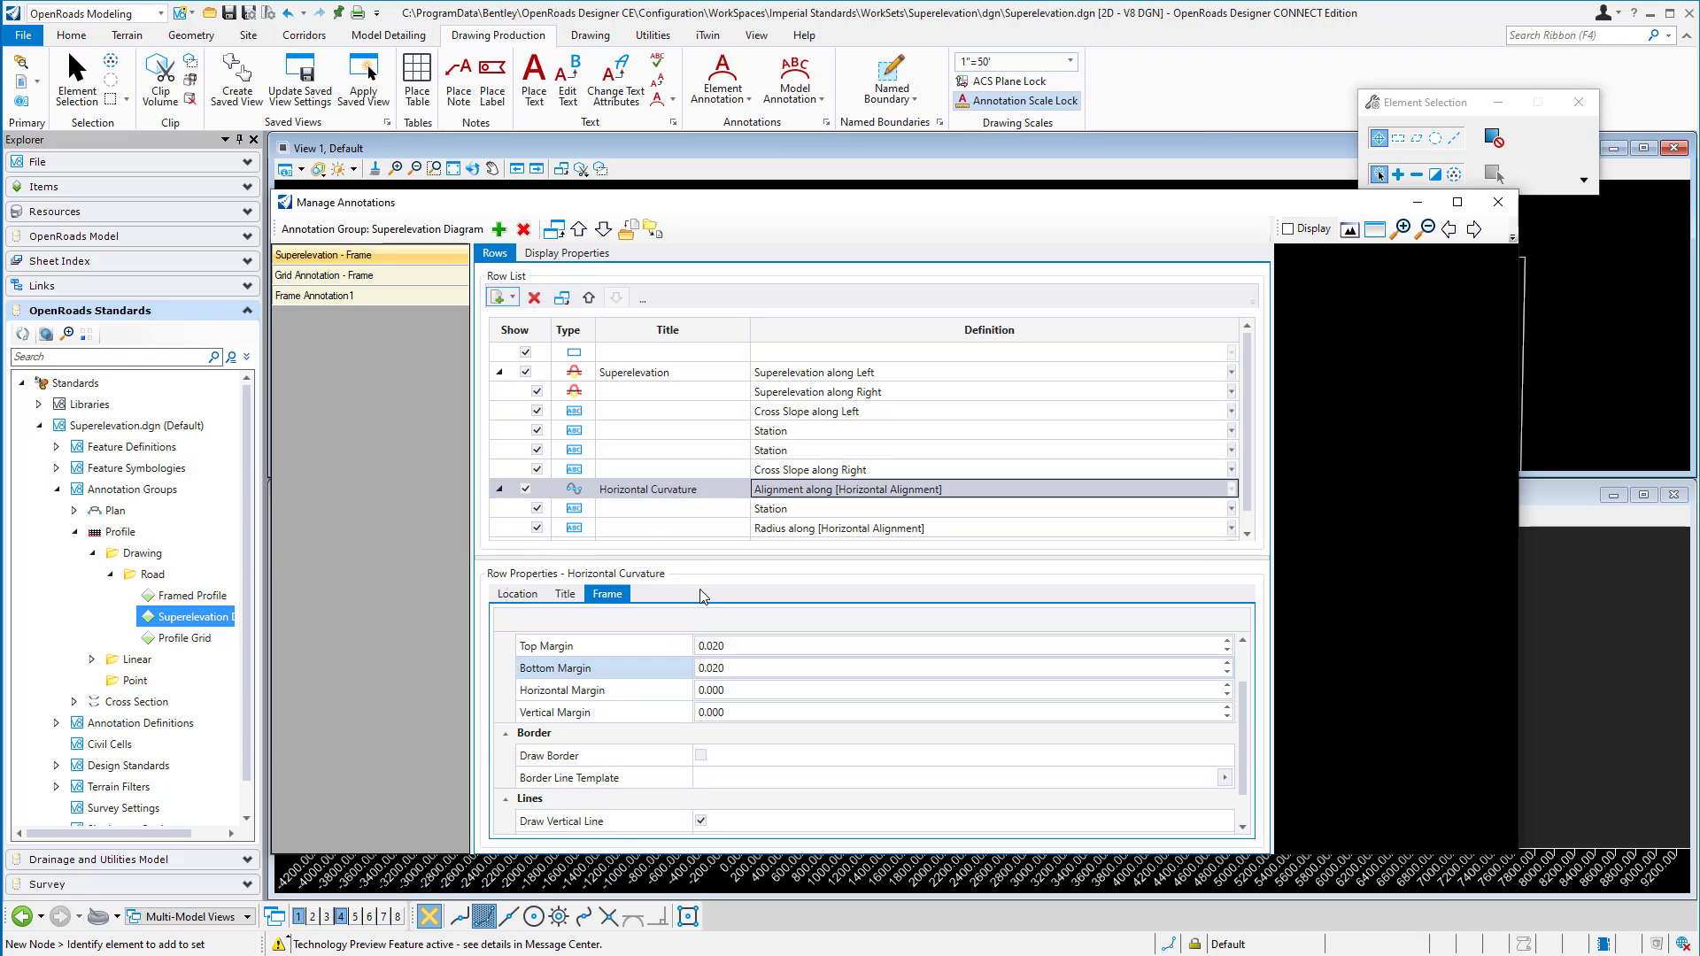
- Inspect the definition of the Station label row under Horizontal Curvature
{"action": "left_click", "coordinate": [661, 509]}
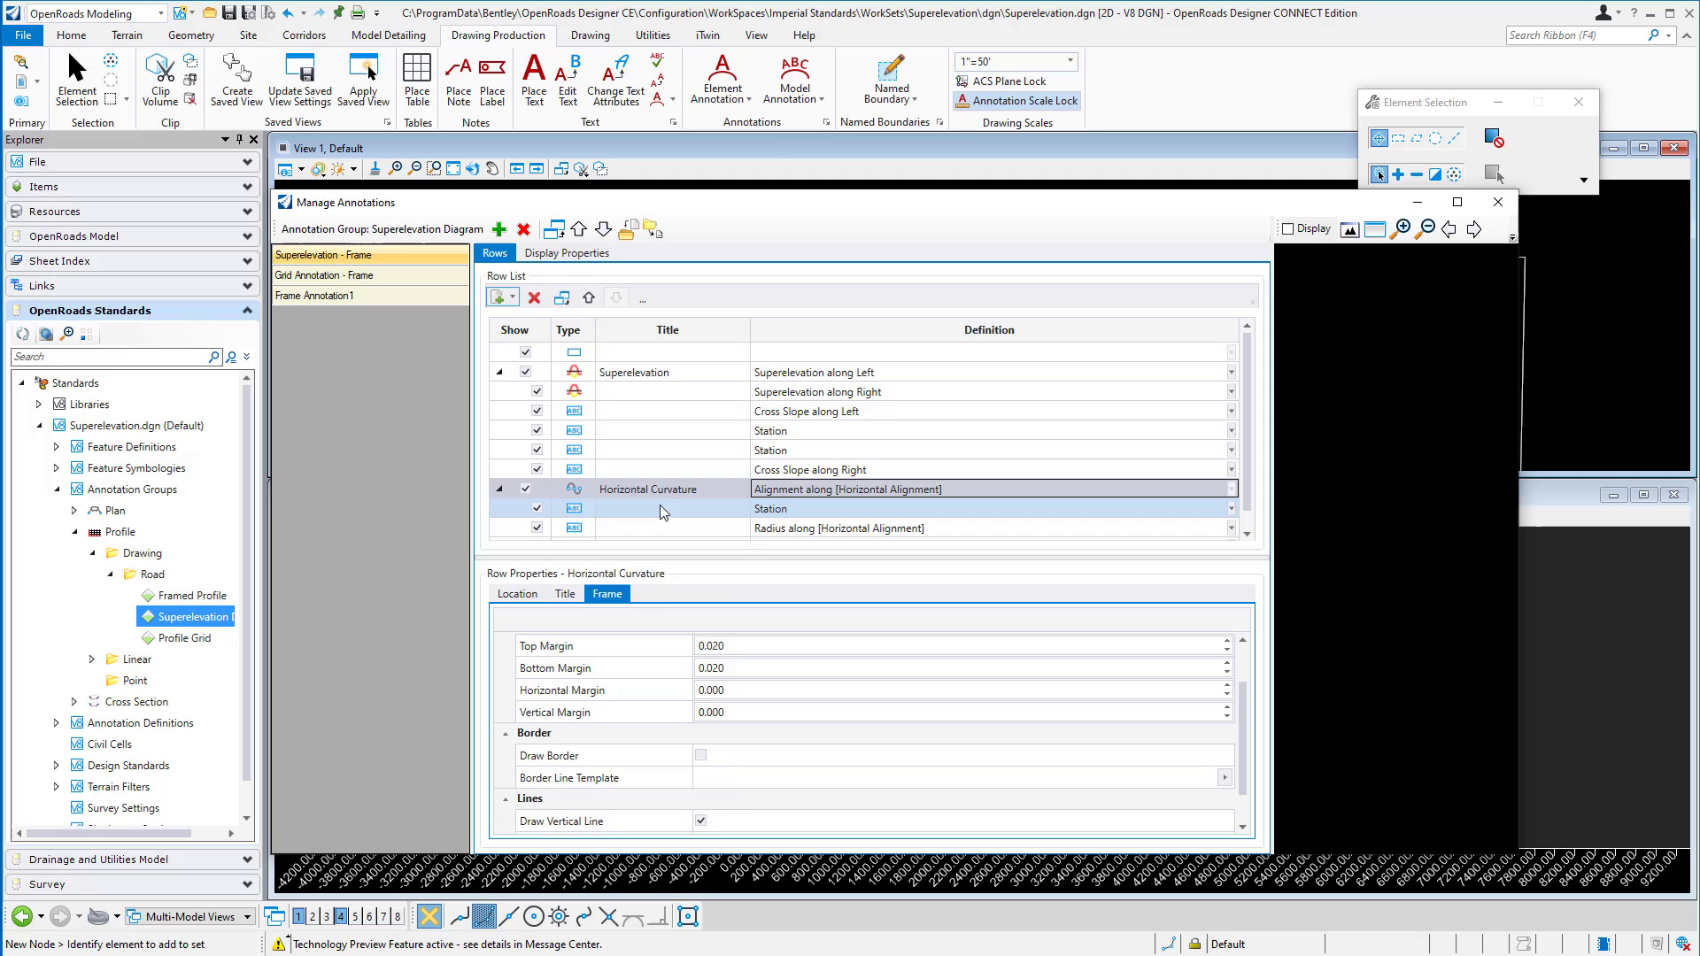
{"action": "left_click", "coordinate": [1231, 508]}
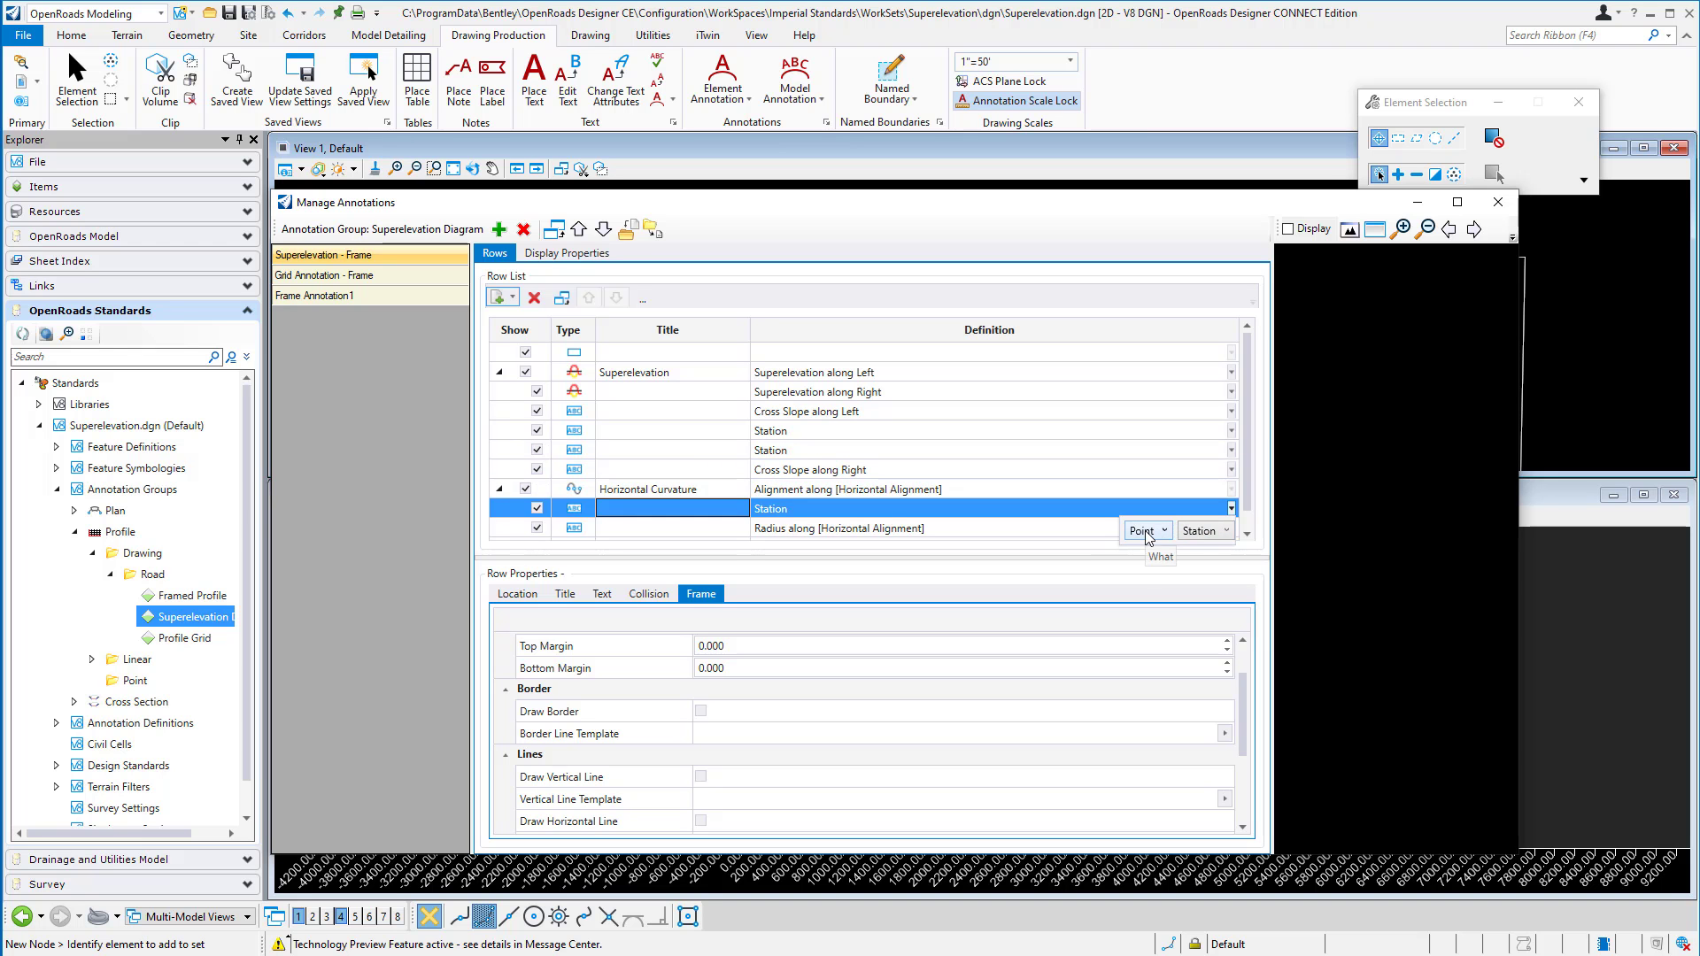
{"action": "left_click", "coordinate": [1232, 510]}
- Examine the curvature Station row's location filter choices, keeping [Horizontal Alignment], Horizontal Components and Start and End
{"action": "left_click", "coordinate": [536, 595]}
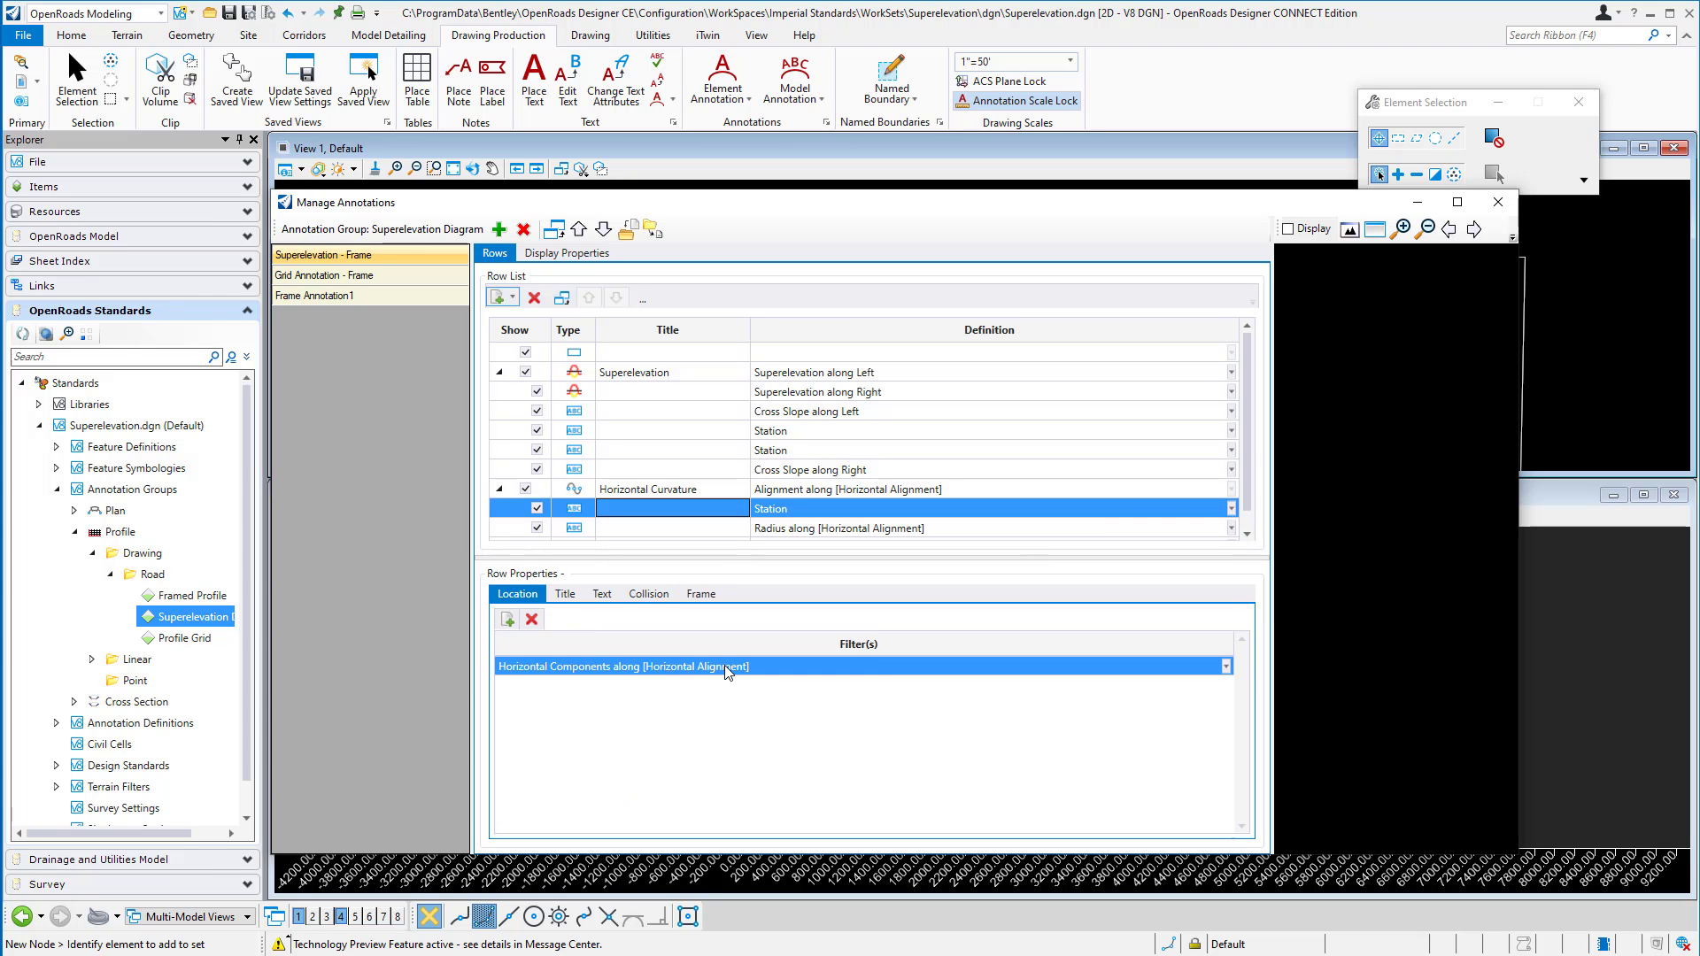
{"action": "left_click", "coordinate": [1226, 666]}
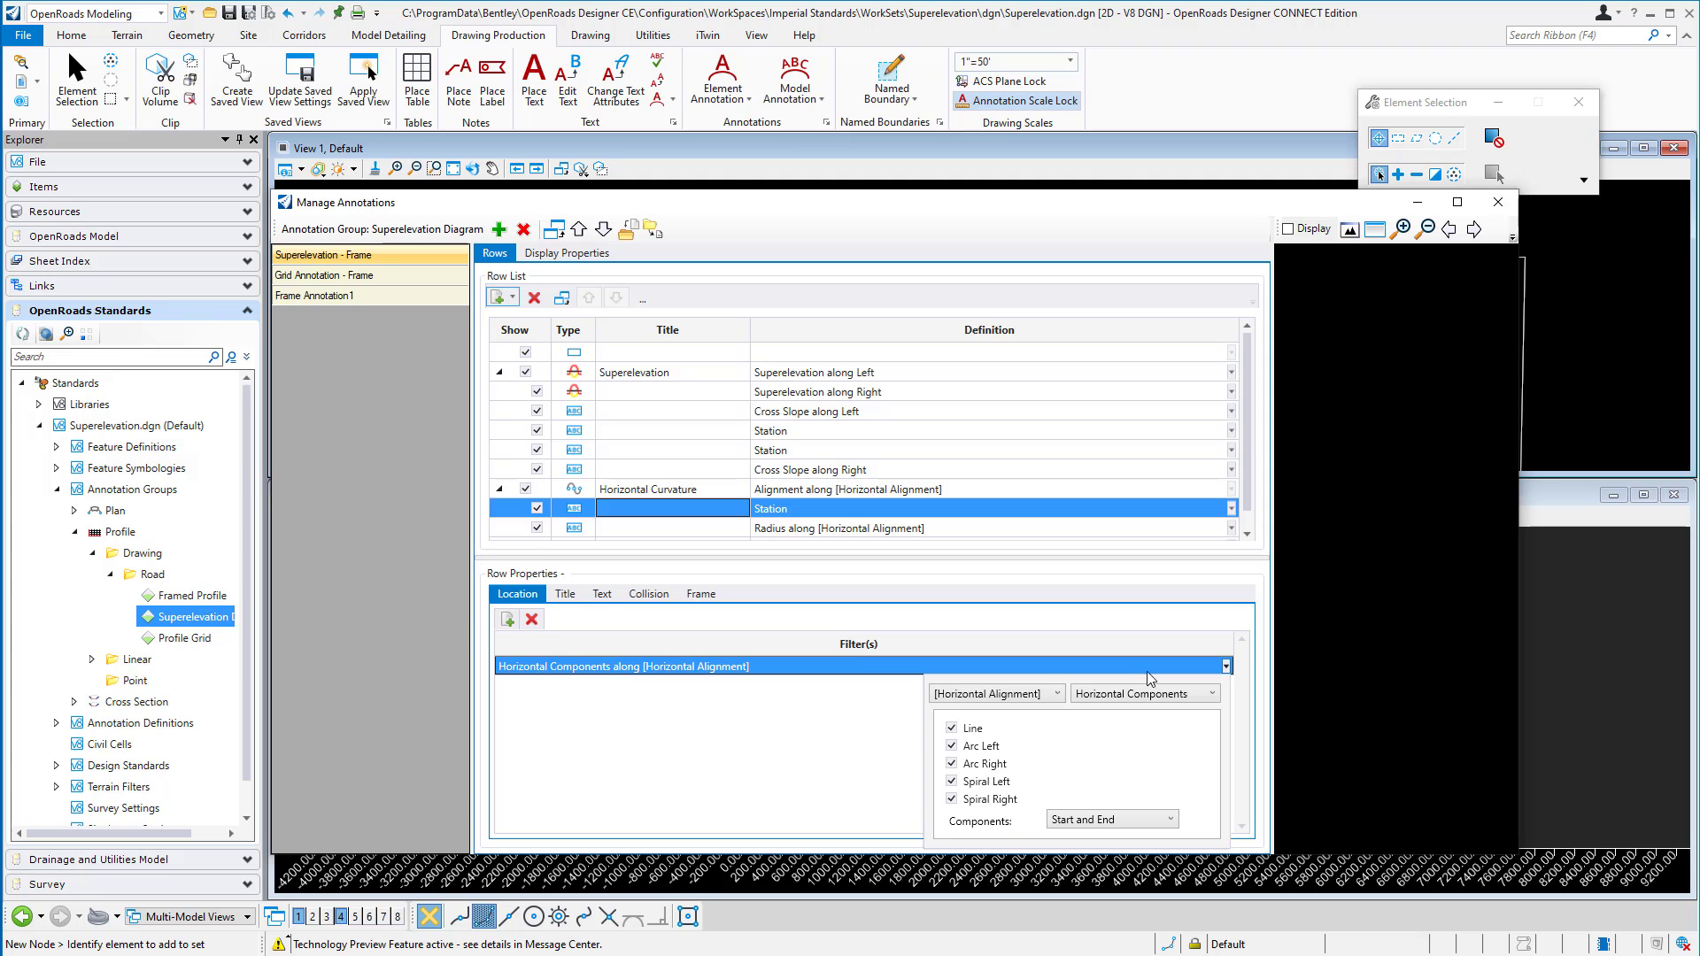
{"action": "left_click", "coordinate": [1007, 695]}
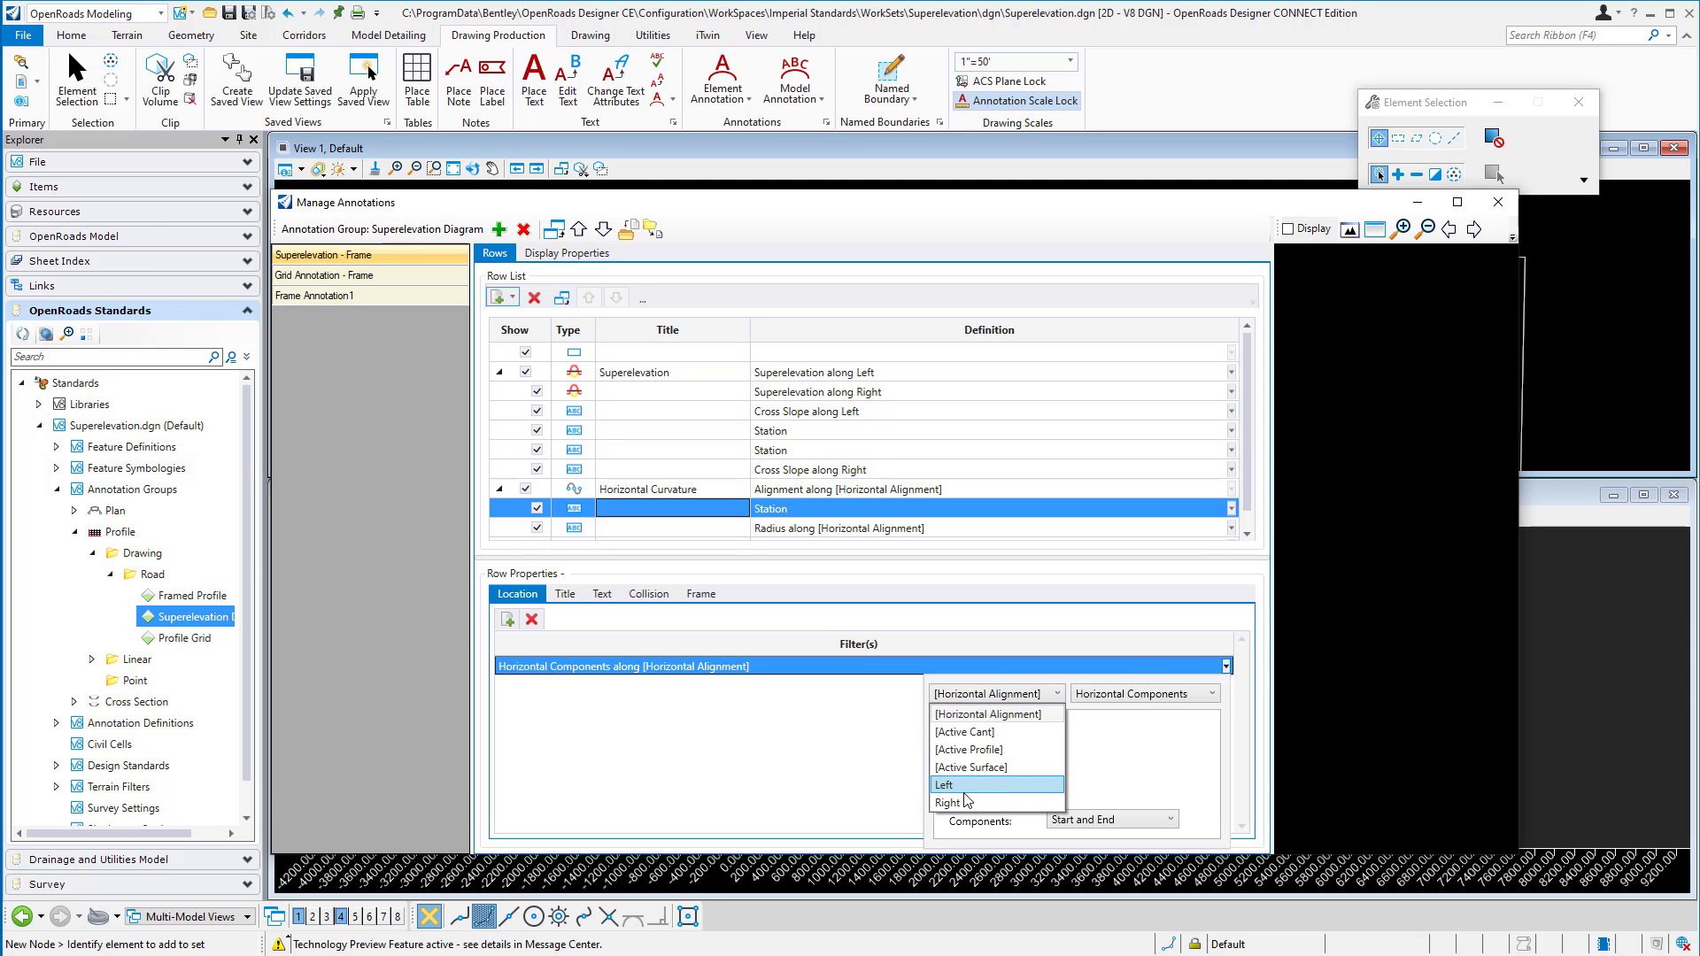
{"action": "left_click", "coordinate": [1015, 714]}
{"action": "left_click", "coordinate": [1120, 696]}
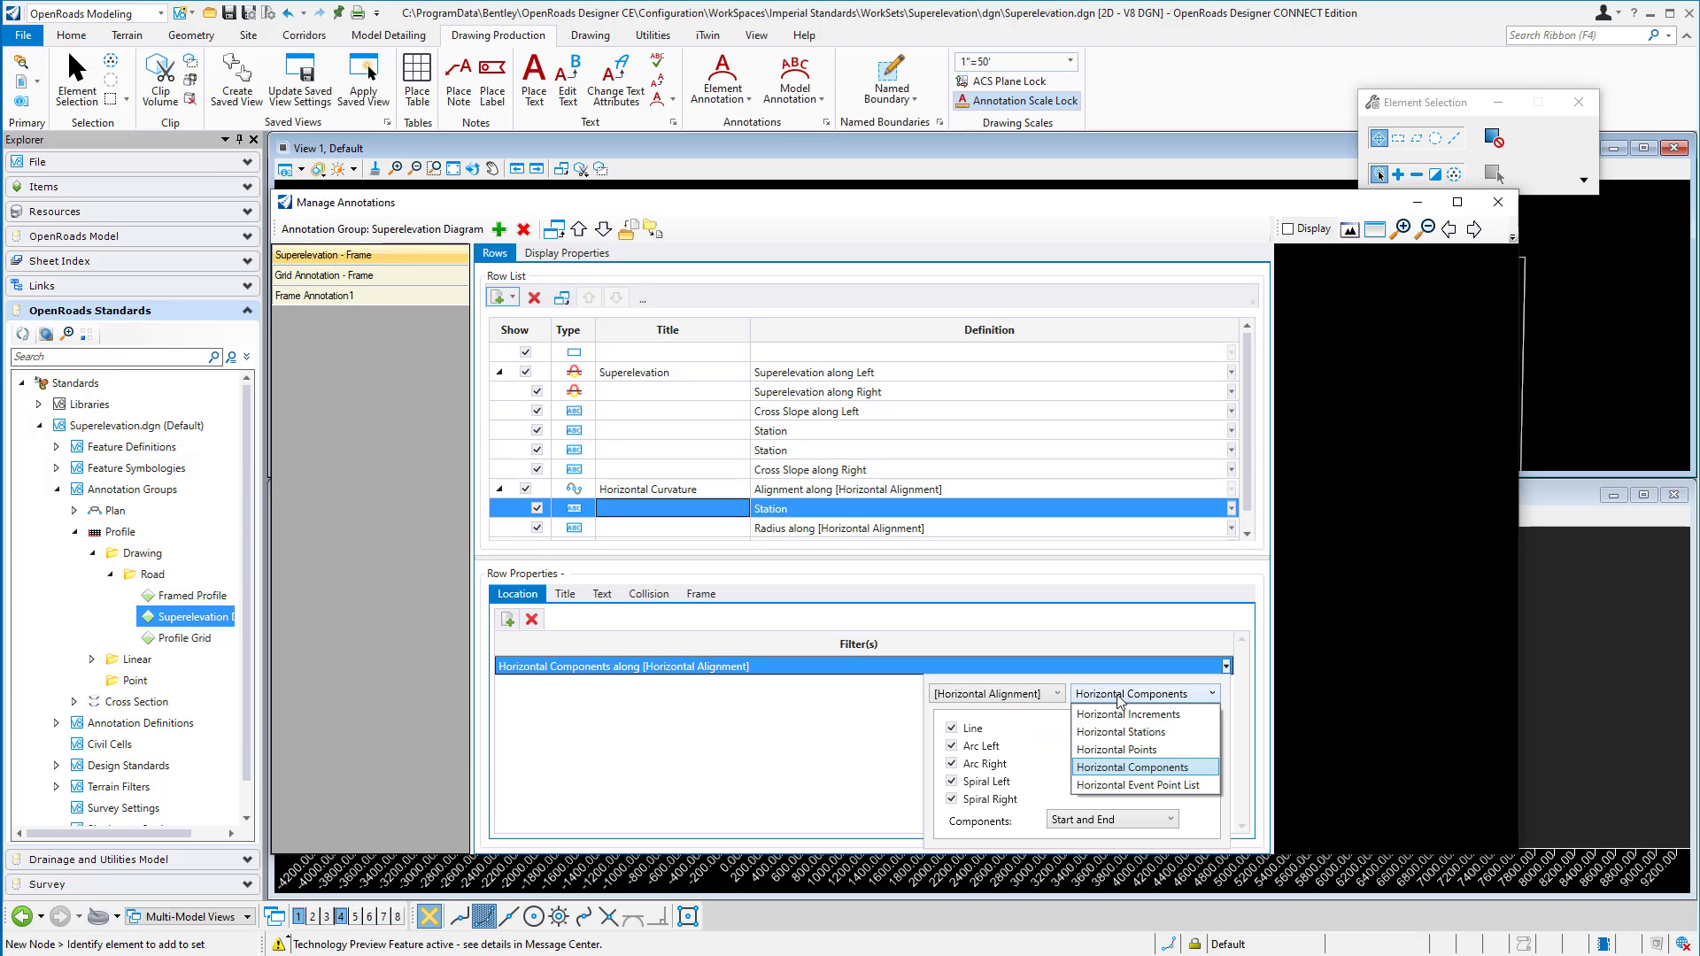
{"action": "left_click", "coordinate": [1120, 768]}
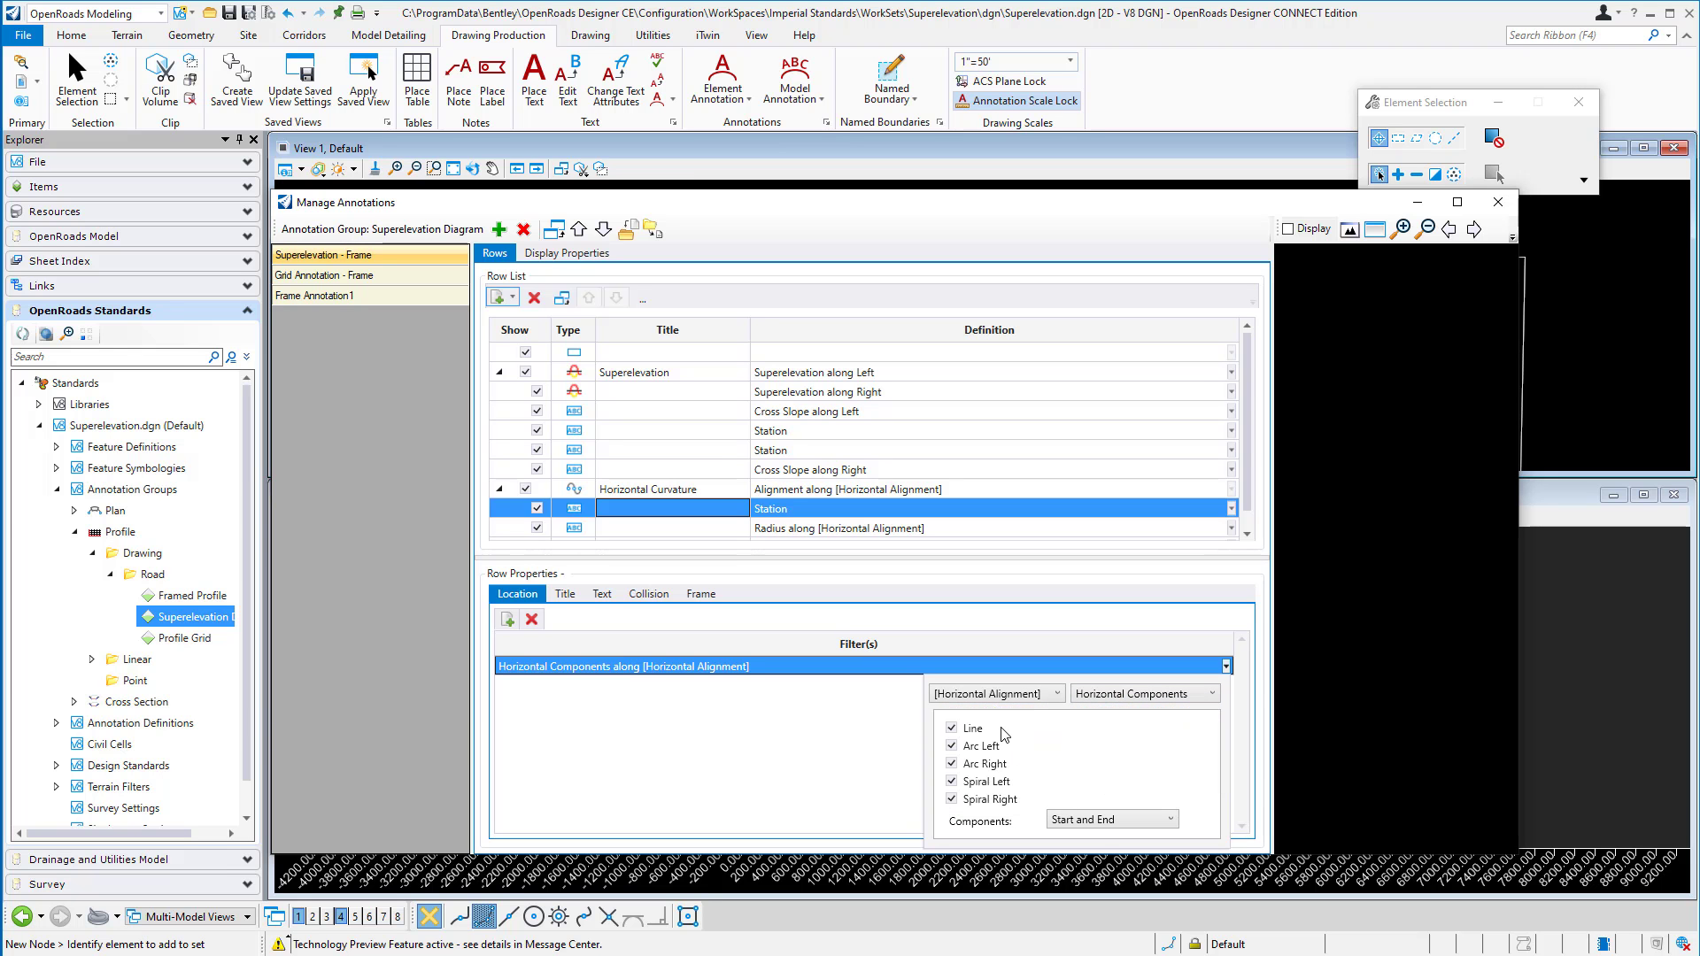
{"action": "left_click", "coordinate": [1106, 822]}
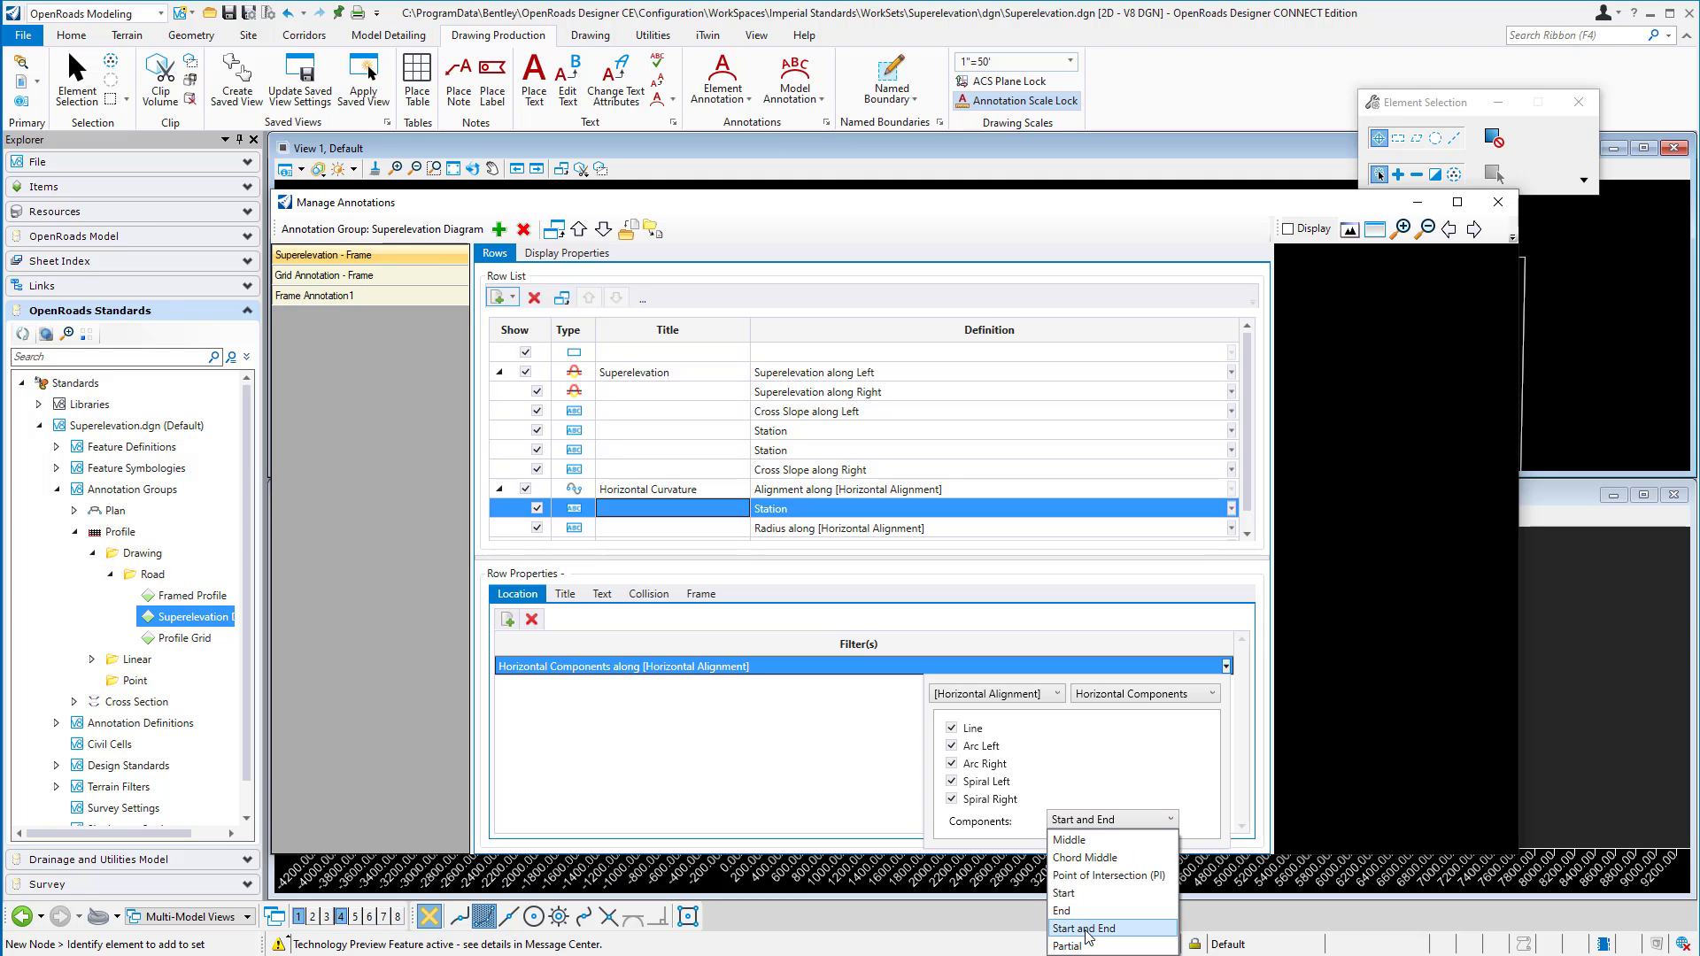
{"action": "left_click", "coordinate": [1172, 790]}
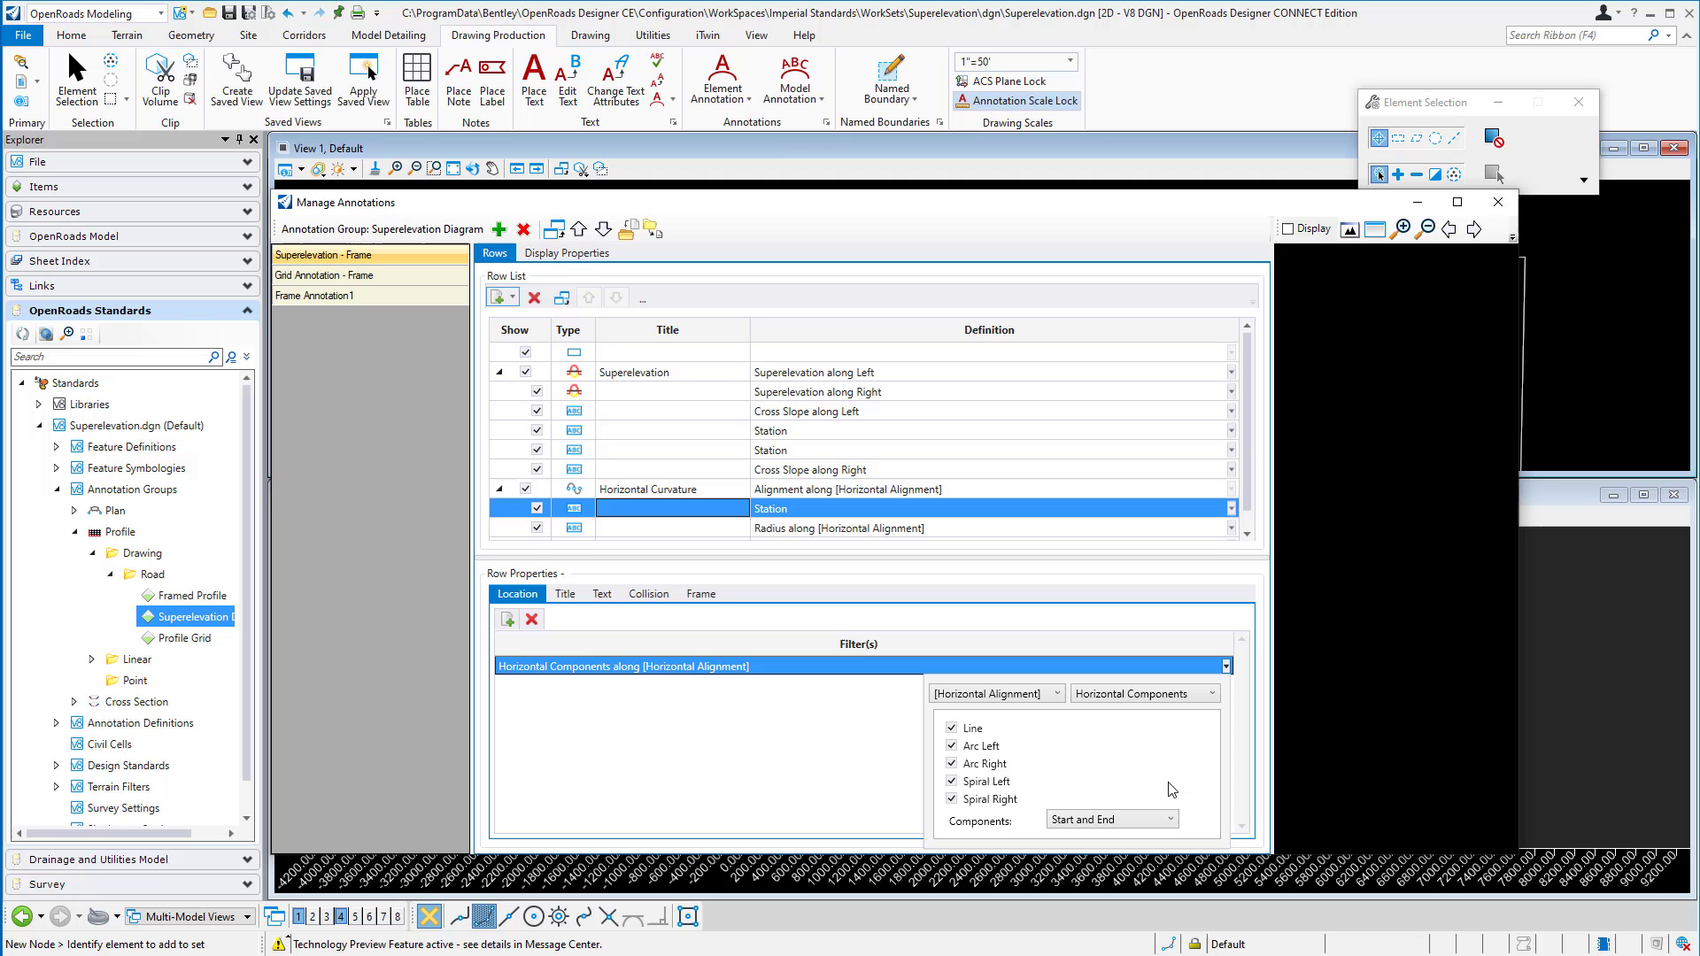
- Review the title and text settings of the Station row under Horizontal Curvature, including its text favorite and offsets
{"action": "left_click", "coordinate": [565, 595]}
{"action": "left_click", "coordinate": [603, 596]}
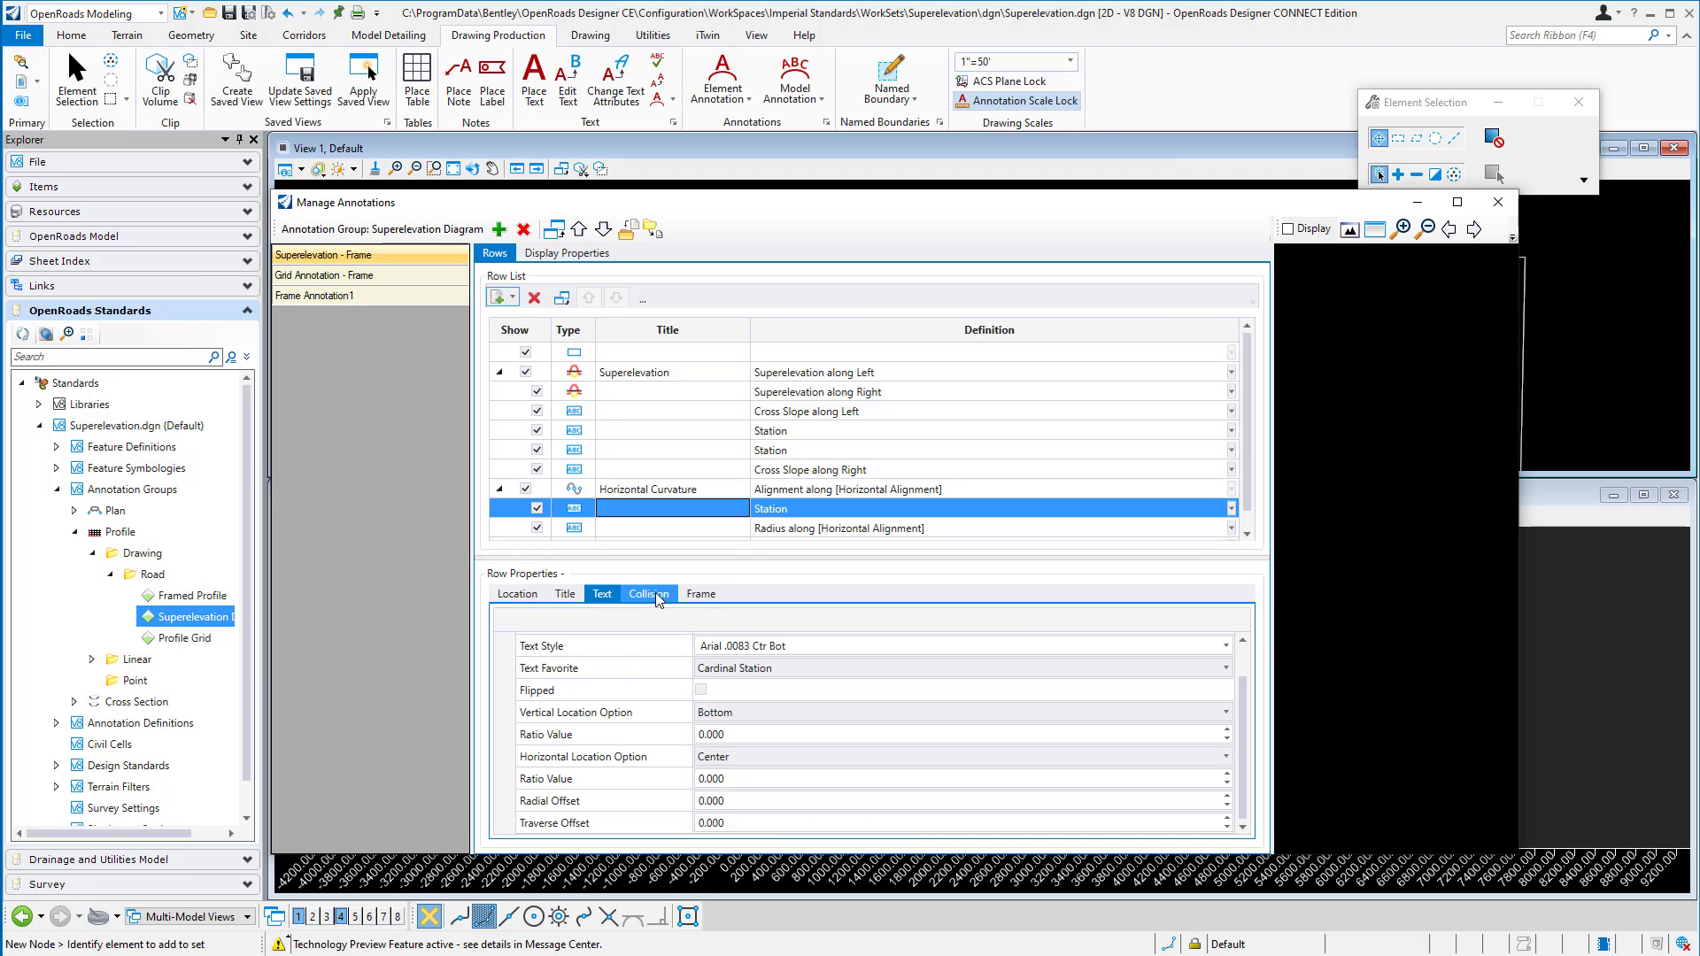
{"action": "left_click", "coordinate": [760, 802]}
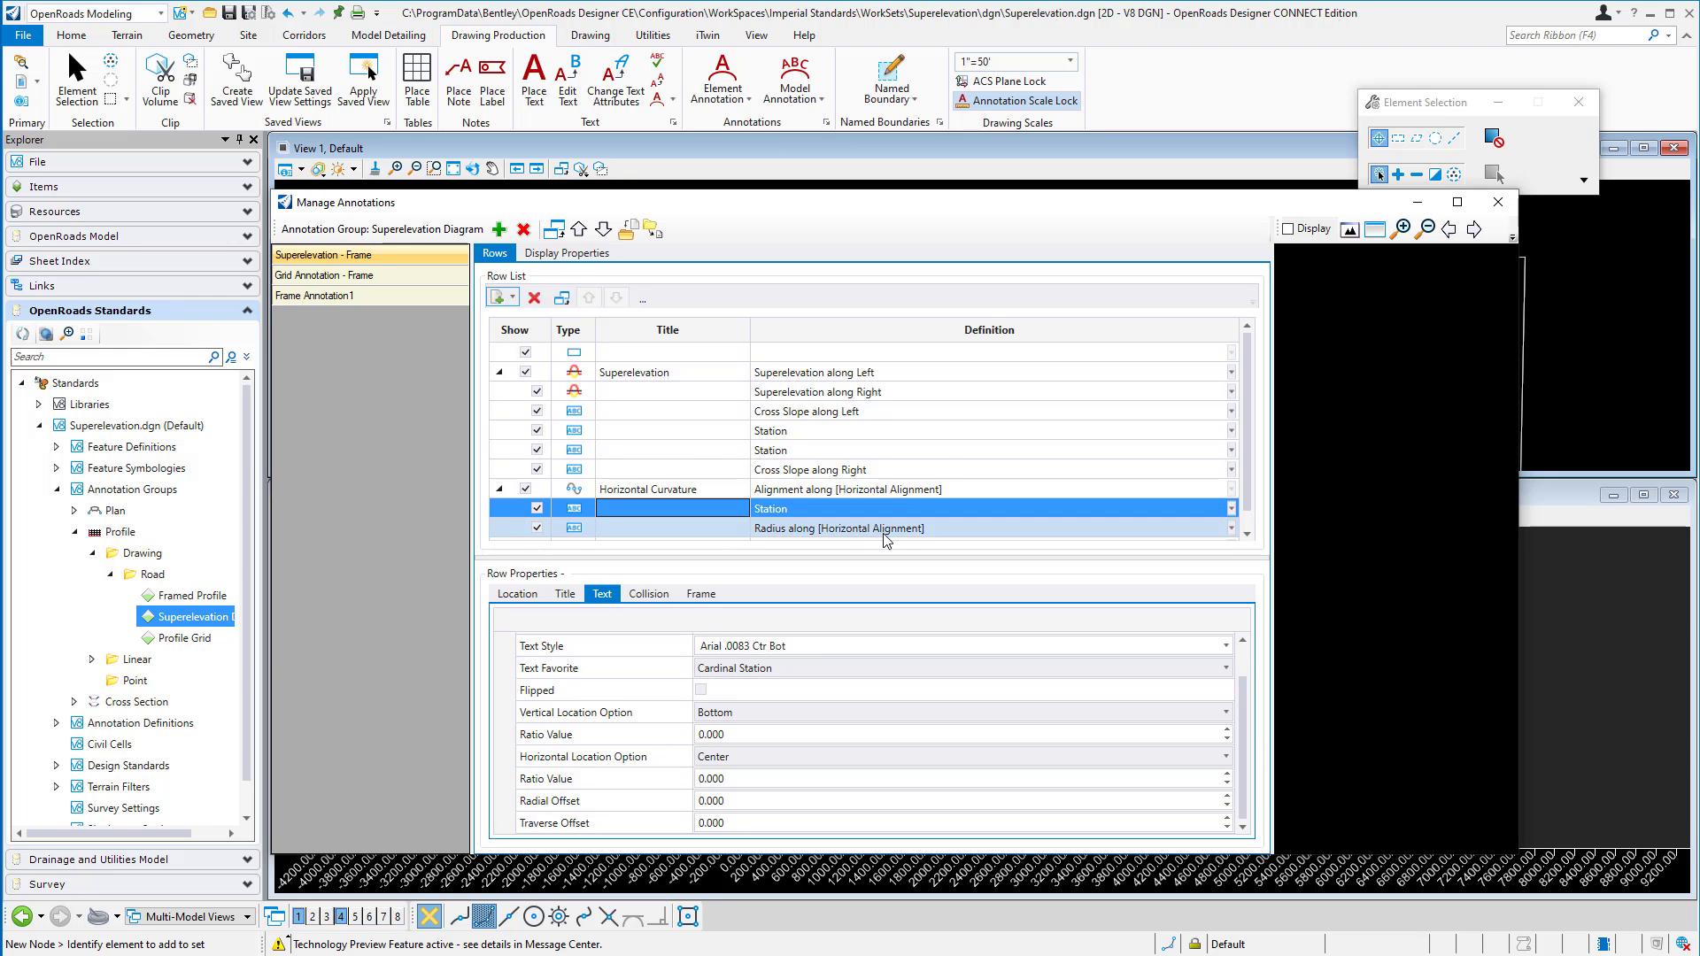
- Examine the first Radius row's definition choices, keeping it as Alignment and Radius along [Horizontal Alignment]
{"action": "left_click", "coordinate": [794, 529]}
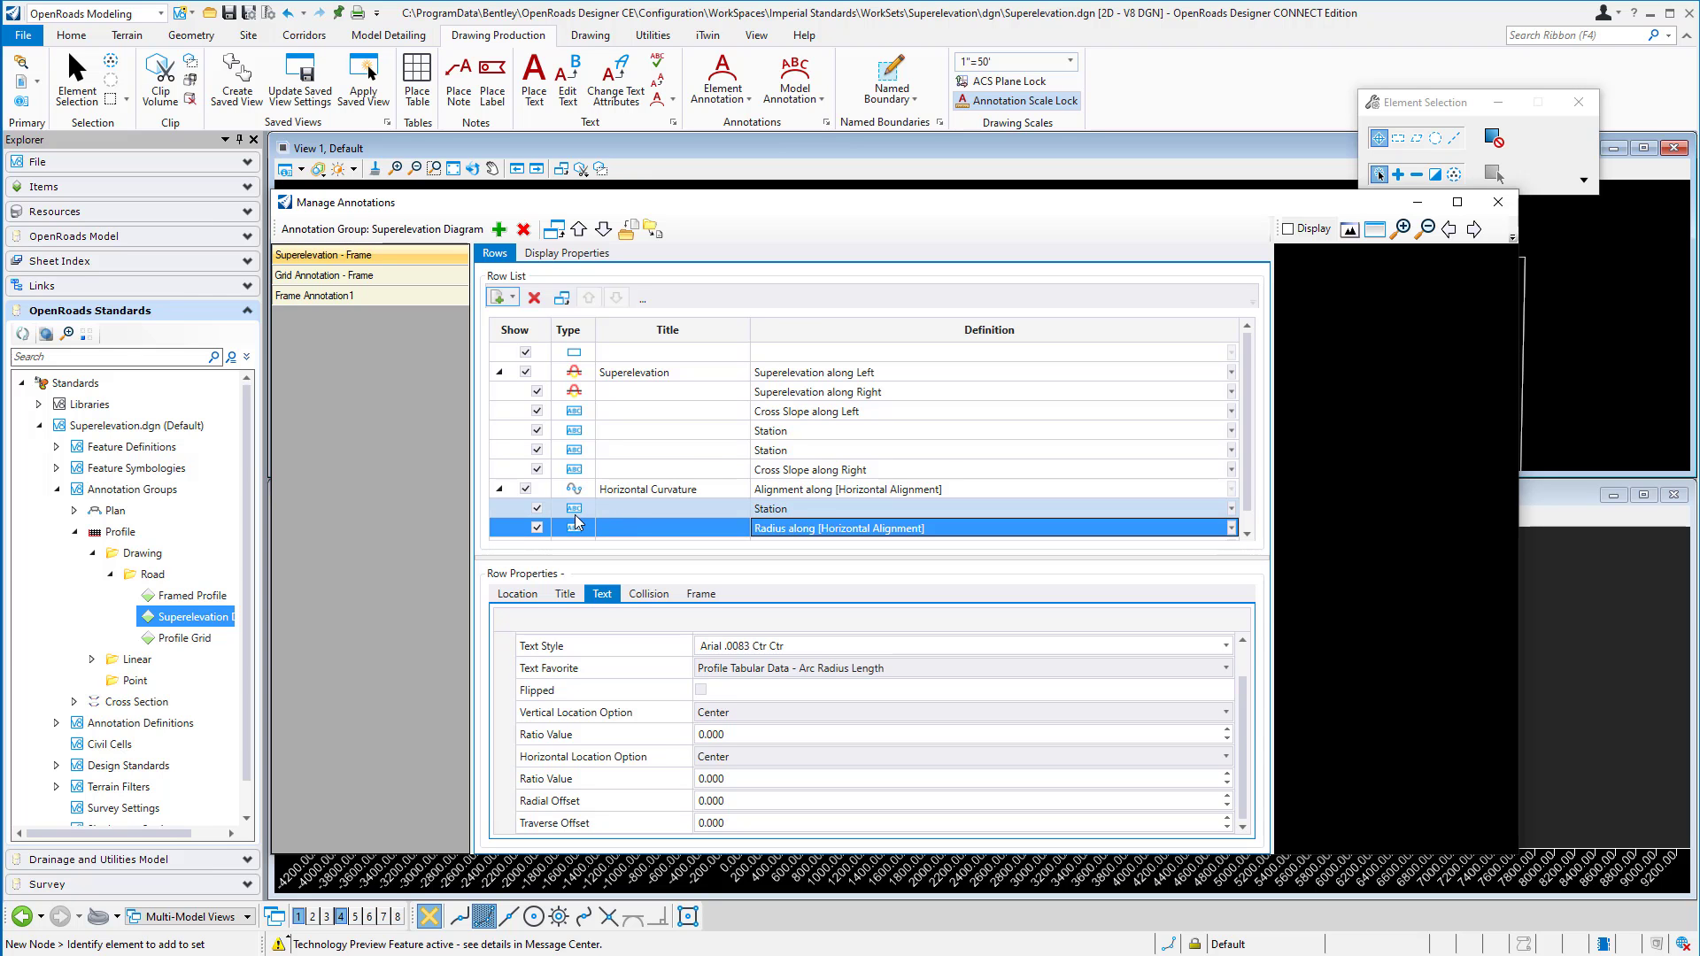
{"action": "left_click", "coordinate": [1231, 528]}
{"action": "left_click", "coordinate": [987, 555]}
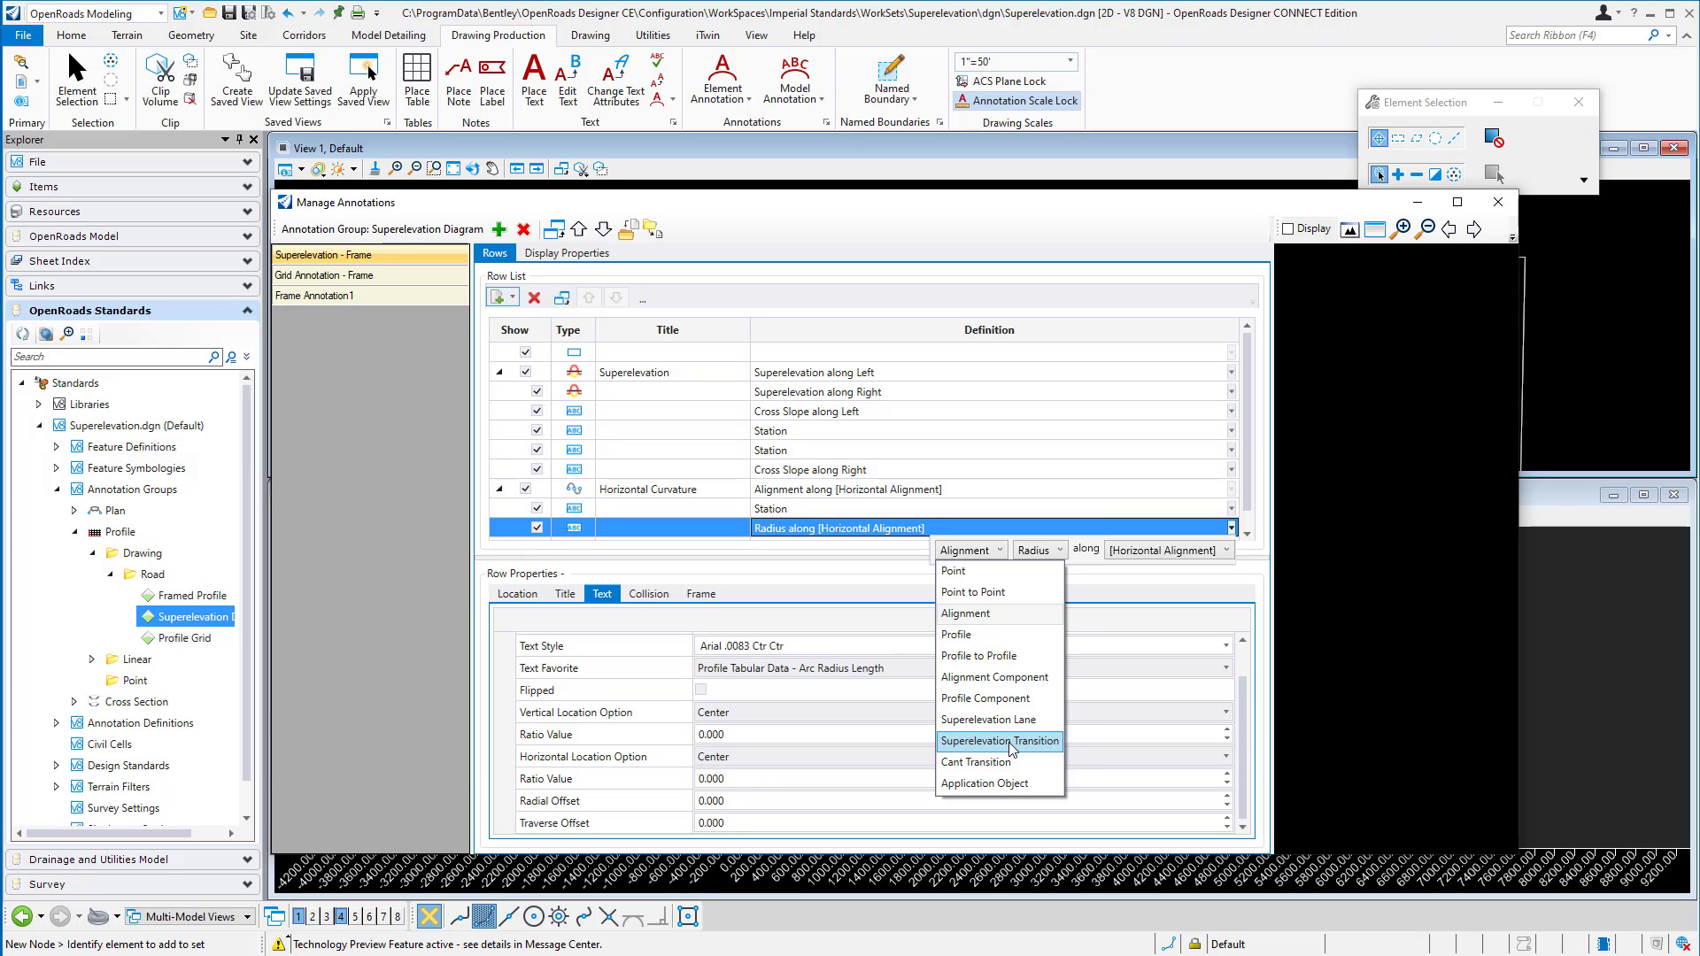
{"action": "left_click", "coordinate": [980, 622]}
{"action": "left_click", "coordinate": [1054, 553]}
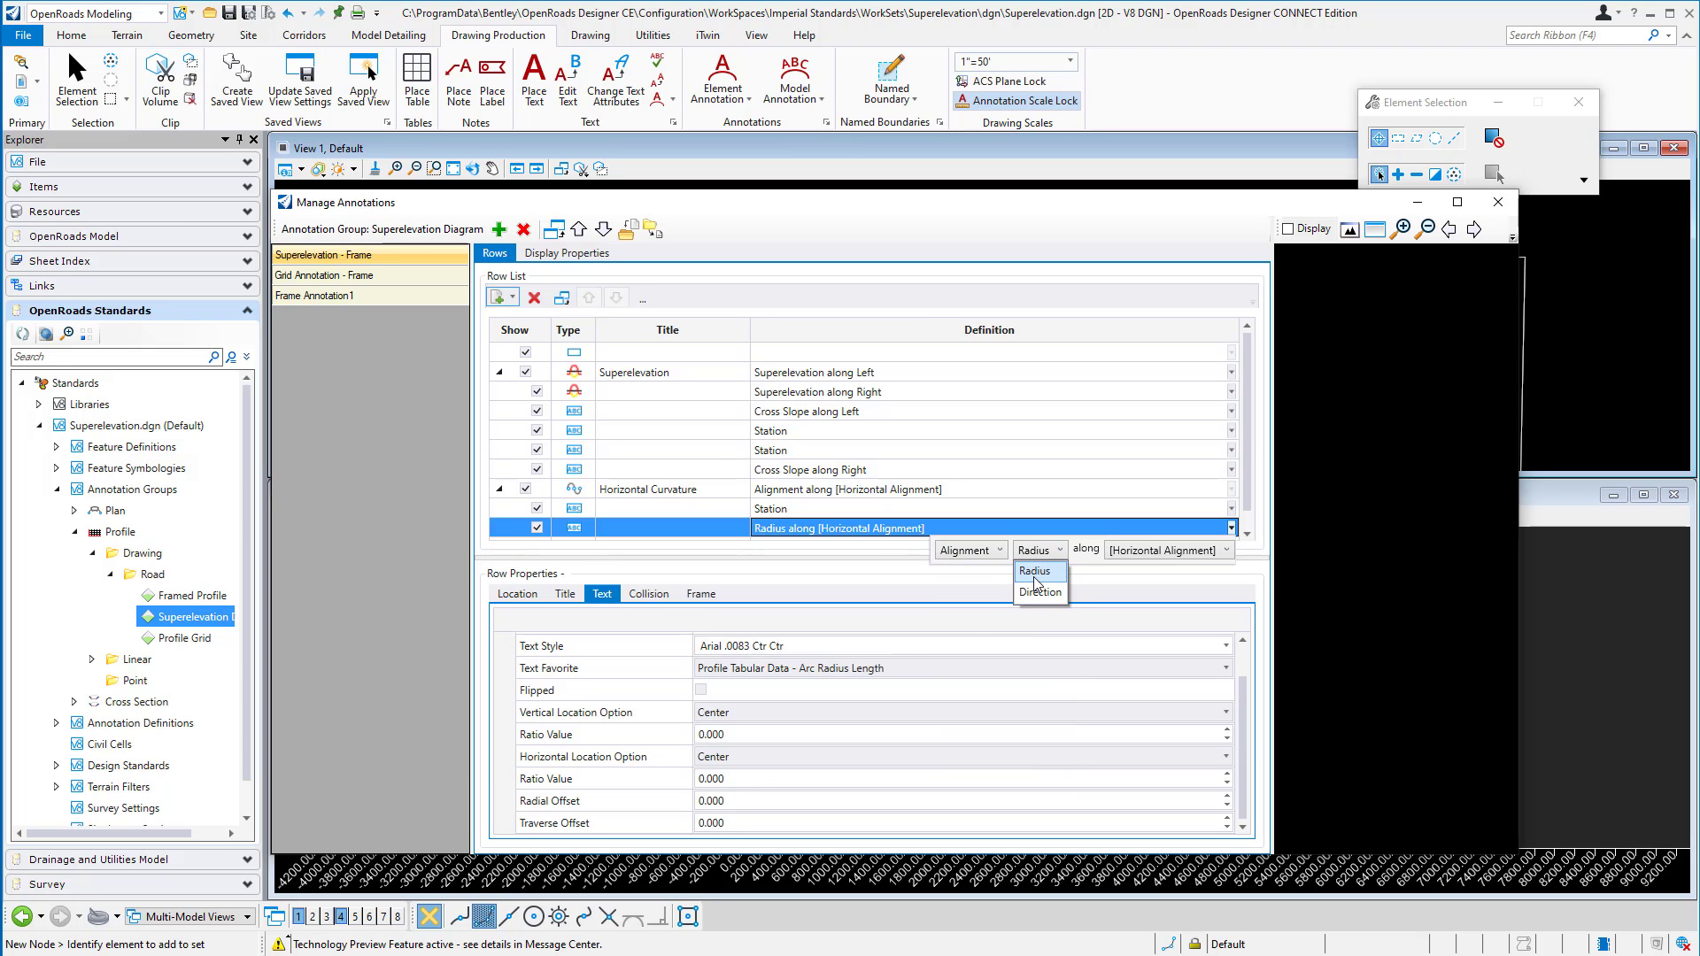
{"action": "left_click", "coordinate": [1033, 574]}
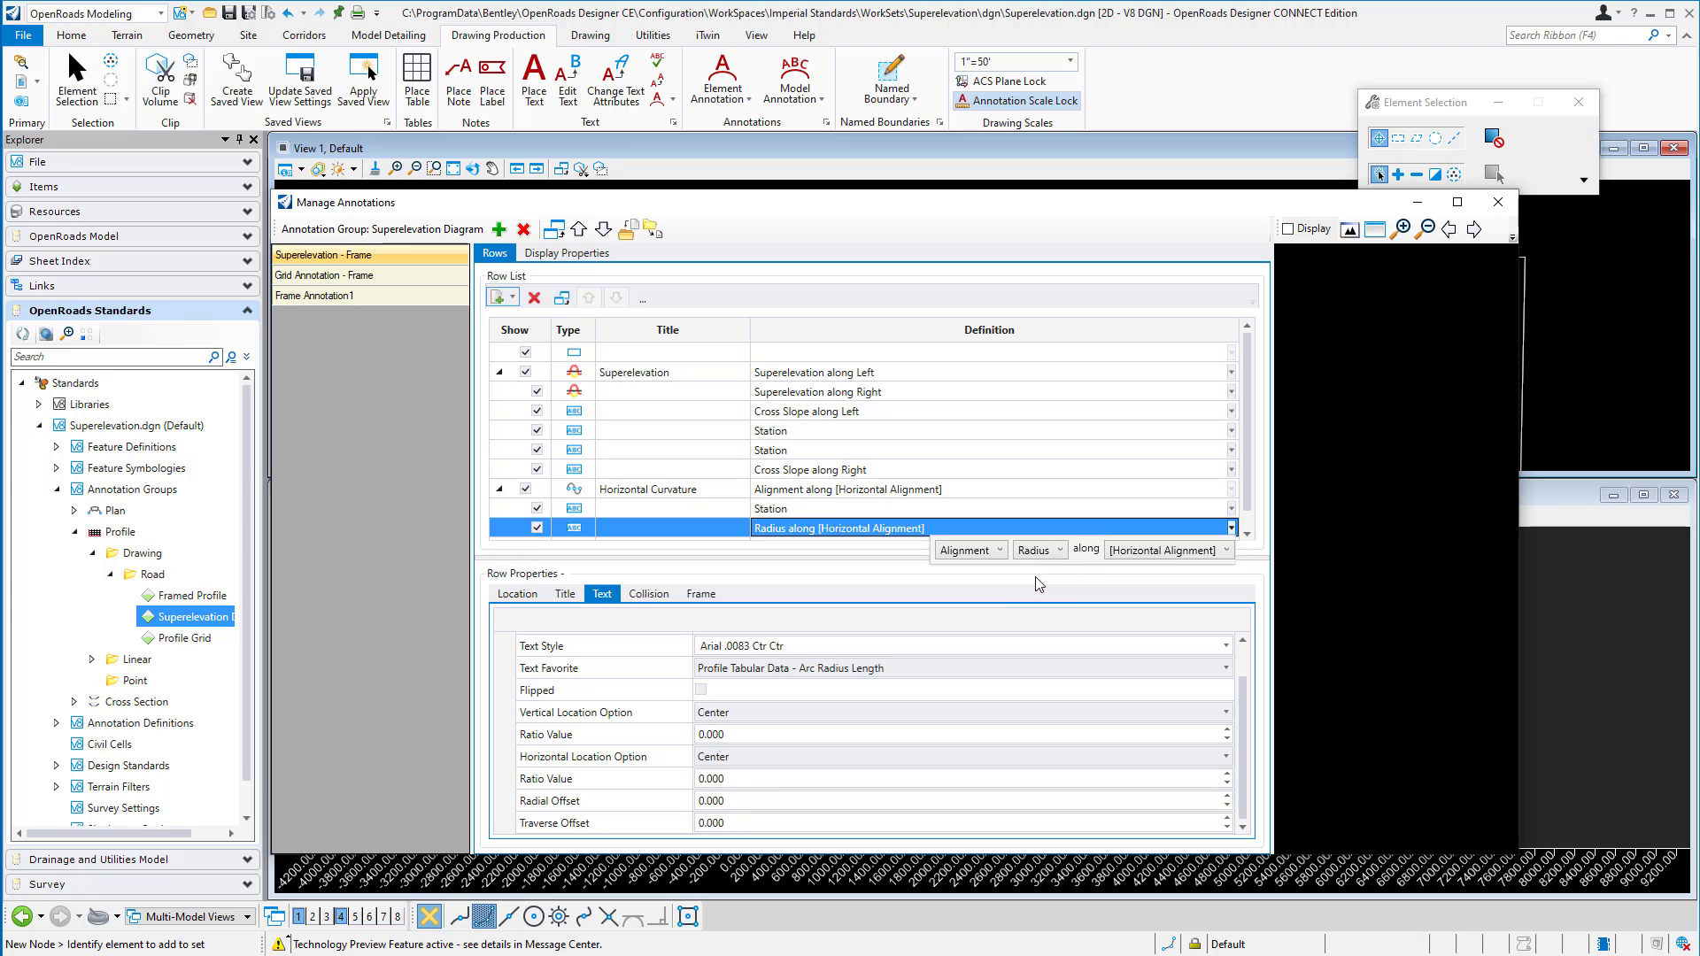
{"action": "left_click", "coordinate": [1150, 553]}
{"action": "left_click", "coordinate": [1159, 574]}
- Compare the horizontal component location filters of the two Radius label rows under Horizontal Curvature
{"action": "left_click", "coordinate": [533, 590]}
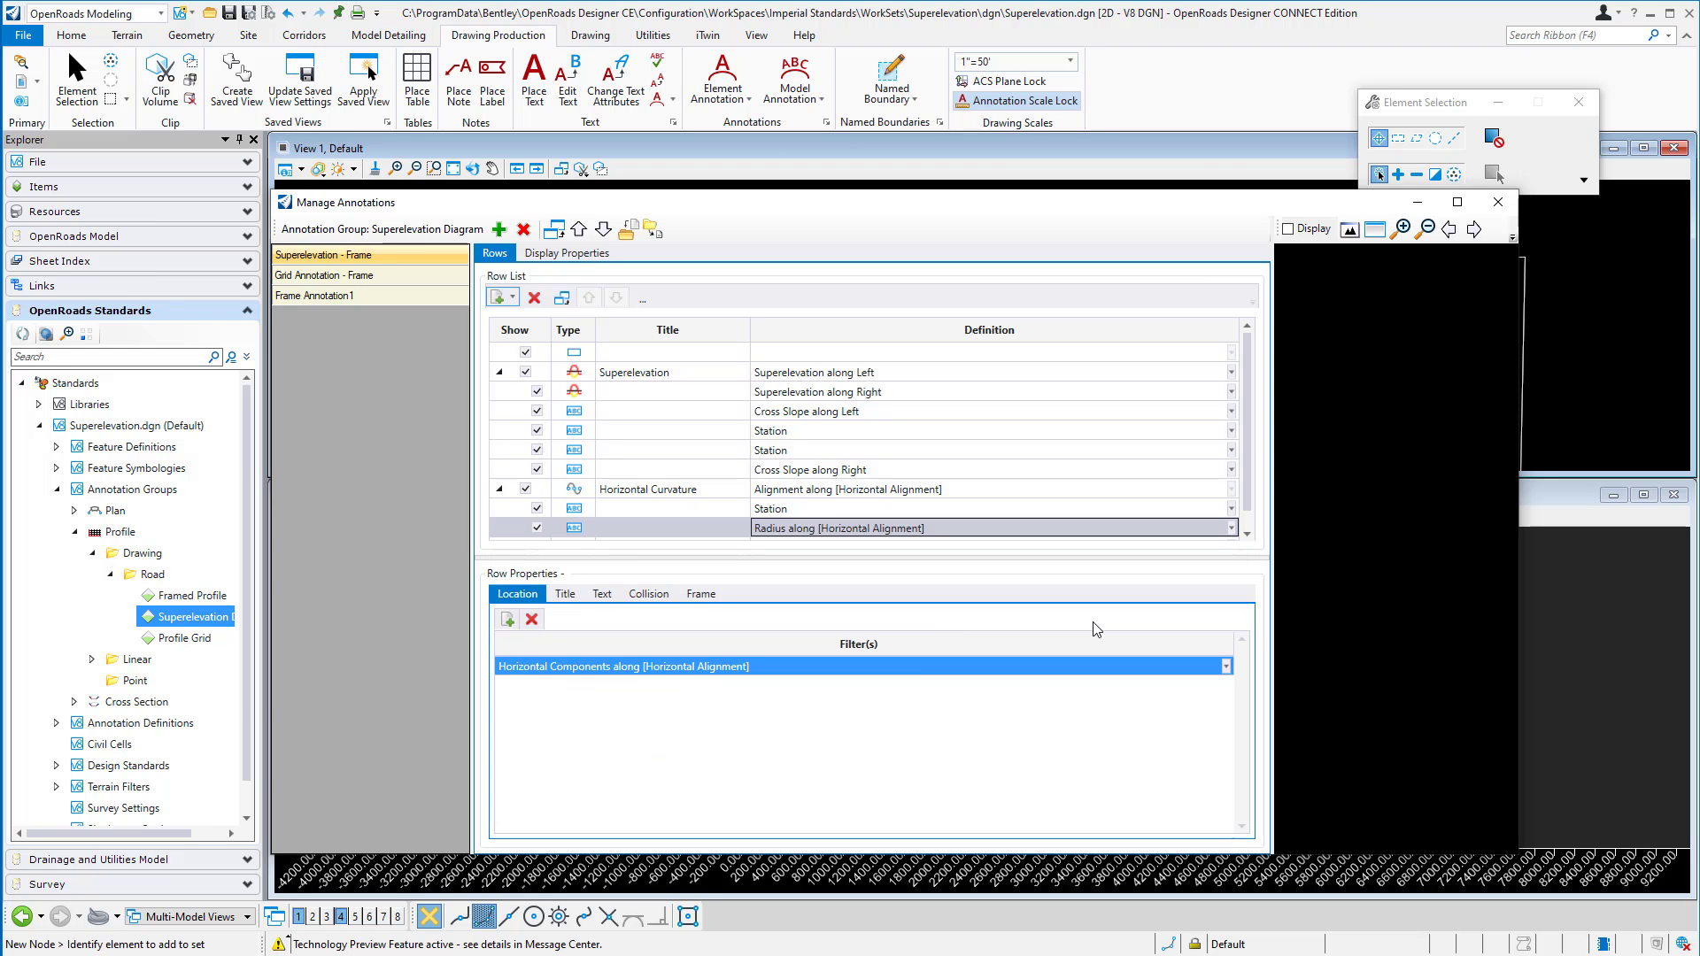
{"action": "left_click", "coordinate": [1225, 666]}
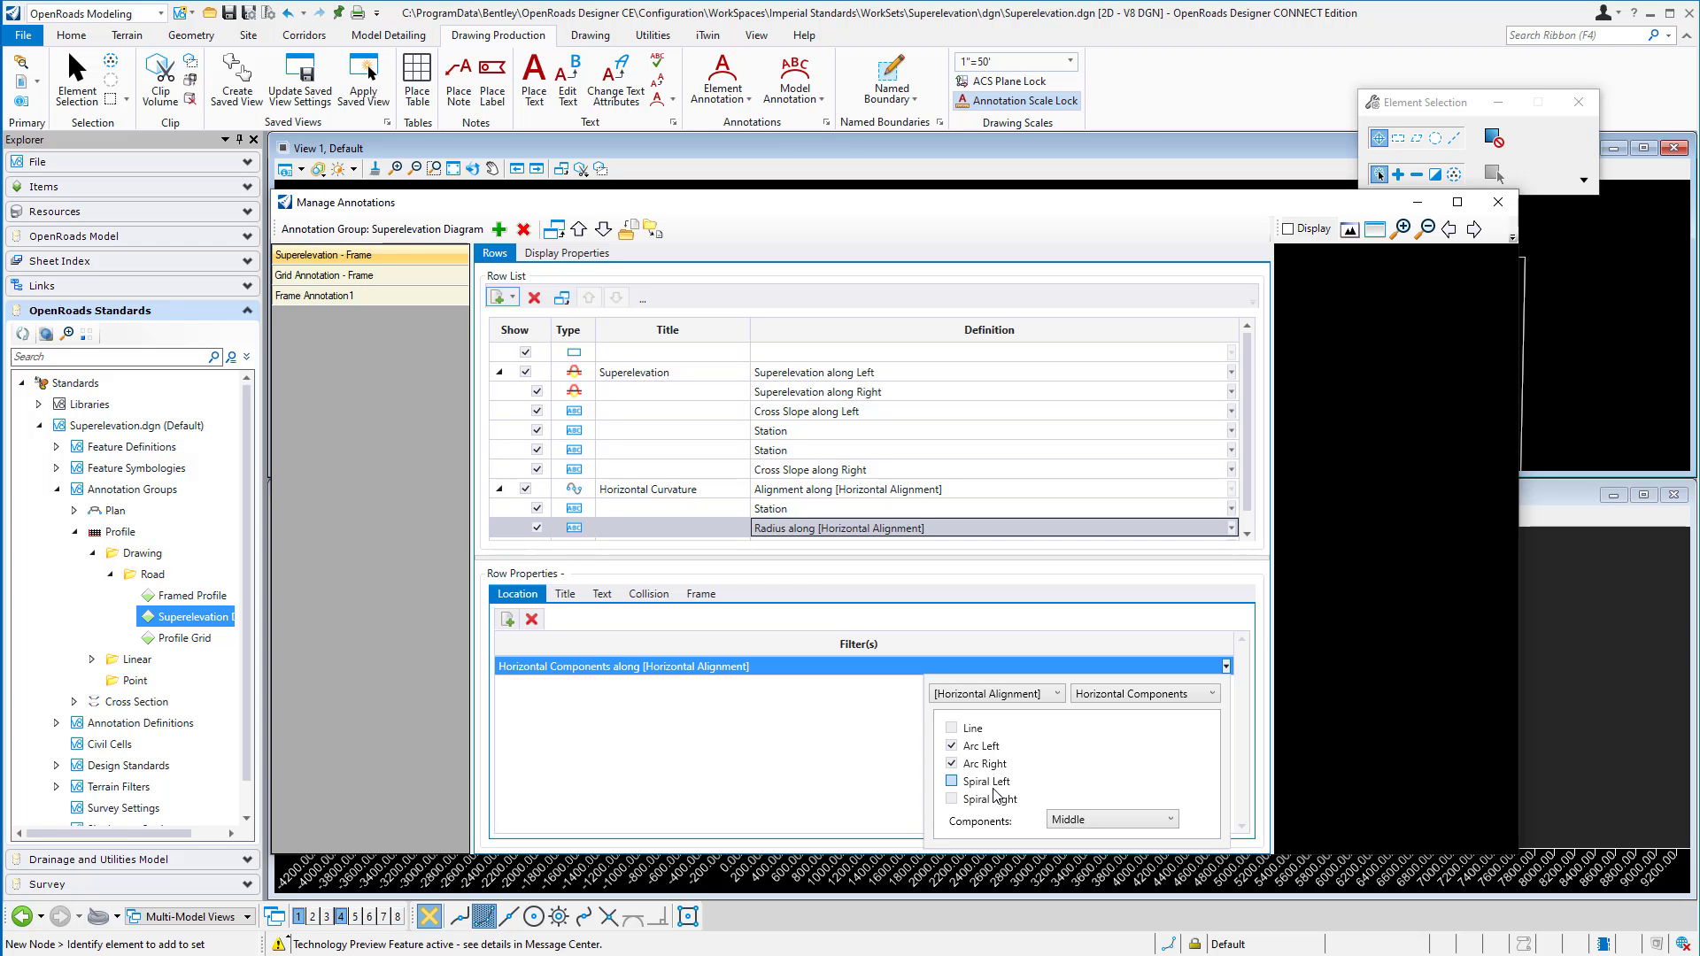
{"action": "left_click", "coordinate": [1251, 527]}
{"action": "left_click", "coordinate": [864, 531]}
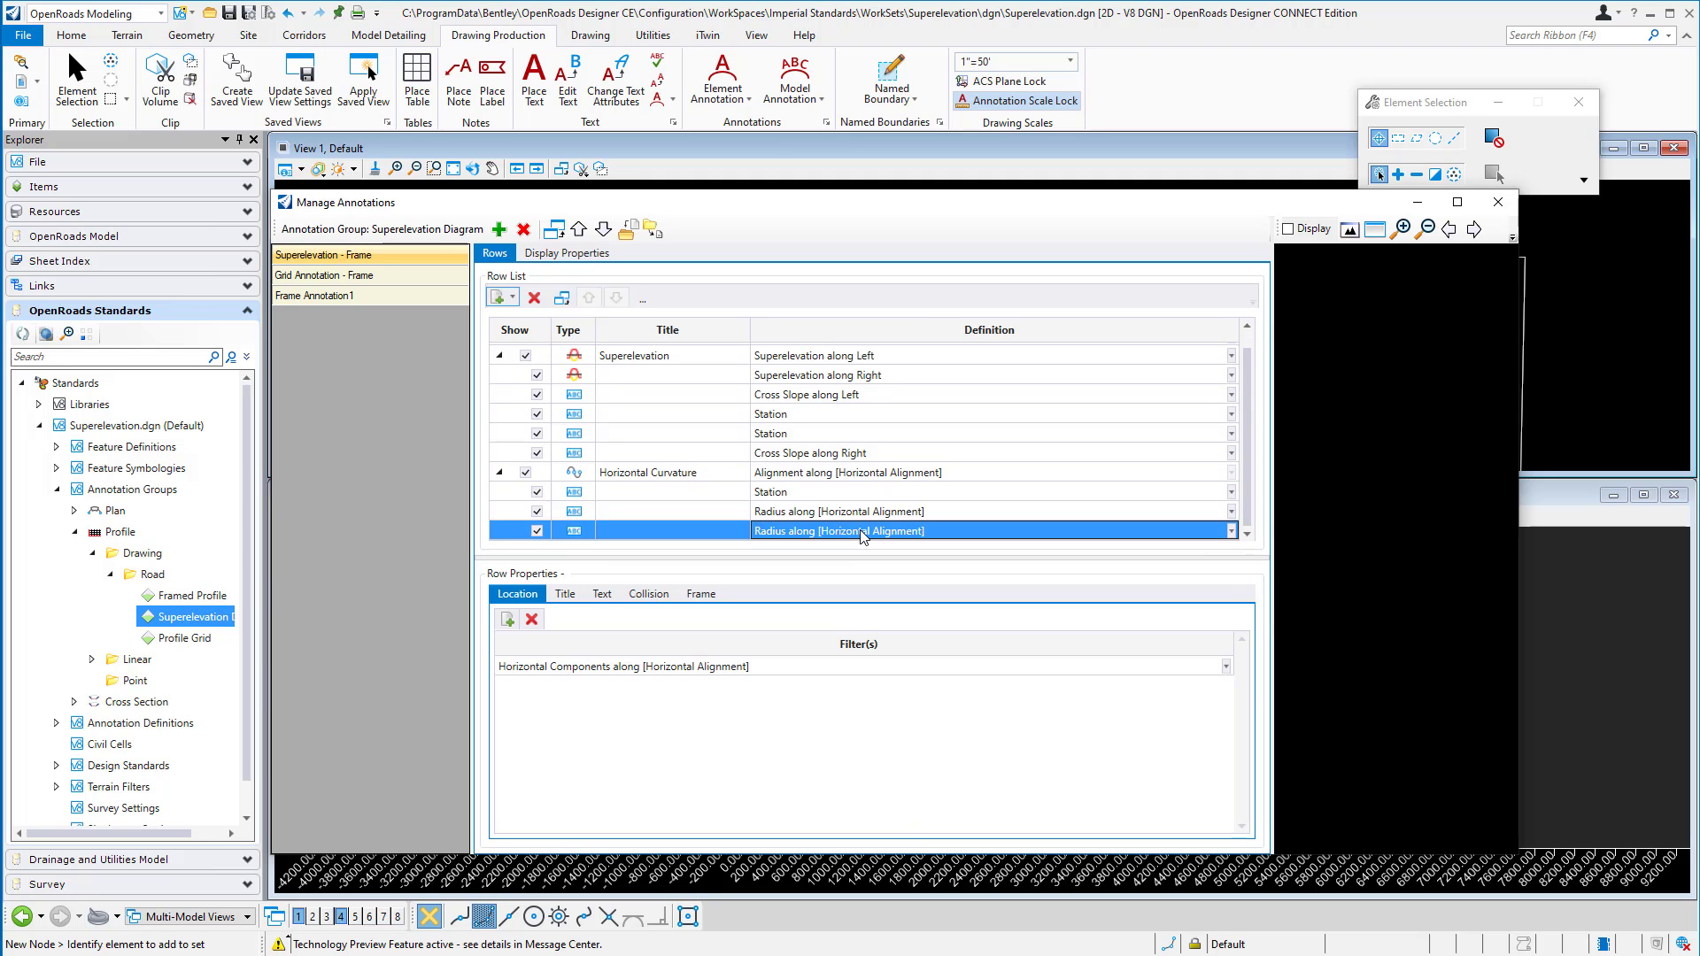
{"action": "left_click", "coordinate": [1226, 666]}
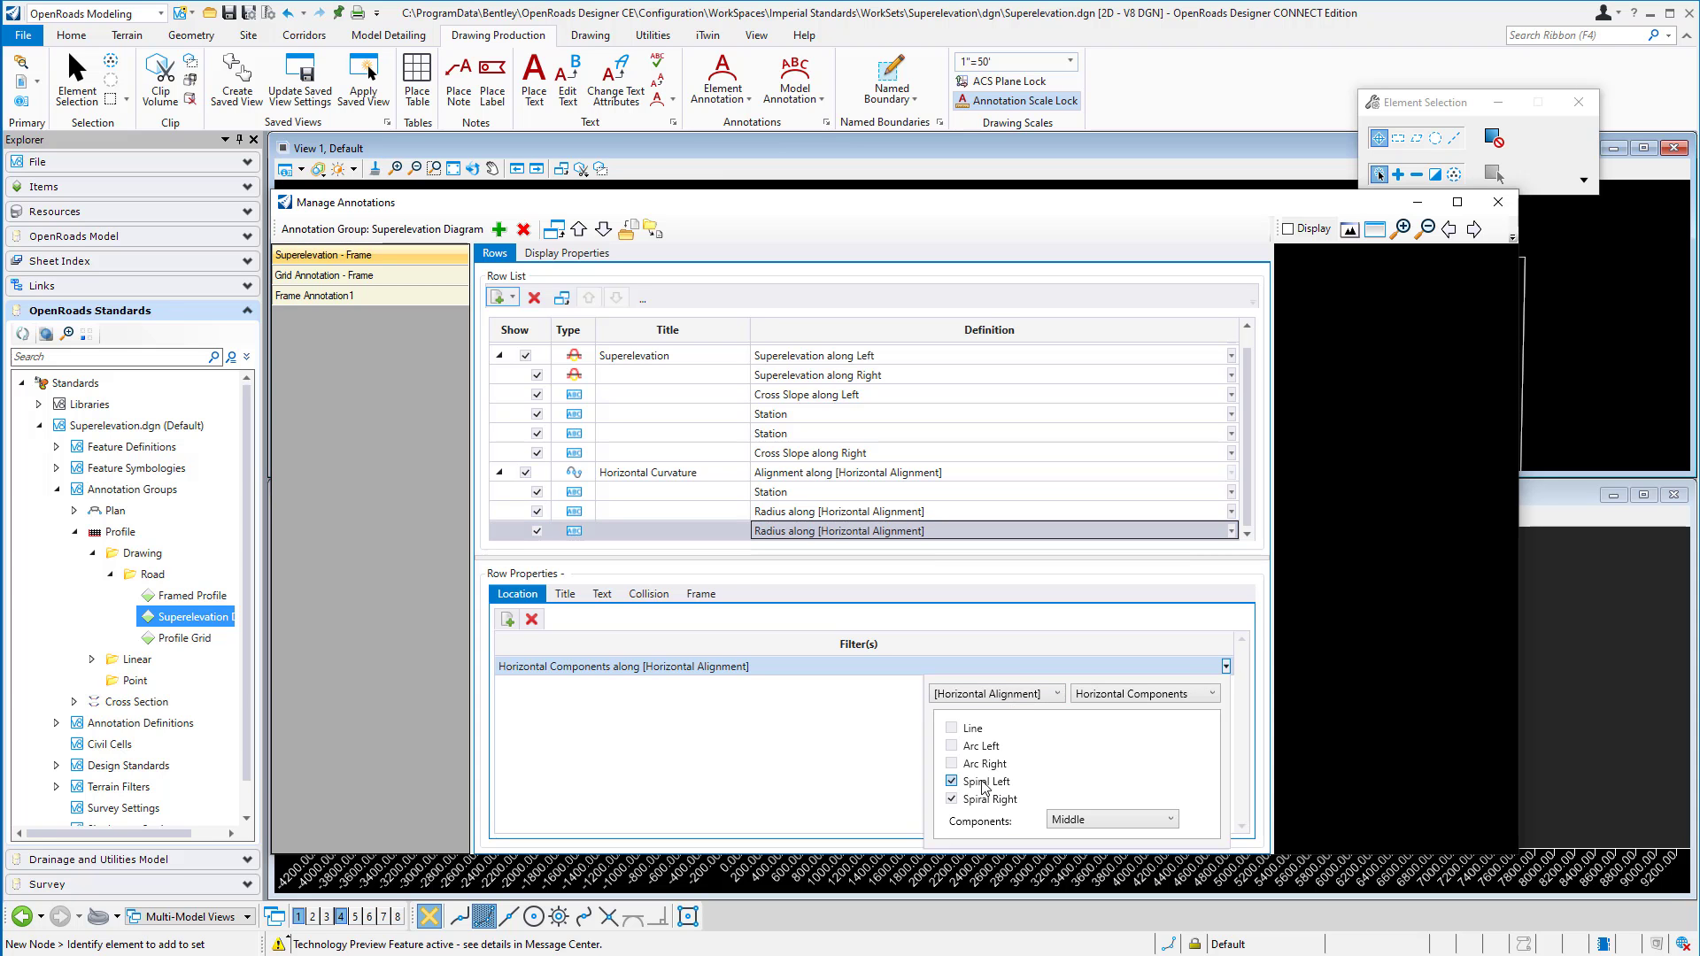
- Compare the text settings and text favorites of the two Radius label rows
{"action": "left_click", "coordinate": [609, 601]}
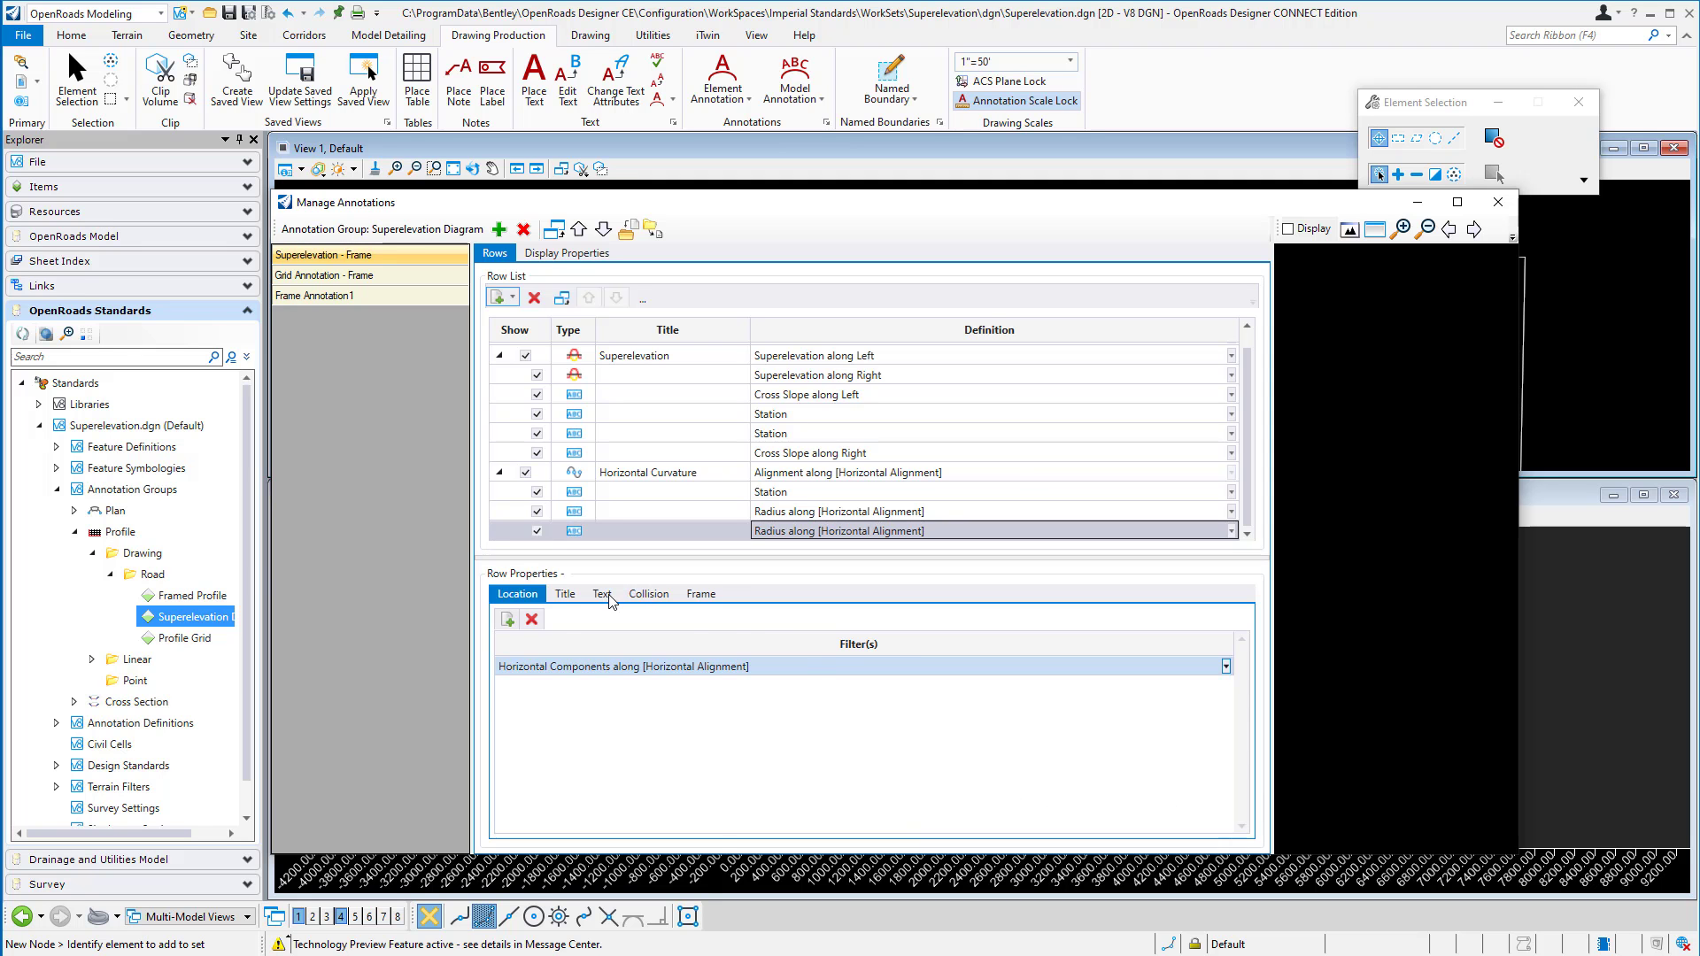
{"action": "left_click", "coordinate": [604, 595]}
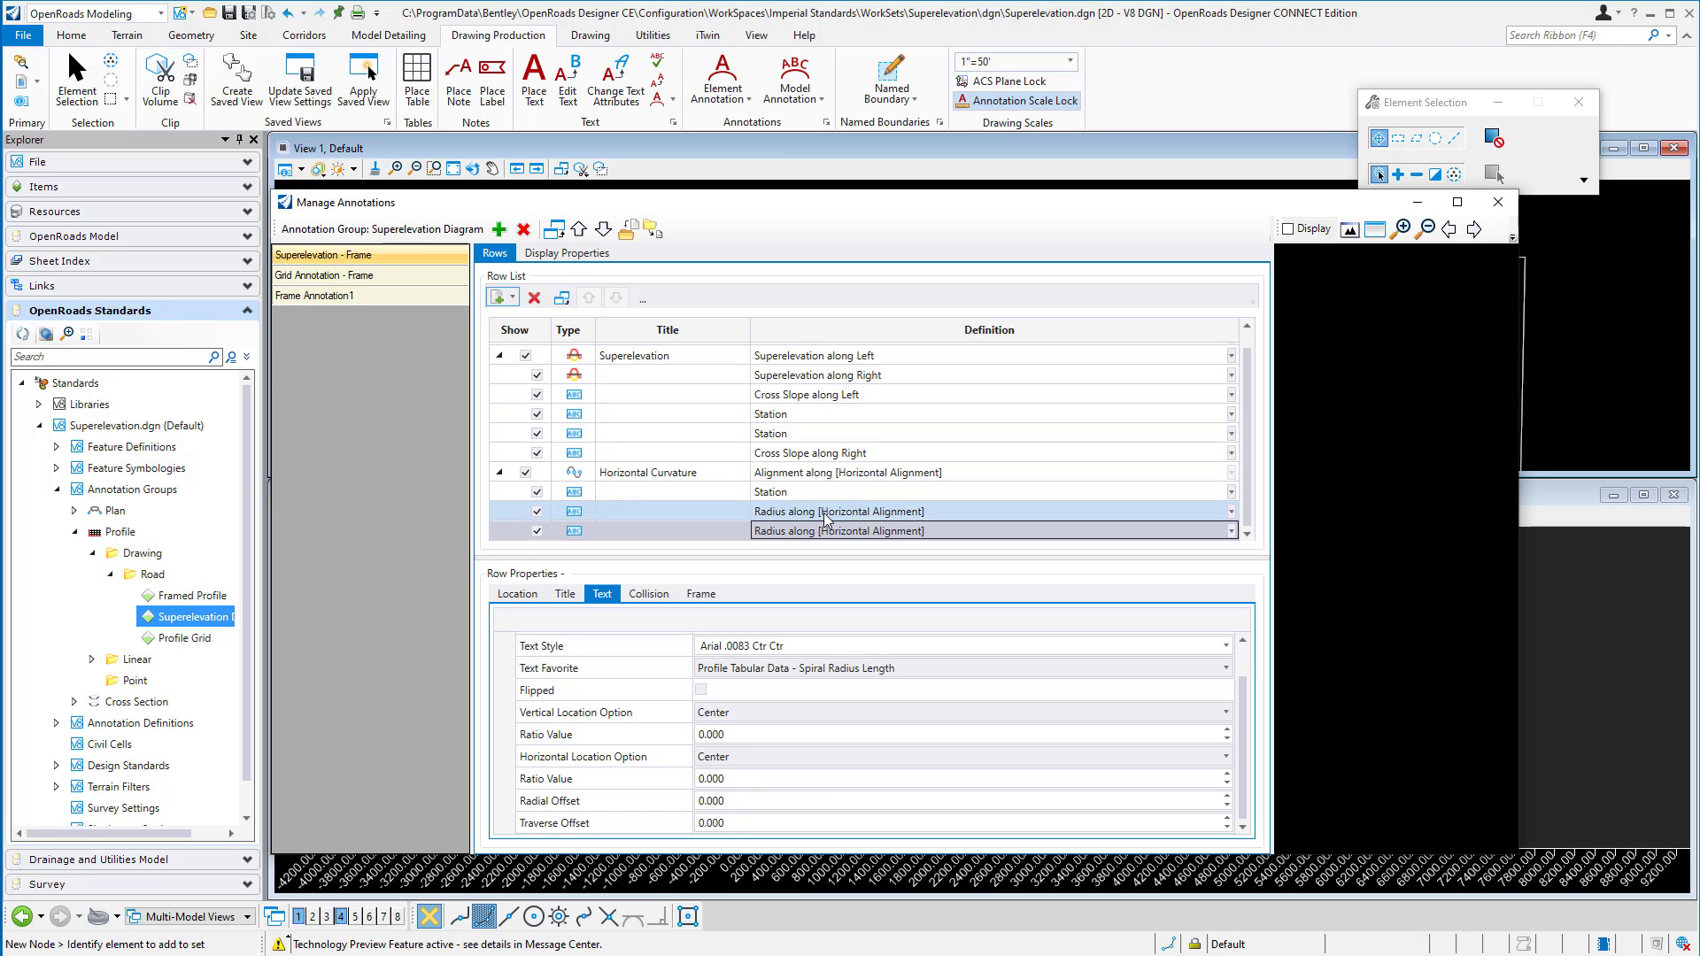
{"action": "left_click", "coordinate": [828, 511]}
- Examine the text fields of the Profile Tabular Data - Arc Radius Length and Spiral Radius Length favorites in the Text Favorite Manager
{"action": "left_click", "coordinate": [824, 670]}
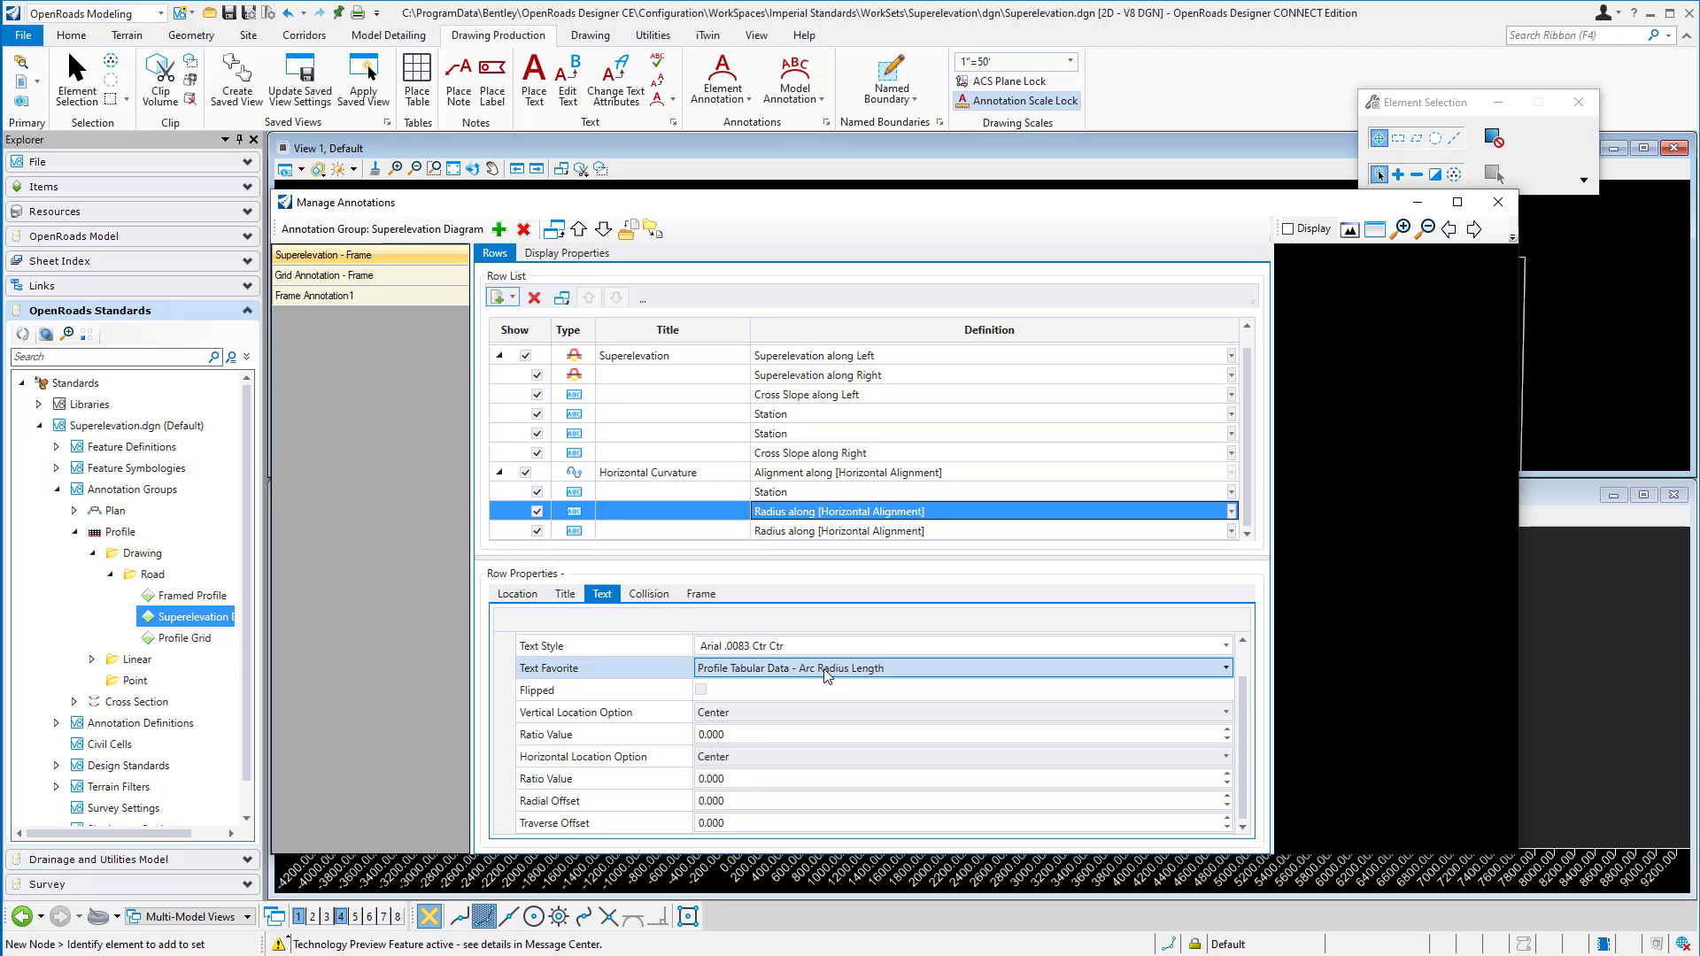
{"action": "left_click", "coordinate": [825, 124]}
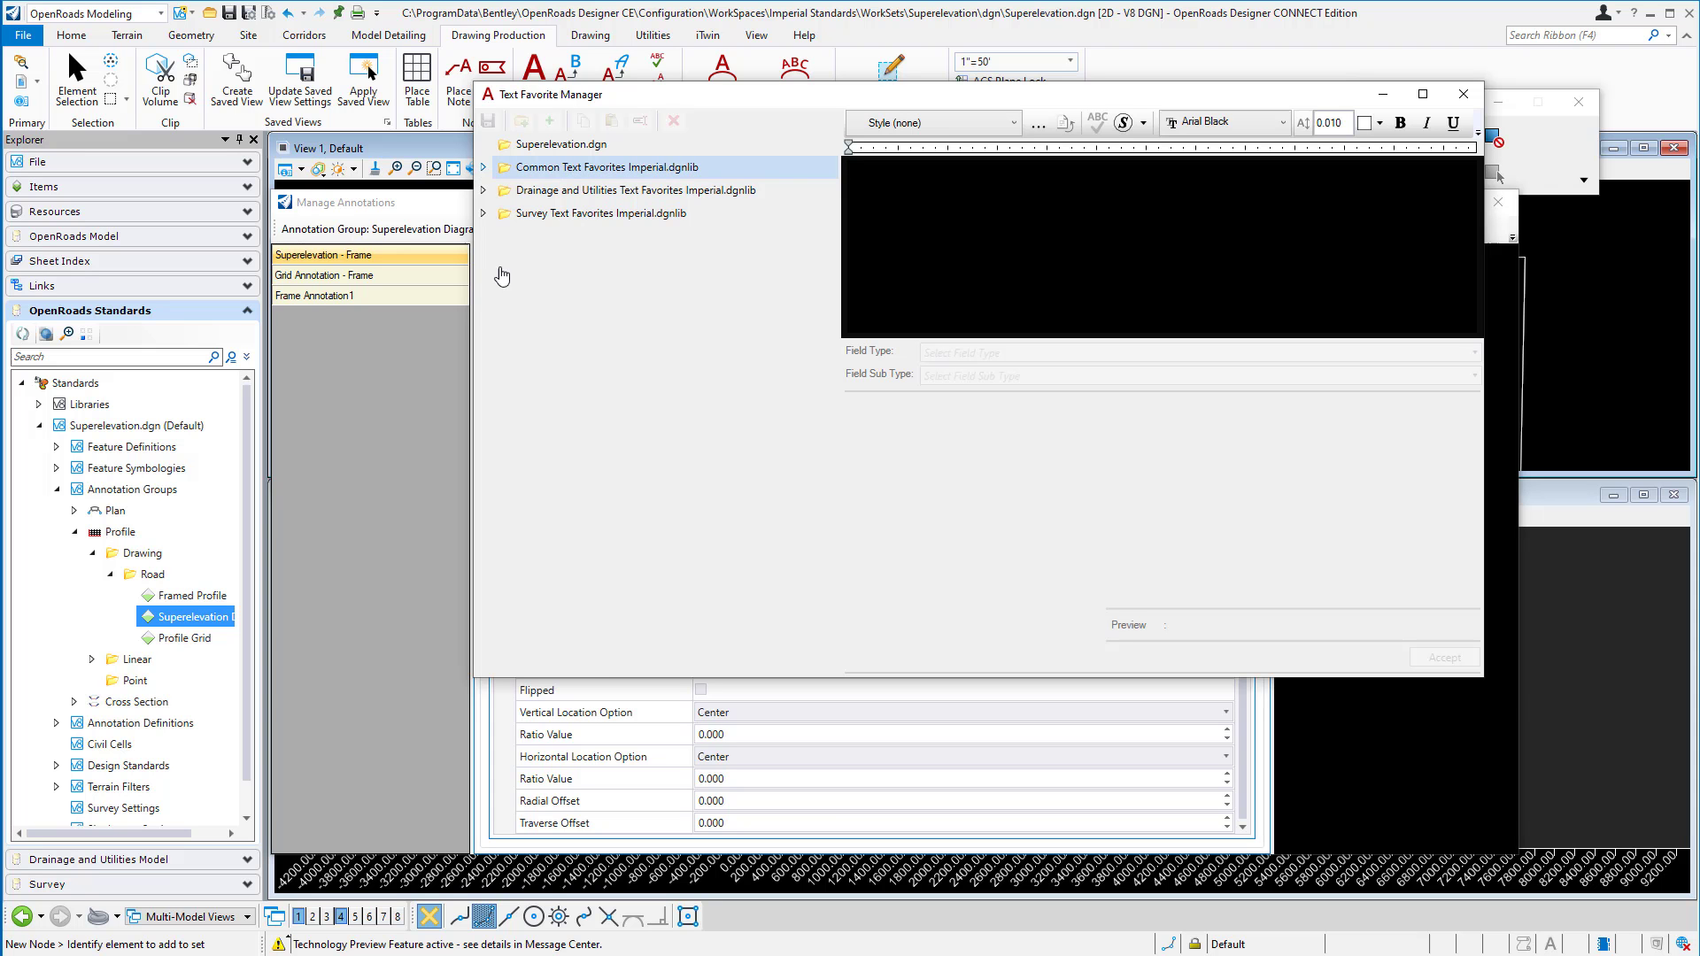
{"action": "scroll", "coordinate": [568, 434], "scroll_direction": "down", "scroll_amount": 15}
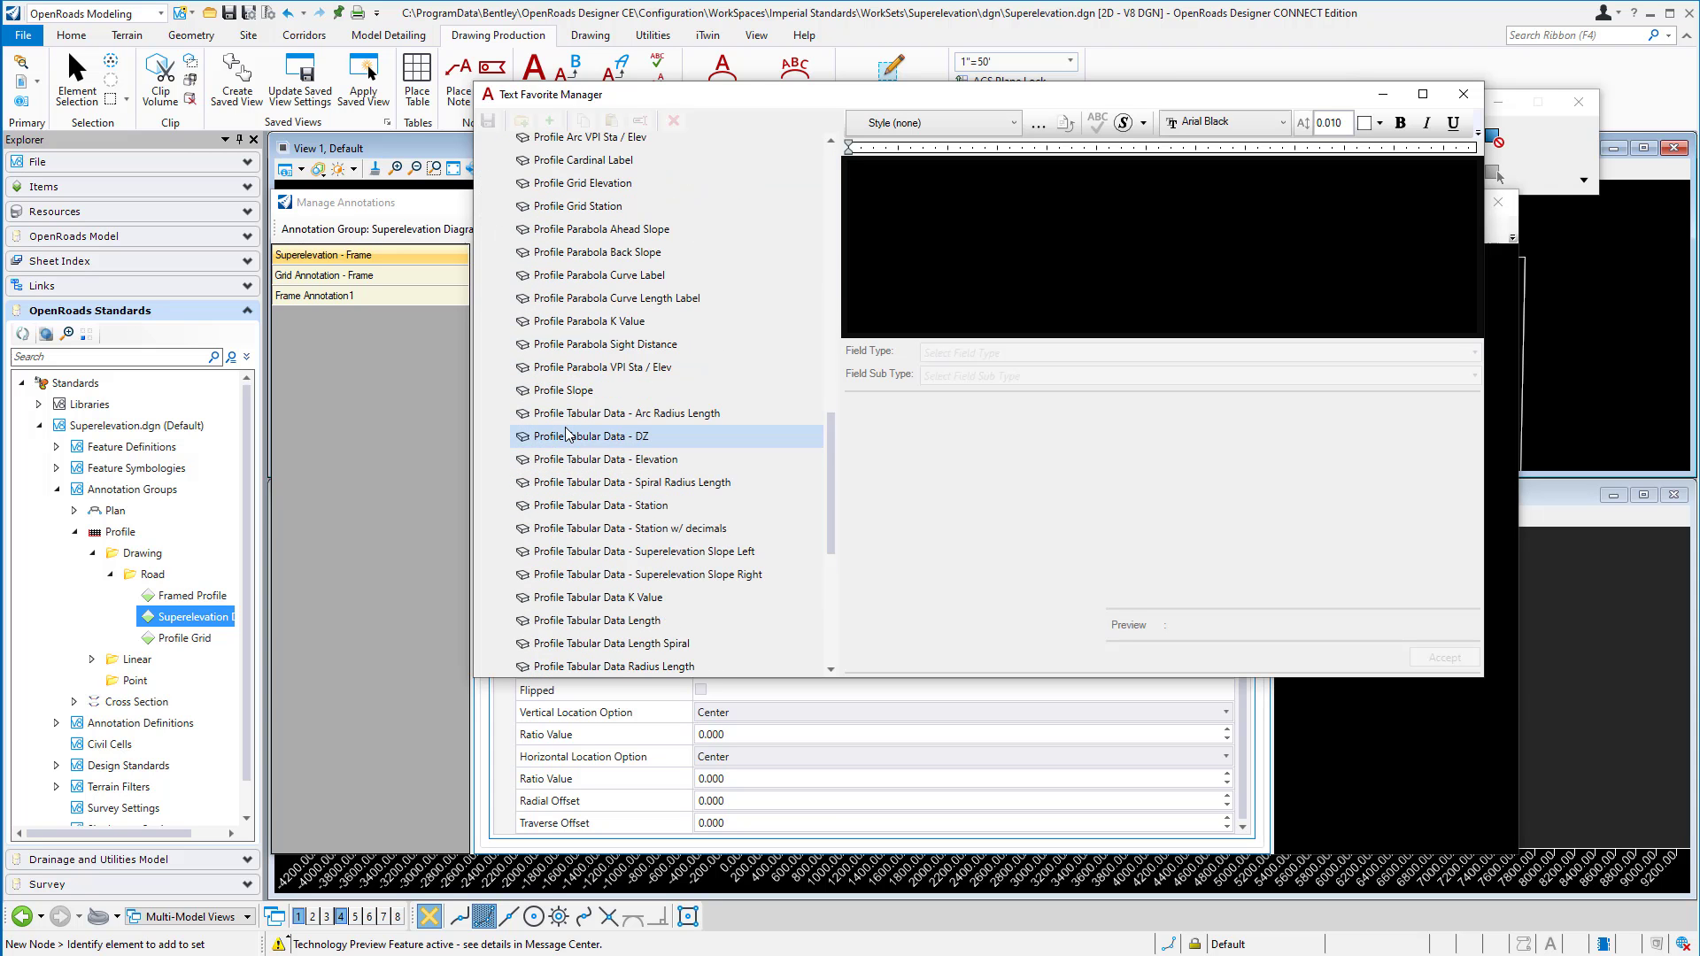
{"action": "scroll", "coordinate": [747, 537], "scroll_direction": "down", "scroll_amount": 1}
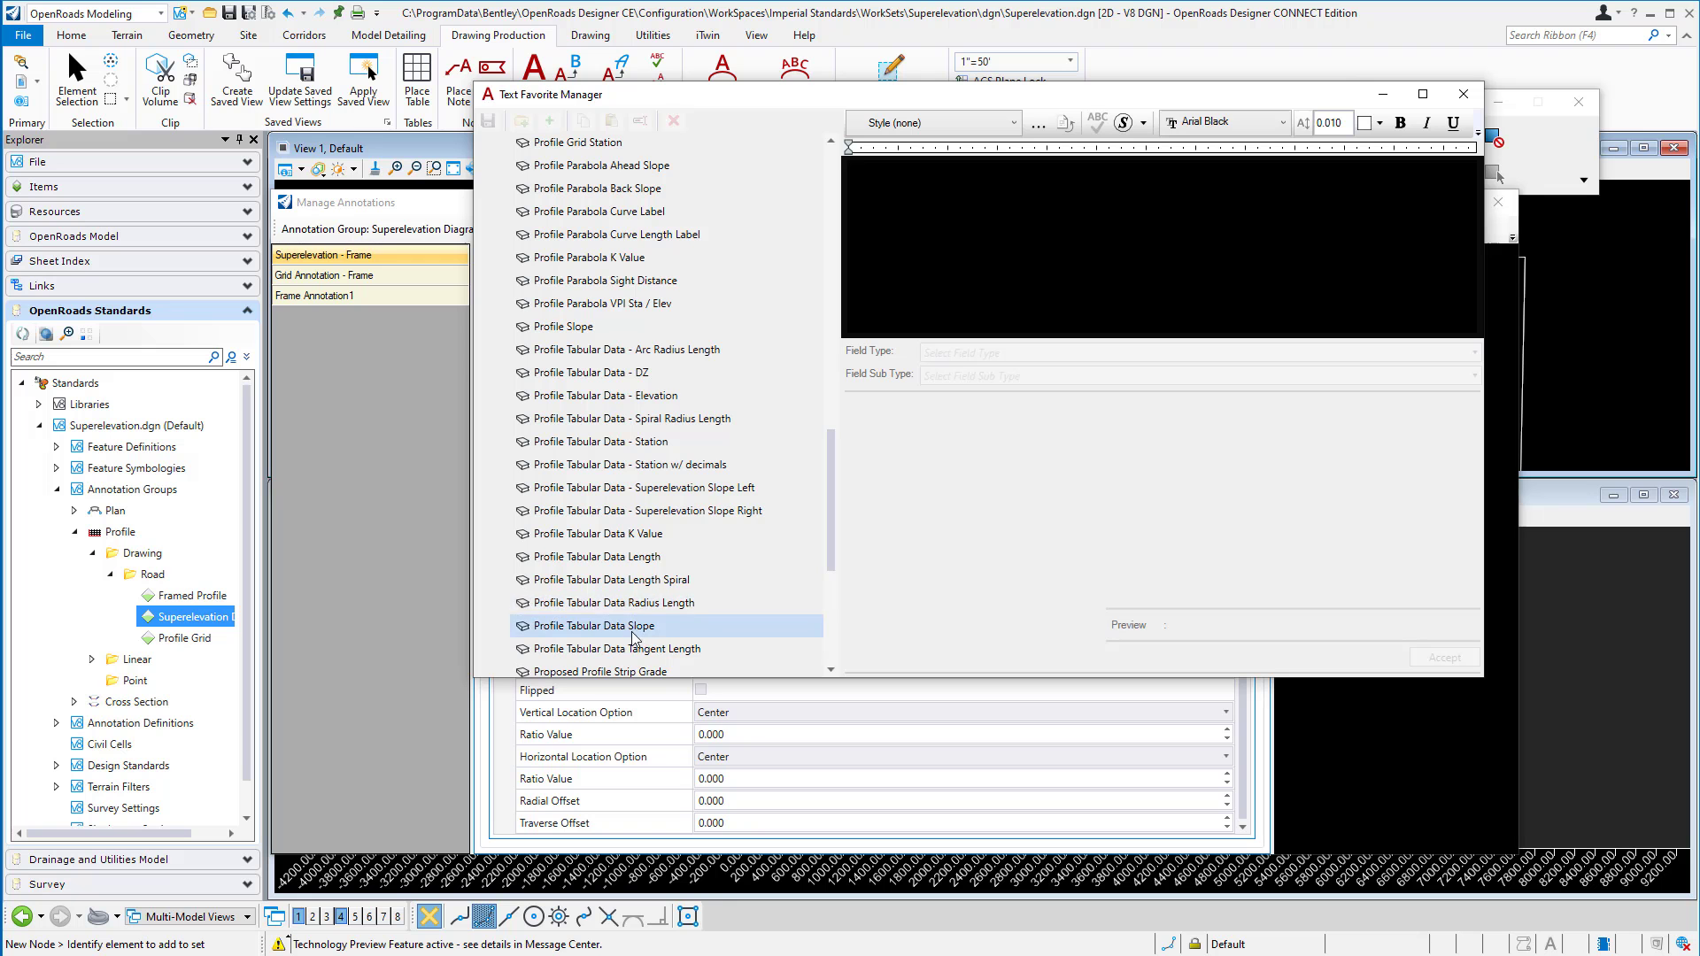
{"action": "scroll", "coordinate": [638, 571], "scroll_direction": "down", "scroll_amount": 1}
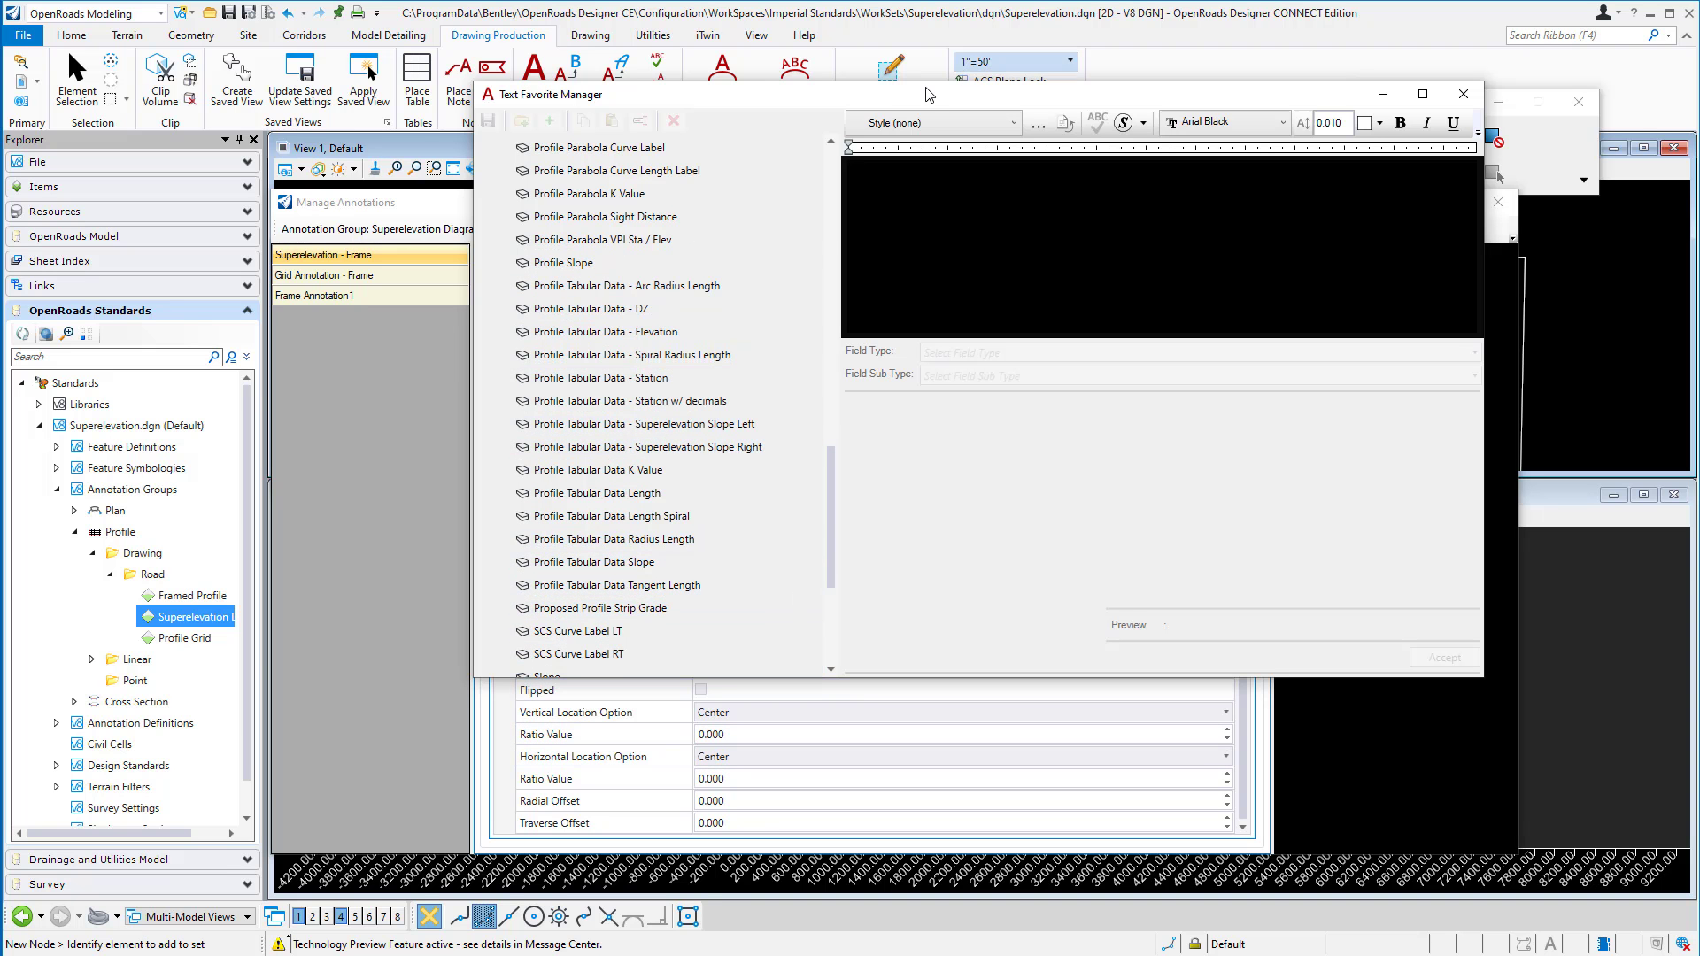
{"action": "left_click_drag", "start_coordinate": [927, 94], "coordinate": [925, 57]}
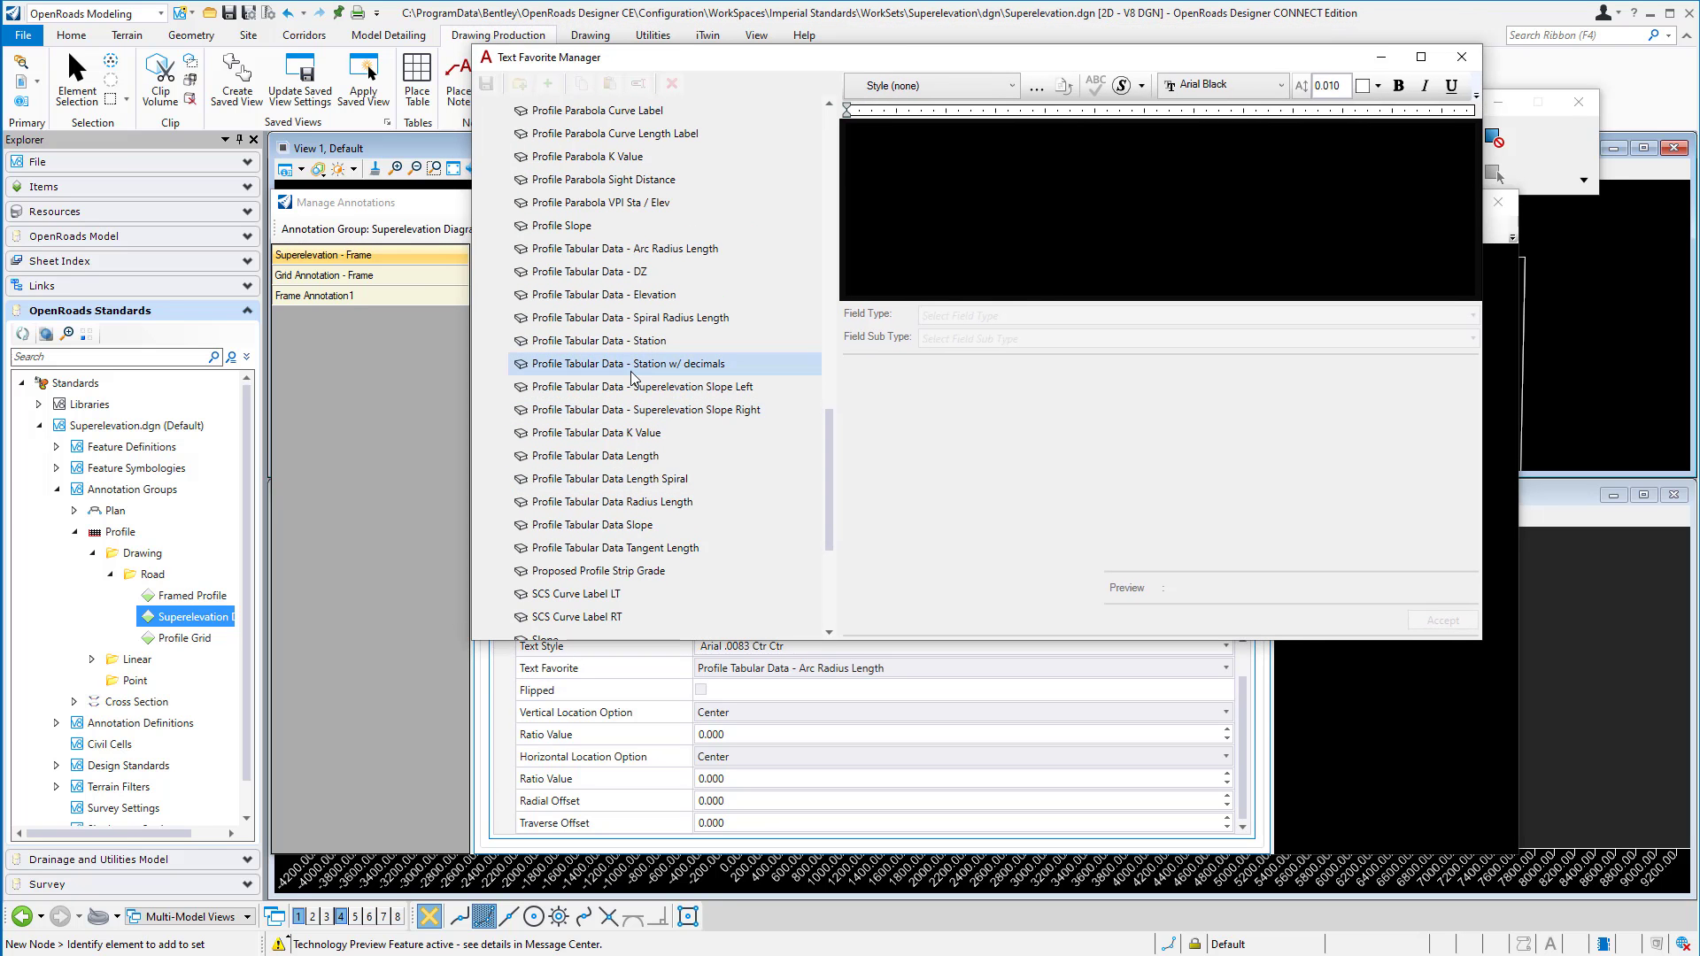
{"action": "left_click", "coordinate": [688, 249]}
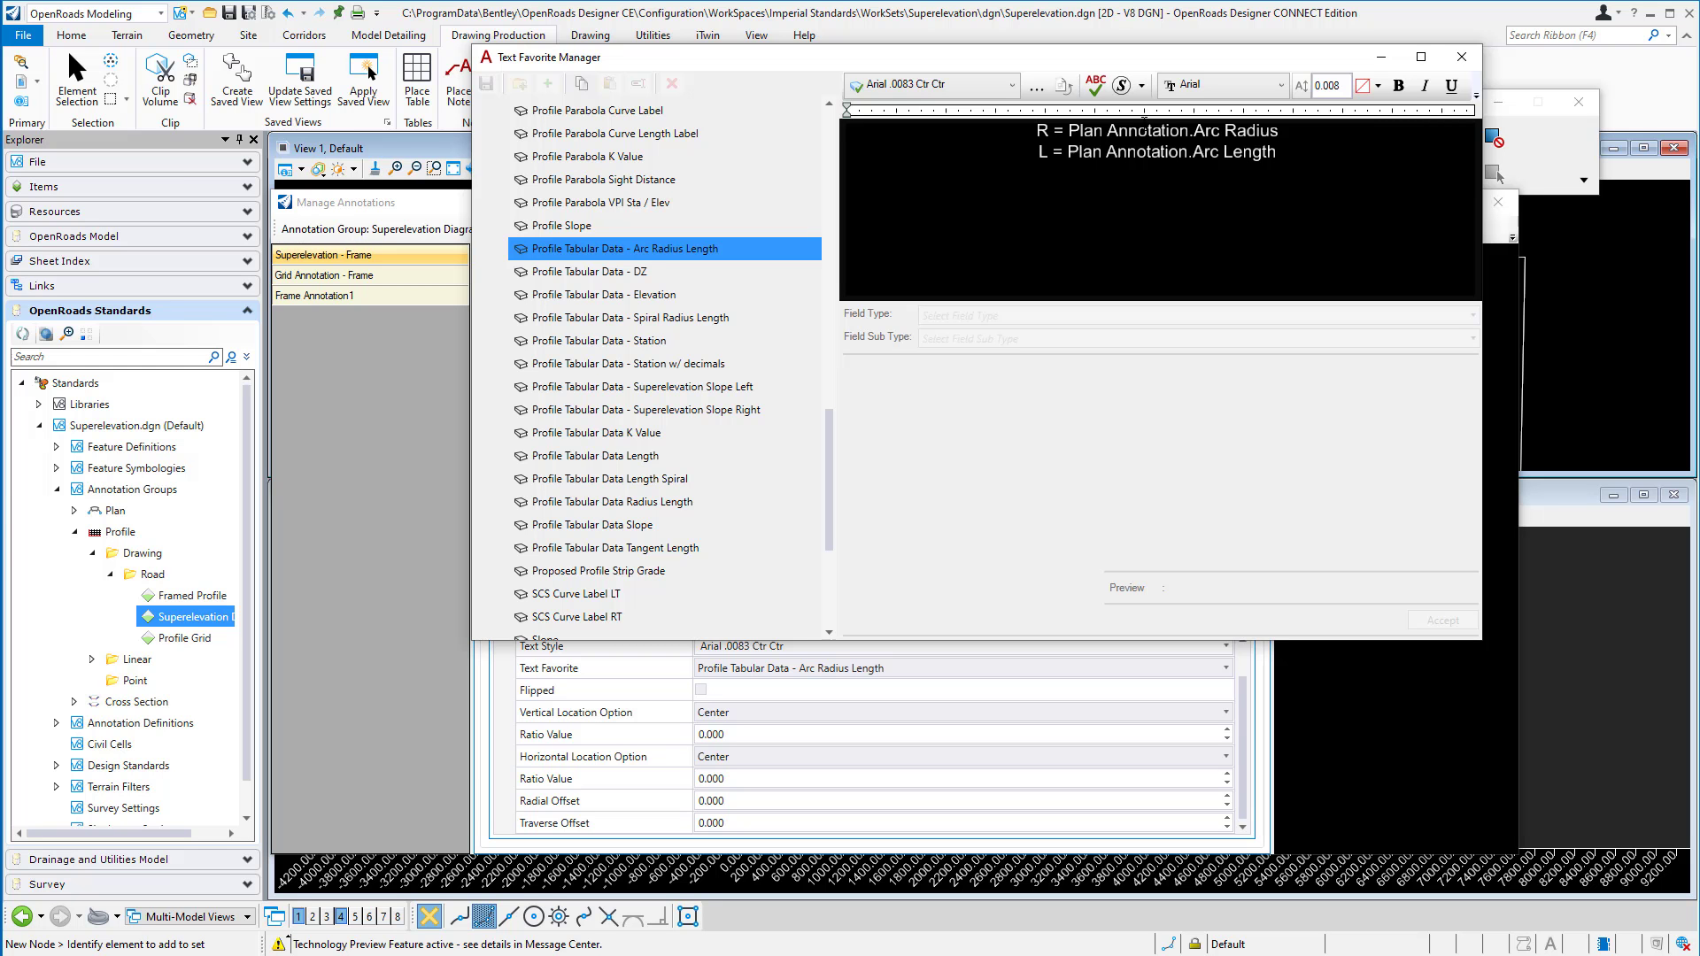
{"action": "left_click_drag", "start_coordinate": [1144, 122], "coordinate": [1149, 152]}
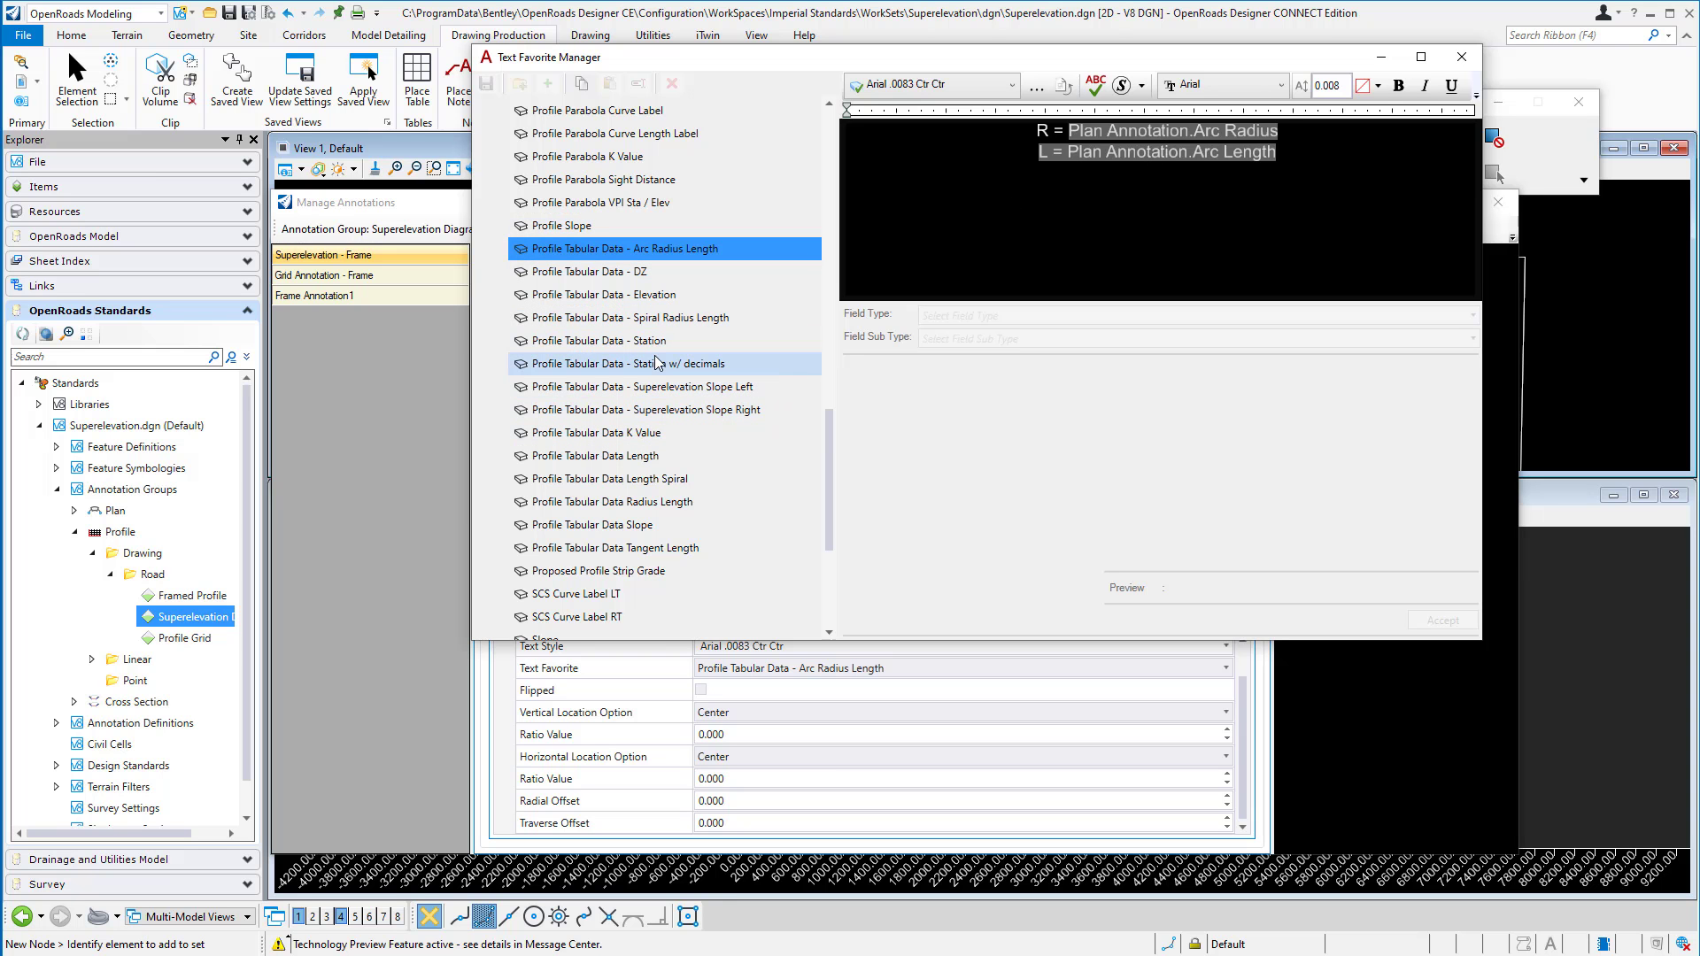
{"action": "left_click", "coordinate": [652, 318]}
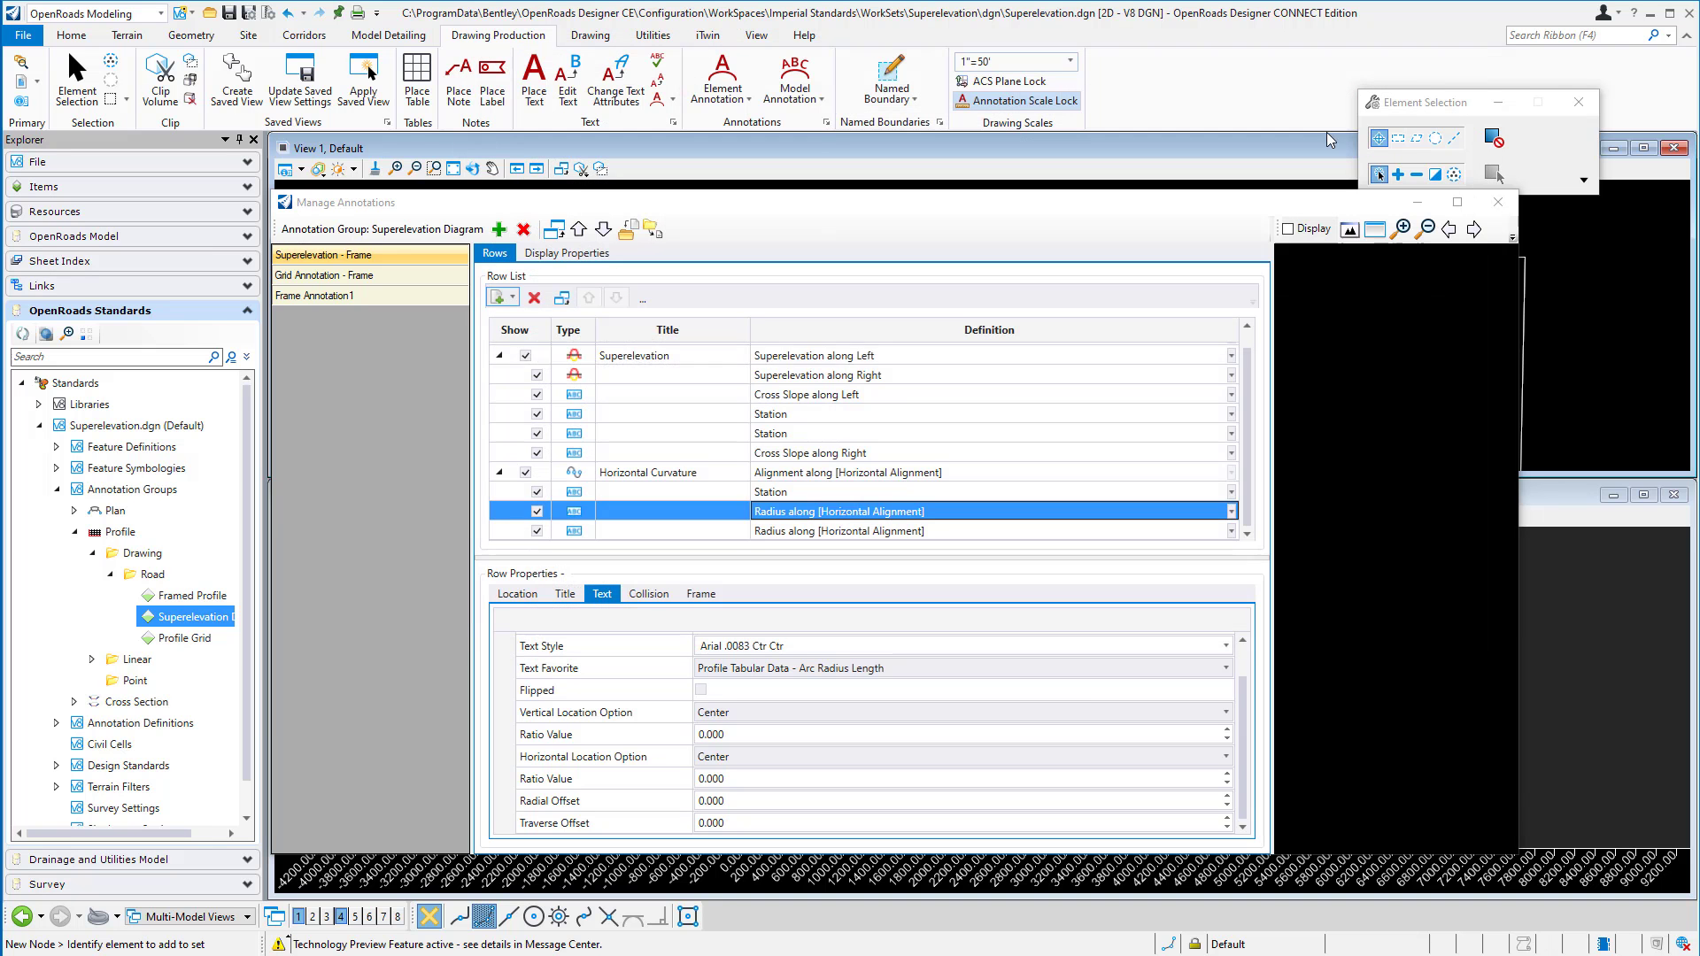
{"action": "left_click", "coordinate": [1462, 57]}
- Close the annotation group settings and display the GeomBL - Profile 1 Views to see the superelevation diagram
{"action": "left_click", "coordinate": [1499, 202]}
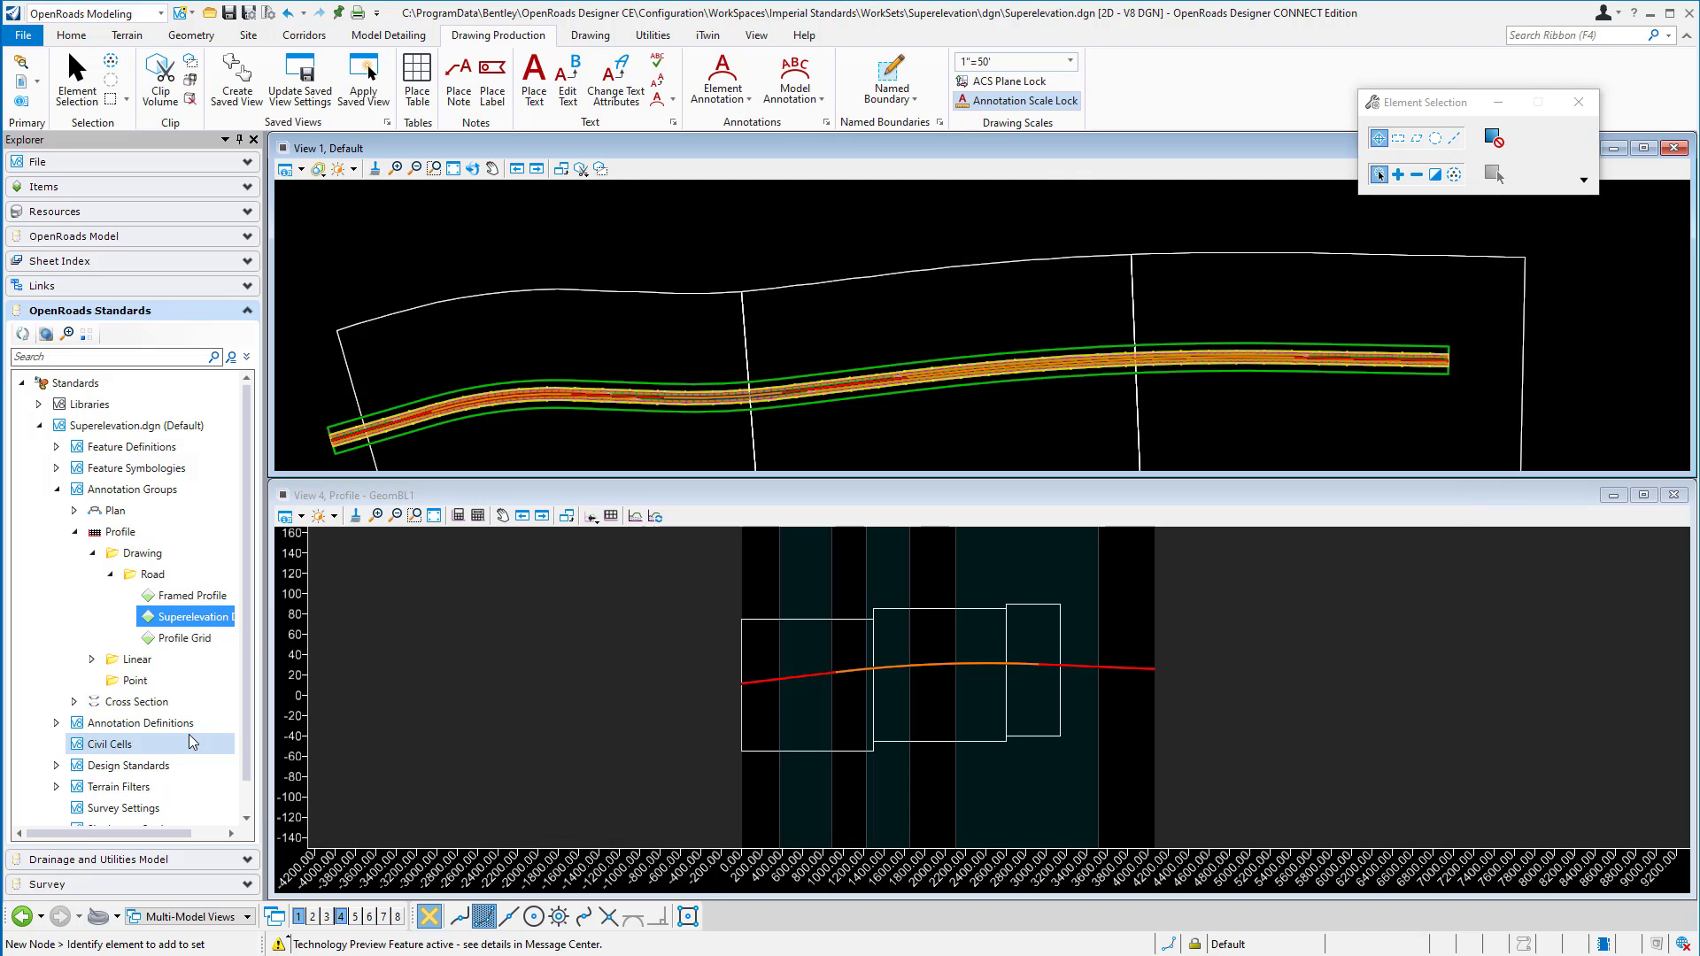
{"action": "left_click", "coordinate": [195, 918]}
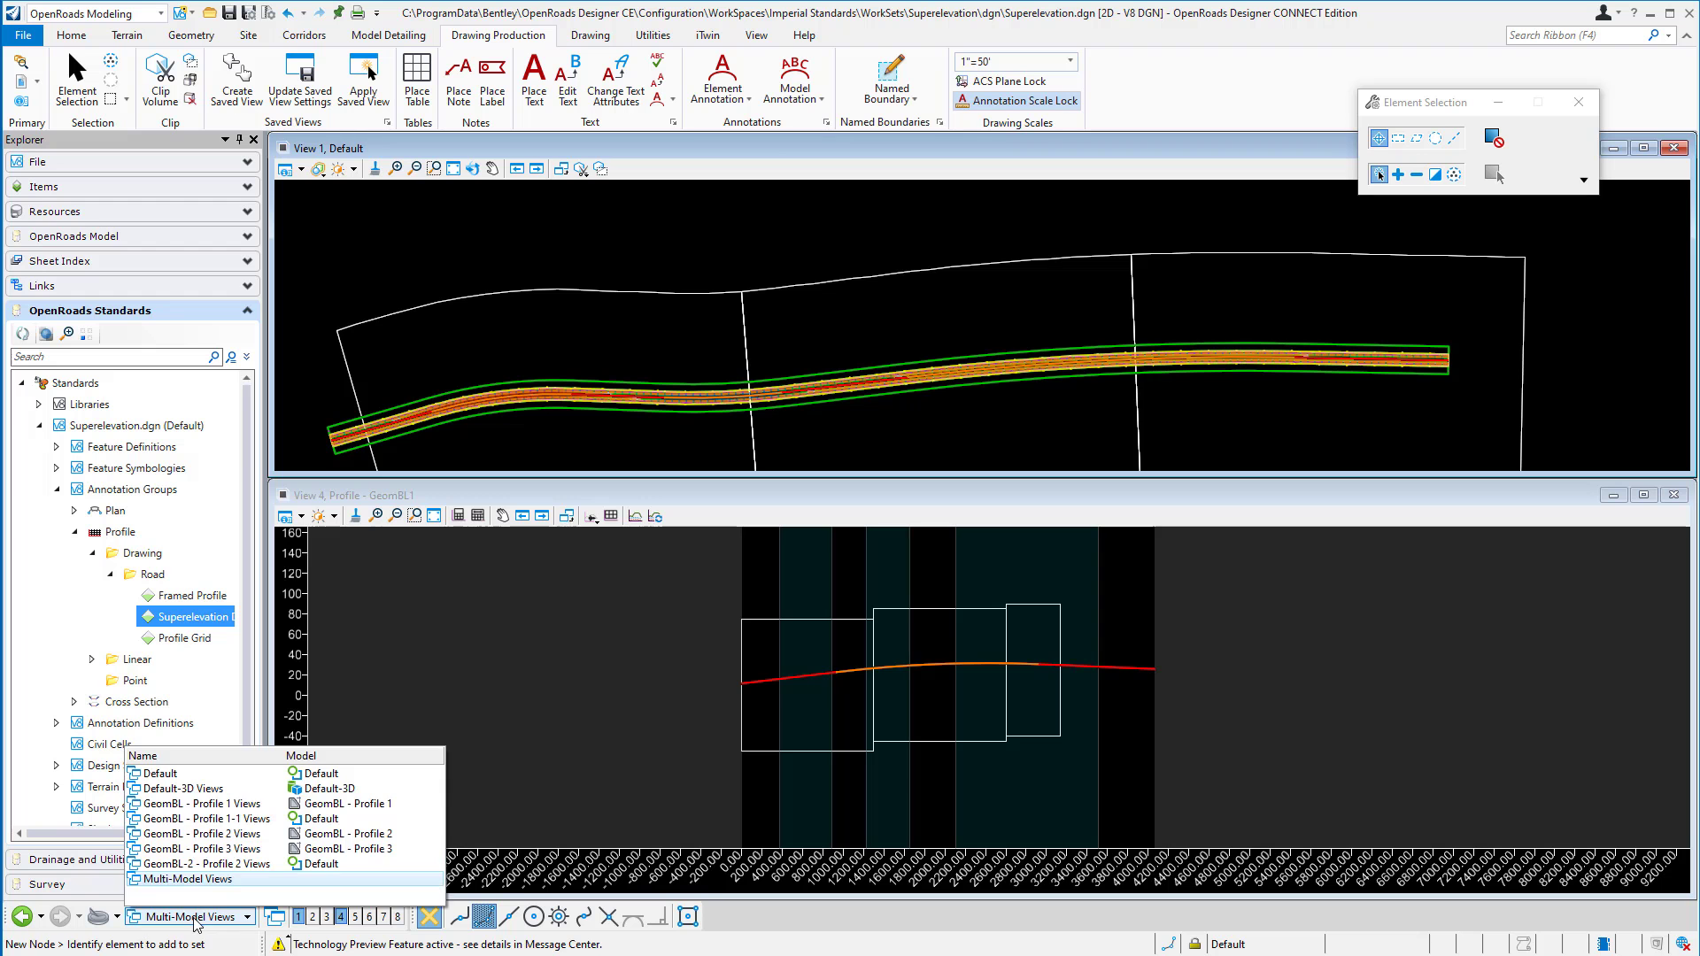
{"action": "left_click", "coordinate": [226, 804]}
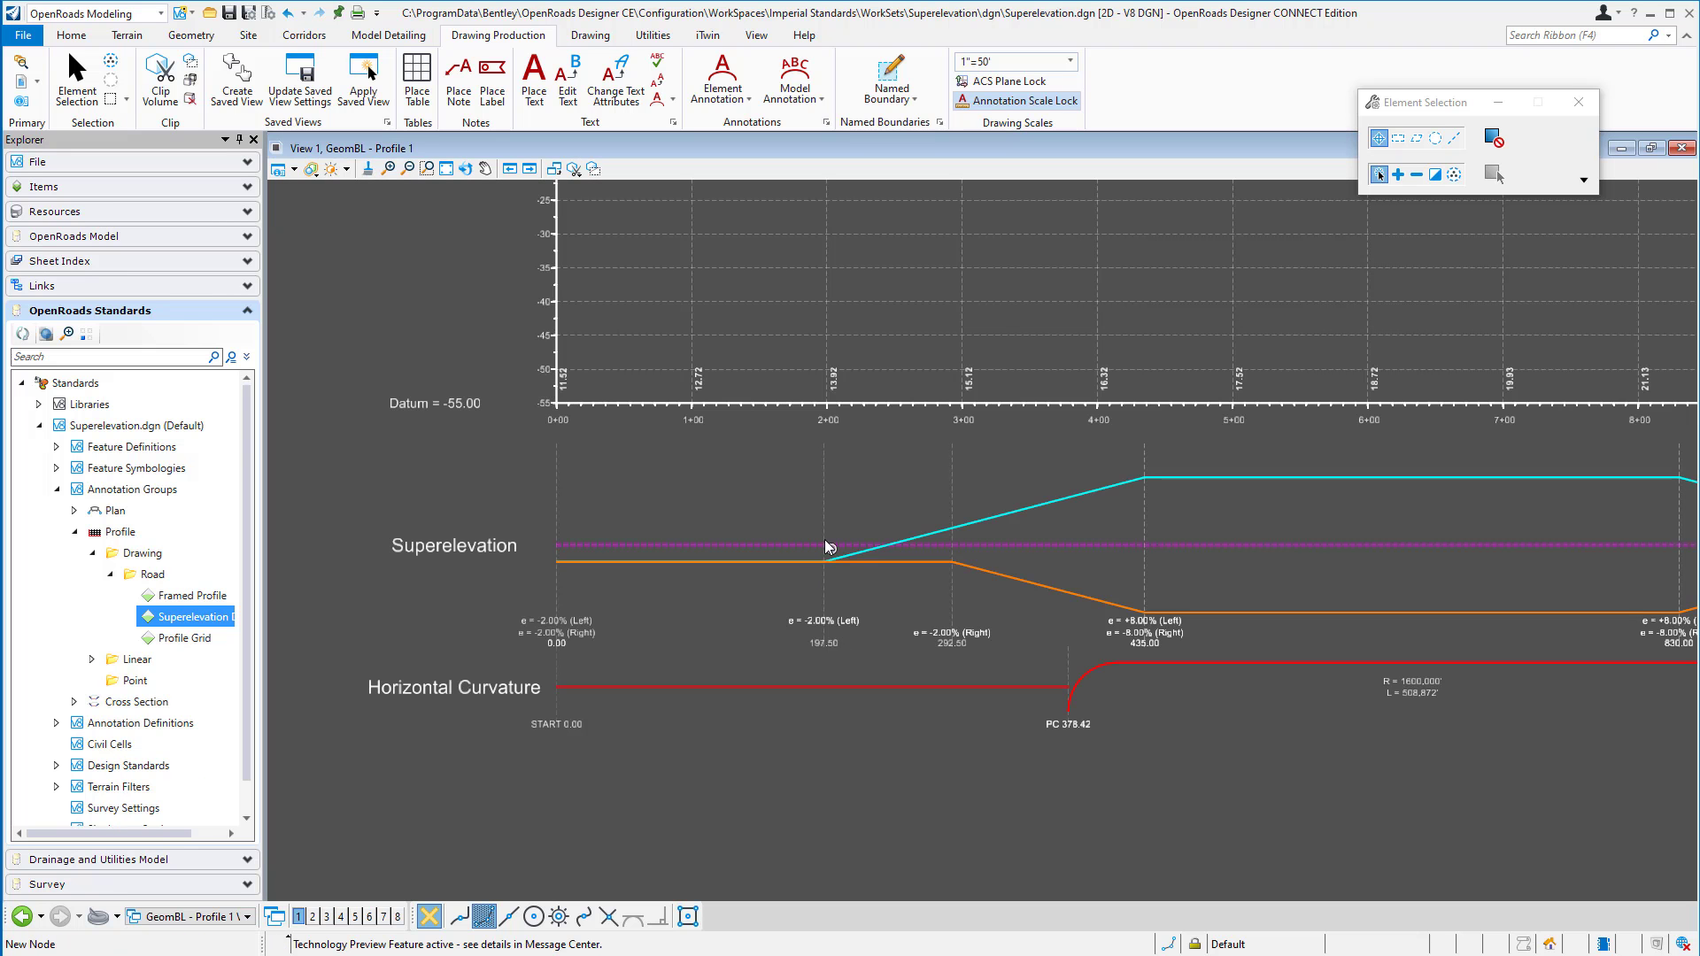